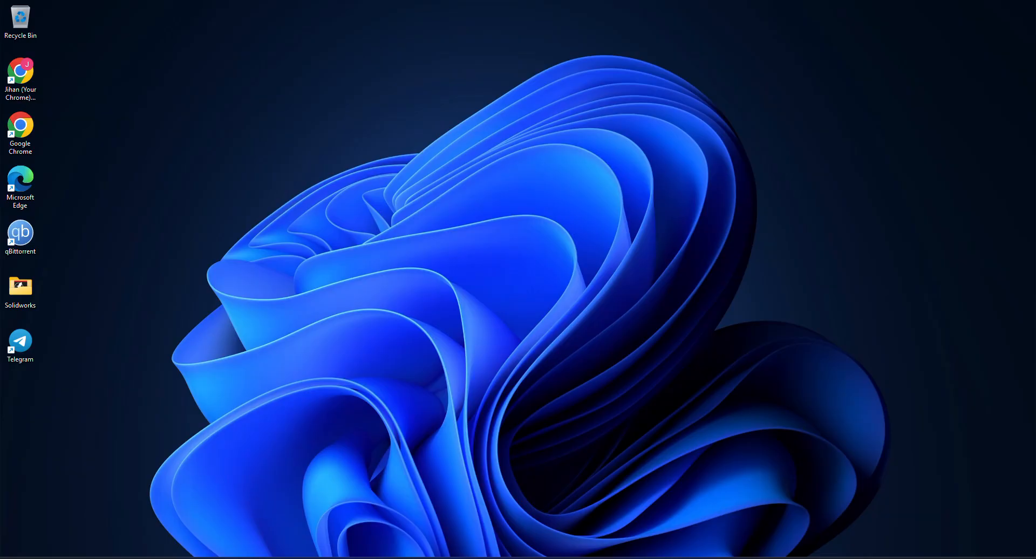
# Step: Switch to SOLIDWORKS, close the Measure window and create a new assembly without inserting a component
pyautogui.click(590, 558)
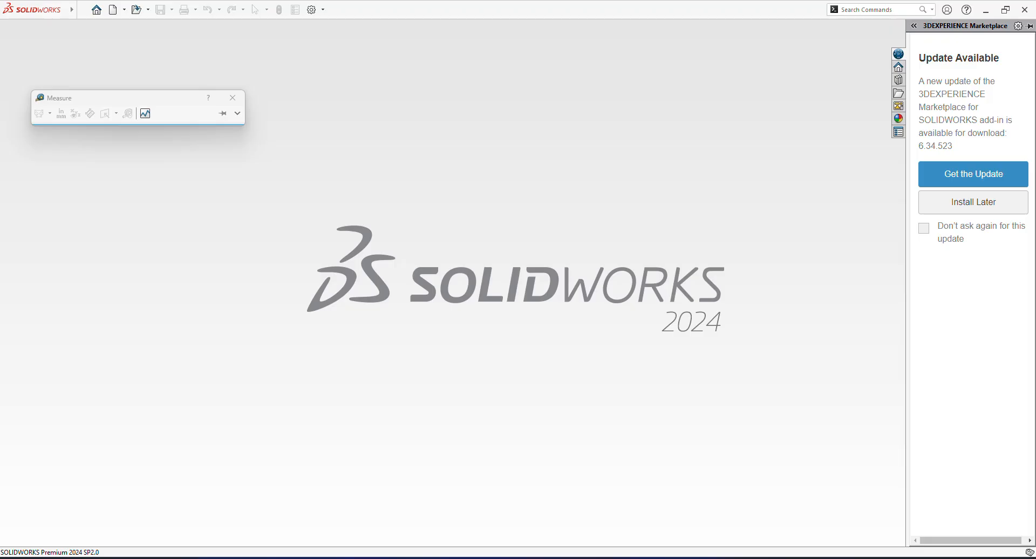
pyautogui.click(232, 97)
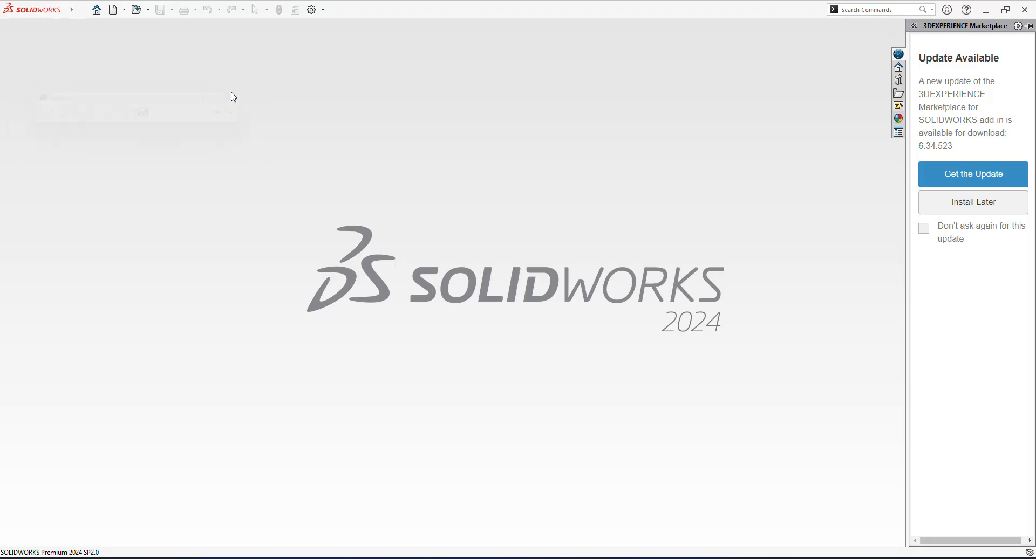
pyautogui.click(124, 11)
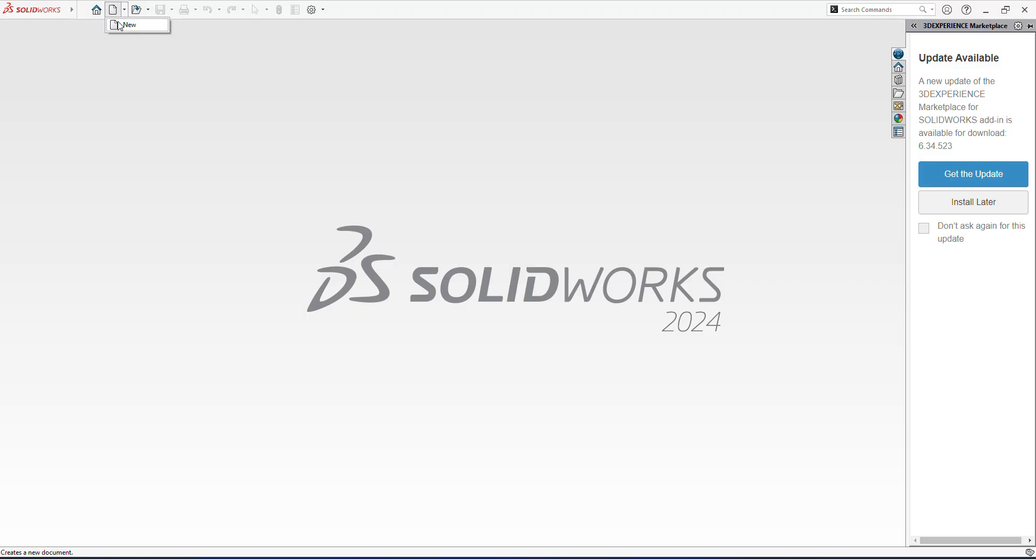
pyautogui.click(130, 25)
pyautogui.click(362, 263)
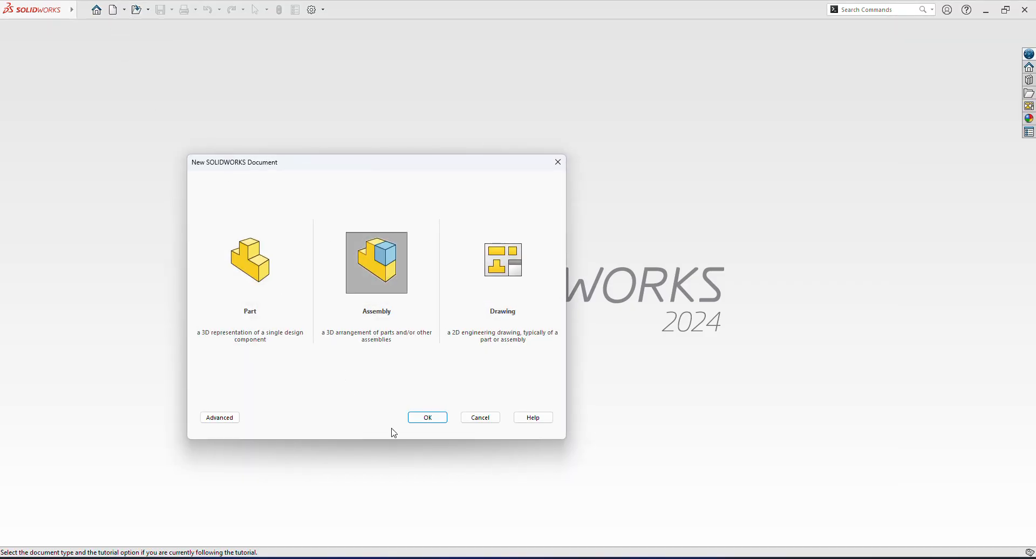
pyautogui.click(435, 420)
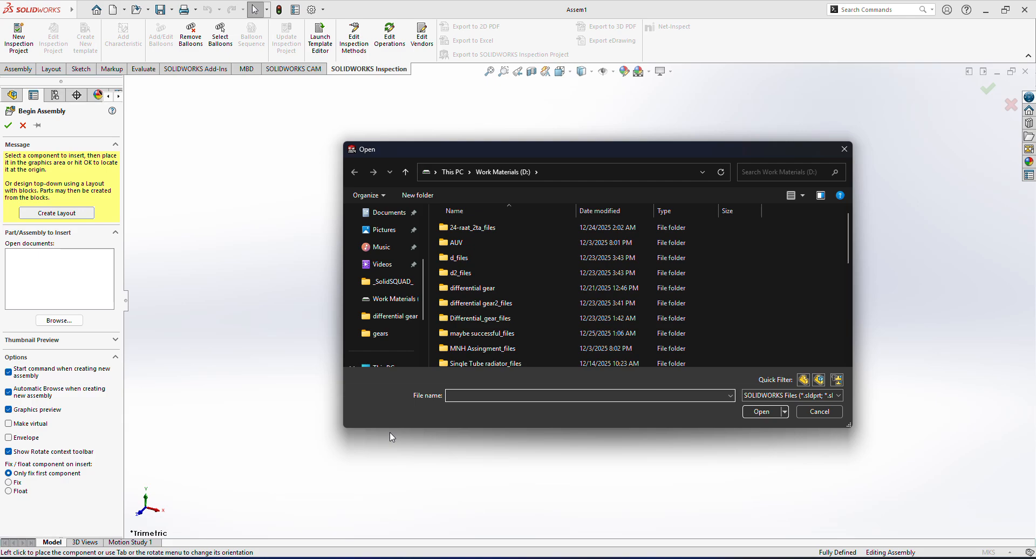
pyautogui.click(846, 154)
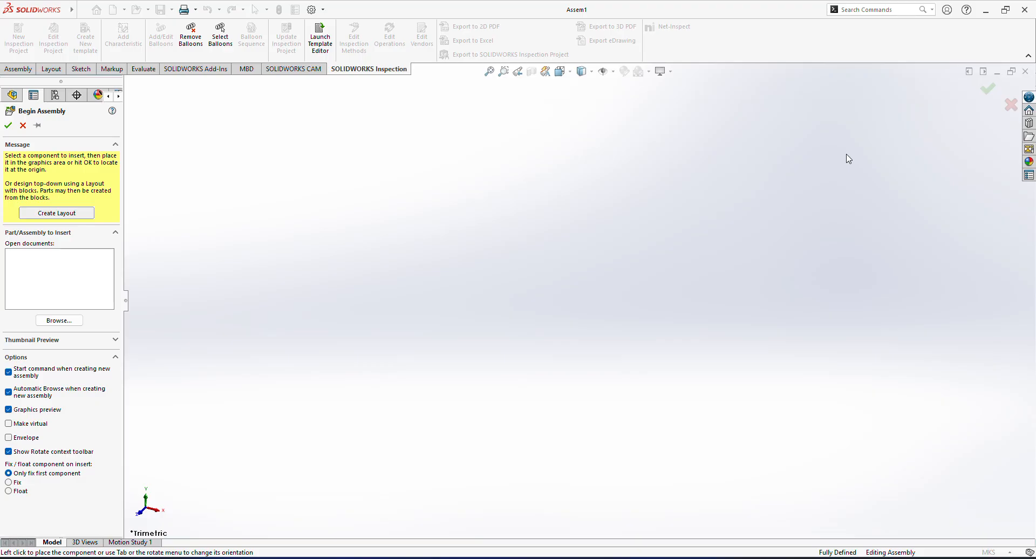
pyautogui.click(23, 125)
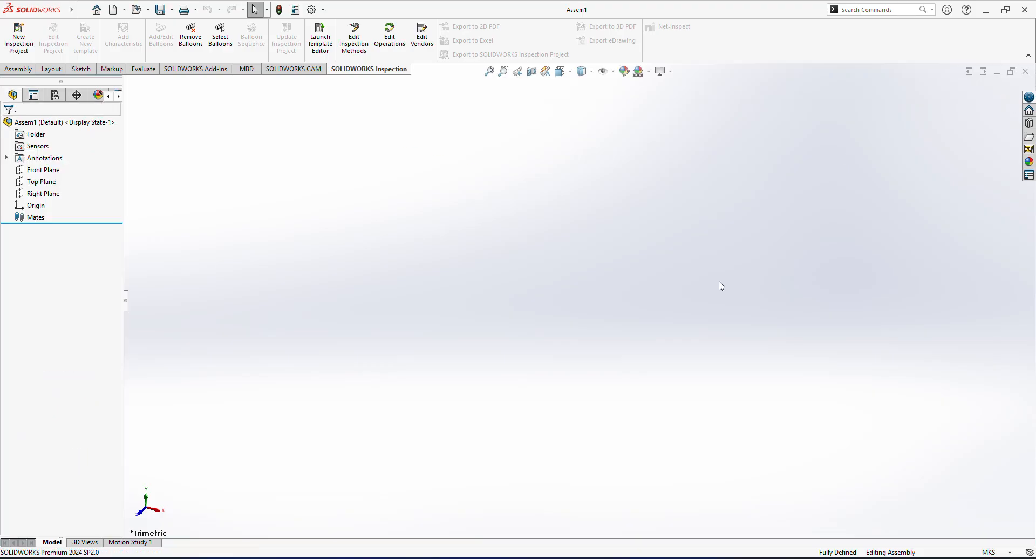
# Step: Add in the Toolbox from the Design Library
pyautogui.click(1029, 125)
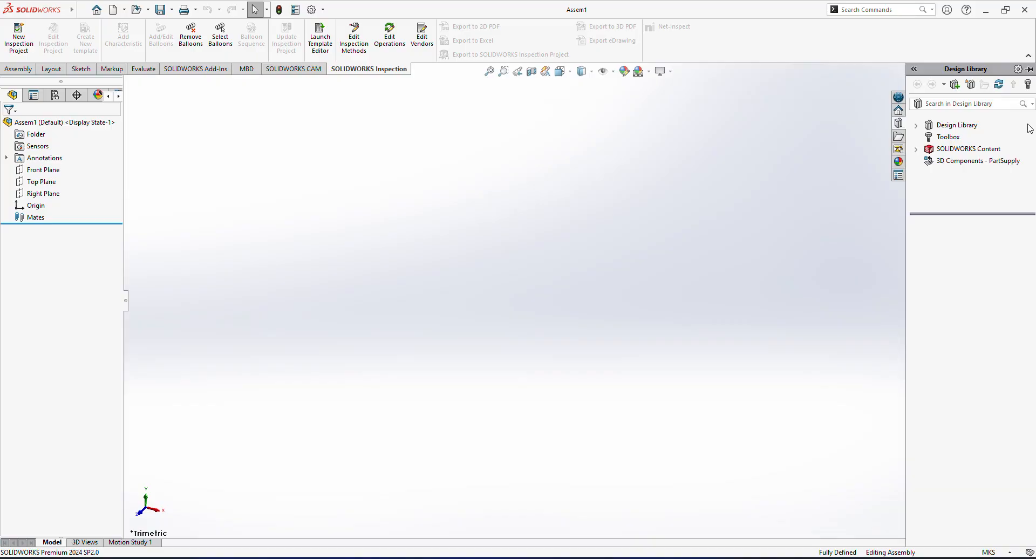
pyautogui.click(948, 137)
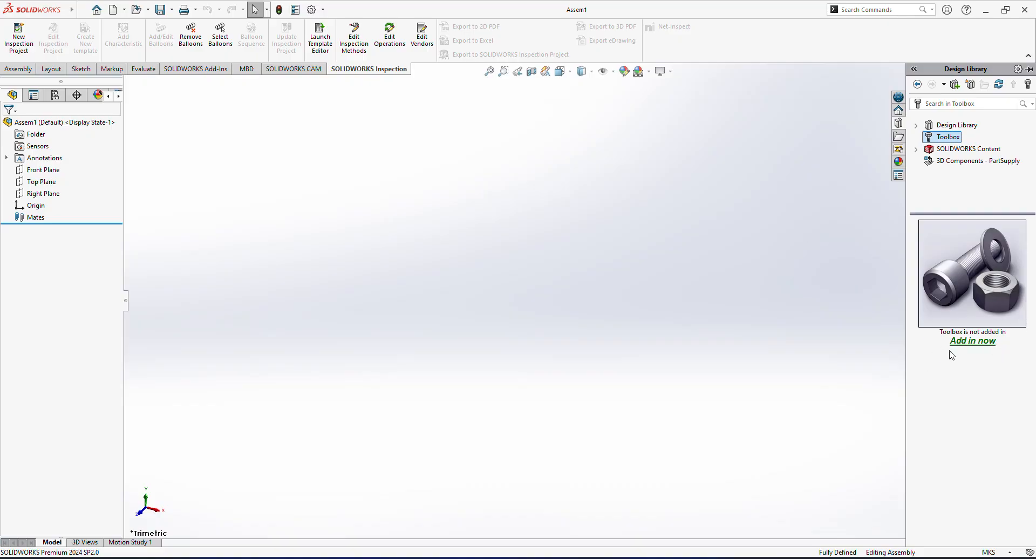
pyautogui.click(972, 341)
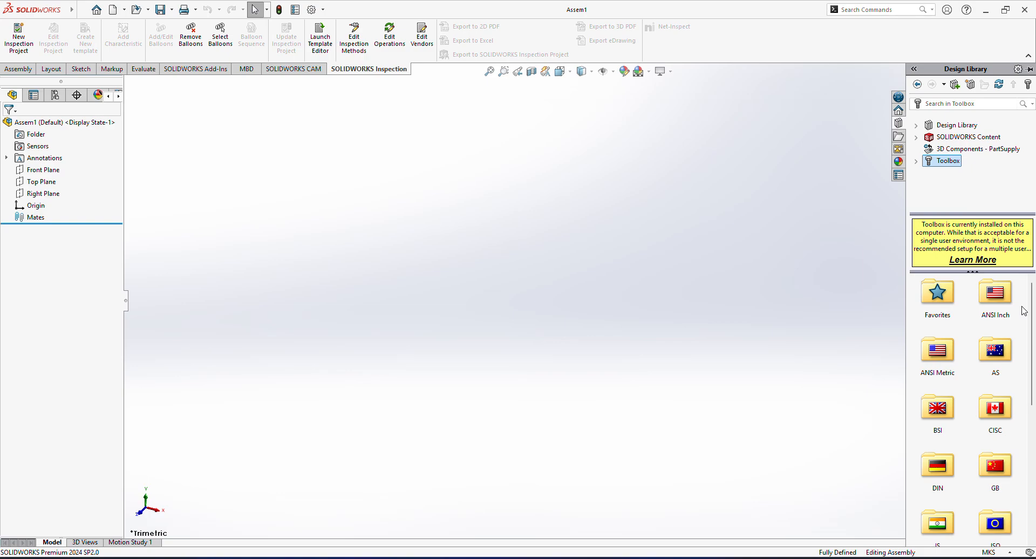
# Step: Insert a Straight Bevel (Gear) from the Toolbox's ISO Power Transmission gears into the assembly
pyautogui.scroll(-5, 998, 351)
pyautogui.scroll(3, 1006, 365)
pyautogui.doubleClick(998, 405)
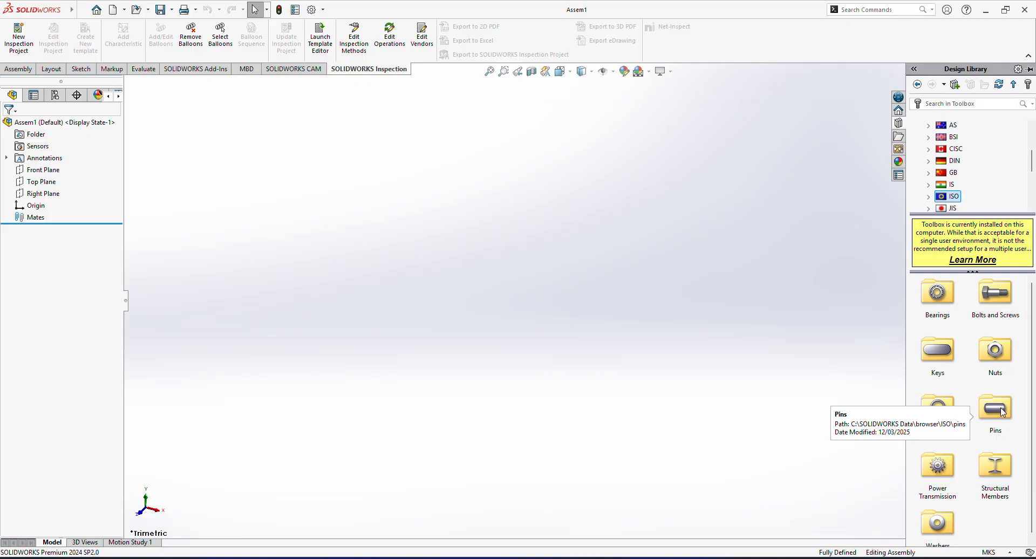
pyautogui.click(944, 465)
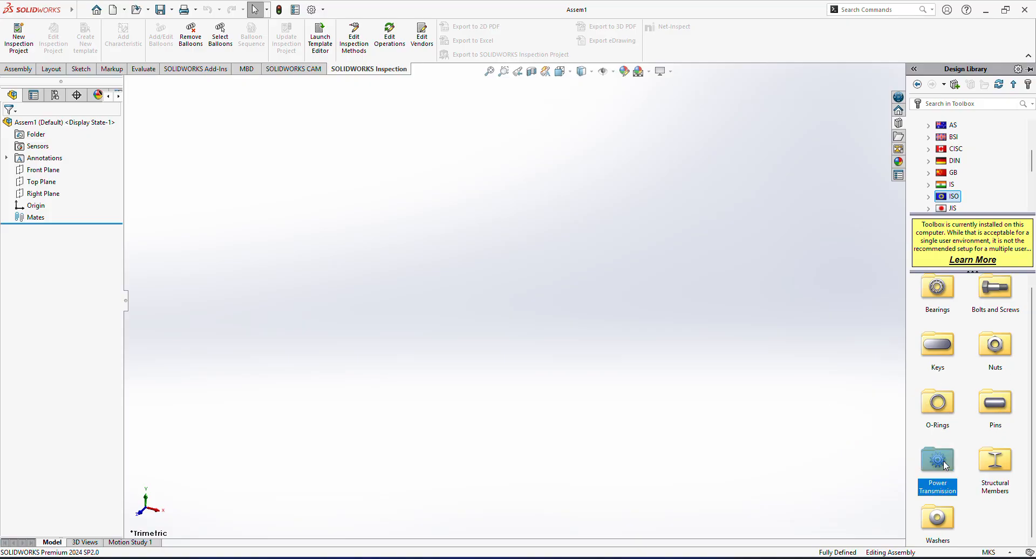
pyautogui.doubleClick(945, 465)
pyautogui.click(996, 295)
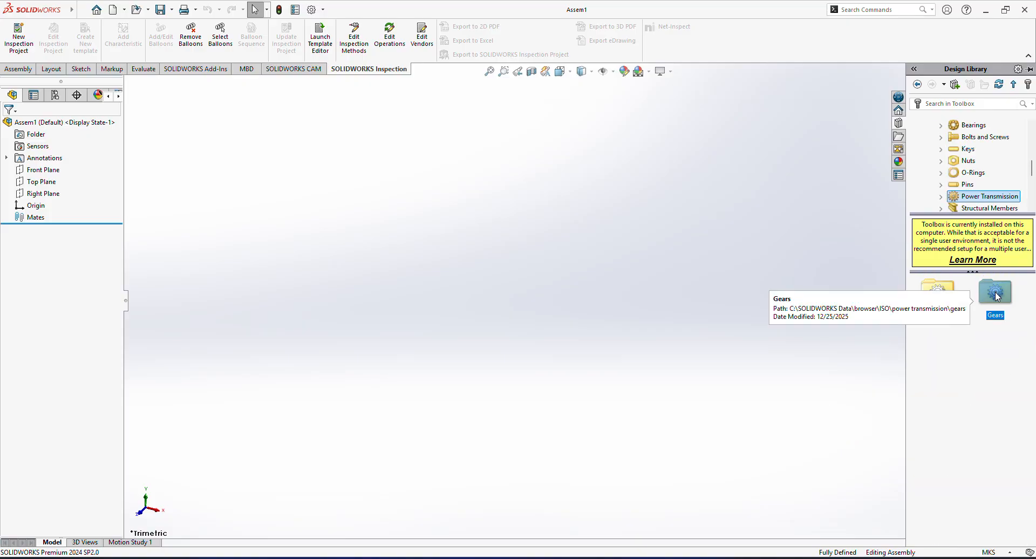
pyautogui.doubleClick(996, 294)
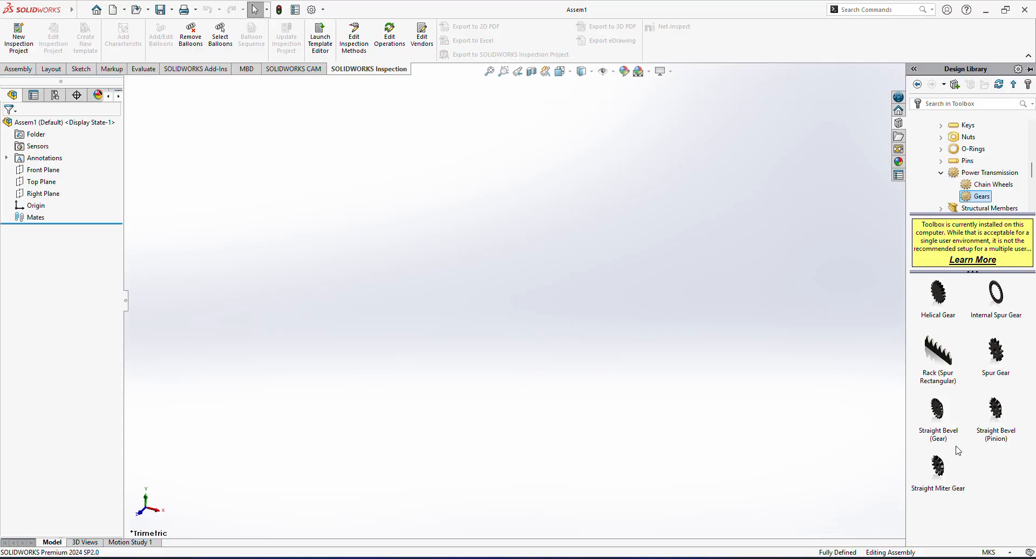
pyautogui.moveTo(939, 419)
pyautogui.moveTo(939, 419); pyautogui.dragTo(348, 231)
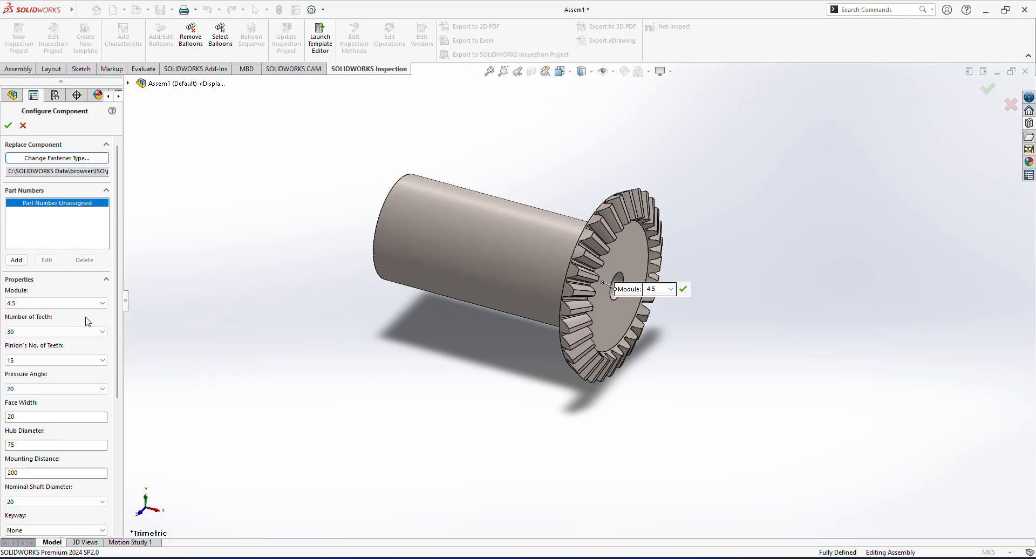
# Step: Set the bevel gear's module to 4 and its number of teeth to 15
pyautogui.click(102, 303)
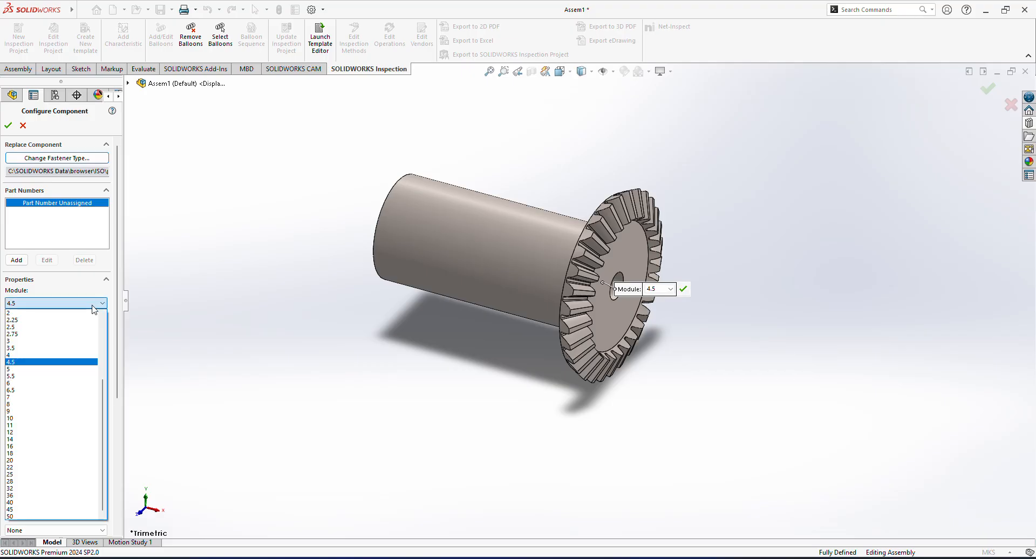
pyautogui.click(69, 359)
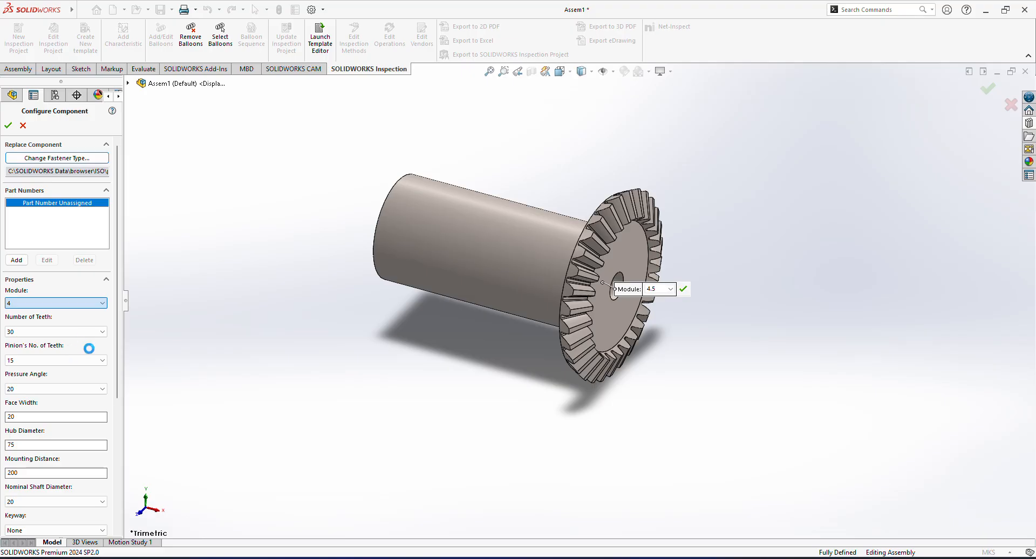
pyautogui.click(82, 333)
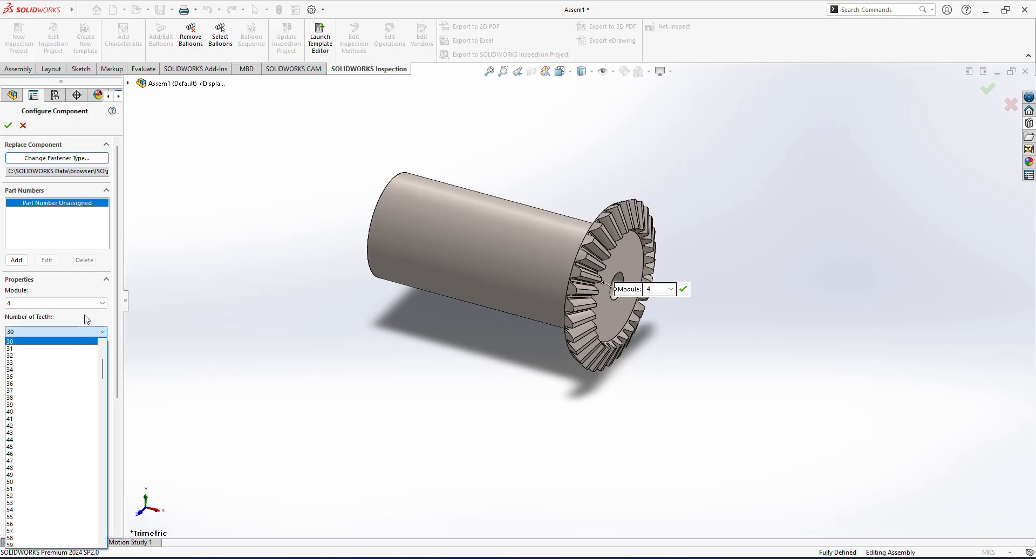
pyautogui.scroll(6, 43, 391)
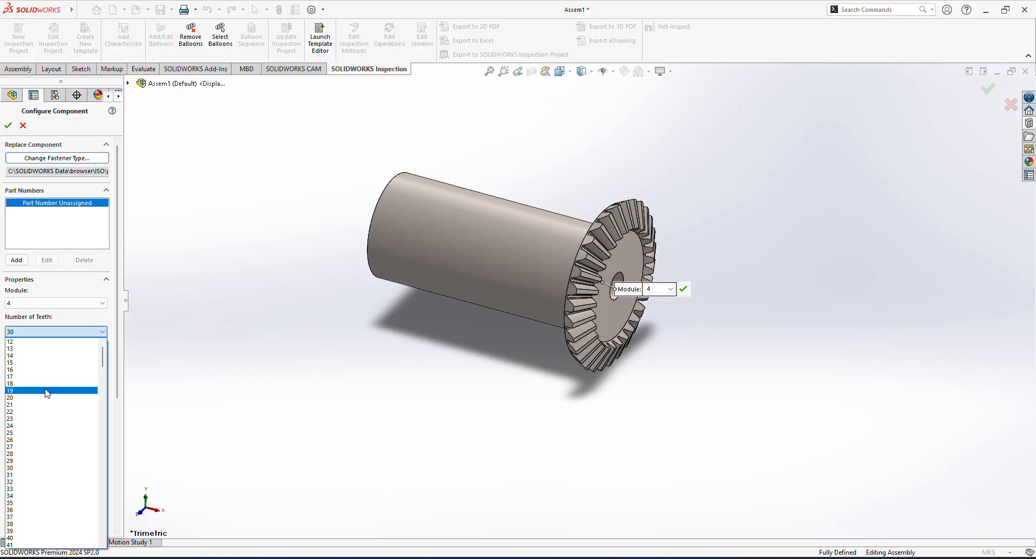
pyautogui.click(50, 366)
pyautogui.click(50, 367)
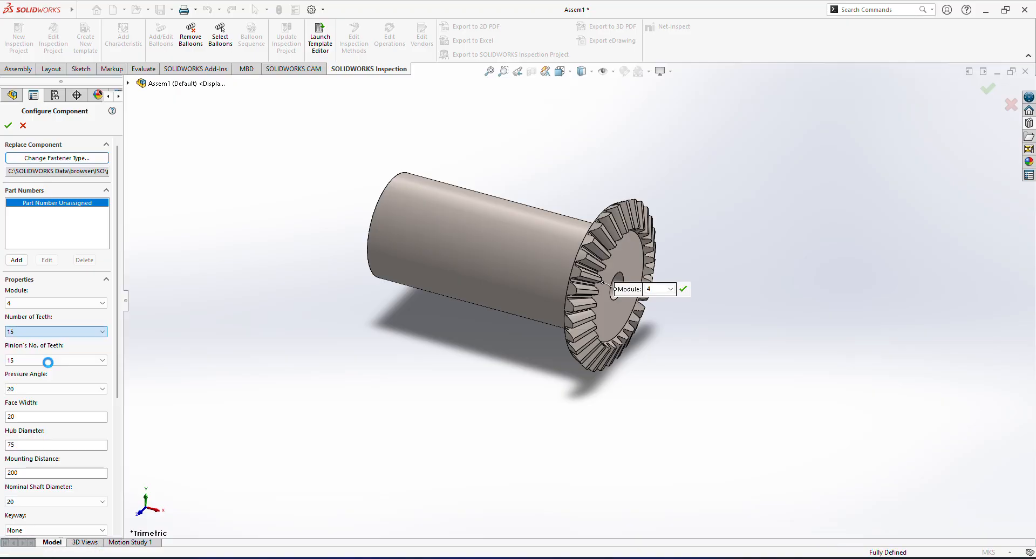
# Step: Set the pinion's number of teeth to 12 for the bevel gear
pyautogui.click(69, 366)
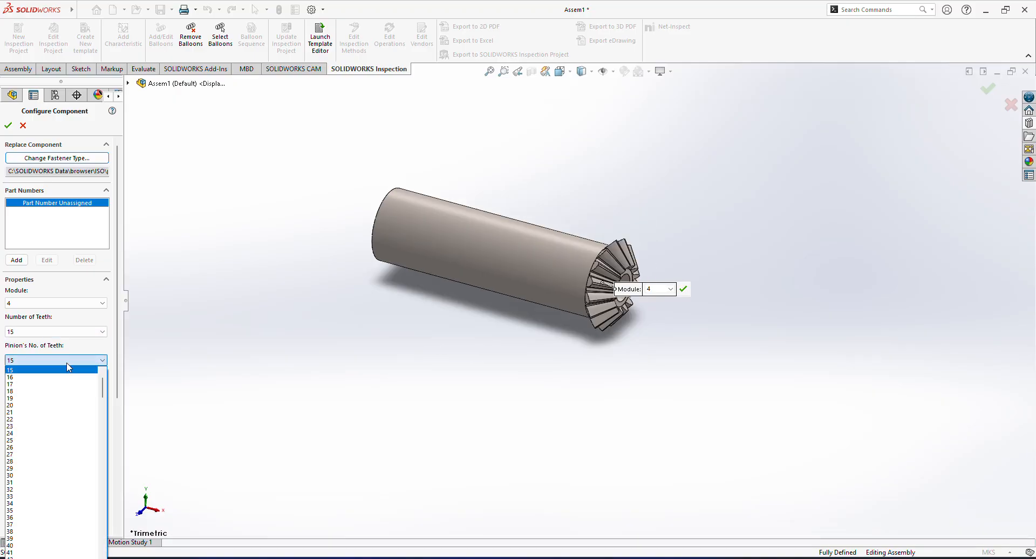
pyautogui.scroll(1, 65, 380)
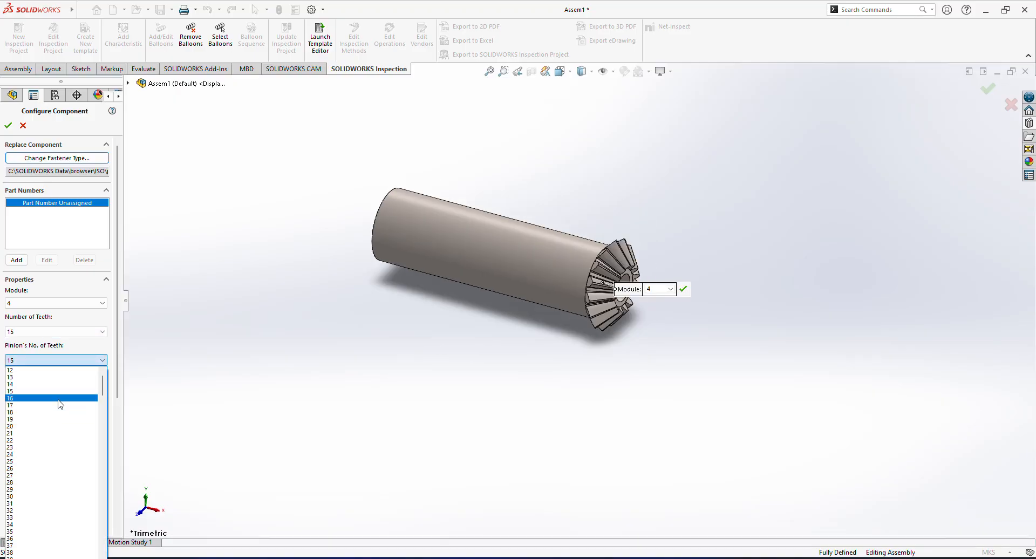
pyautogui.click(29, 371)
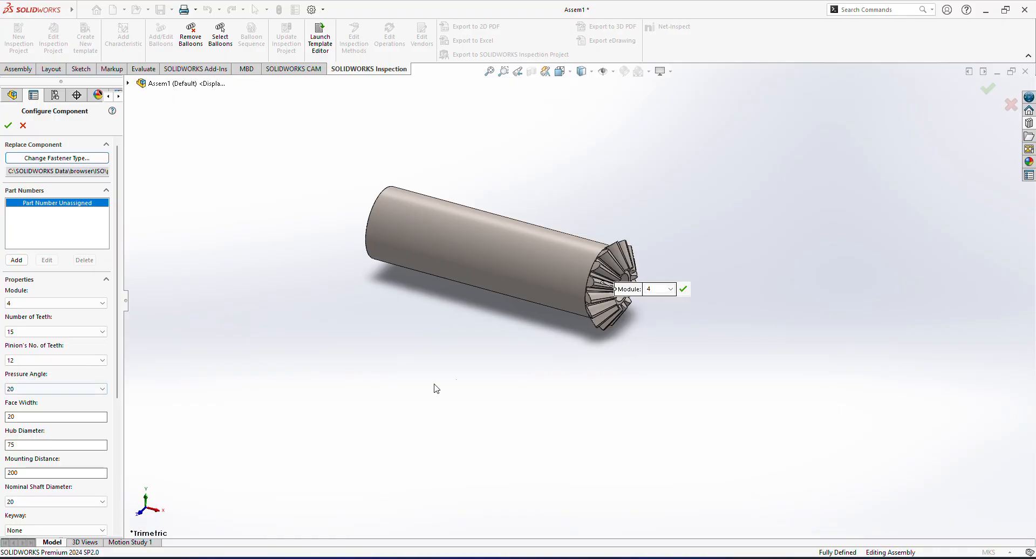
# Step: Set the bevel gear's hub diameter to 50
pyautogui.moveTo(545, 384); pyautogui.dragTo(488, 379, button='middle')
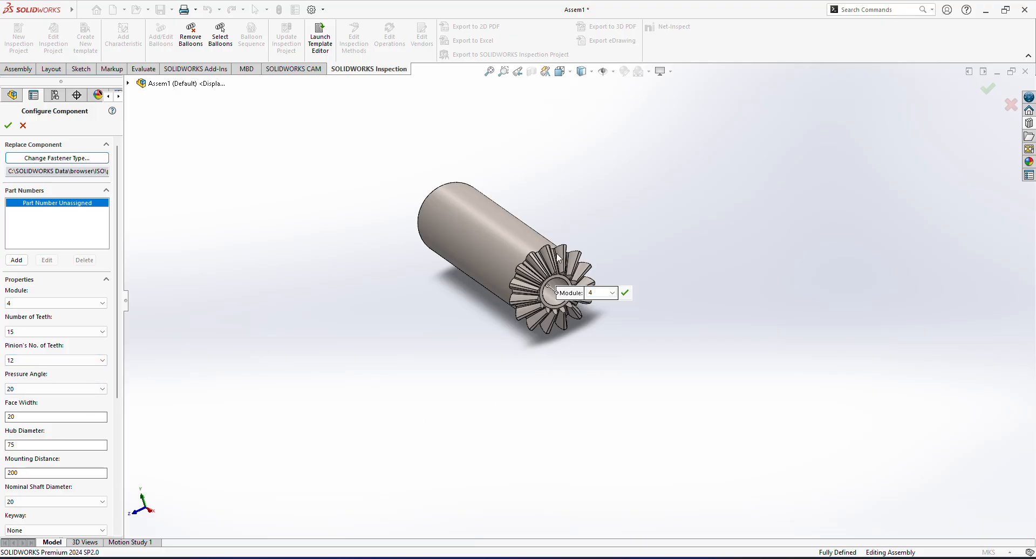
pyautogui.scroll(3, 561, 264)
pyautogui.scroll(-5, 565, 277)
pyautogui.scroll(-2, 588, 377)
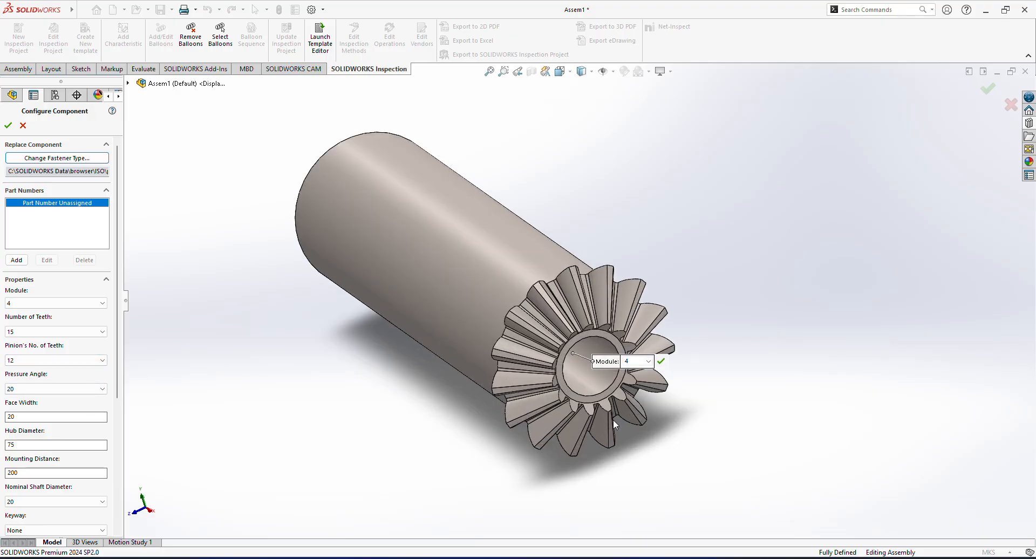
pyautogui.moveTo(313, 405); pyautogui.dragTo(345, 345, button='middle')
pyautogui.scroll(1, 345, 344)
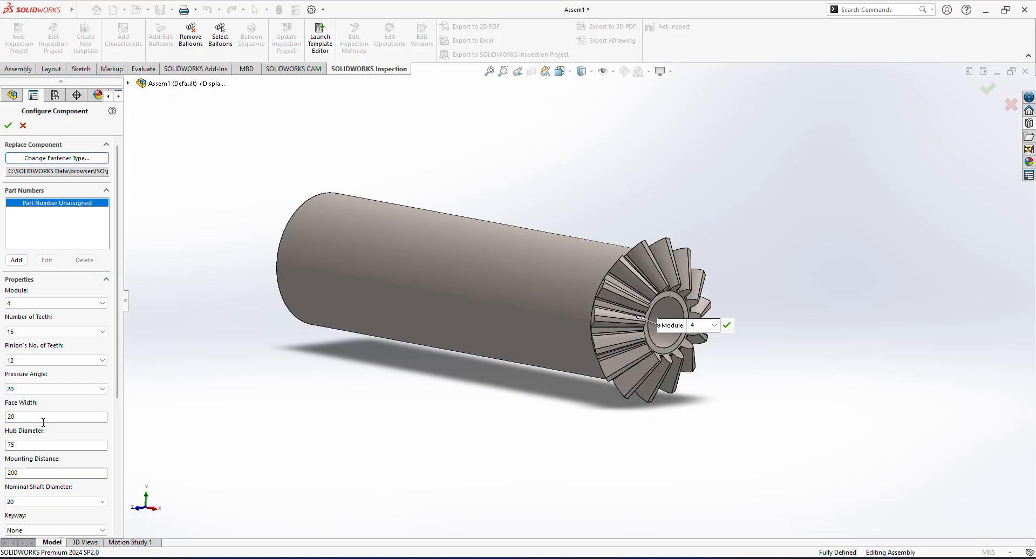
pyautogui.click(25, 445)
pyautogui.press('BackSpace')
pyautogui.press('BackSpace')
pyautogui.write('50')
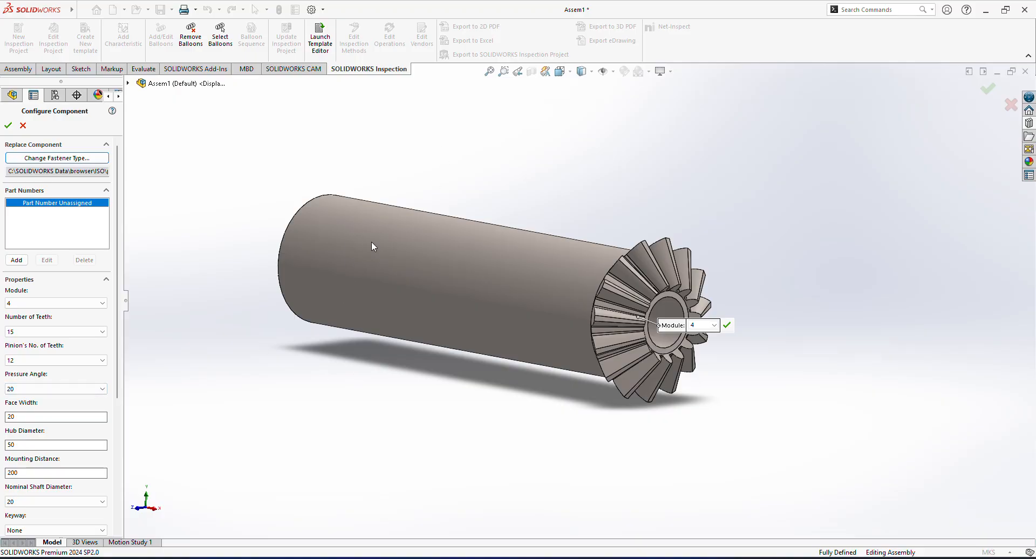
# Step: Set the bevel gear's mounting distance to 50
pyautogui.moveTo(22, 472); pyautogui.dragTo(1, 472)
pyautogui.press('BackSpace')
pyautogui.write('50')
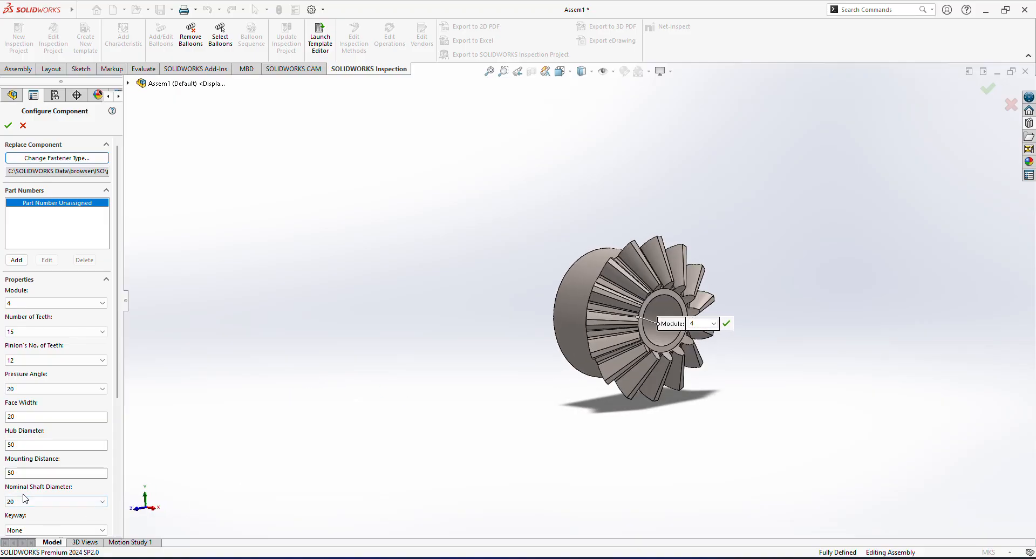
# Step: Set the bevel gear's nominal shaft diameter to 15
pyautogui.scroll(-4, 26, 499)
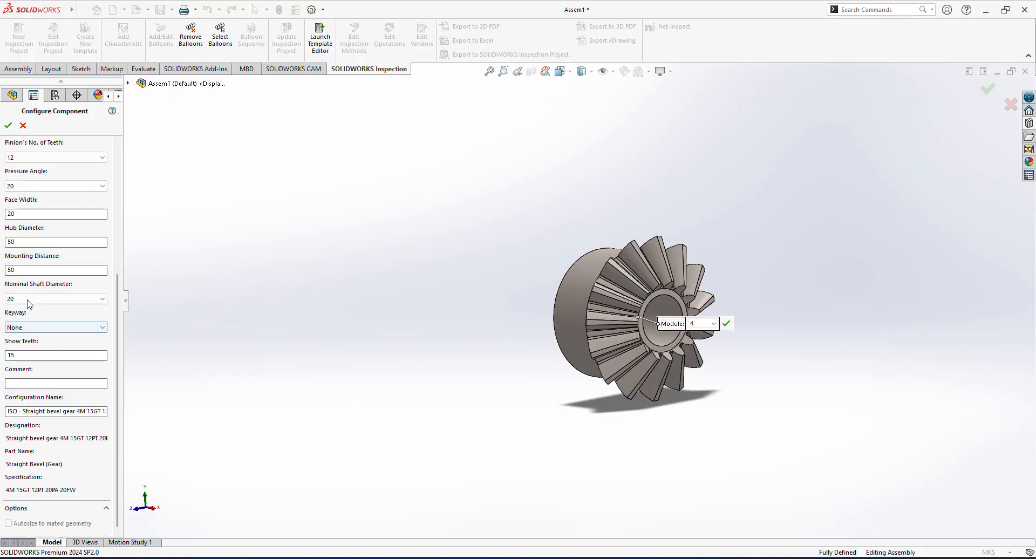
pyautogui.moveTo(285, 378); pyautogui.dragTo(308, 370, button='middle')
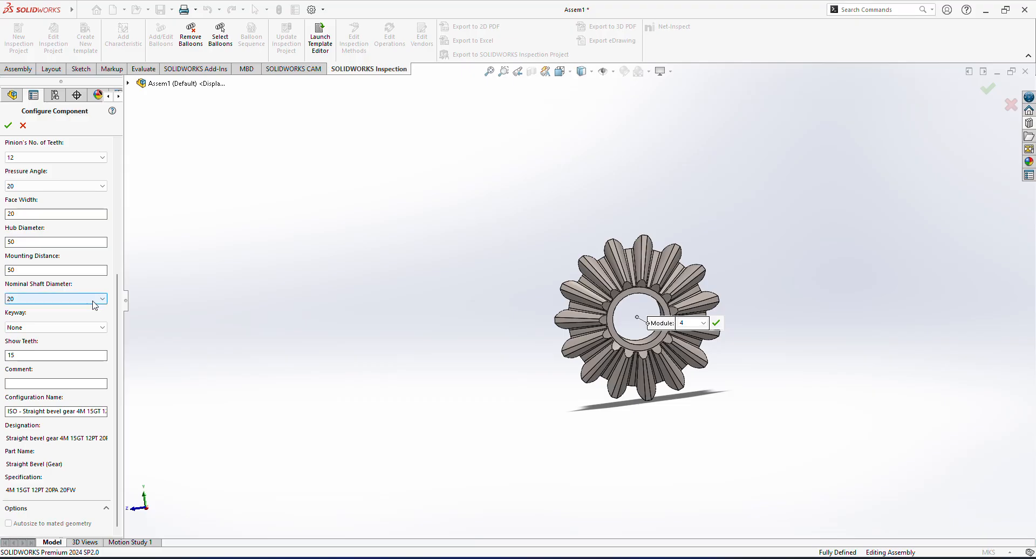
pyautogui.click(90, 299)
pyautogui.scroll(2, 74, 336)
pyautogui.scroll(2, 74, 336)
pyautogui.click(27, 337)
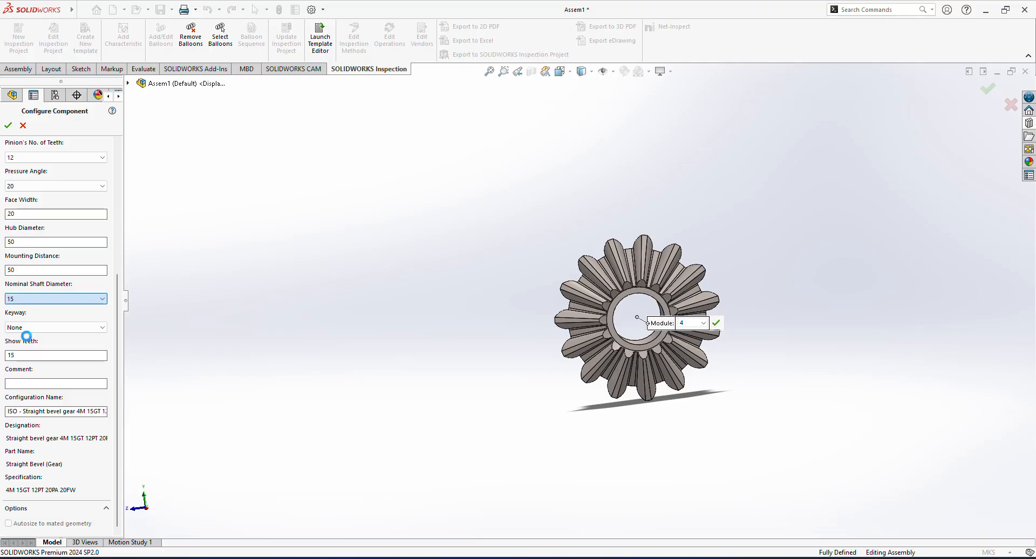
# Step: Check the configured bevel gear from several sides and accept its configuration
pyautogui.moveTo(335, 357); pyautogui.dragTo(392, 378, button='middle')
pyautogui.moveTo(438, 402); pyautogui.dragTo(434, 399, button='middle')
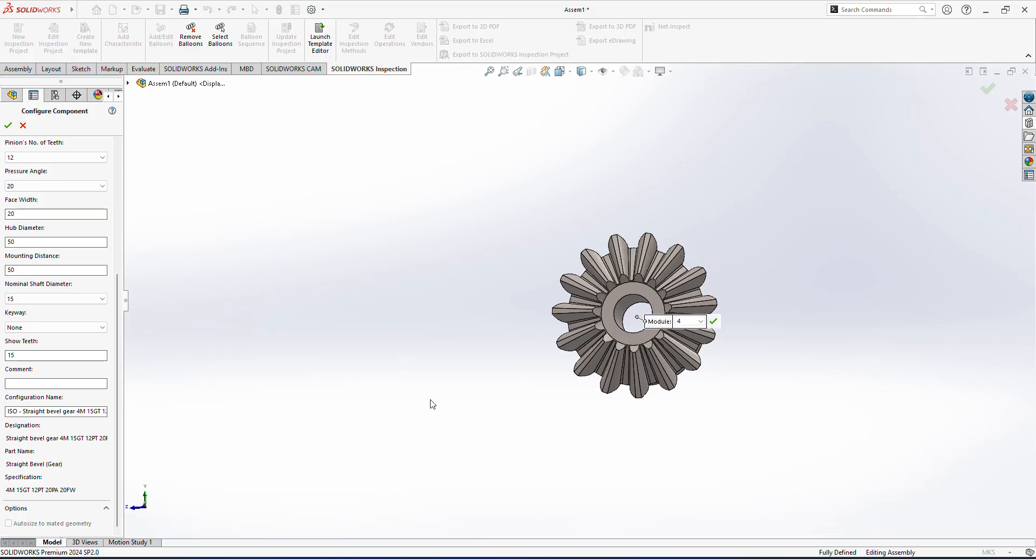
pyautogui.scroll(3, 146, 310)
pyautogui.scroll(-2, 138, 312)
pyautogui.moveTo(118, 323); pyautogui.dragTo(130, 226)
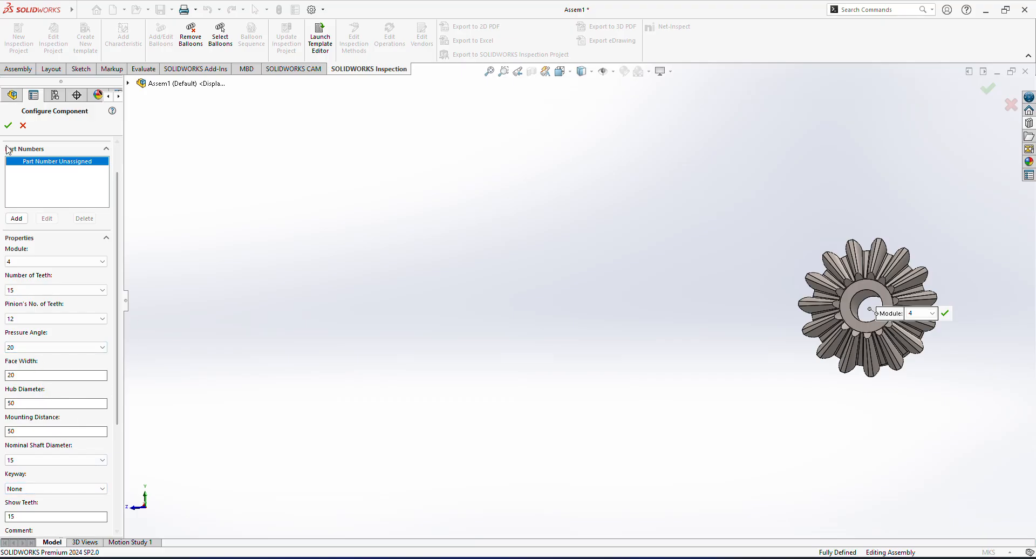
pyautogui.click(10, 126)
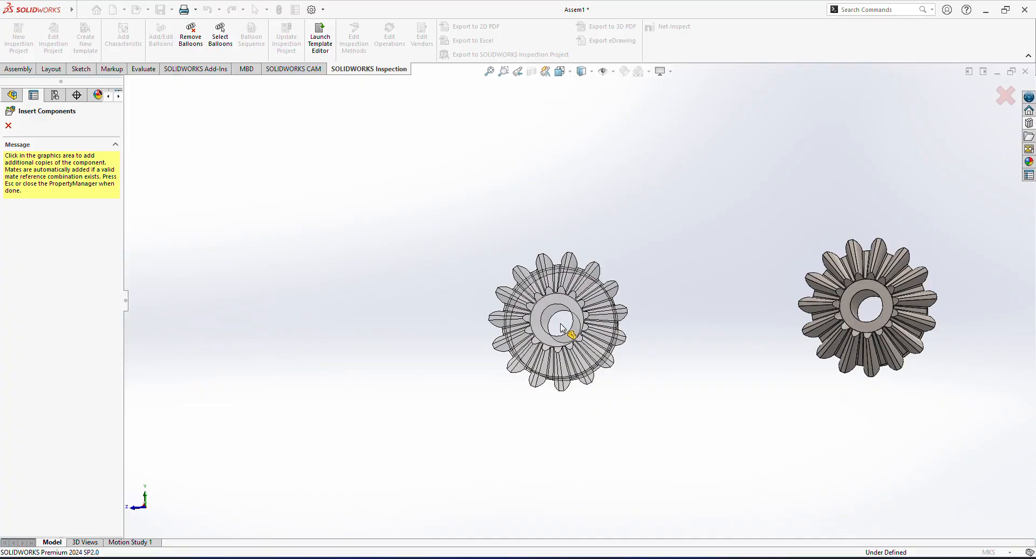
pyautogui.moveTo(561, 328); pyautogui.dragTo(653, 357, button='middle')
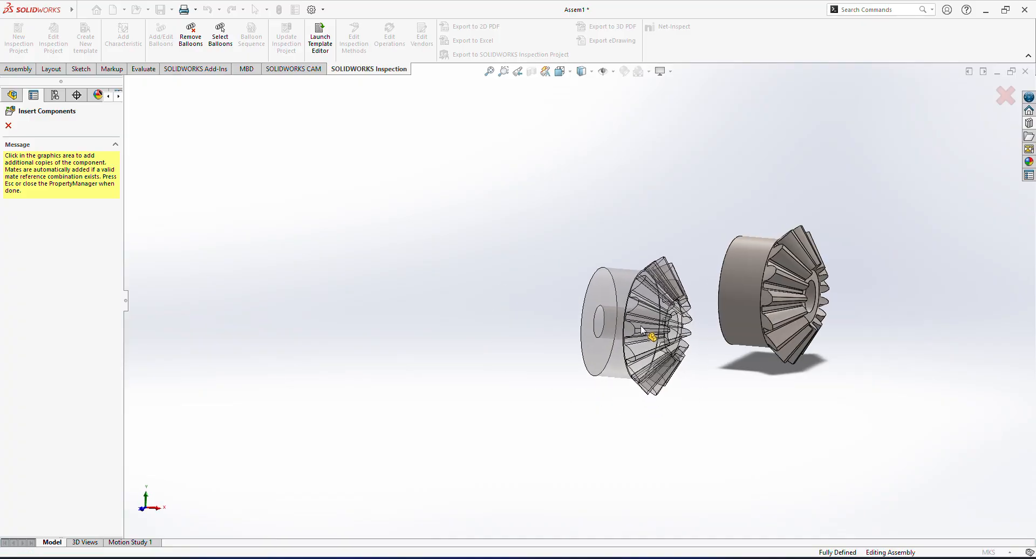
# Step: Place a second copy of the configured bevel gear beside the first and finish inserting gears
pyautogui.click(641, 329)
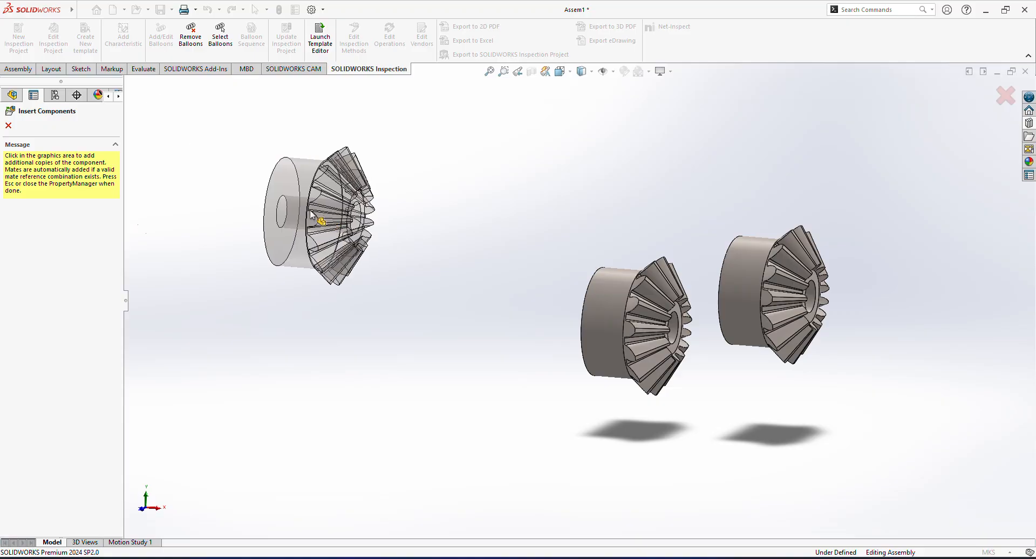
pyautogui.press('Escape')
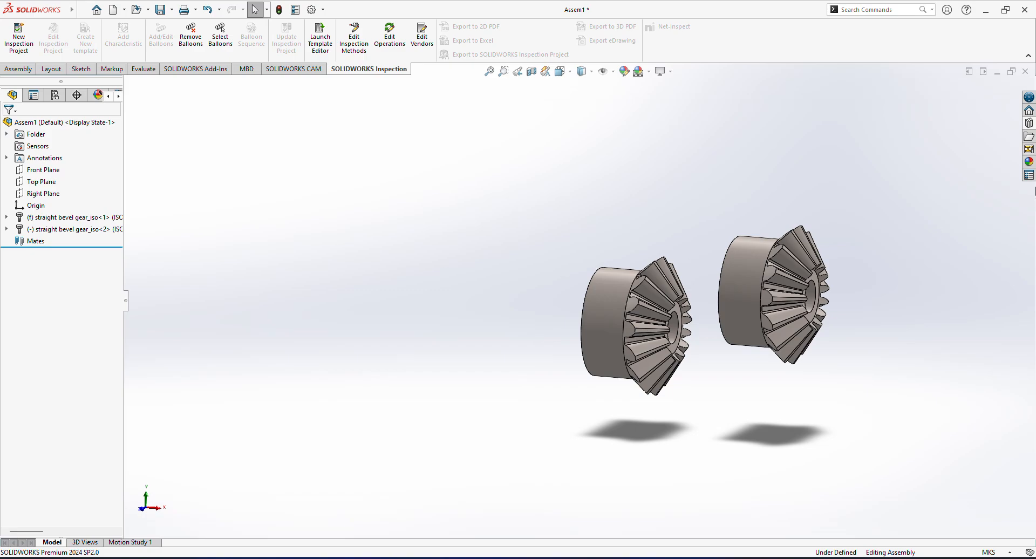
# Step: Insert a Straight Bevel (Pinion) from the Toolbox gears into empty space away from the two bevel gears
pyautogui.click(1030, 124)
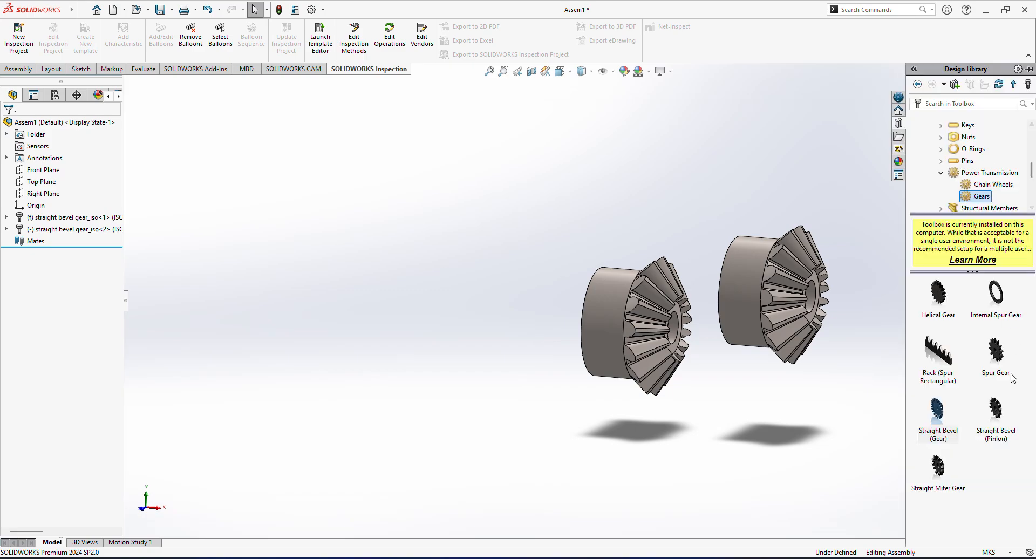
pyautogui.click(1002, 416)
pyautogui.moveTo(1002, 415); pyautogui.dragTo(522, 206)
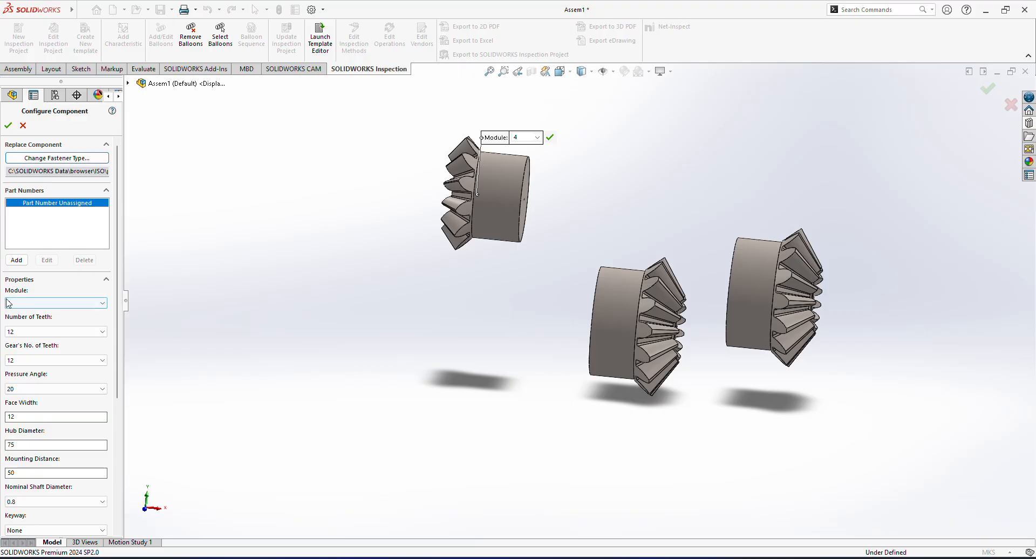
pyautogui.moveTo(400, 307); pyautogui.dragTo(537, 351, button='middle')
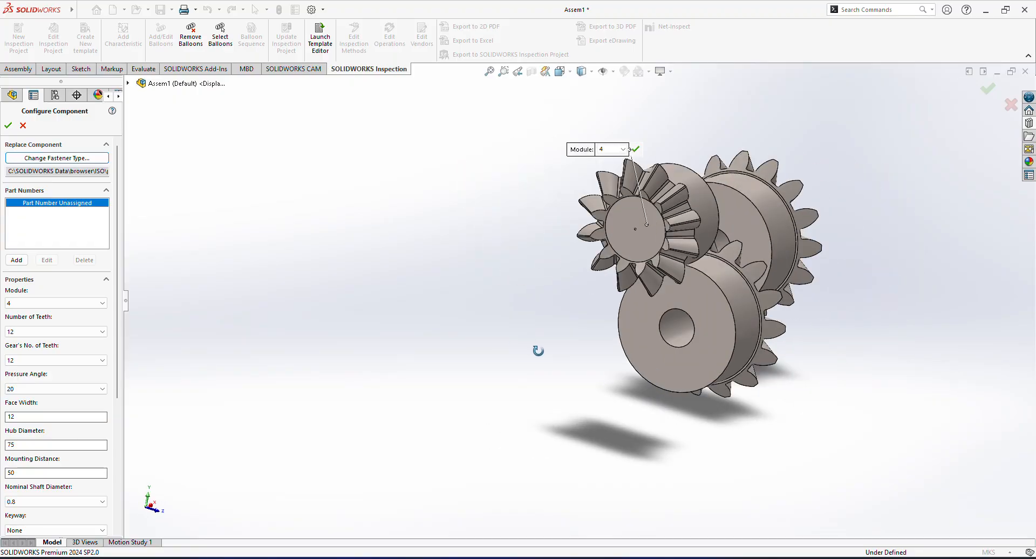
# Step: Set the gear's number of teeth for the pinion to 15
pyautogui.click(91, 334)
pyautogui.click(85, 340)
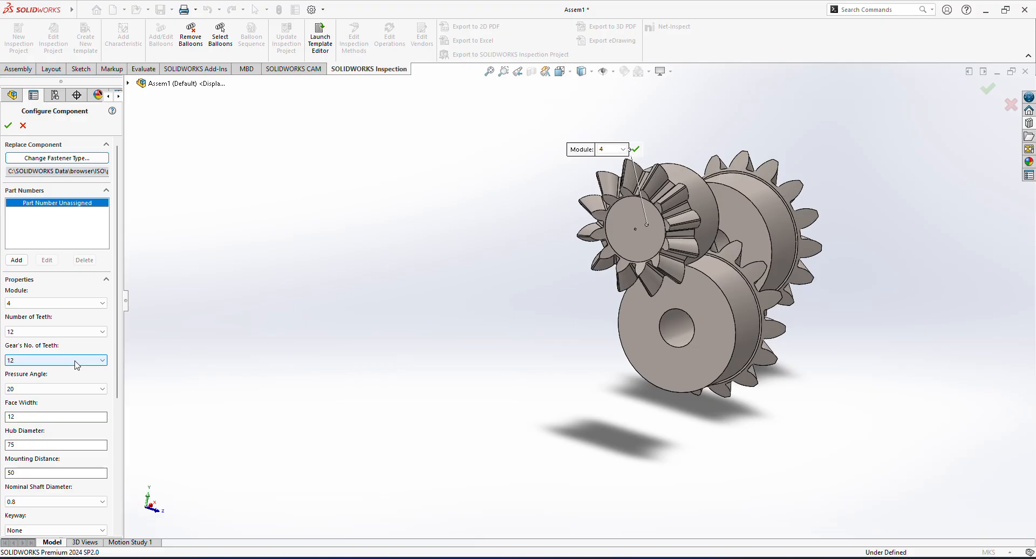
pyautogui.click(75, 365)
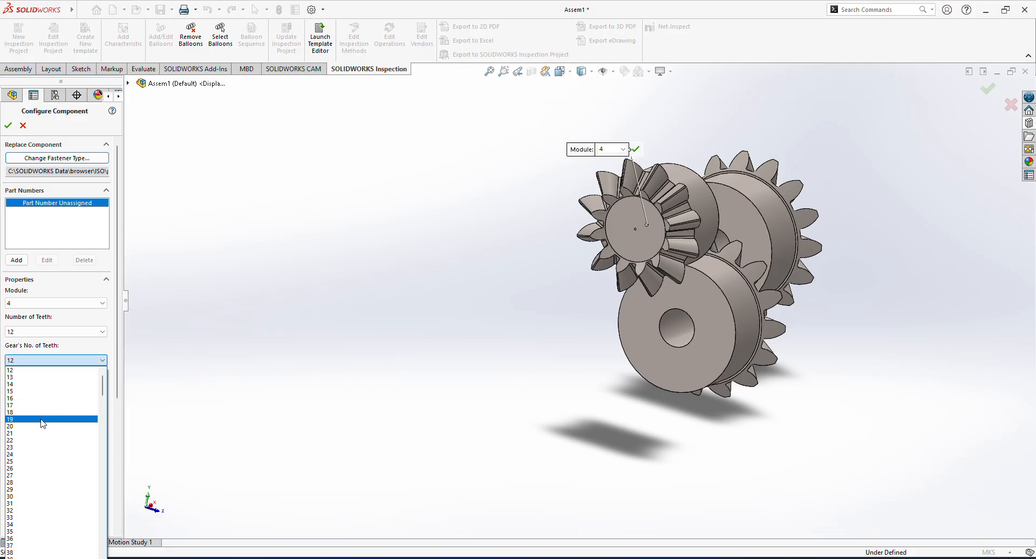
pyautogui.click(38, 390)
pyautogui.click(38, 393)
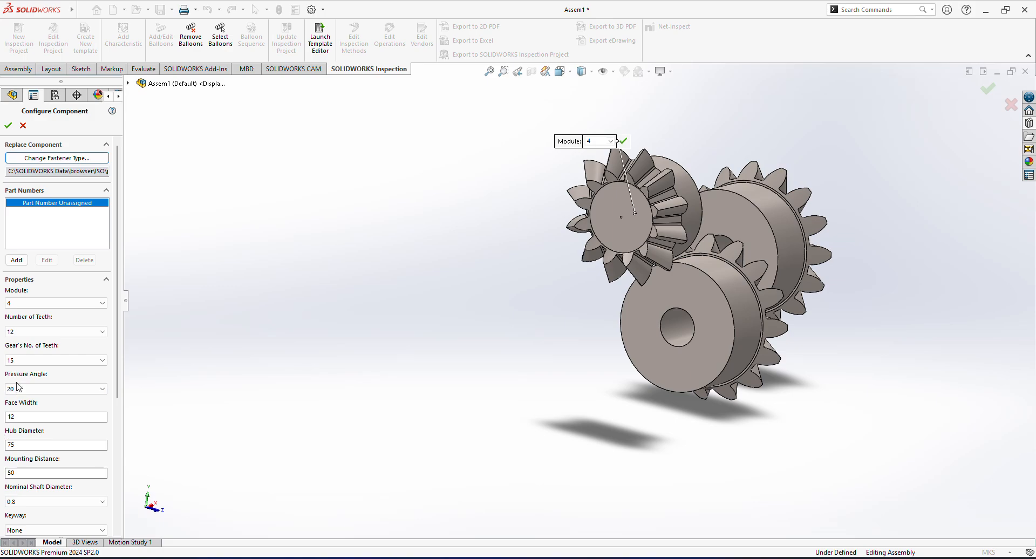
# Step: Set the pinion's face width to 20 and its hub diameter to 50
pyautogui.click(27, 416)
pyautogui.moveTo(27, 416); pyautogui.dragTo(10, 410)
pyautogui.write('20')
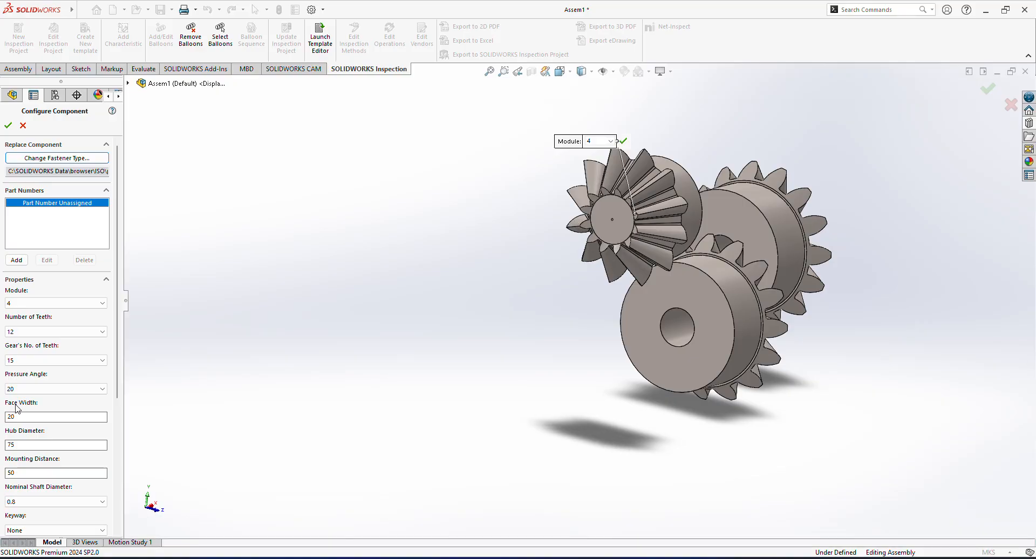
pyautogui.moveTo(426, 353)
pyautogui.mouseDown(button='middle')
pyautogui.moveTo(280, 331)
pyautogui.moveTo(410, 354)
pyautogui.mouseUp(button='middle')
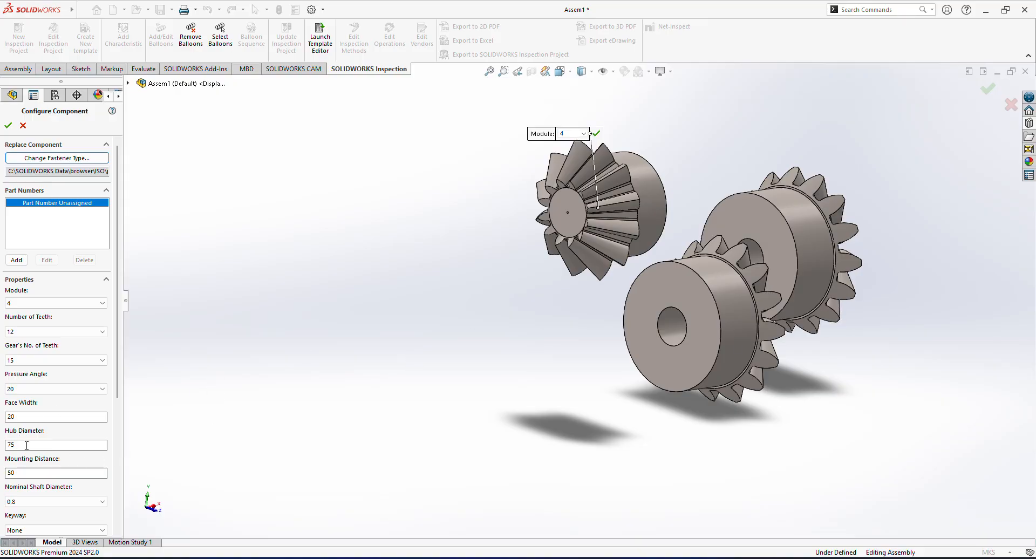
pyautogui.moveTo(381, 337)
pyautogui.mouseDown(button='middle')
pyautogui.moveTo(310, 329)
pyautogui.moveTo(383, 344)
pyautogui.mouseUp(button='middle')
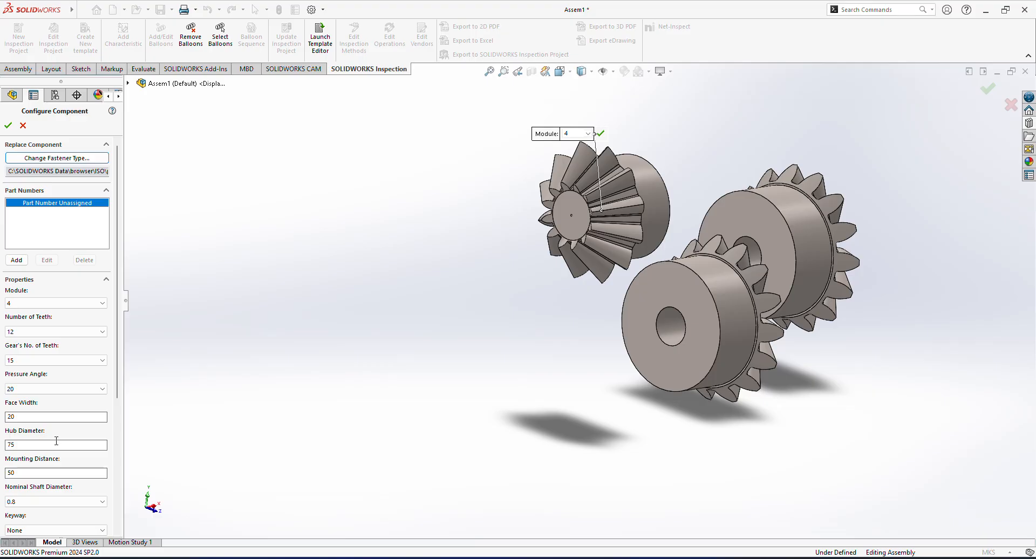
pyautogui.moveTo(28, 446); pyautogui.dragTo(1, 446)
pyautogui.write('50')
pyautogui.moveTo(356, 423); pyautogui.dragTo(351, 402, button='middle')
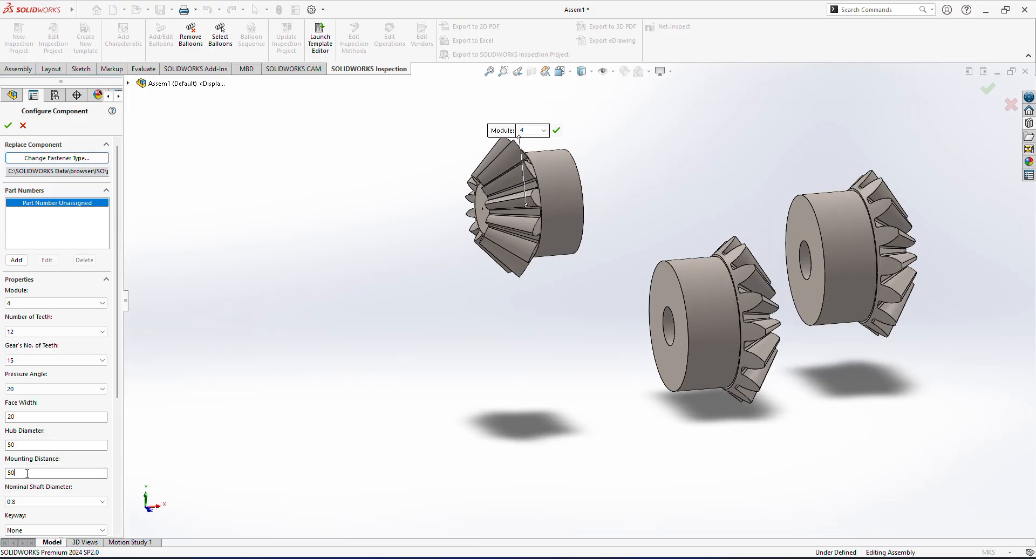
# Step: Set the pinion's nominal shaft diameter to 15
pyautogui.scroll(-3, 31, 485)
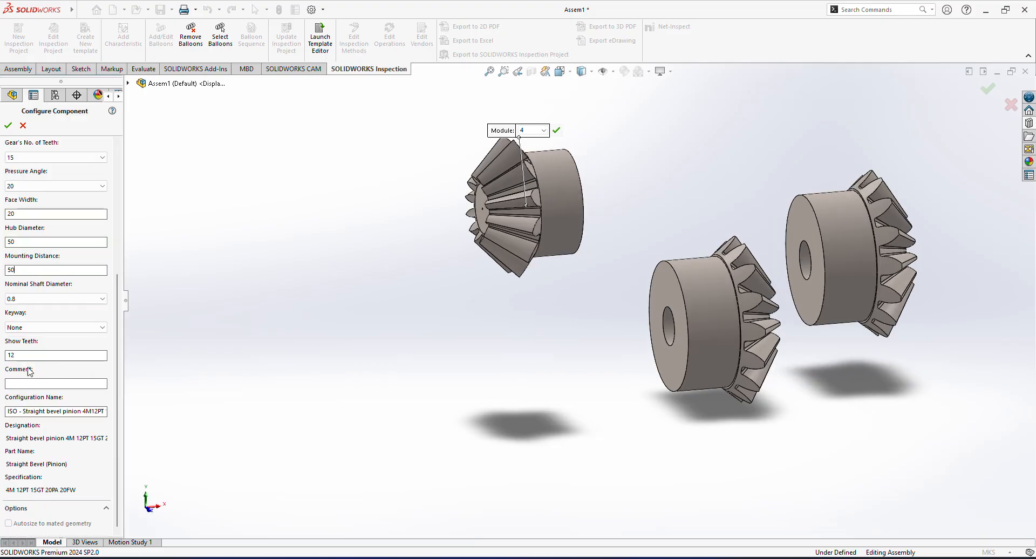
pyautogui.click(27, 299)
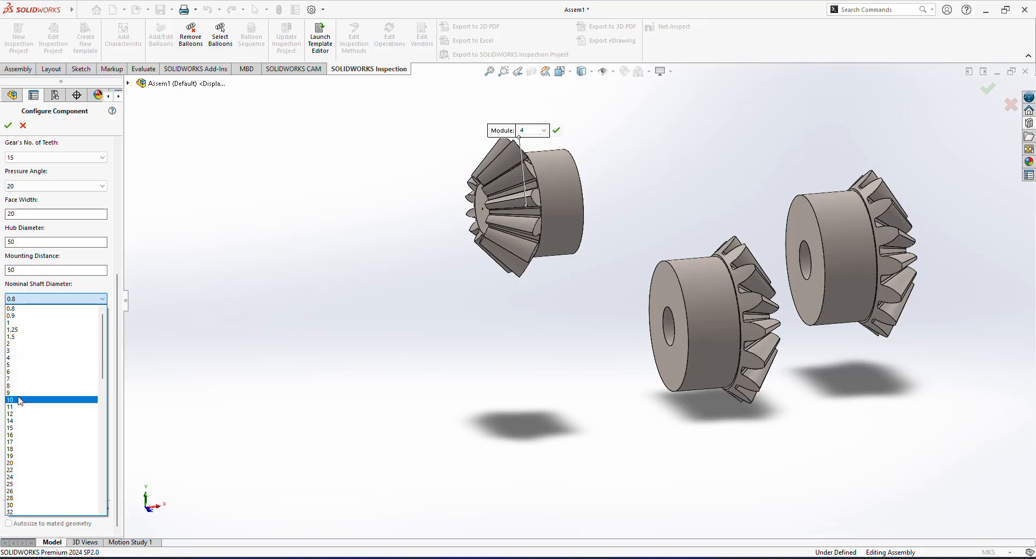
pyautogui.click(15, 427)
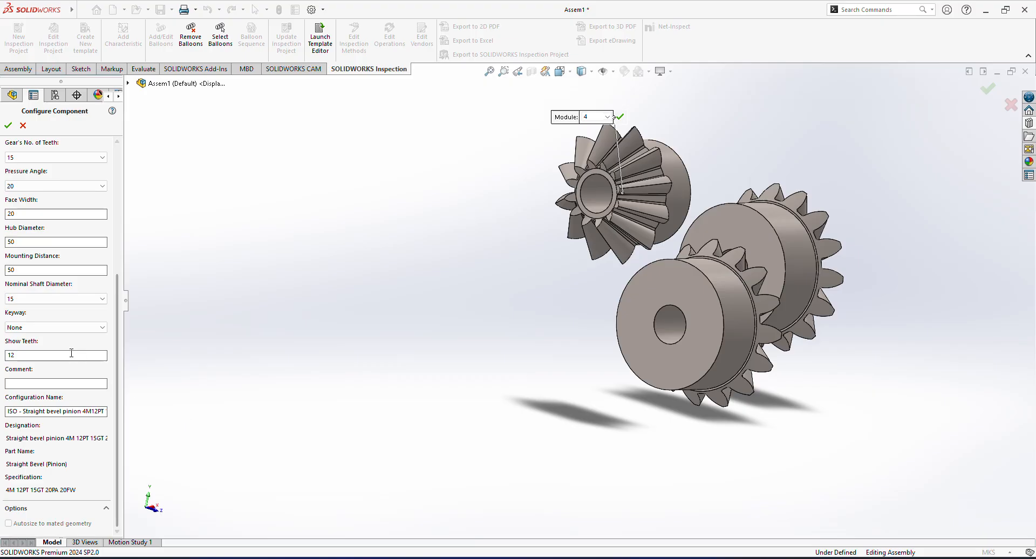
# Step: Set the pinion's nominal shaft diameter to 10 and accept its configuration
pyautogui.click(77, 299)
pyautogui.scroll(3, 63, 324)
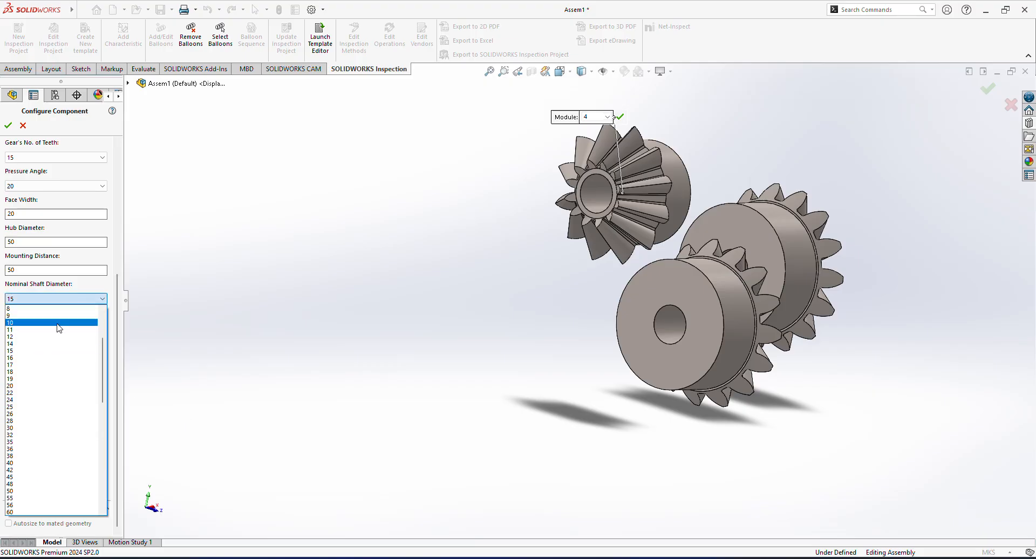
pyautogui.click(58, 323)
pyautogui.moveTo(269, 382); pyautogui.dragTo(349, 407, button='middle')
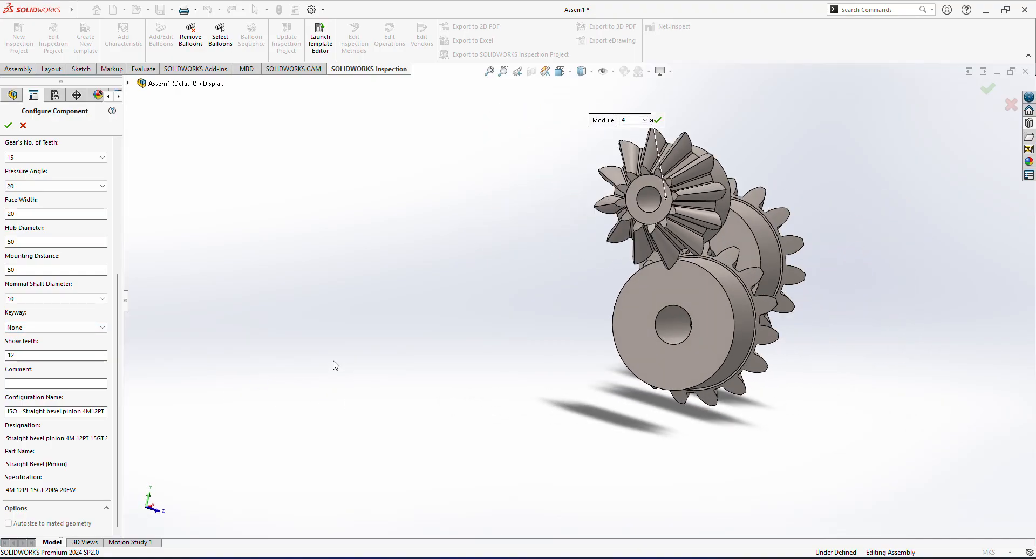
pyautogui.click(658, 120)
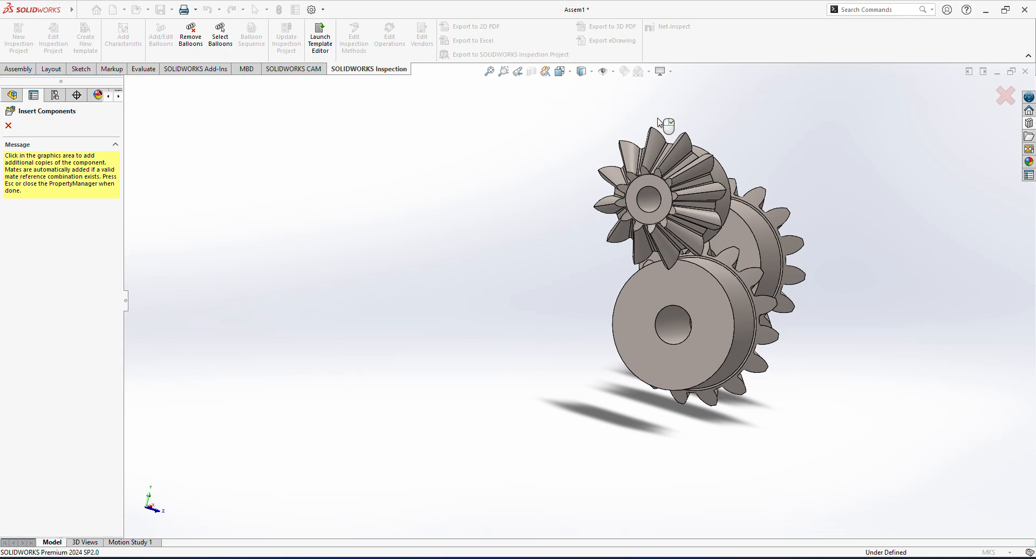
# Step: Place a second copy of the pinion near the first one and finish inserting components
pyautogui.click(435, 237)
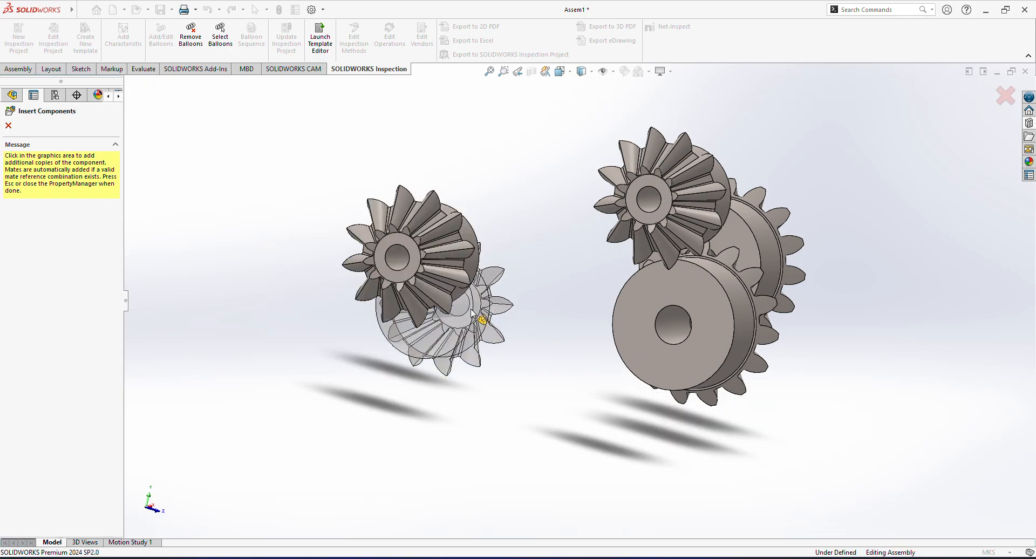
pyautogui.click(8, 125)
pyautogui.moveTo(437, 399); pyautogui.dragTo(282, 389, button='middle')
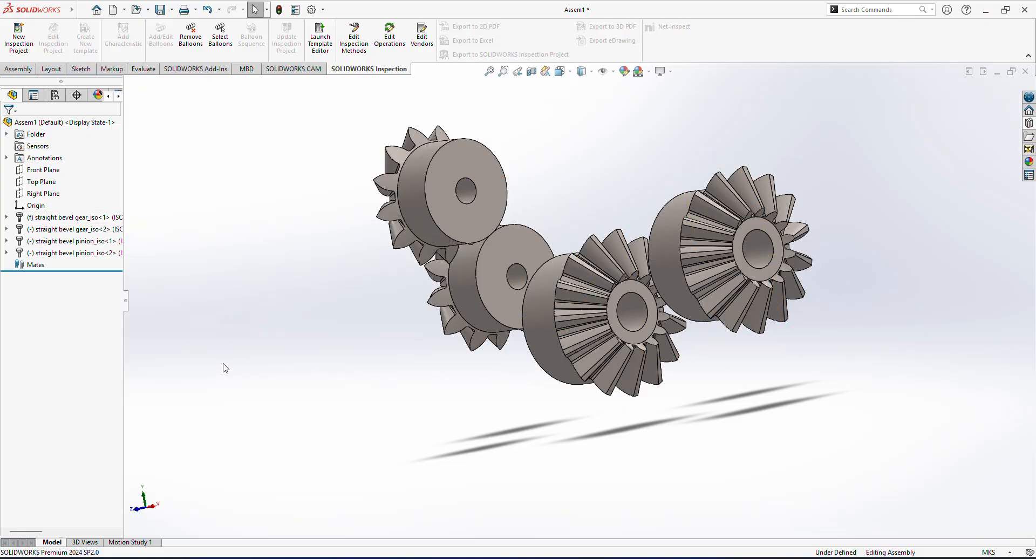
# Step: Float the fixed first bevel gear so that it can be moved in the assembly
pyautogui.click(65, 219)
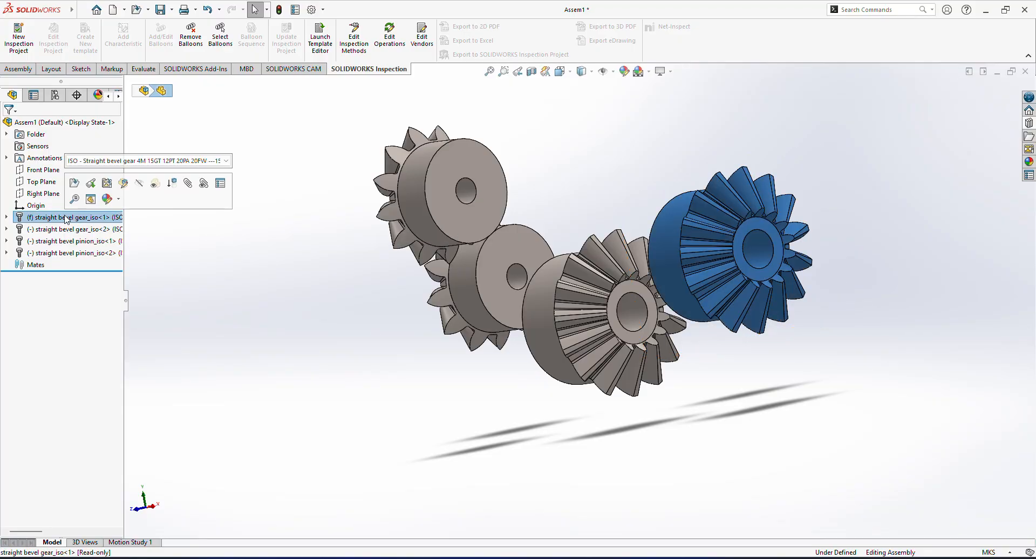
pyautogui.rightClick(66, 218)
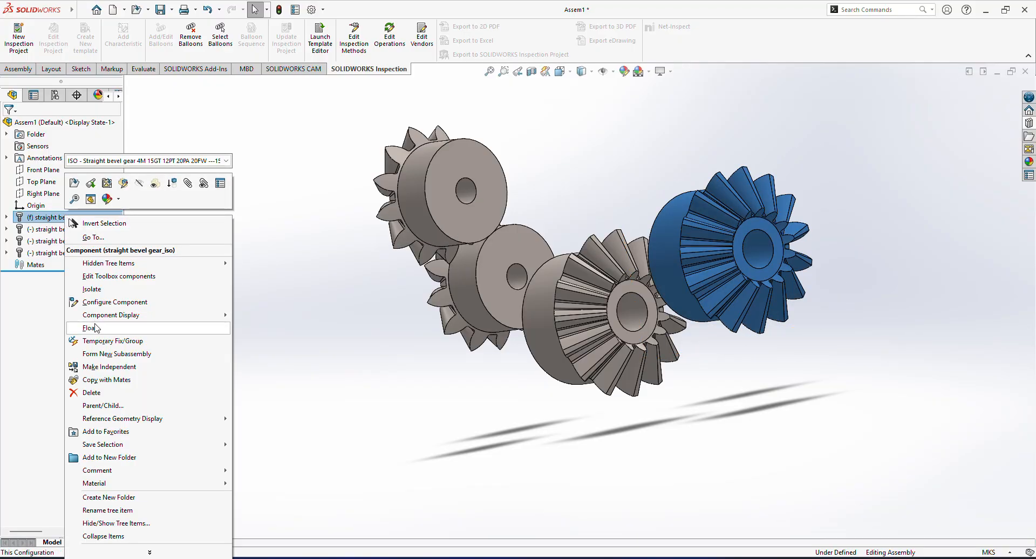
pyautogui.click(95, 326)
pyautogui.click(93, 332)
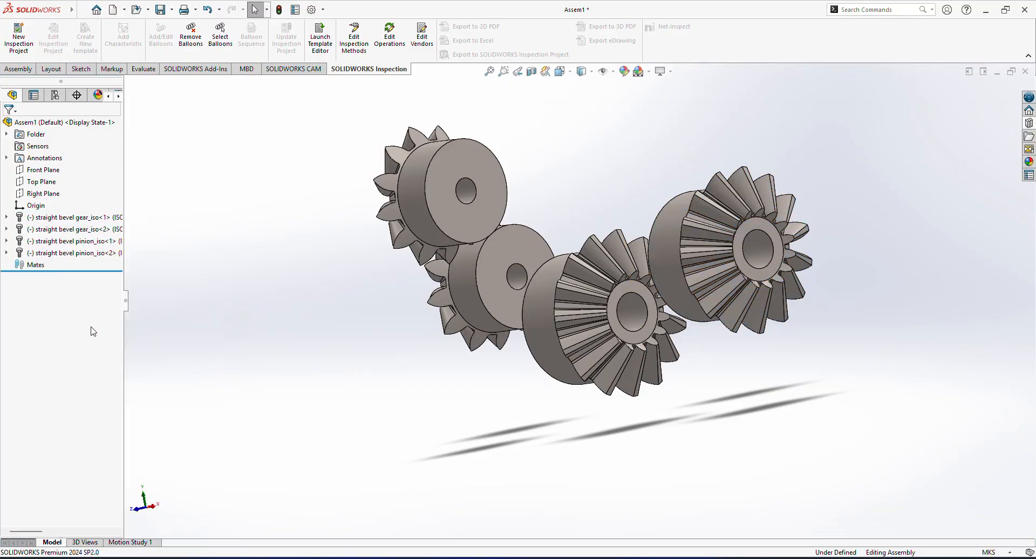
# Step: Add a concentric mate between the assembly origin and the bore face of the first bevel gear
pyautogui.click(31, 68)
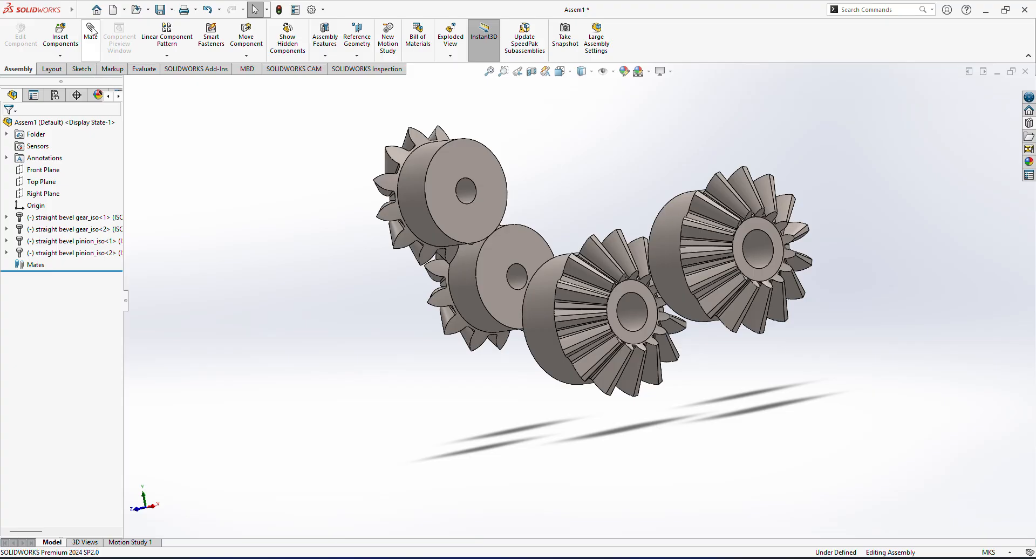
pyautogui.moveTo(338, 329); pyautogui.dragTo(338, 352, button='middle')
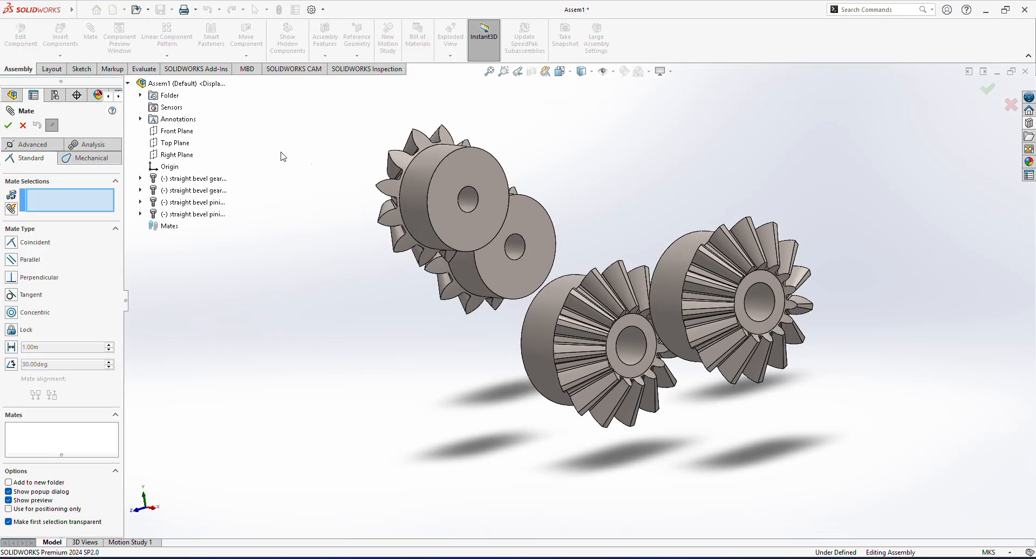
pyautogui.click(172, 167)
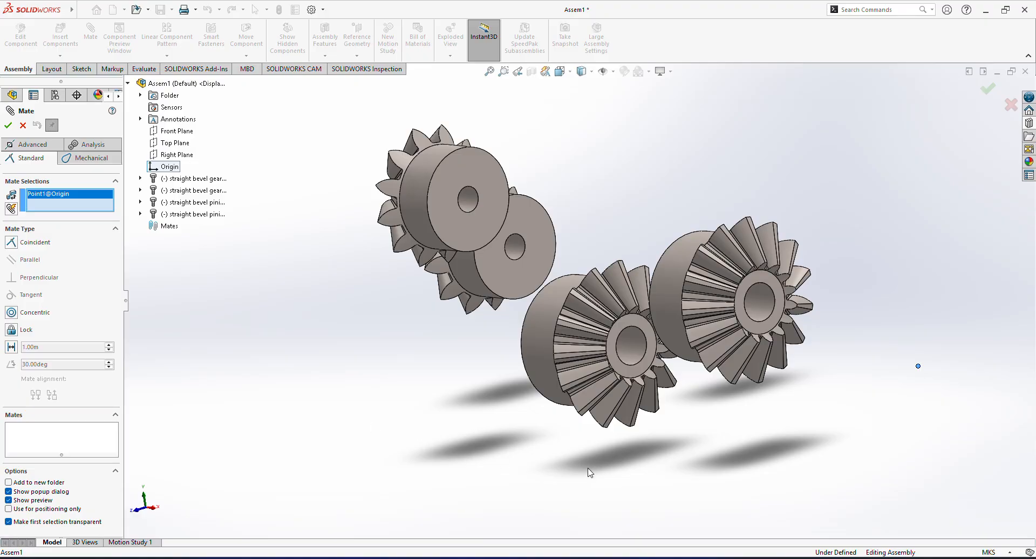
pyautogui.moveTo(499, 437); pyautogui.dragTo(476, 439, button='middle')
pyautogui.moveTo(477, 441); pyautogui.dragTo(657, 505, button='middle')
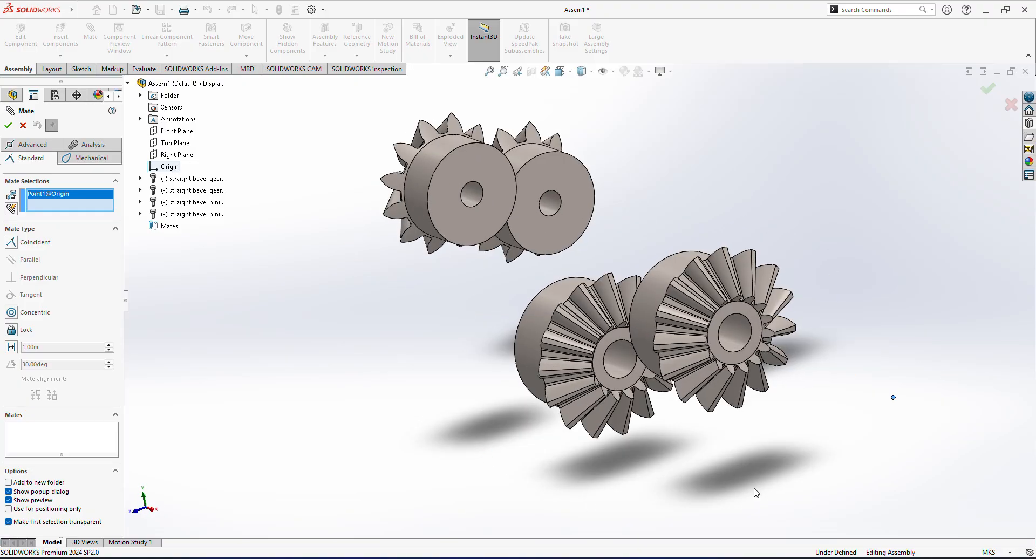
pyautogui.click(740, 327)
pyautogui.click(32, 312)
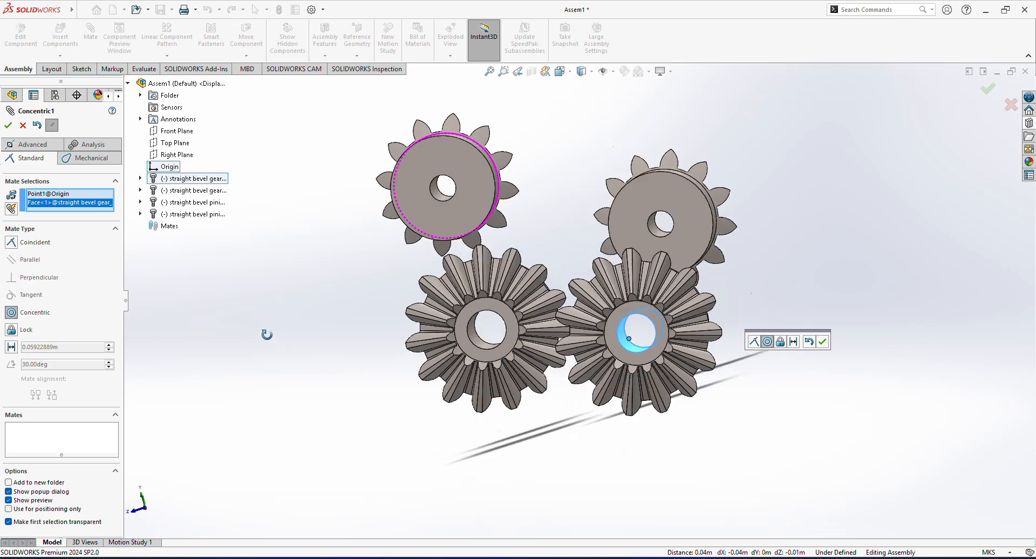
pyautogui.click(7, 127)
# Step: Add a coincident mate between the first bevel gear's flat front face around the bore and the assembly's Right Plane
pyautogui.moveTo(622, 423); pyautogui.dragTo(881, 316, button='middle')
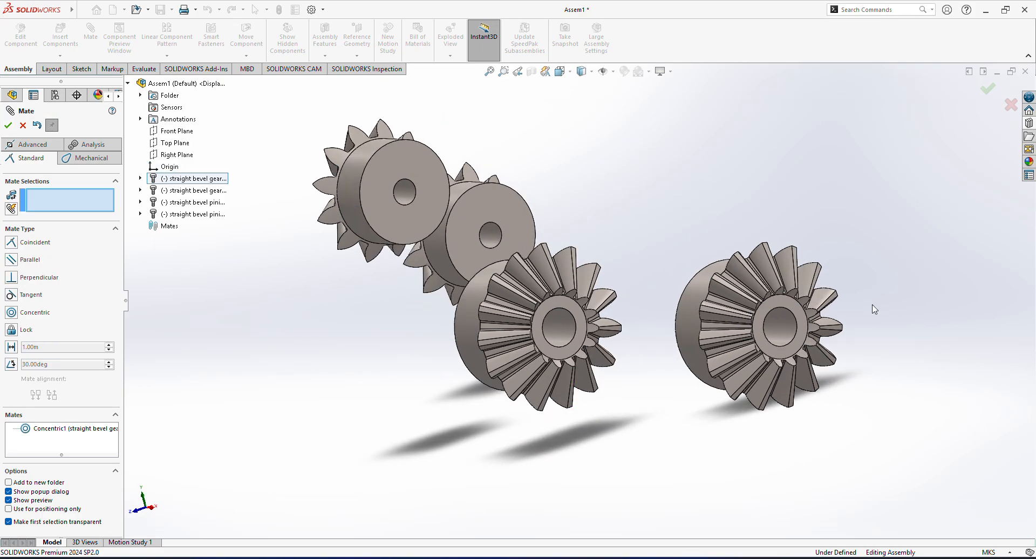
pyautogui.click(811, 324)
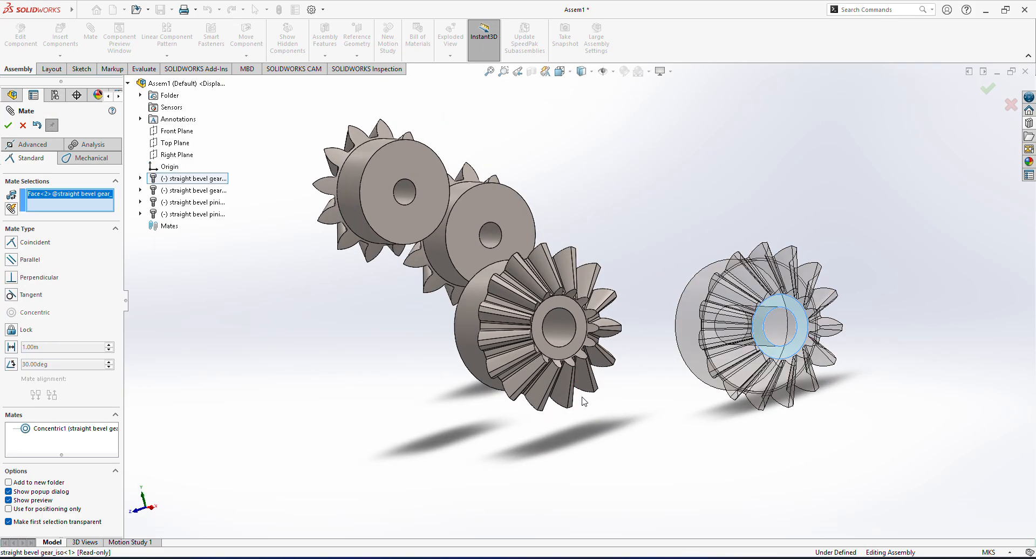
pyautogui.click(178, 155)
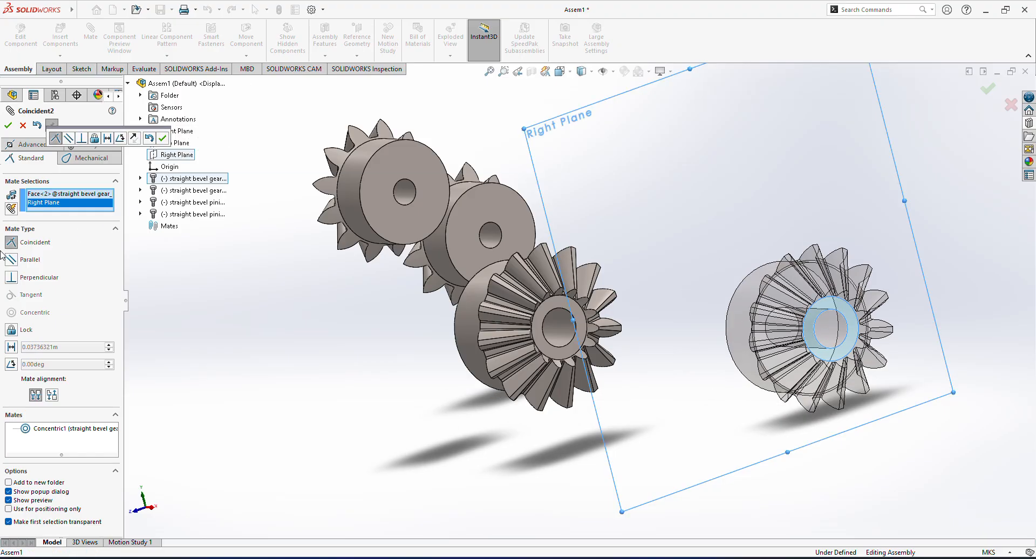
pyautogui.click(8, 125)
# Step: Show the base profile sketch (BasProSke) of the first straight bevel gear's Base-Revolve feature
pyautogui.moveTo(331, 362); pyautogui.dragTo(334, 317, button='middle')
pyautogui.scroll(3, 566, 427)
pyautogui.scroll(-4, 566, 426)
pyautogui.scroll(4, 568, 426)
pyautogui.moveTo(572, 405); pyautogui.dragTo(550, 404, button='middle')
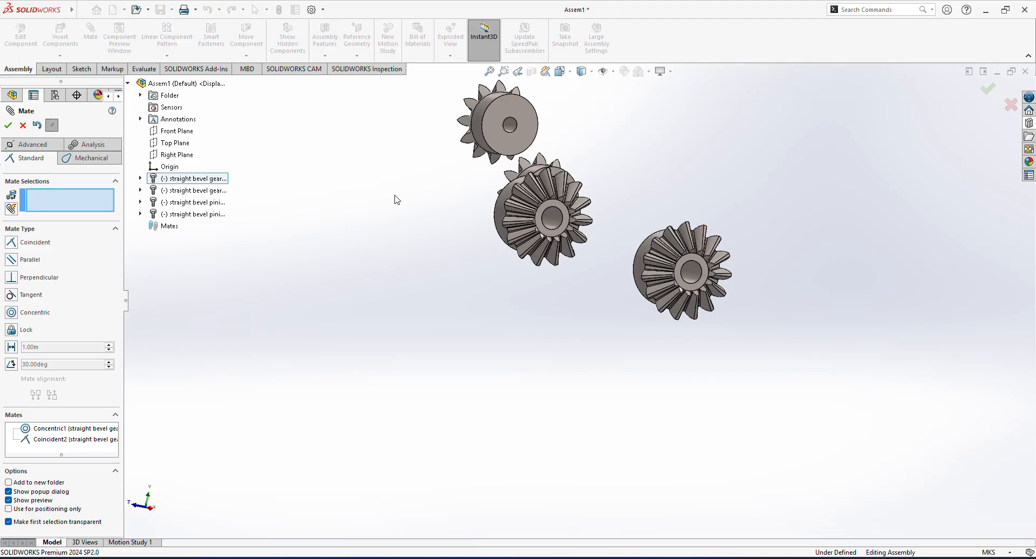
pyautogui.click(140, 178)
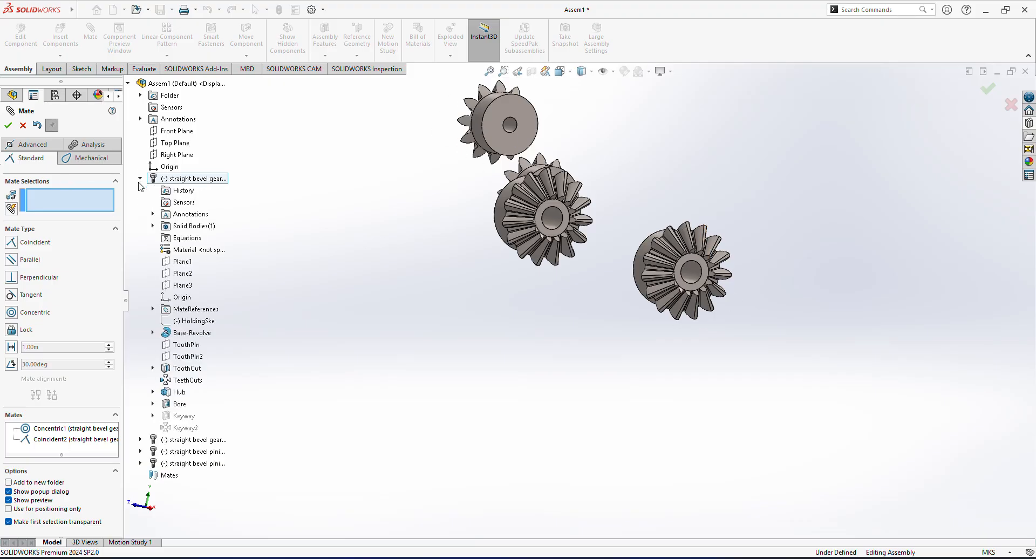
pyautogui.click(154, 333)
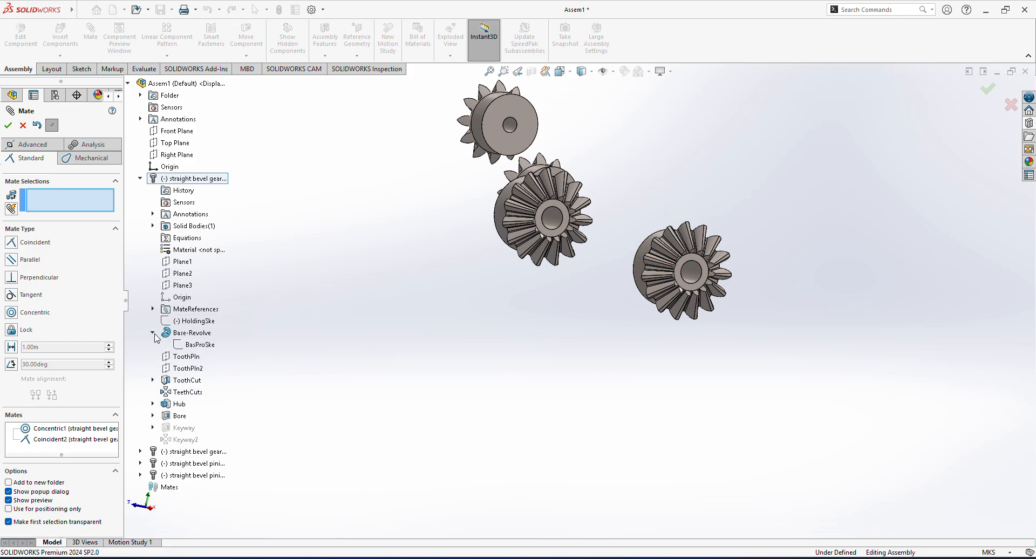
pyautogui.rightClick(192, 344)
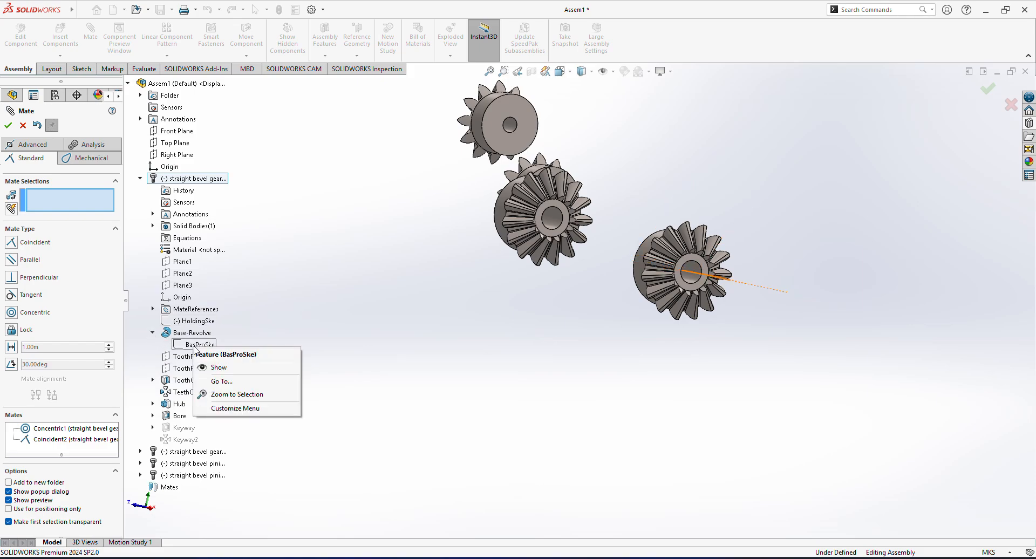
pyautogui.click(215, 367)
# Step: Show the base profile sketch (BasProSke) of the first straight bevel pinion's Base-Revolve feature
pyautogui.moveTo(407, 374); pyautogui.dragTo(463, 431, button='middle')
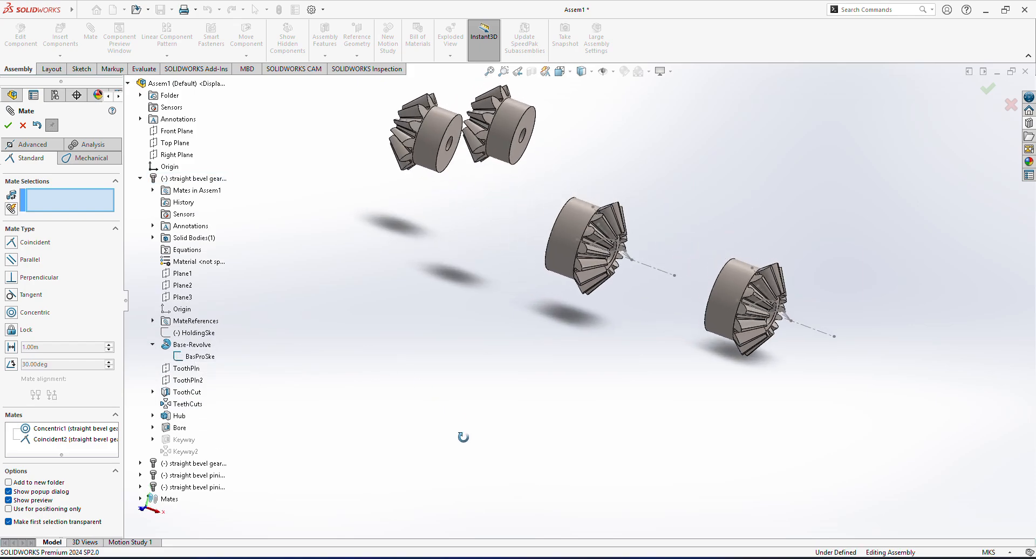
pyautogui.click(140, 475)
pyautogui.scroll(-6, 220, 465)
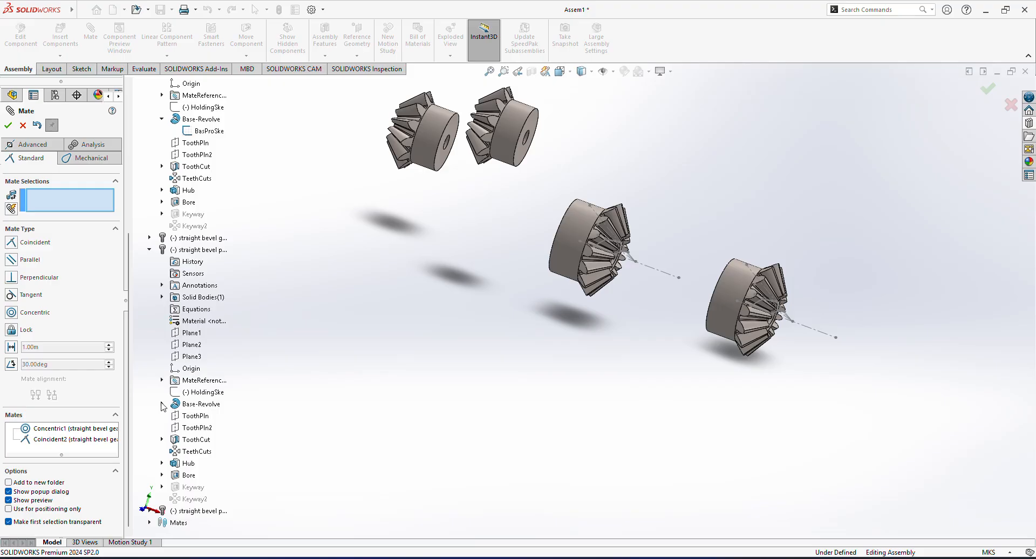
pyautogui.click(161, 405)
pyautogui.rightClick(212, 416)
pyautogui.click(232, 439)
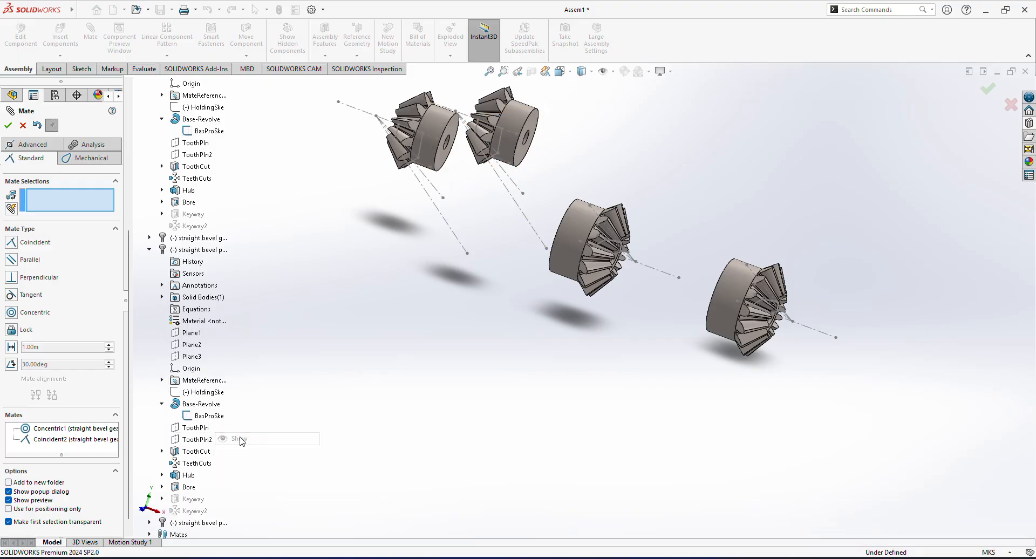
# Step: Add a perpendicular mate between the sketched centre axes of the first bevel gear and the first bevel pinion
pyautogui.scroll(3, 411, 382)
pyautogui.moveTo(480, 360); pyautogui.dragTo(499, 472, button='middle')
pyautogui.scroll(2, 689, 317)
pyautogui.scroll(-8, 687, 314)
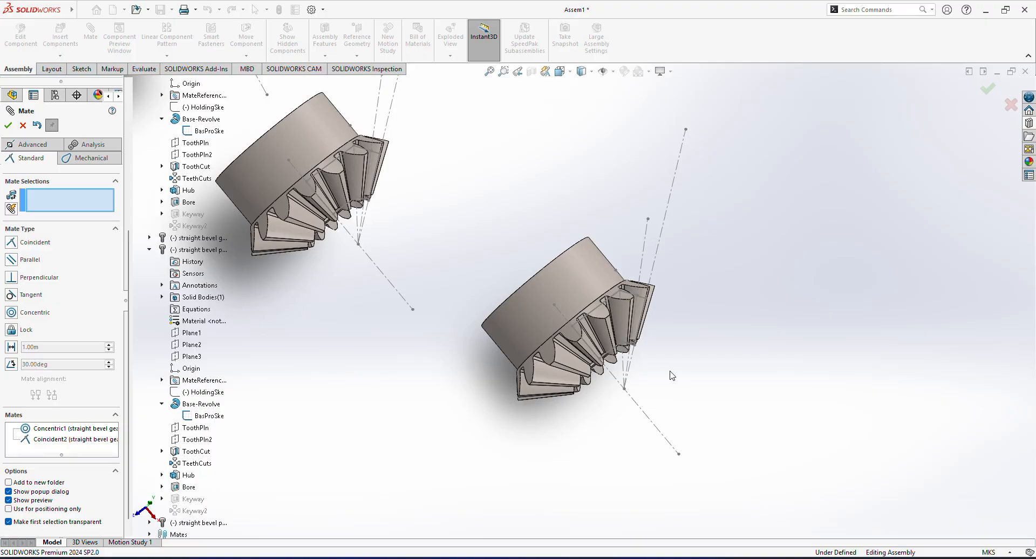
pyautogui.moveTo(691, 399); pyautogui.dragTo(673, 376, button='middle')
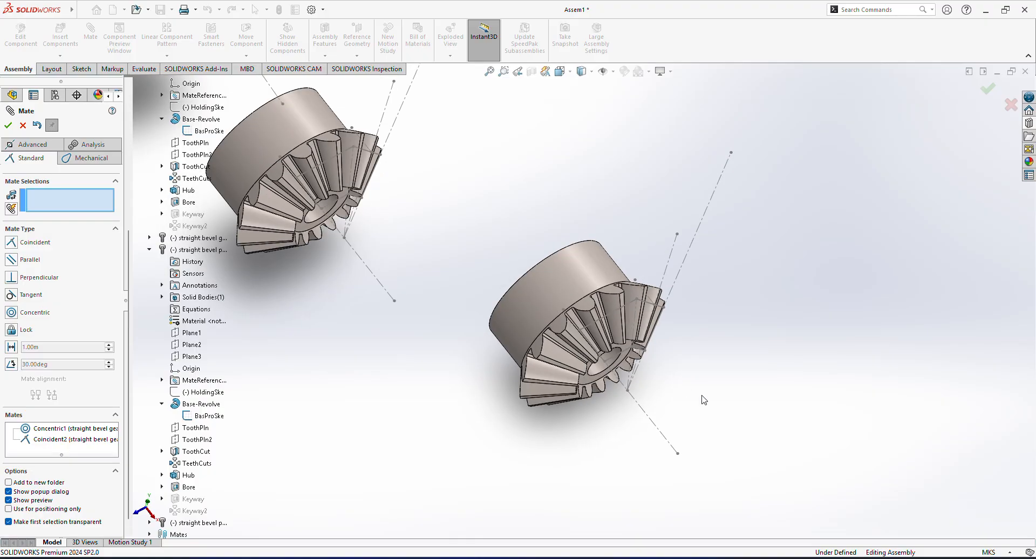
pyautogui.scroll(5, 702, 394)
pyautogui.scroll(-3, 603, 354)
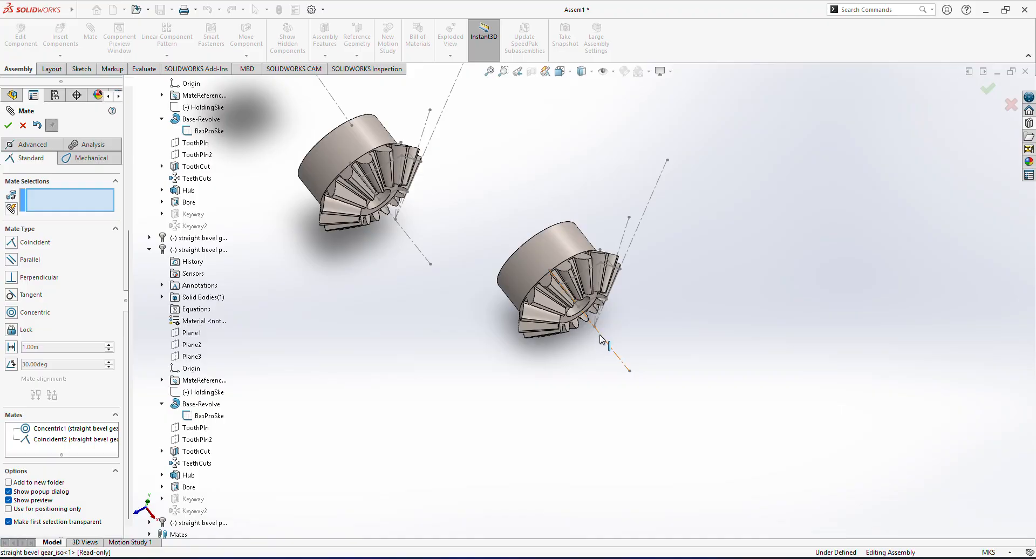
pyautogui.click(601, 339)
pyautogui.moveTo(365, 317); pyautogui.dragTo(534, 214, button='middle')
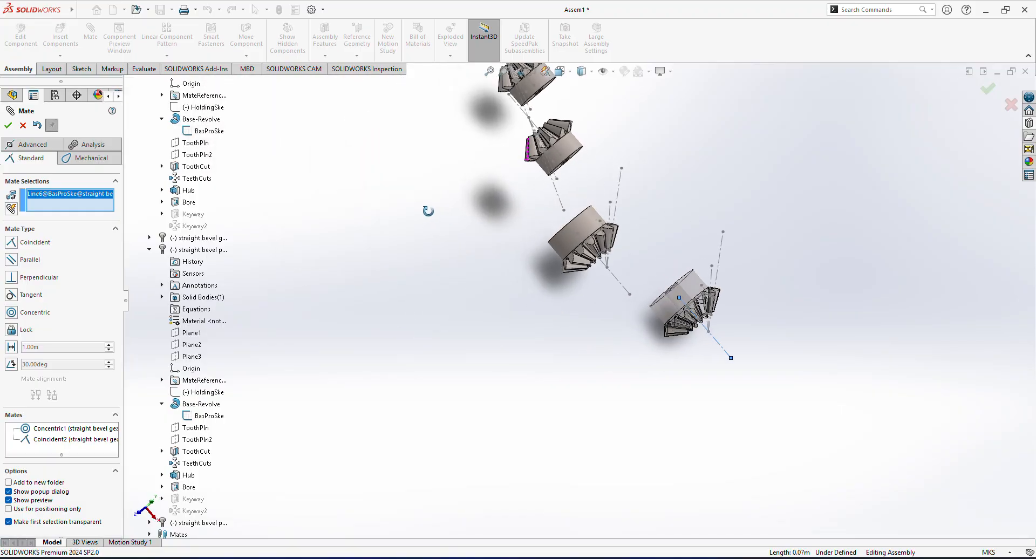
pyautogui.click(520, 110)
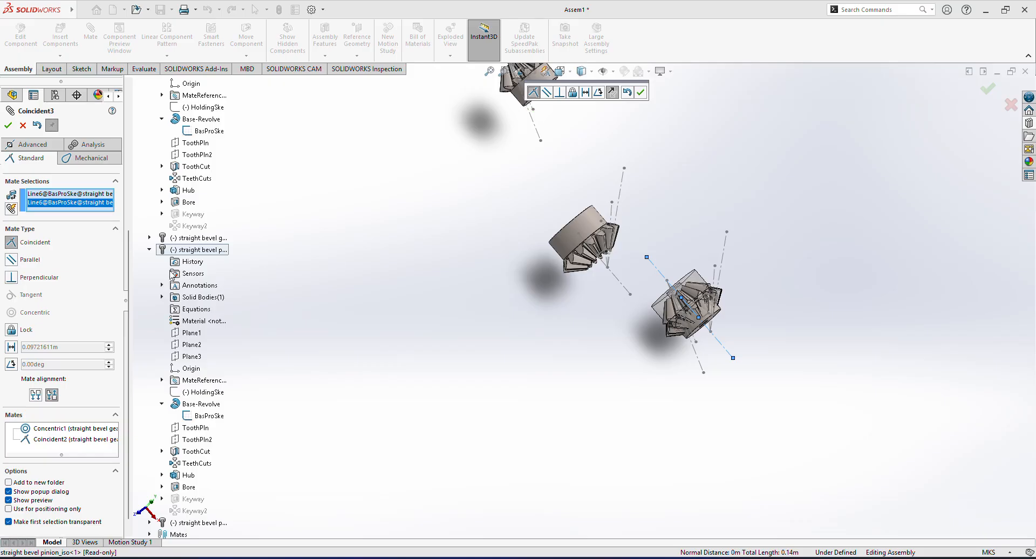
pyautogui.click(11, 277)
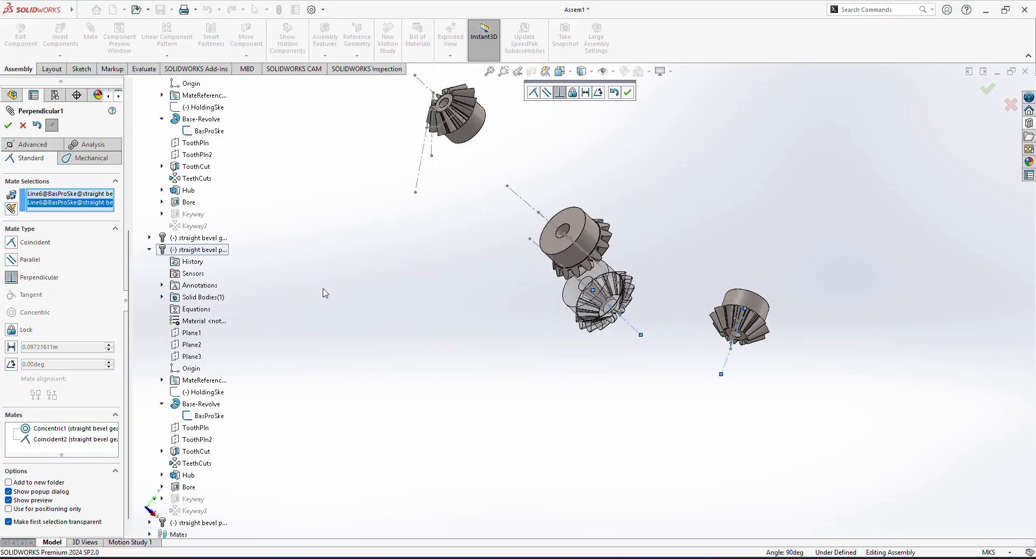
pyautogui.click(8, 125)
# Step: Add a coincident mate between the cone apex sketch points of the first pinion and the first bevel gear
pyautogui.moveTo(424, 343); pyautogui.dragTo(430, 305, button='middle')
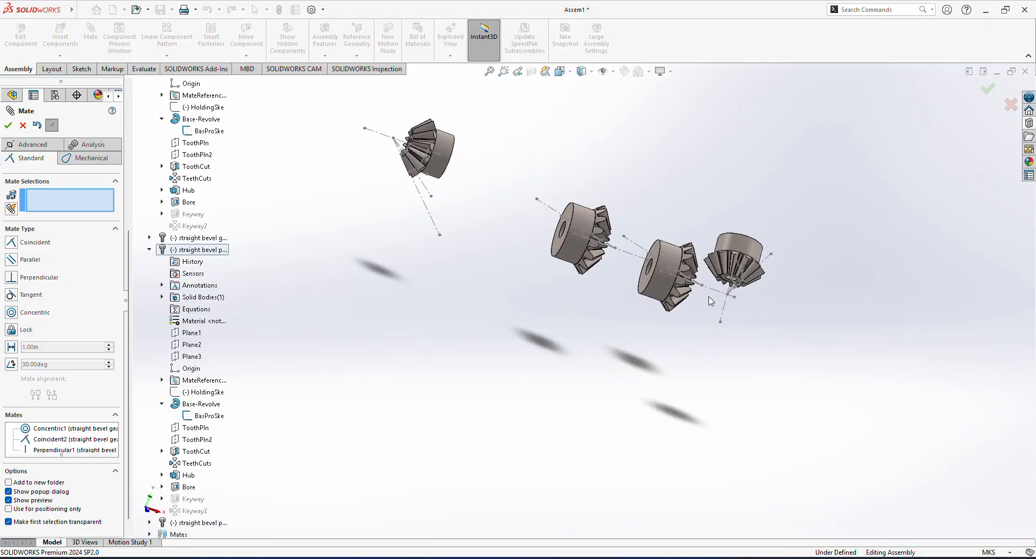
pyautogui.scroll(-10, 724, 305)
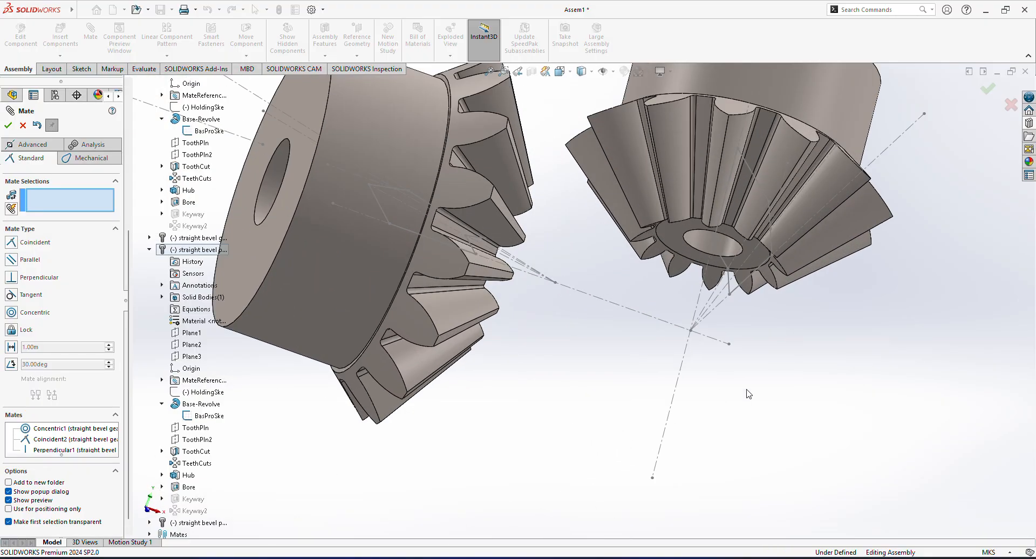
pyautogui.moveTo(732, 393)
pyautogui.mouseDown(button='middle')
pyautogui.moveTo(733, 375)
pyautogui.moveTo(738, 392)
pyautogui.mouseUp(button='middle')
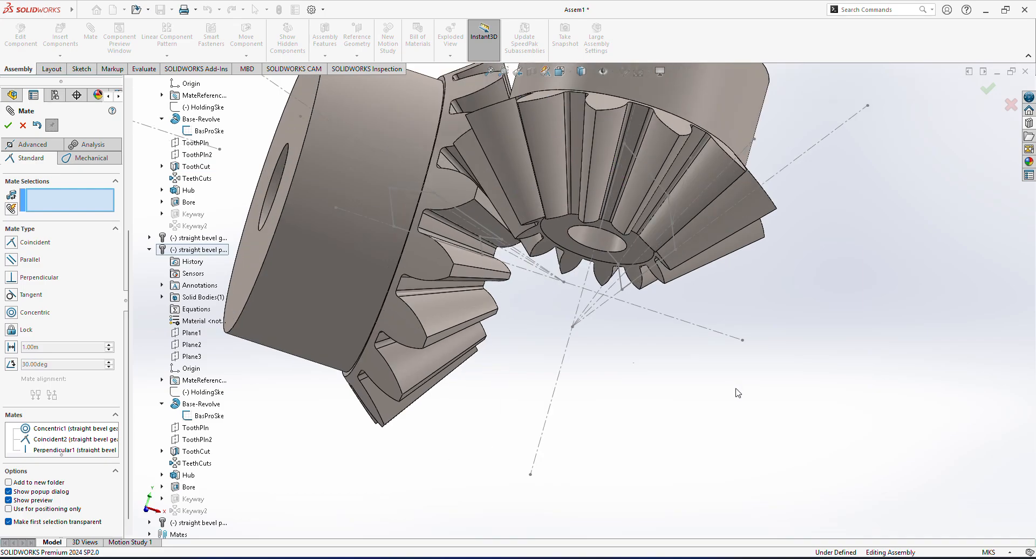
pyautogui.click(572, 327)
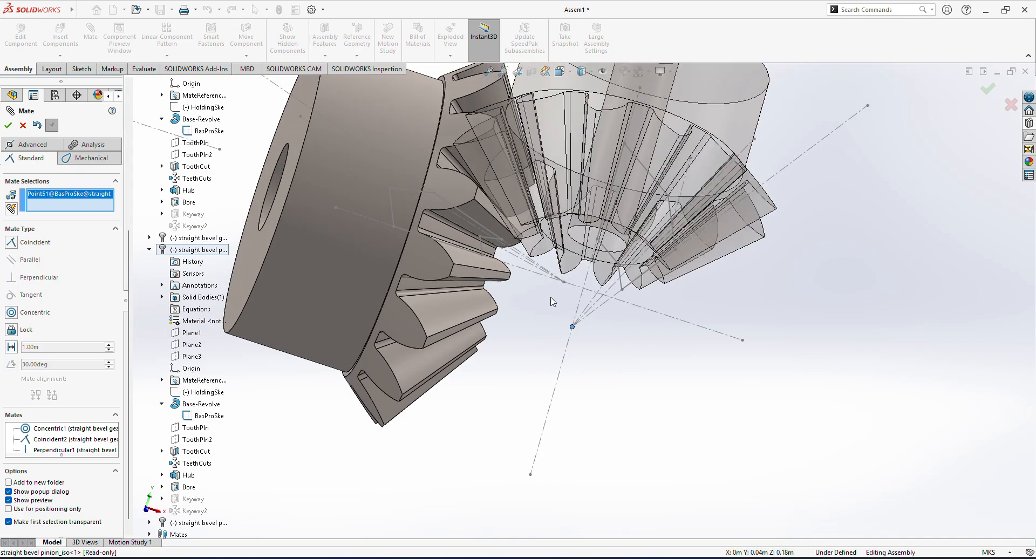
pyautogui.click(563, 281)
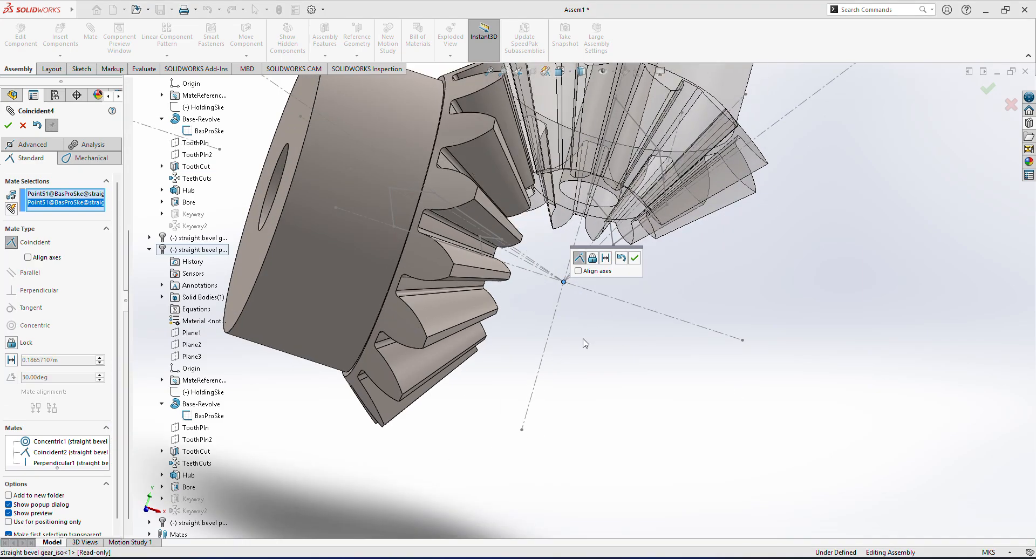
pyautogui.moveTo(533, 328); pyautogui.dragTo(497, 300, button='middle')
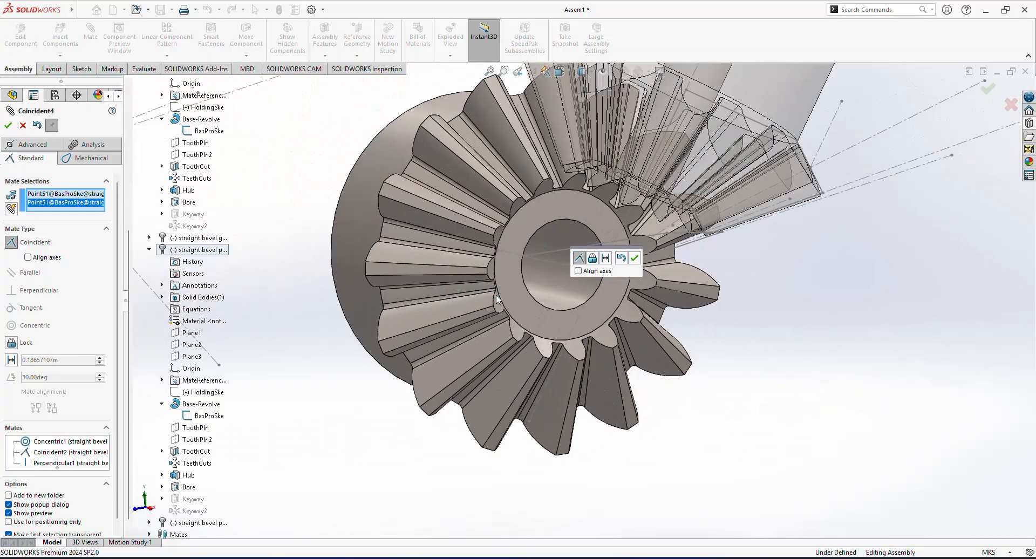
pyautogui.click(635, 258)
# Step: Add a parallel mate between the first pinion's flat face around the bore at the toothed end and the assembly's Top Plane
pyautogui.moveTo(728, 360); pyautogui.dragTo(841, 556, button='middle')
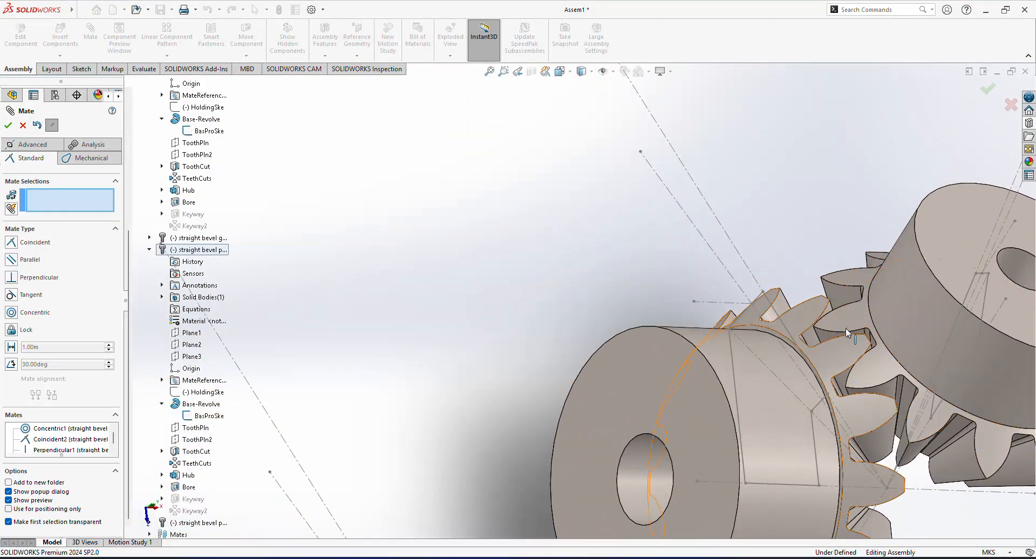
pyautogui.press('f')
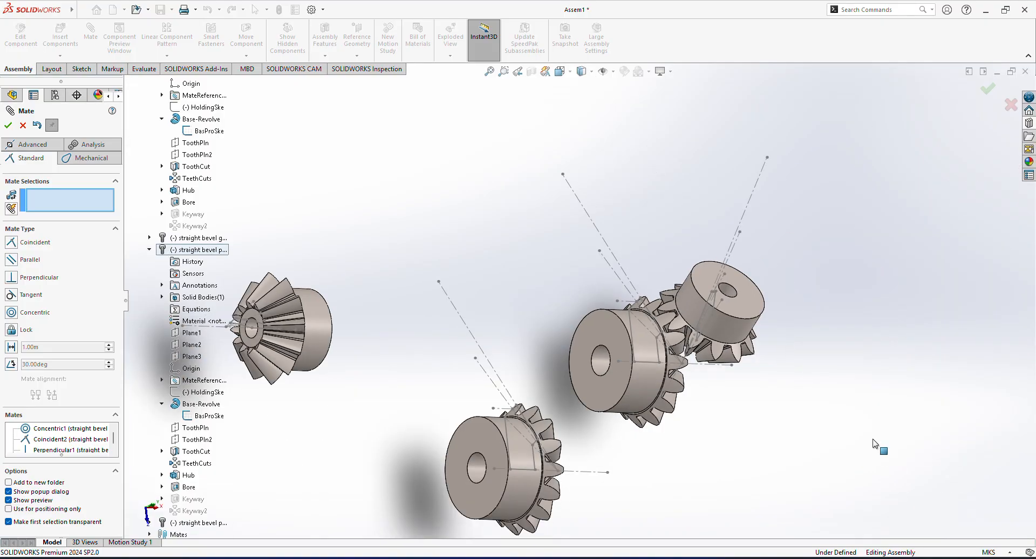
pyautogui.scroll(-4, 875, 444)
pyautogui.scroll(4, 644, 400)
pyautogui.moveTo(629, 400); pyautogui.dragTo(602, 199, button='middle')
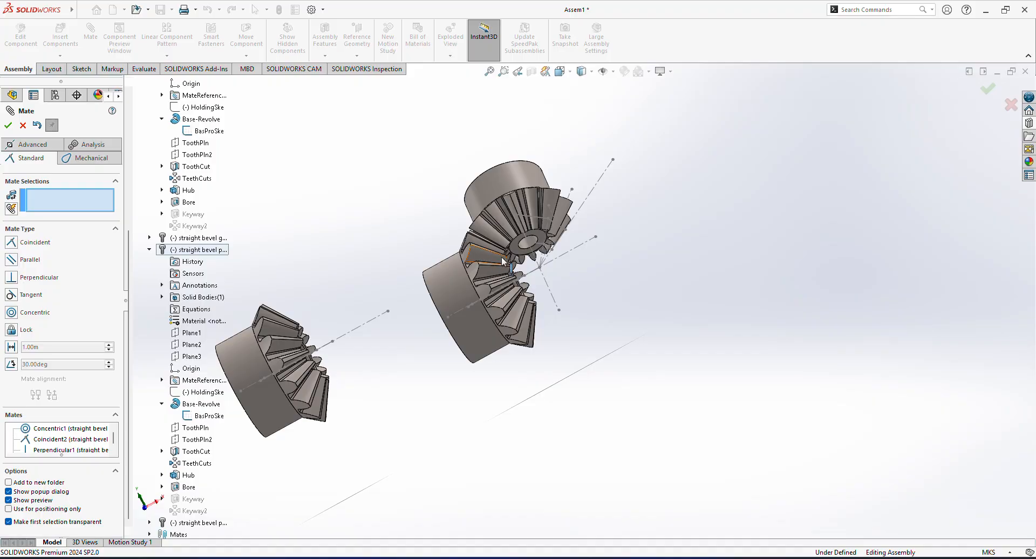
pyautogui.click(522, 256)
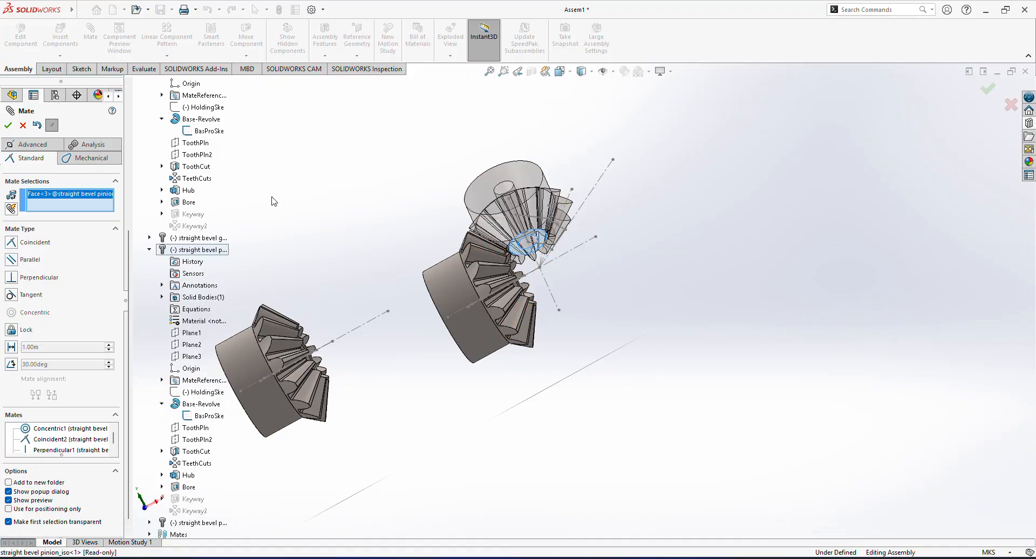
pyautogui.click(149, 249)
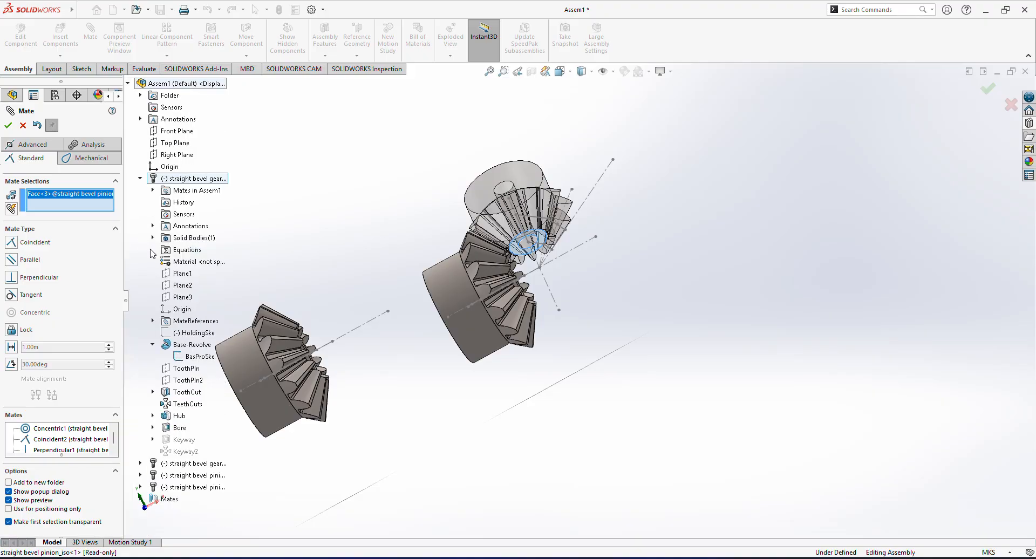
pyautogui.click(162, 145)
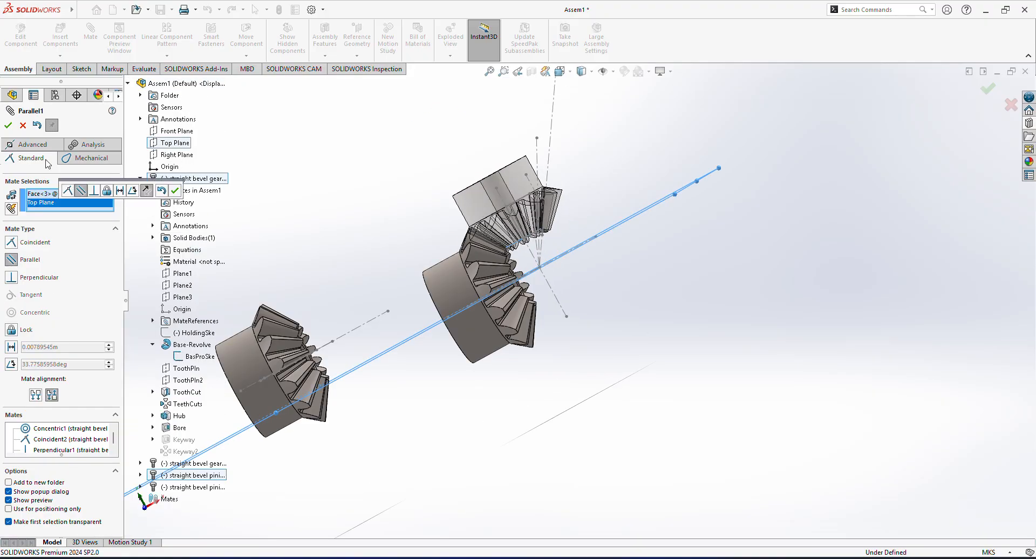
pyautogui.click(8, 125)
# Step: Add a perpendicular mate between the sketched centre axes of the second bevel gear and the second pinion
pyautogui.moveTo(316, 171); pyautogui.dragTo(467, 303, button='middle')
pyautogui.scroll(-3, 465, 300)
pyautogui.scroll(3, 465, 300)
pyautogui.moveTo(504, 367)
pyautogui.mouseDown(button='middle')
pyautogui.moveTo(470, 409)
pyautogui.moveTo(484, 425)
pyautogui.moveTo(456, 455)
pyautogui.moveTo(527, 490)
pyautogui.moveTo(546, 367)
pyautogui.mouseUp(button='middle')
pyautogui.click(538, 368)
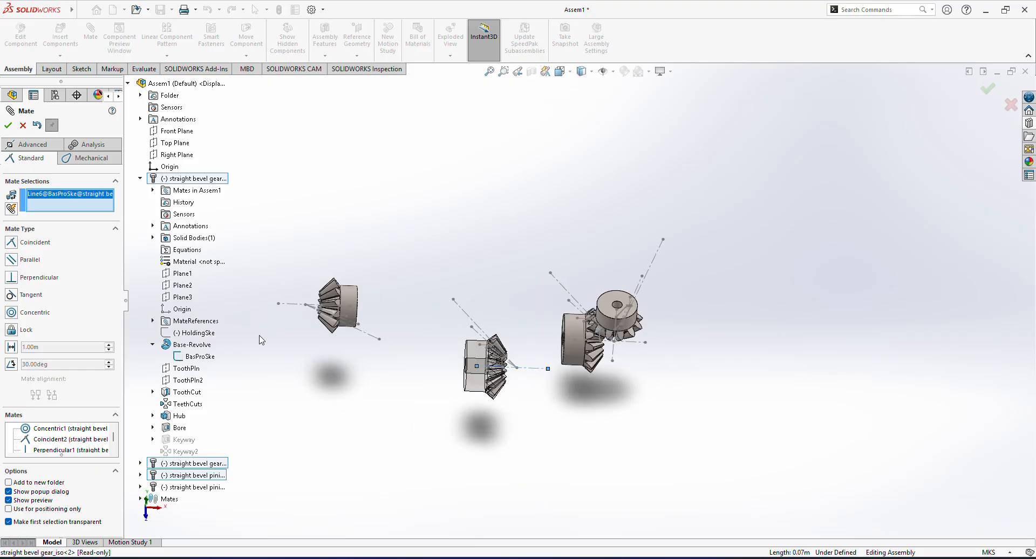
pyautogui.click(287, 305)
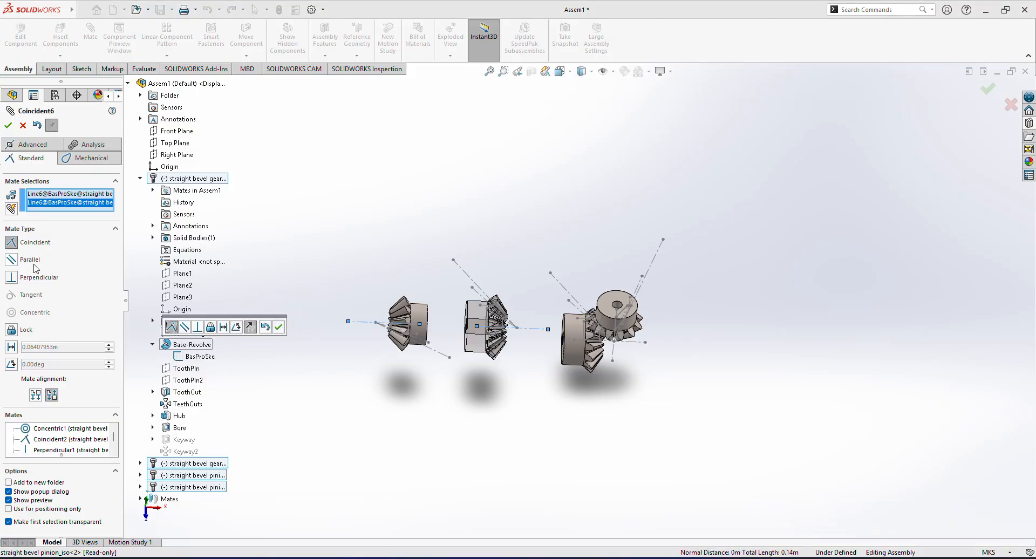
pyautogui.click(11, 277)
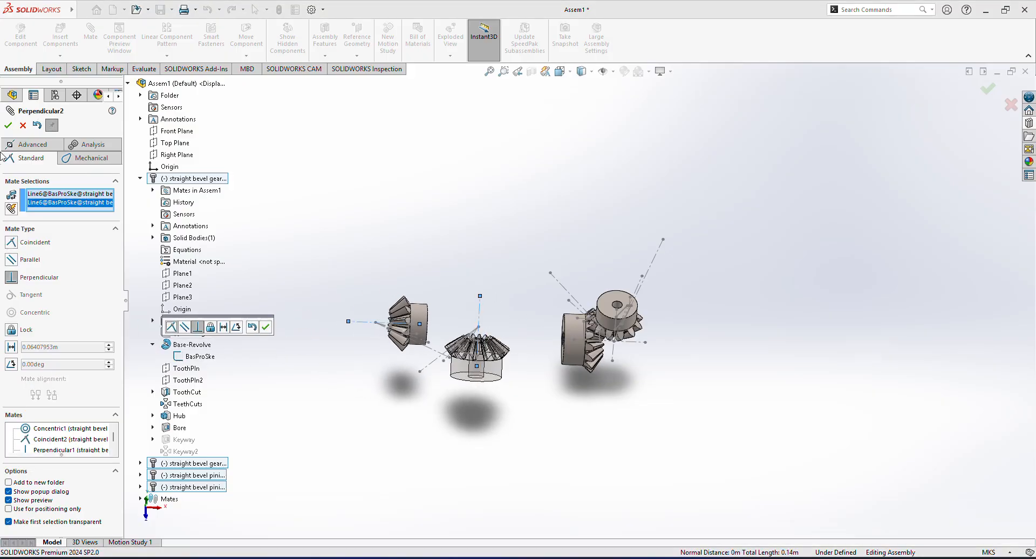
pyautogui.click(8, 126)
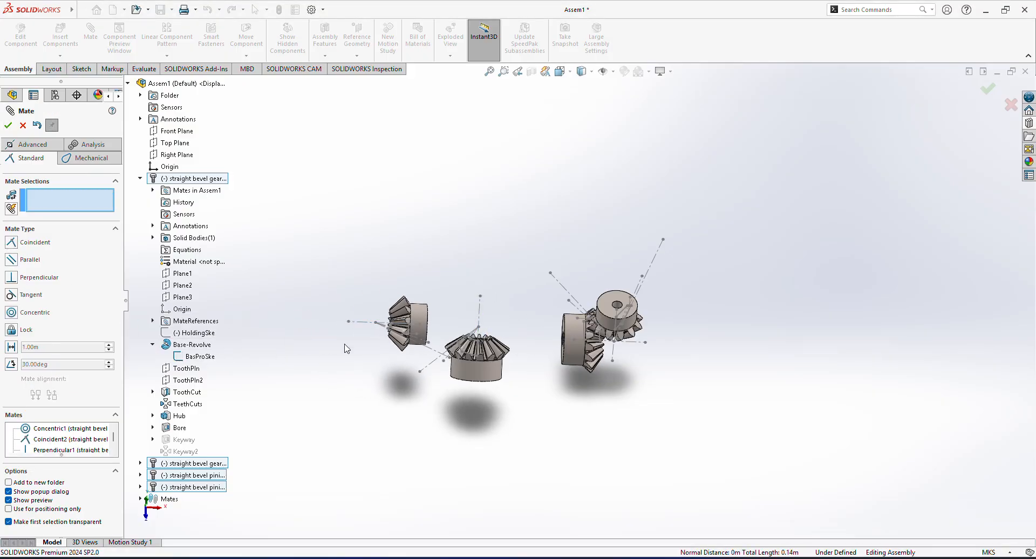
# Step: Add a coincident mate between the cone apex sketch points of the second pinion and the second bevel gear, removing the wrongly selected sketch line
pyautogui.click(477, 330)
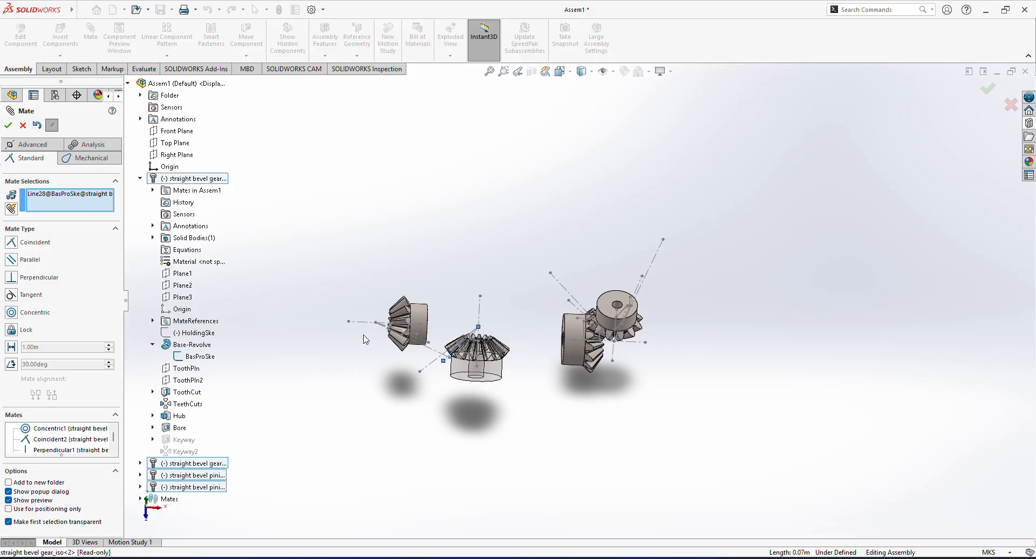
pyautogui.click(375, 323)
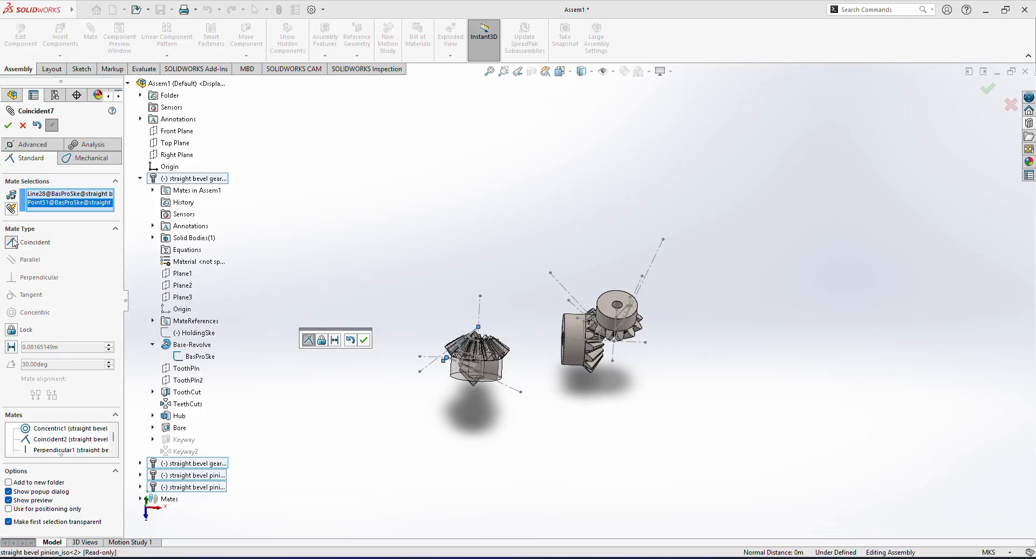
pyautogui.rightClick(56, 205)
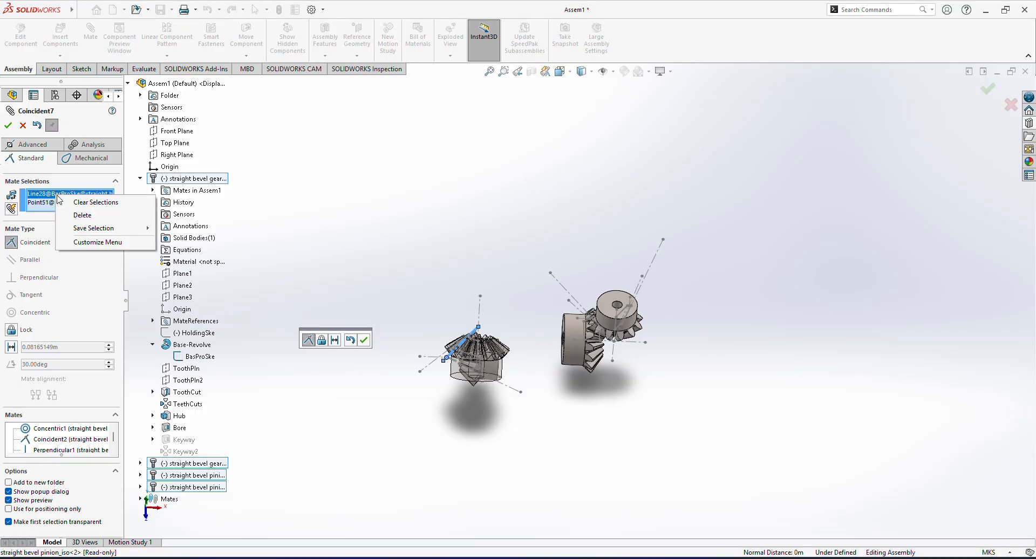
pyautogui.click(87, 215)
pyautogui.click(478, 327)
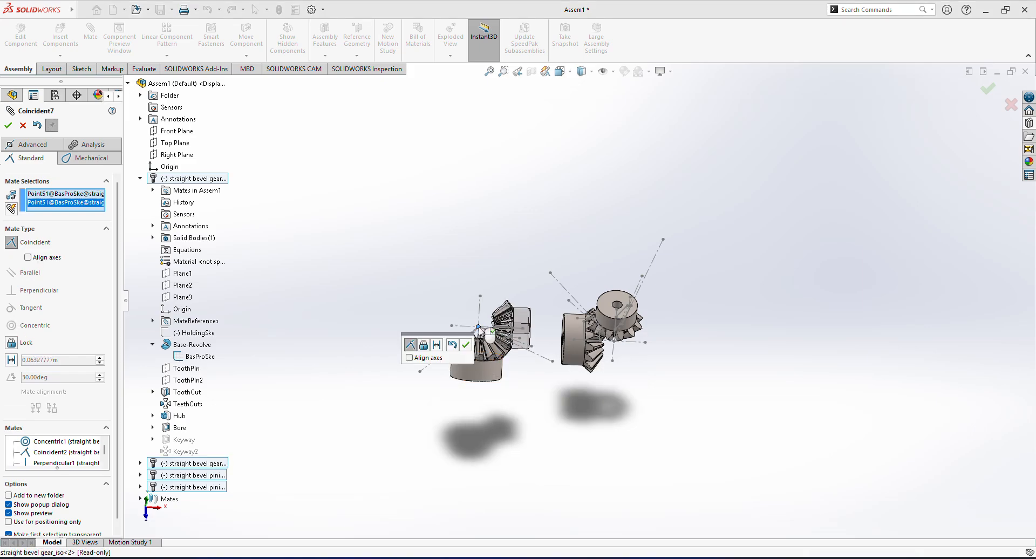
pyautogui.click(465, 344)
# Step: Add a coincident mate between the cone apex sketch points of the two gear-and-pinion pairs, joining them at a common apex
pyautogui.moveTo(460, 416); pyautogui.dragTo(539, 348, button='middle')
pyautogui.click(509, 338)
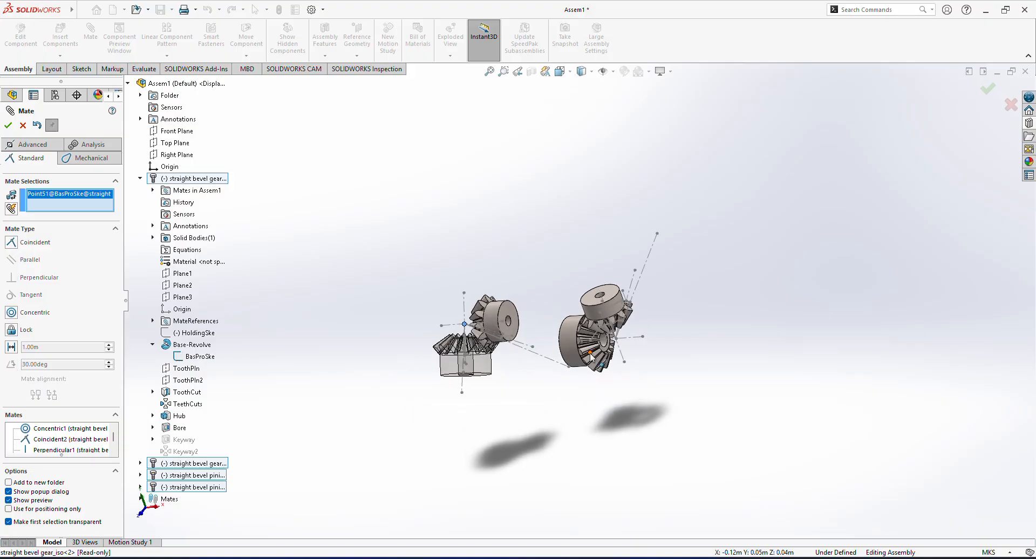
pyautogui.click(616, 339)
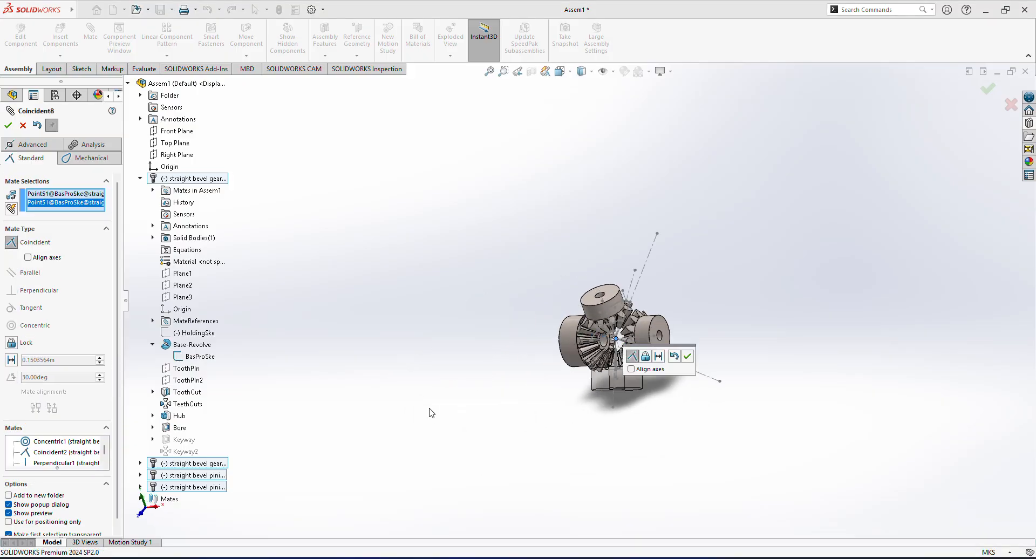
pyautogui.moveTo(430, 411); pyautogui.dragTo(472, 429, button='middle')
pyautogui.click(687, 356)
# Step: Add a concentric mate between the cylindrical bore faces of the two opposing bevel gears
pyautogui.moveTo(686, 457)
pyautogui.mouseDown(button='middle')
pyautogui.moveTo(654, 421)
pyautogui.moveTo(671, 354)
pyautogui.moveTo(502, 387)
pyautogui.moveTo(568, 464)
pyautogui.moveTo(661, 508)
pyautogui.moveTo(596, 526)
pyautogui.moveTo(696, 472)
pyautogui.moveTo(682, 458)
pyautogui.mouseUp(button='middle')
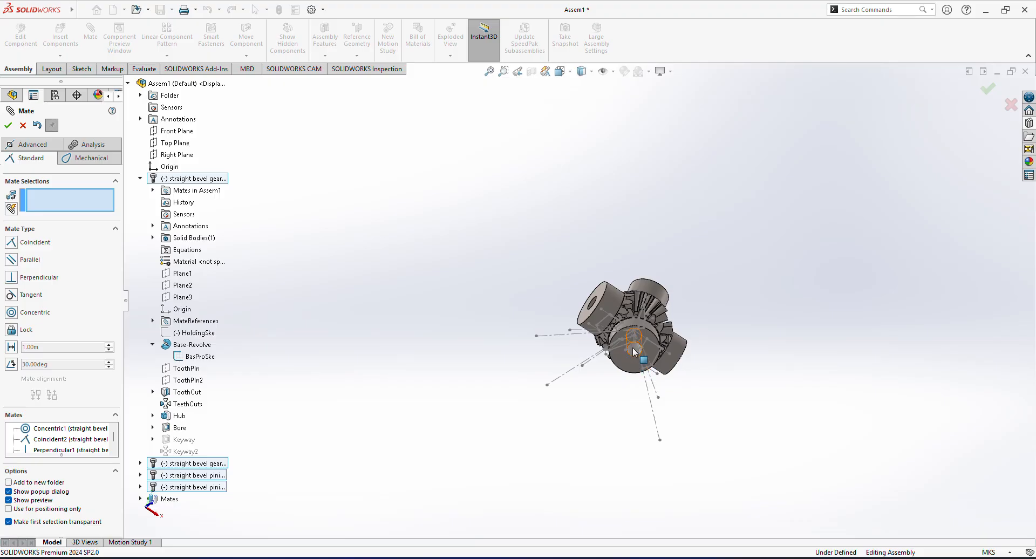
pyautogui.scroll(-3, 633, 350)
pyautogui.scroll(-2, 634, 351)
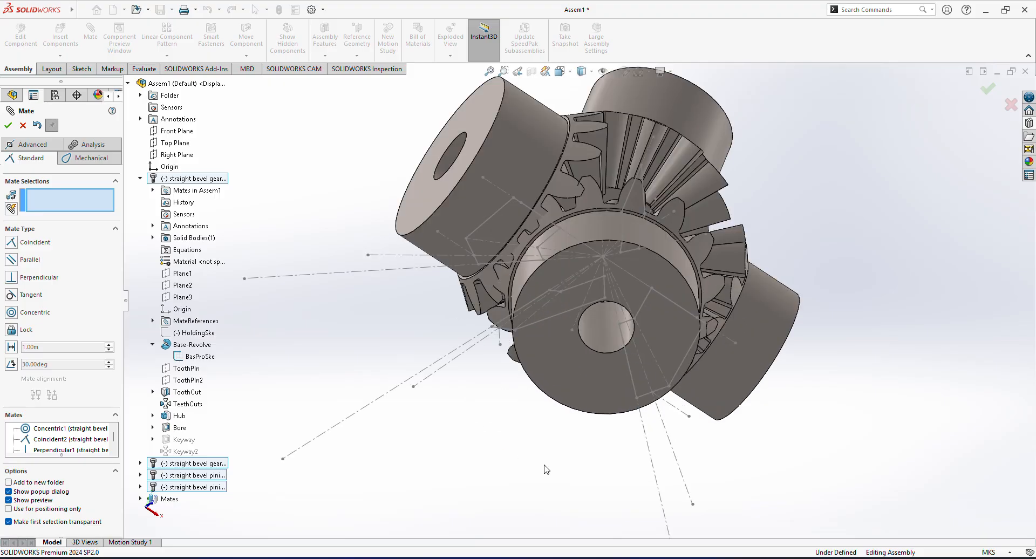
pyautogui.moveTo(546, 469); pyautogui.dragTo(488, 169, button='middle')
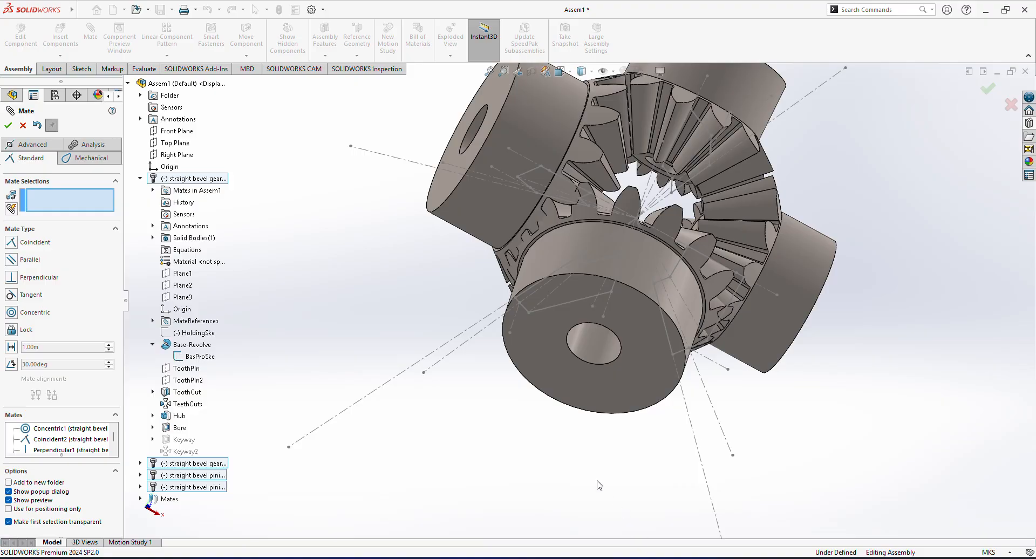
pyautogui.click(591, 342)
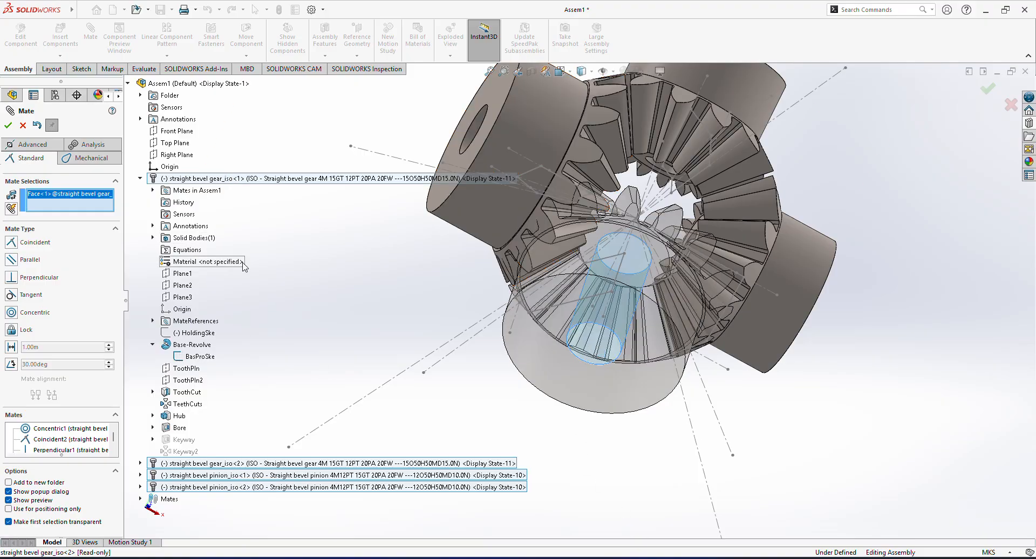
pyautogui.moveTo(302, 278); pyautogui.dragTo(472, 176, button='middle')
pyautogui.click(527, 140)
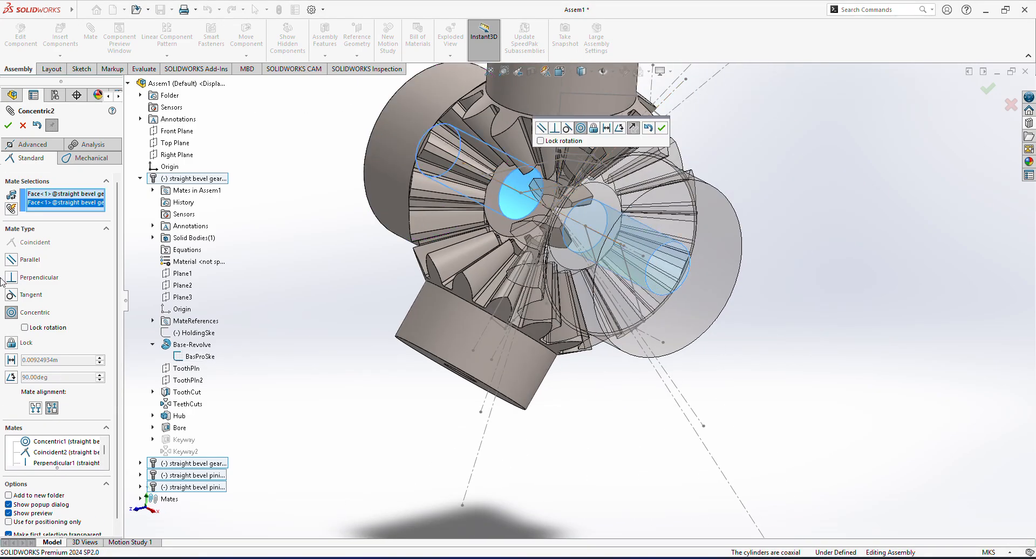
pyautogui.click(8, 125)
# Step: Add a concentric mate between the cylindrical bore faces of the two opposing pinions and finish mating
pyautogui.moveTo(406, 475); pyautogui.dragTo(437, 392, button='middle')
pyautogui.click(425, 417)
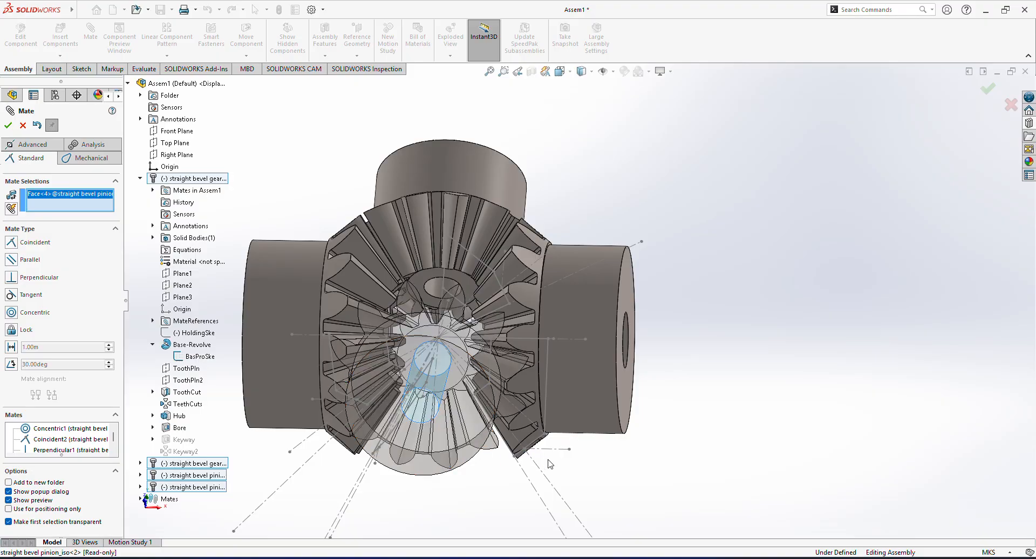
pyautogui.scroll(3, 546, 460)
pyautogui.scroll(-3, 560, 462)
pyautogui.moveTo(613, 439); pyautogui.dragTo(504, 270, button='middle')
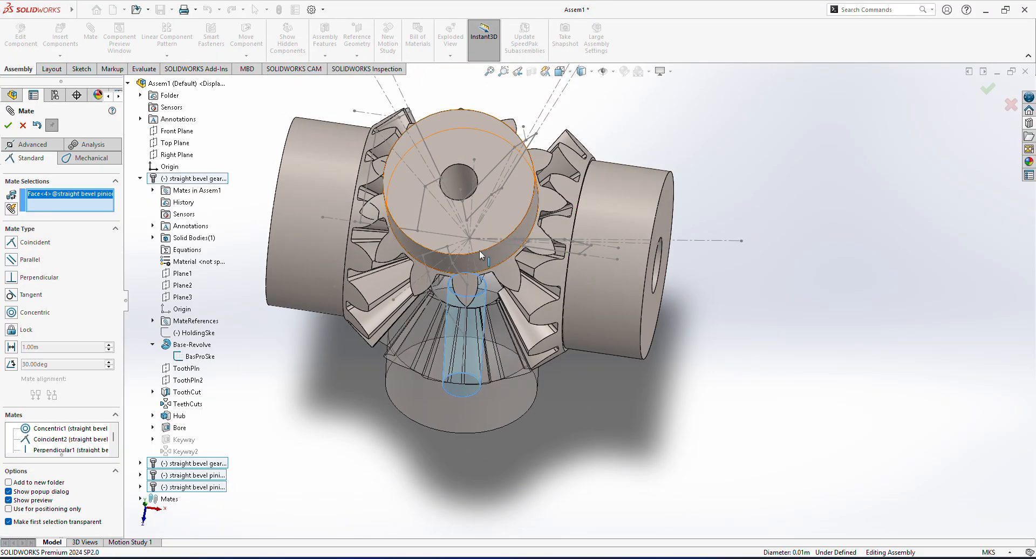
pyautogui.click(454, 177)
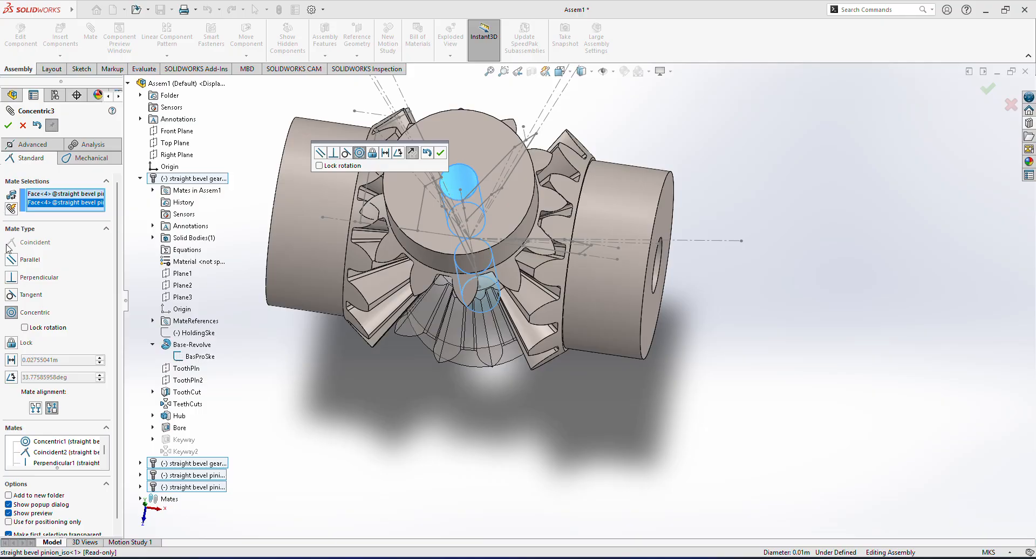
pyautogui.click(7, 124)
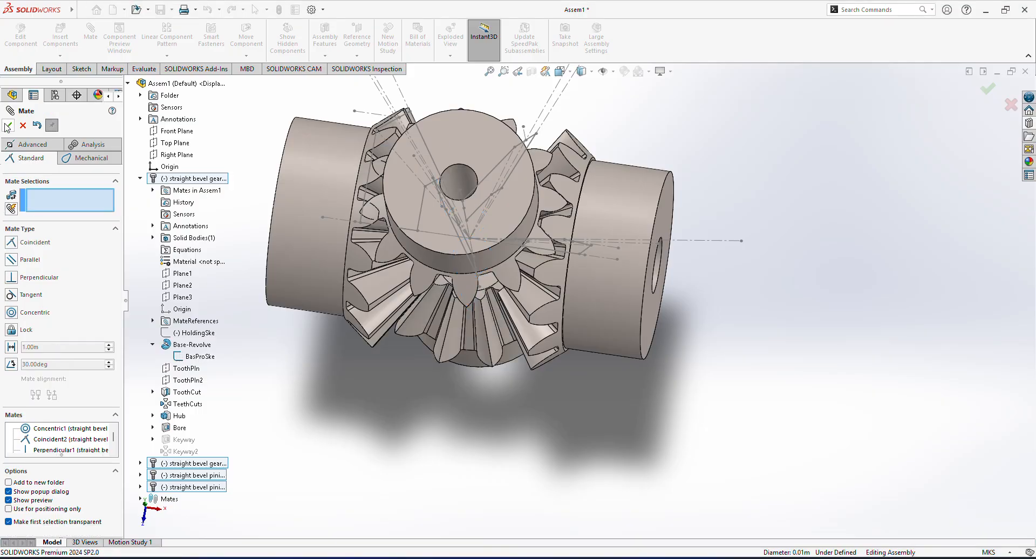
pyautogui.moveTo(518, 502); pyautogui.dragTo(530, 317, button='middle')
pyautogui.moveTo(377, 455); pyautogui.dragTo(345, 402, button='middle')
pyautogui.click(7, 125)
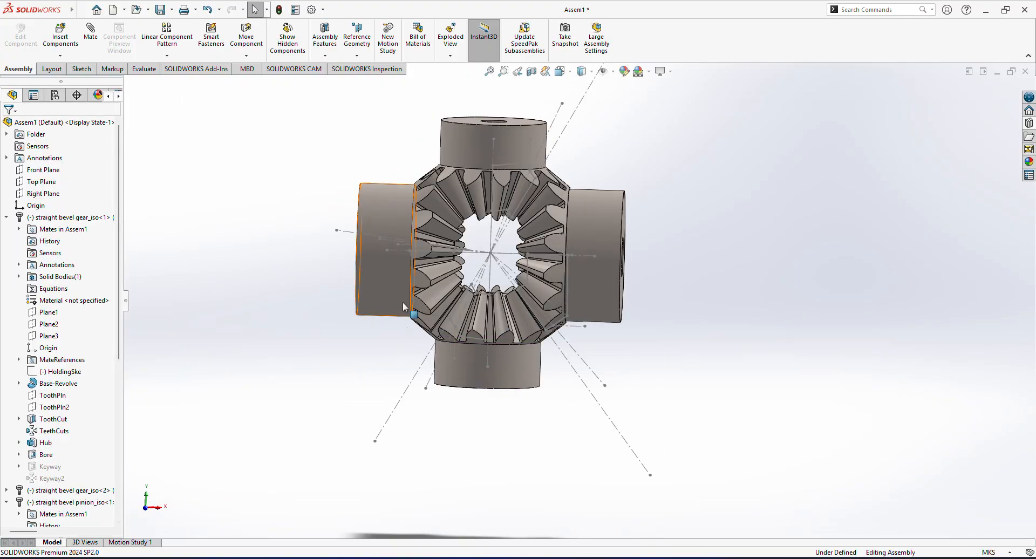
# Step: Turn the bevel gears and pinions one at a time to check how each component moves within its mates
pyautogui.click(381, 240)
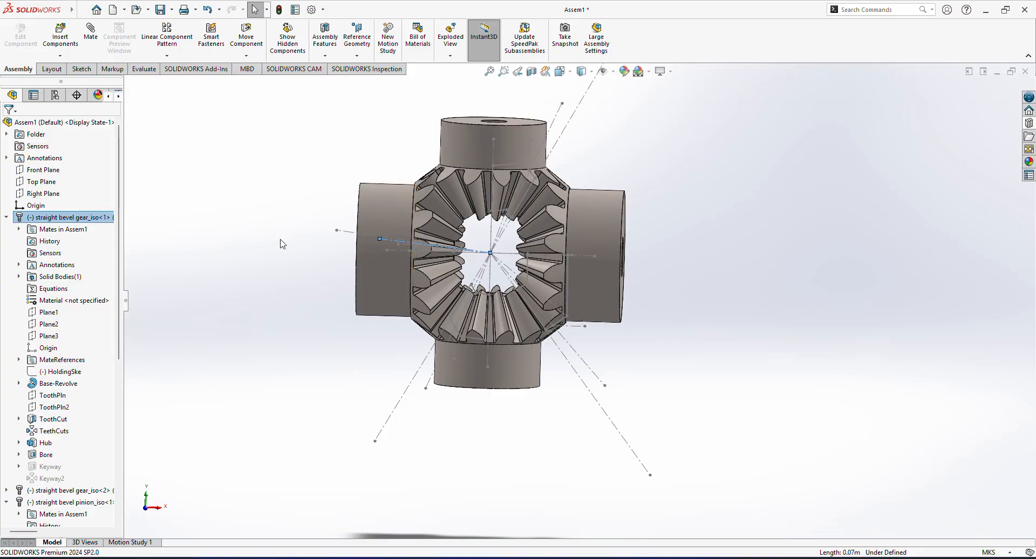
pyautogui.moveTo(380, 209); pyautogui.dragTo(390, 417)
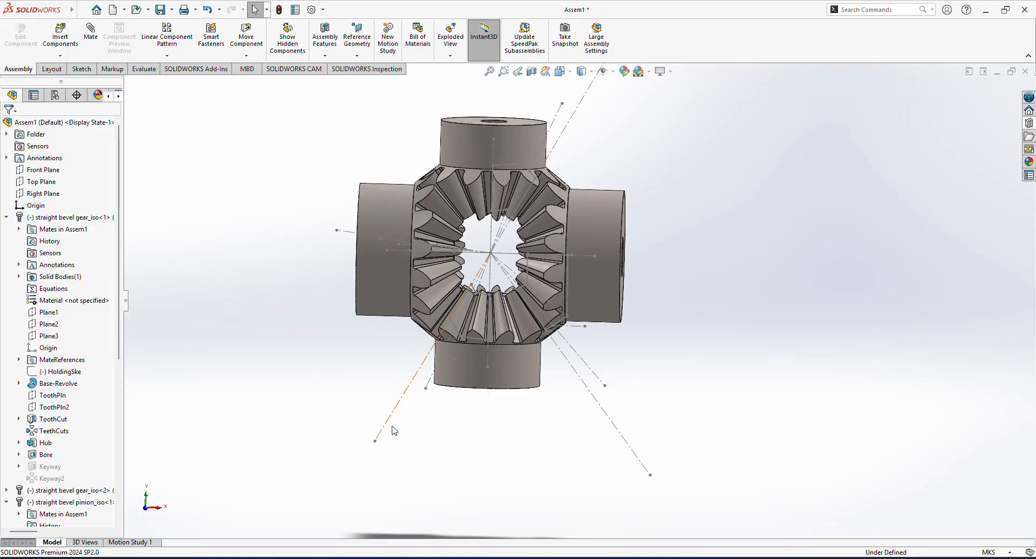
pyautogui.moveTo(493, 357); pyautogui.dragTo(448, 374)
pyautogui.moveTo(384, 237)
pyautogui.mouseDown()
pyautogui.moveTo(382, 285)
pyautogui.moveTo(374, 249)
pyautogui.mouseUp()
pyautogui.click(222, 209)
pyautogui.moveTo(613, 310); pyautogui.dragTo(568, 268)
pyautogui.moveTo(497, 134); pyautogui.dragTo(463, 143)
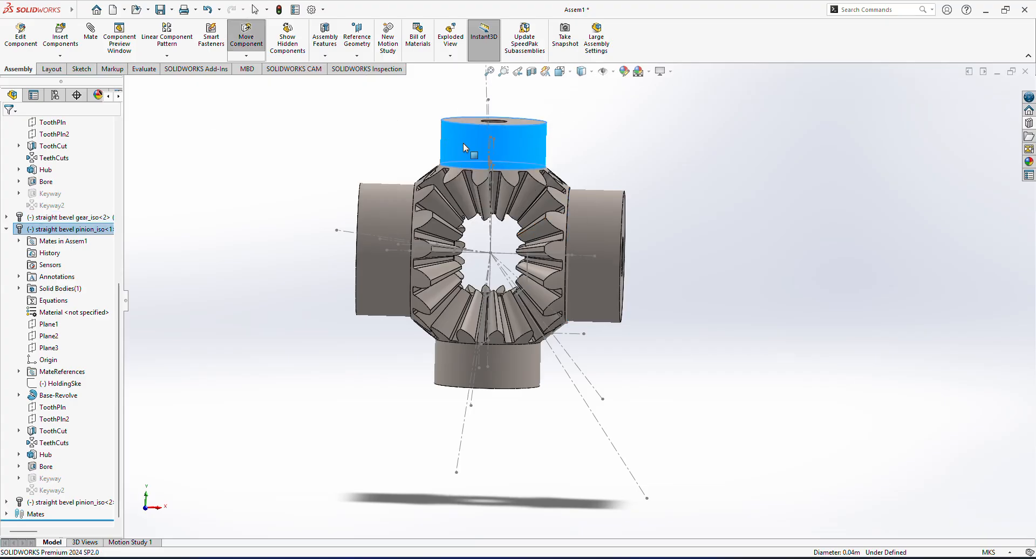
pyautogui.moveTo(374, 236)
pyautogui.mouseDown()
pyautogui.moveTo(375, 288)
pyautogui.moveTo(385, 243)
pyautogui.mouseUp()
pyautogui.click(235, 266)
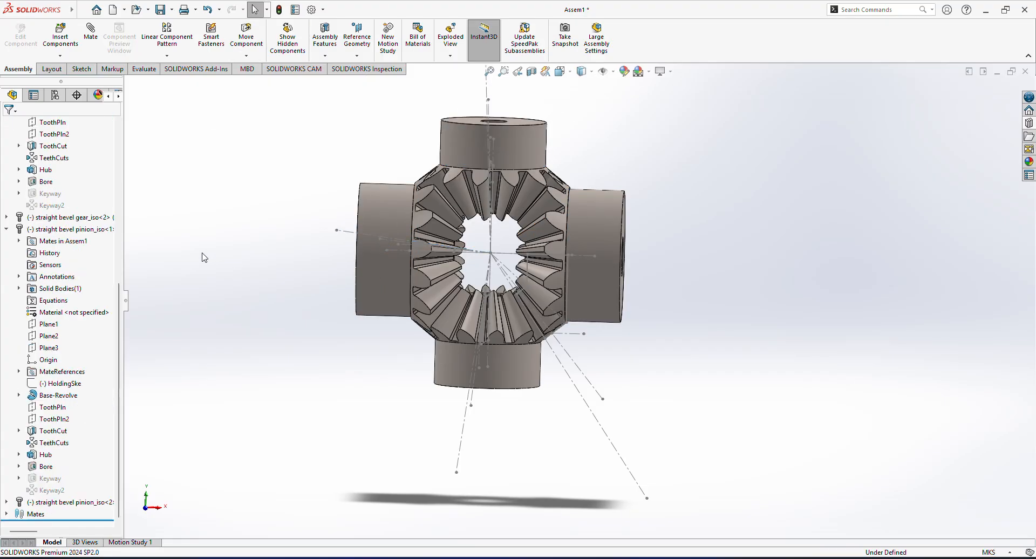
# Step: Hide the BasProSke sketch under the first bevel gear's Base-Revolve feature
pyautogui.click(7, 229)
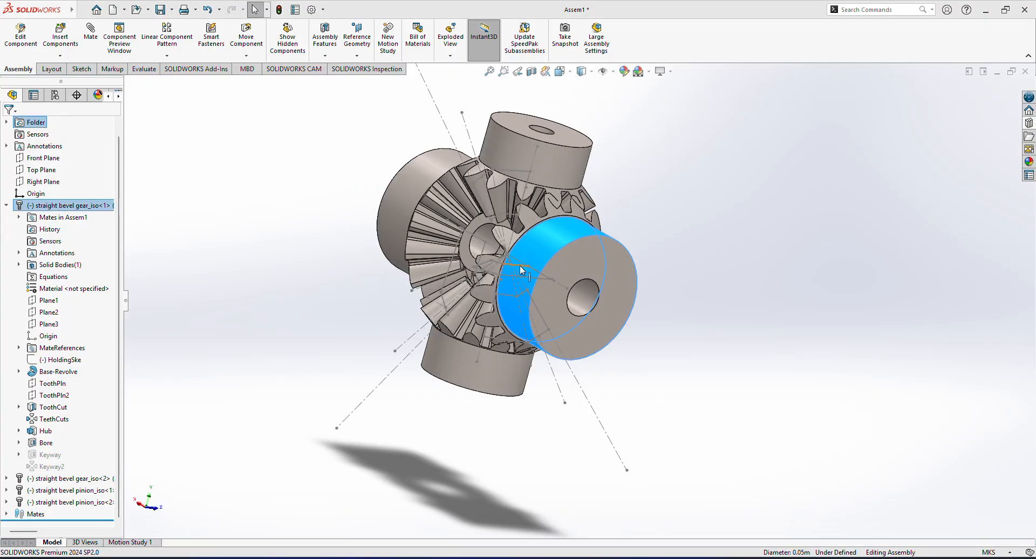
pyautogui.click(517, 255)
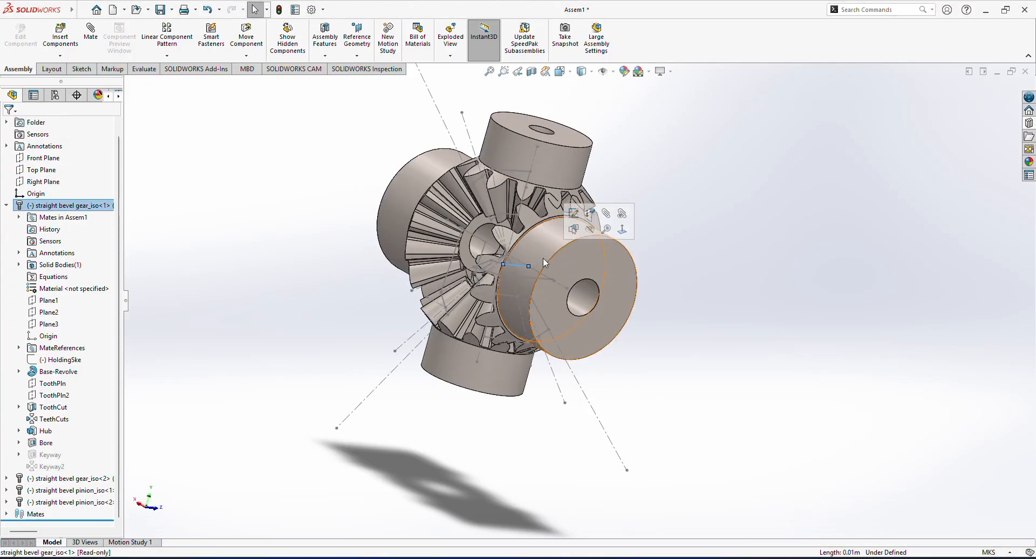
pyautogui.click(534, 275)
pyautogui.press('Escape')
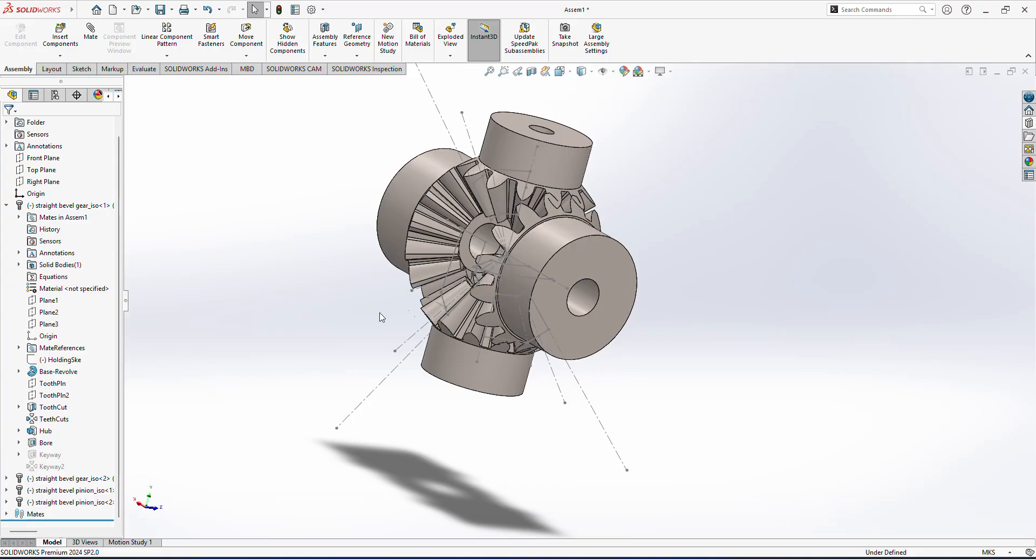
pyautogui.click(18, 372)
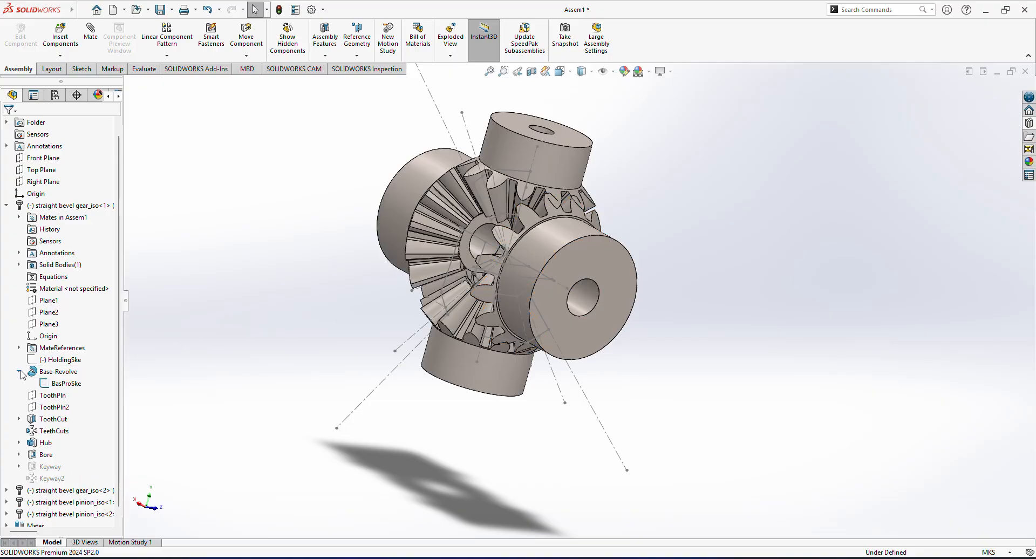
pyautogui.rightClick(58, 381)
pyautogui.click(58, 372)
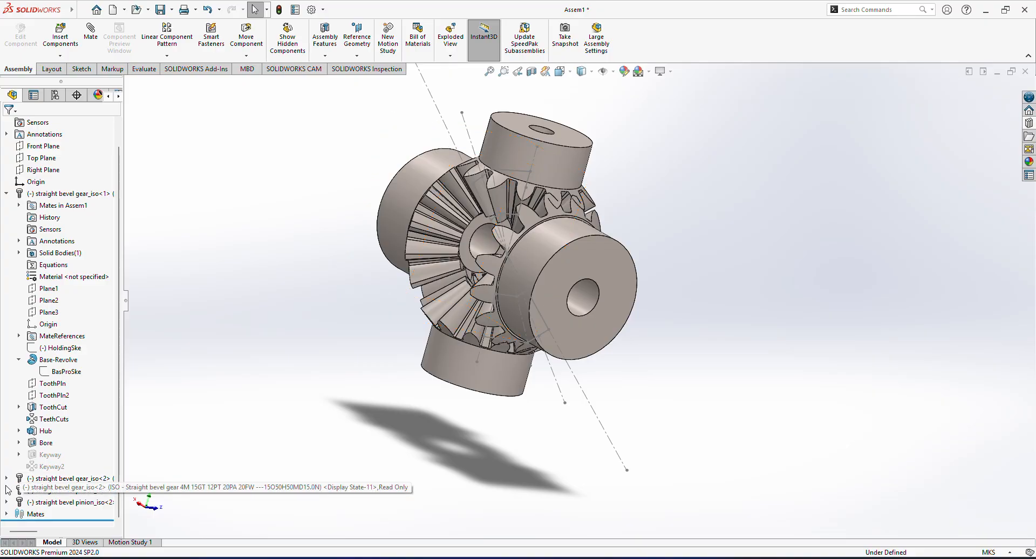
# Step: Hide the BasProSke sketch under the first pinion's Base-Revolve feature
pyautogui.click(7, 490)
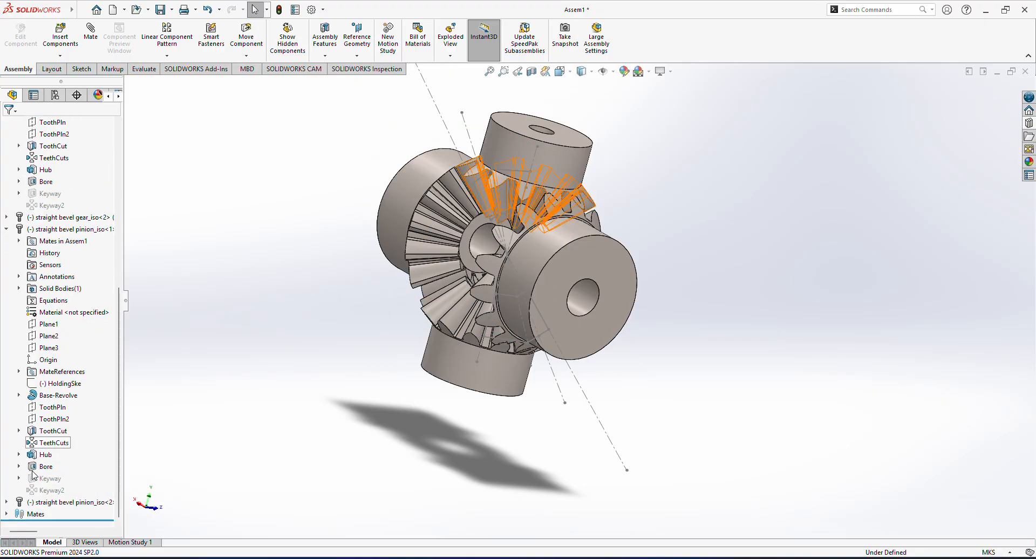
pyautogui.click(19, 395)
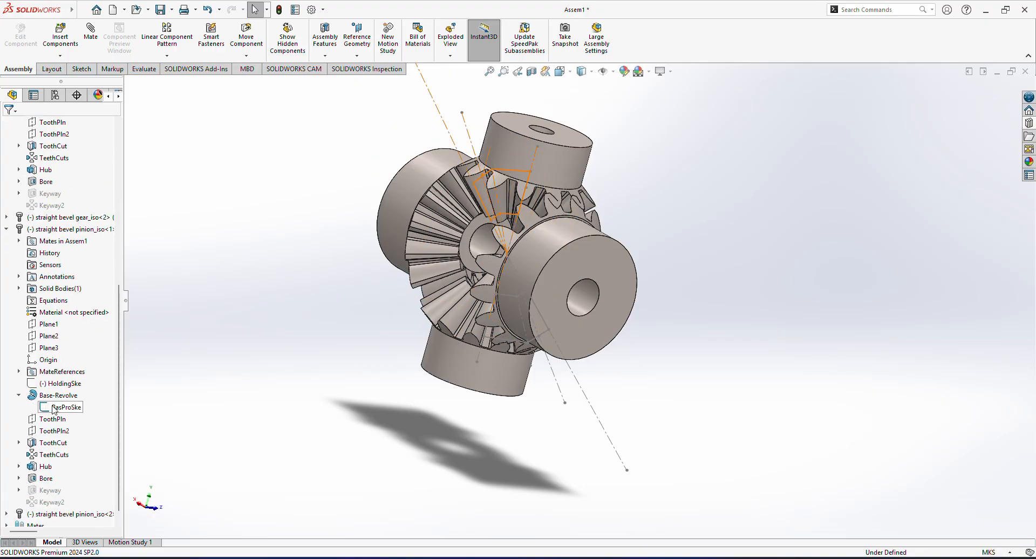
pyautogui.rightClick(57, 407)
pyautogui.press('Escape')
pyautogui.press('Escape')
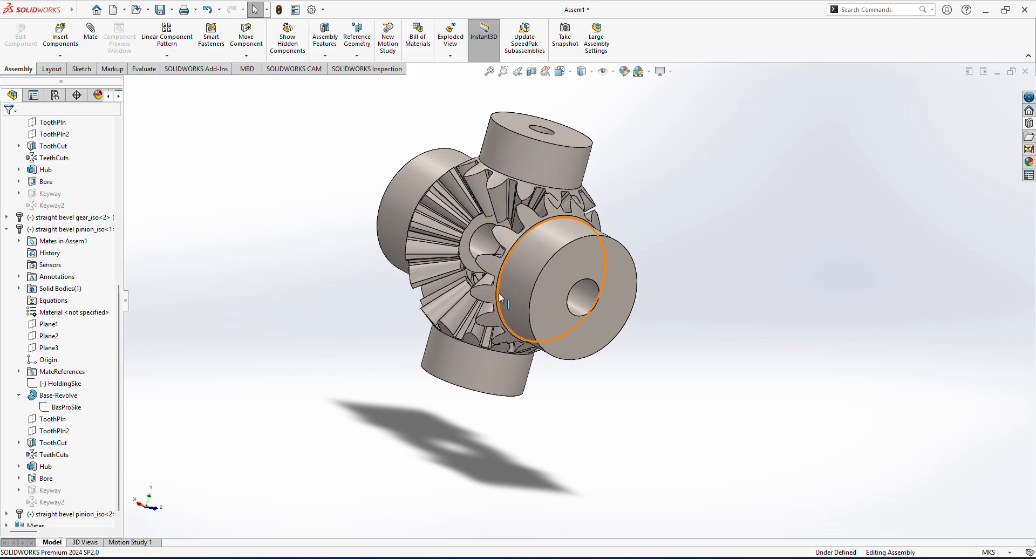
# Step: Turn the first bevel gear, the second pinion and the second bevel gear to check their rotation about their own axes
pyautogui.click(519, 269)
pyautogui.moveTo(514, 298); pyautogui.dragTo(531, 281)
pyautogui.click(427, 354)
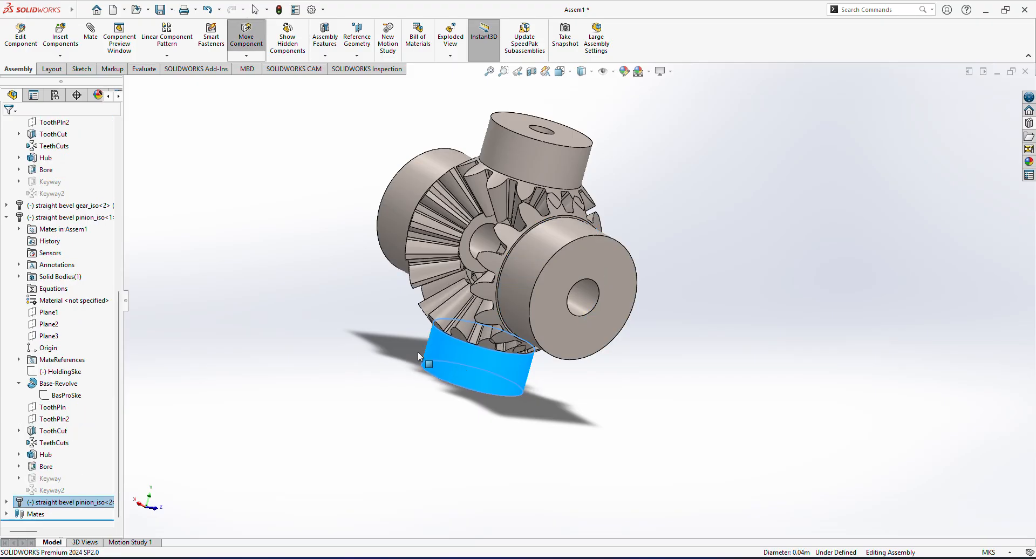
pyautogui.moveTo(379, 229); pyautogui.dragTo(386, 237)
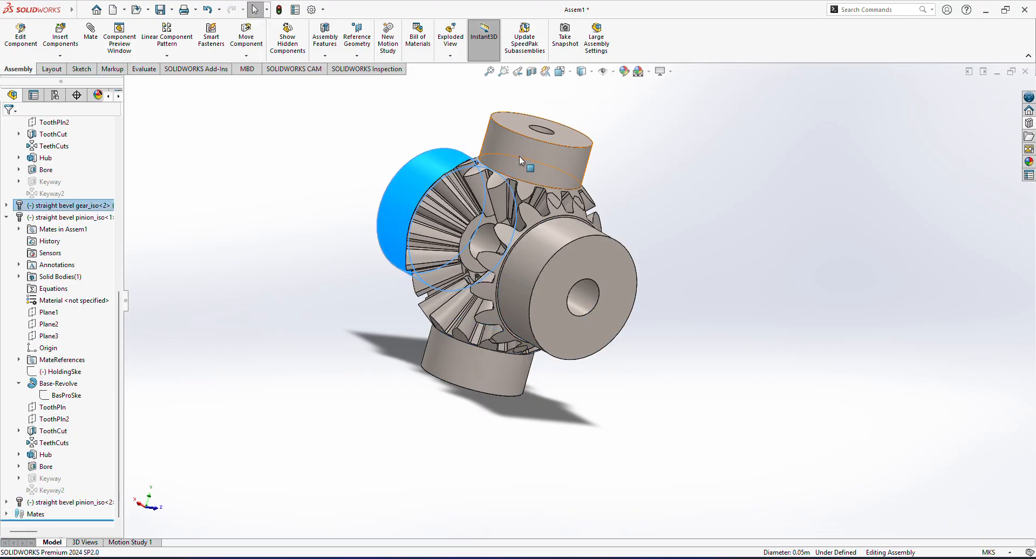
# Step: Rotate the first pinion about its axis to line up its teeth with the gaps of the adjoining bevel gears
pyautogui.moveTo(554, 162); pyautogui.dragTo(527, 169)
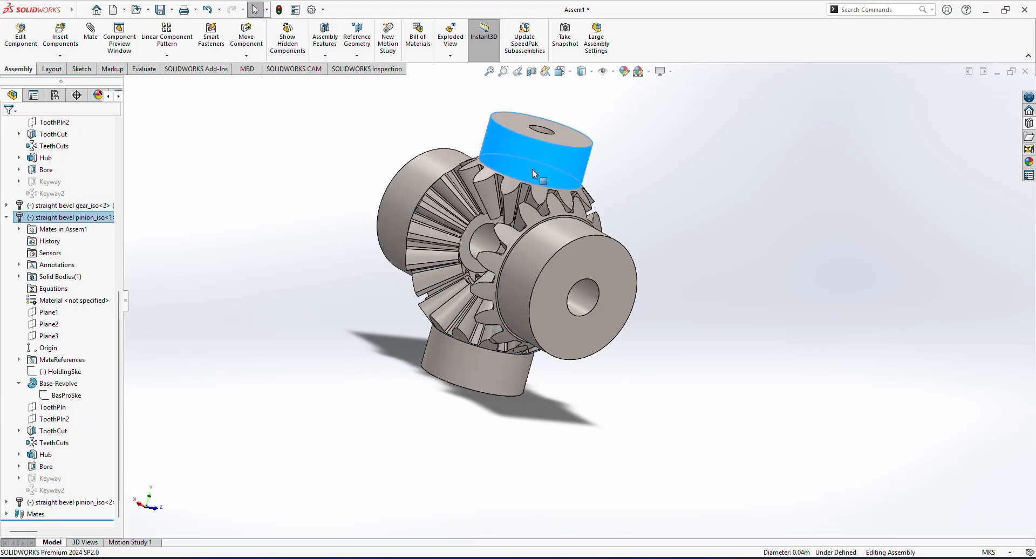
pyautogui.scroll(3, 543, 193)
pyautogui.scroll(-8, 552, 208)
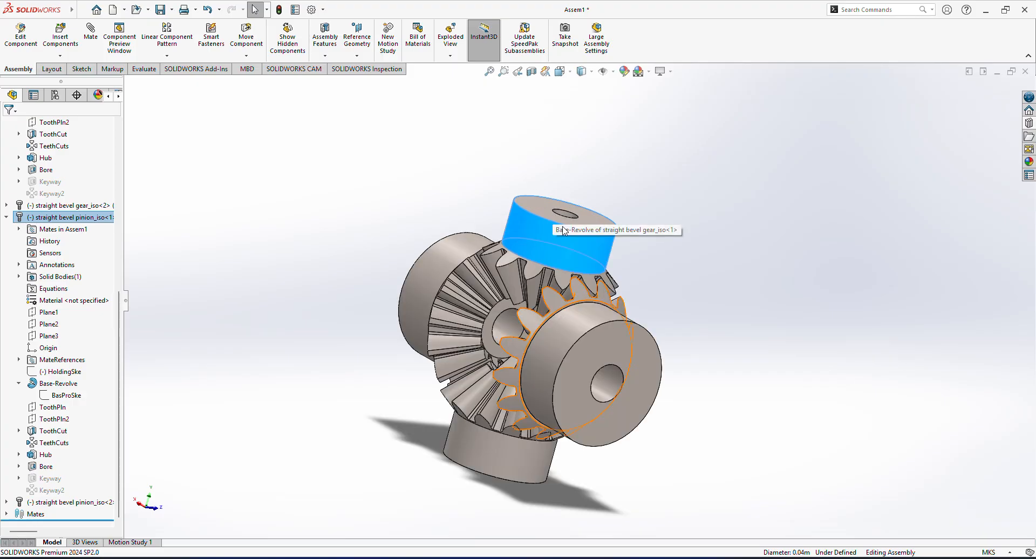
pyautogui.scroll(-3, 594, 326)
pyautogui.moveTo(596, 173); pyautogui.dragTo(498, 170)
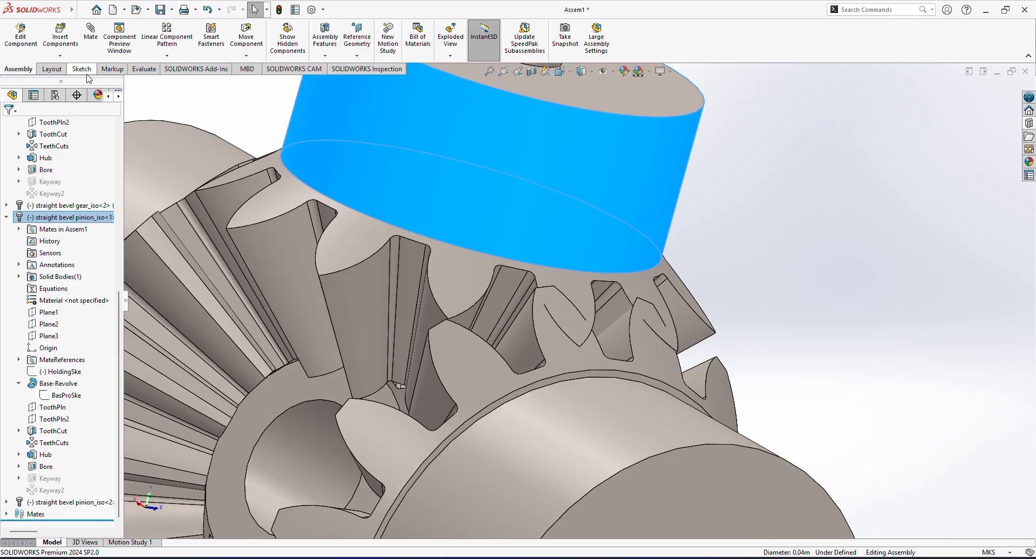
# Step: Try a mechanical gear mate between the first pinion's cylindrical hub face and the second bevel gear's hub face
pyautogui.click(96, 37)
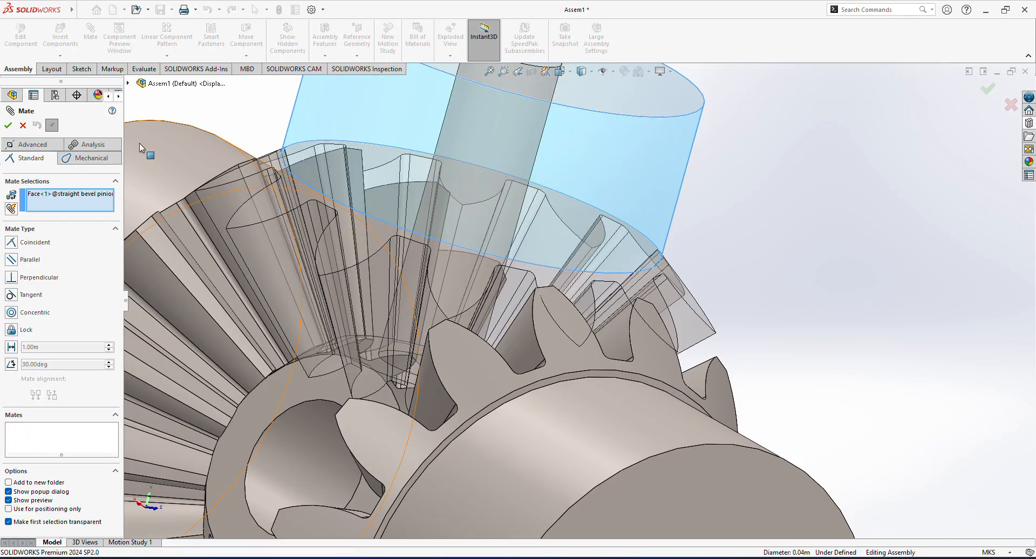
pyautogui.click(78, 204)
pyautogui.scroll(3, 254, 163)
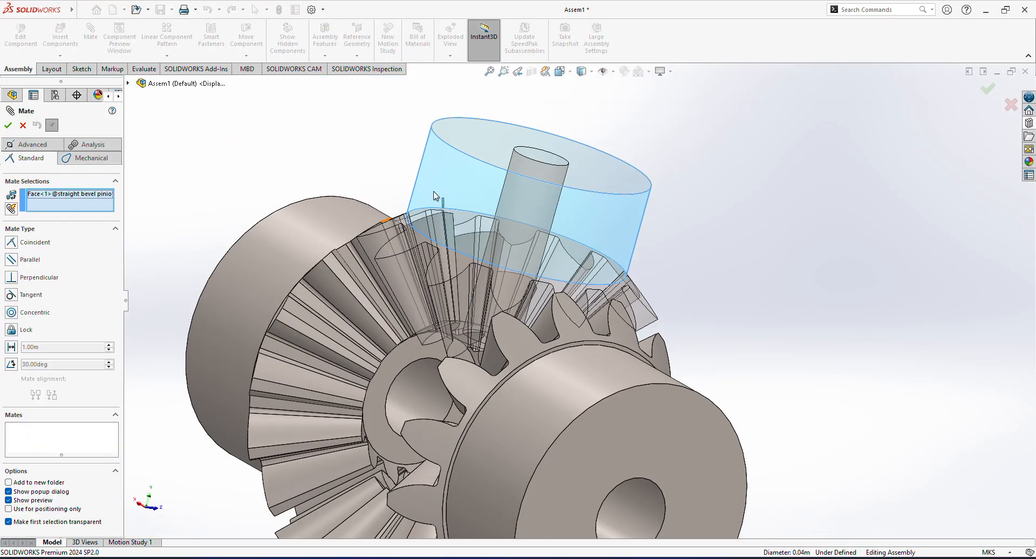
pyautogui.moveTo(467, 299); pyautogui.dragTo(546, 322, button='middle')
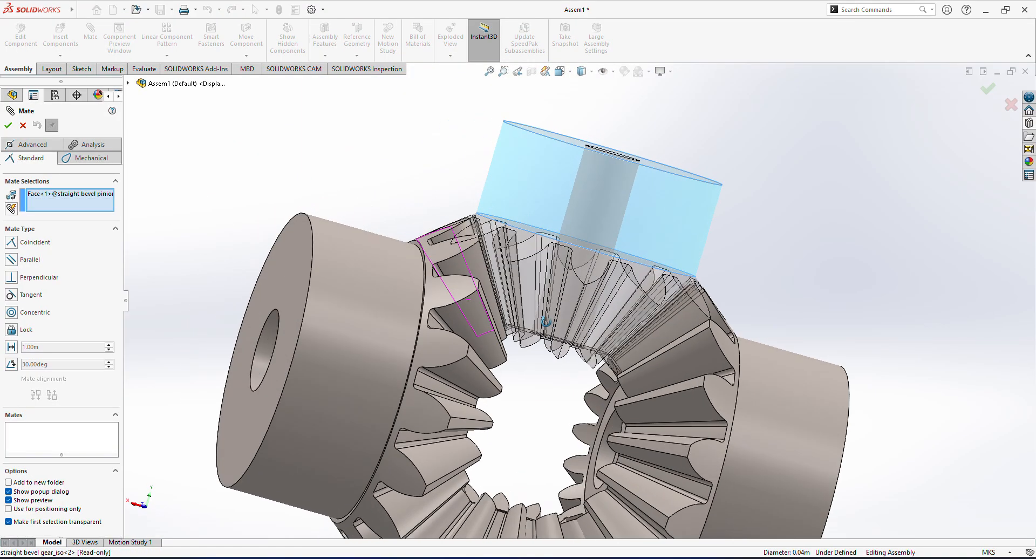
pyautogui.click(771, 413)
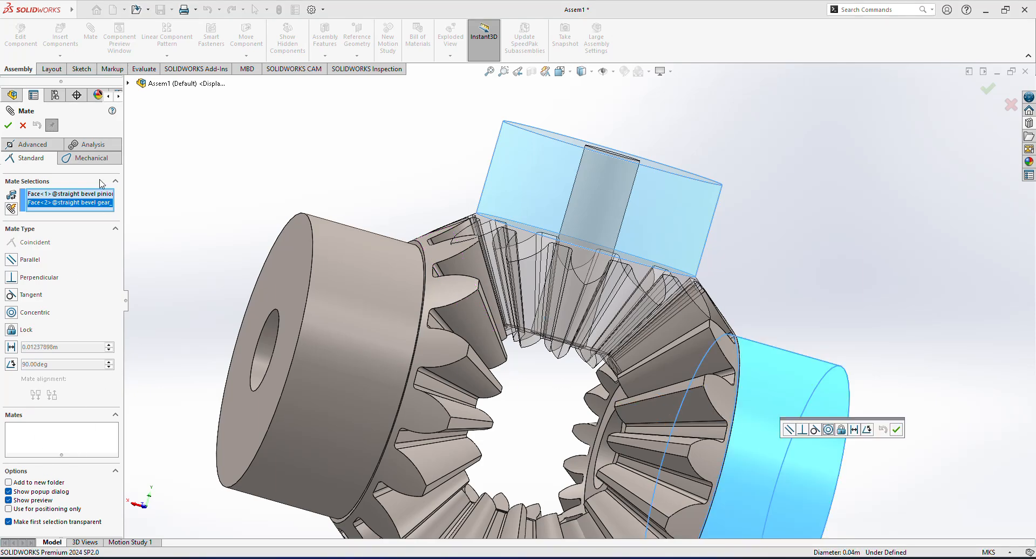
pyautogui.click(92, 159)
pyautogui.click(23, 293)
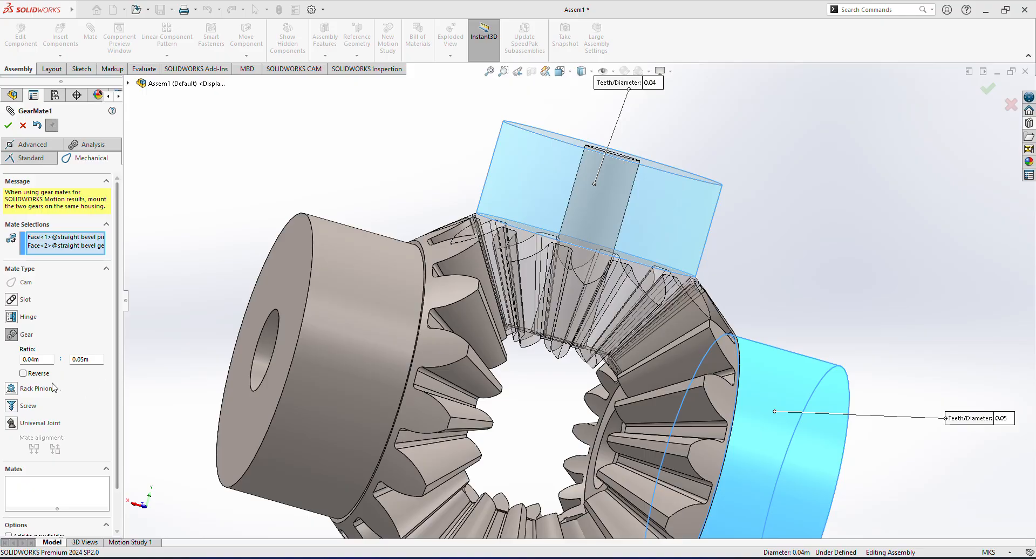
# Step: Set the ratio between the first pinion and the second bevel gear to 15:12 and accept the gear mate
pyautogui.moveTo(40, 360); pyautogui.dragTo(22, 361)
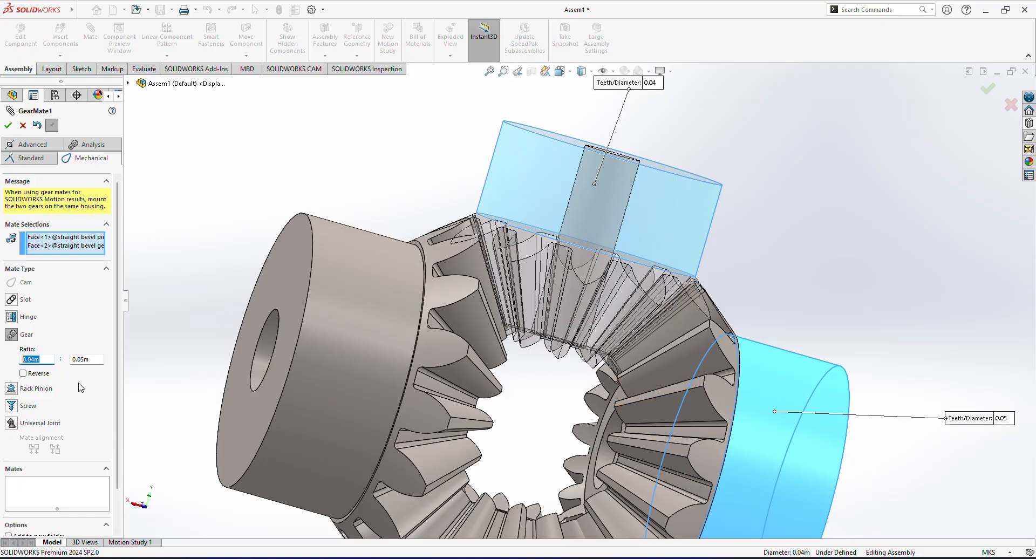
pyautogui.press('BackSpace')
pyautogui.press('Return')
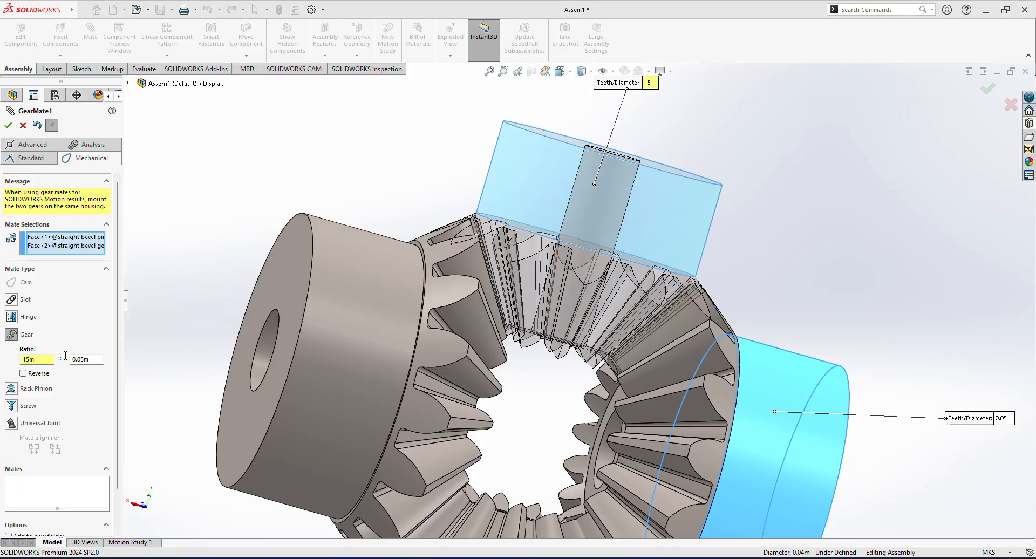
pyautogui.doubleClick(90, 362)
pyautogui.press('BackSpace')
pyautogui.press('Return')
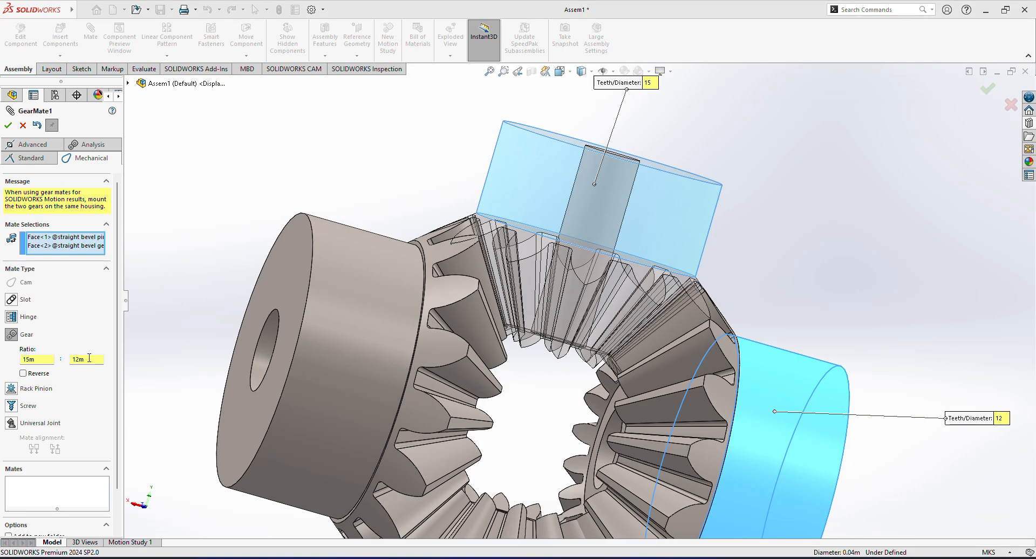
pyautogui.click(8, 126)
# Step: Turn the gears to test the new gear mate, and undo that mate
pyautogui.moveTo(286, 188); pyautogui.dragTo(190, 188, button='middle')
pyautogui.moveTo(459, 302); pyautogui.dragTo(570, 290)
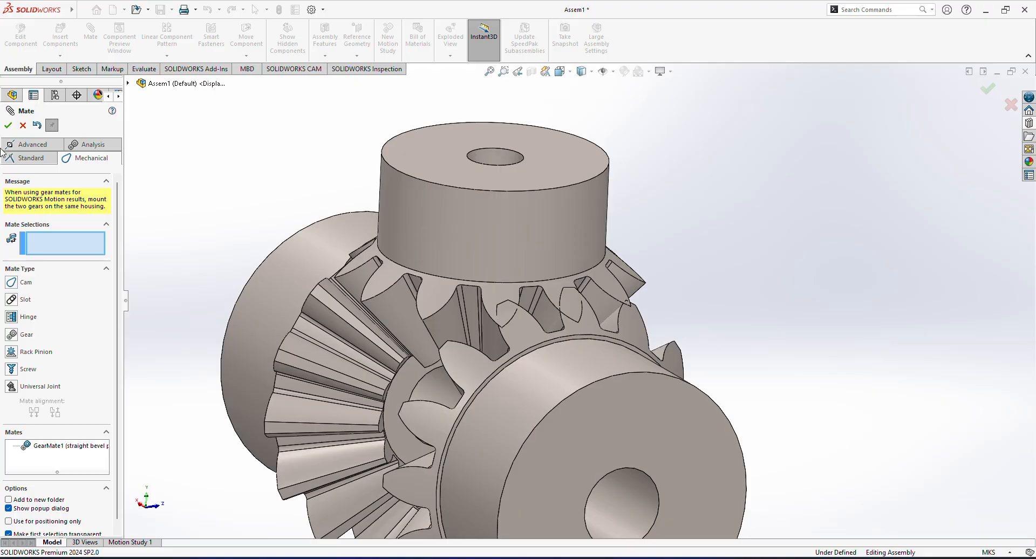
pyautogui.click(36, 124)
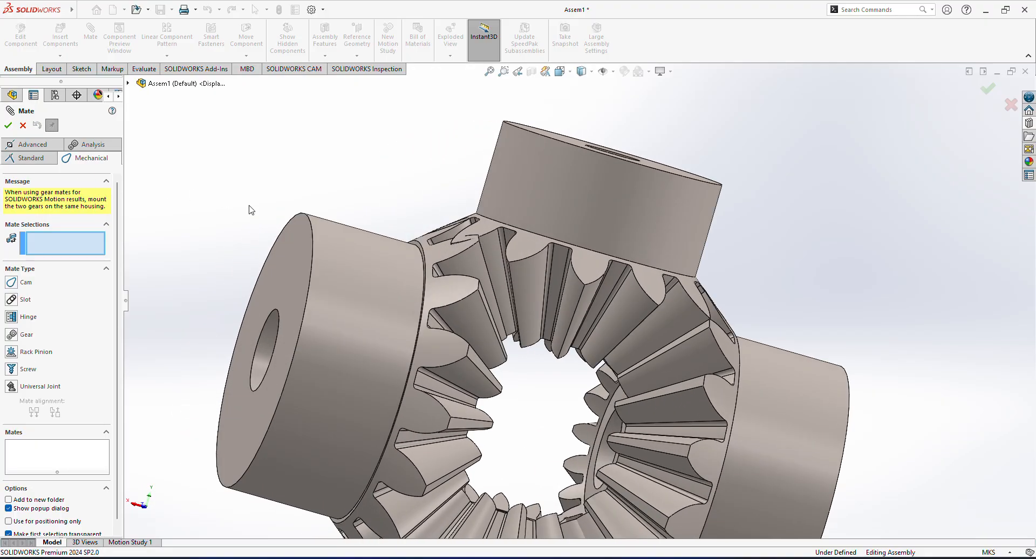
# Step: Start a gear mate between the first pinion's hub face and the first bevel gear's hub face
pyautogui.moveTo(264, 207); pyautogui.dragTo(167, 224, button='middle')
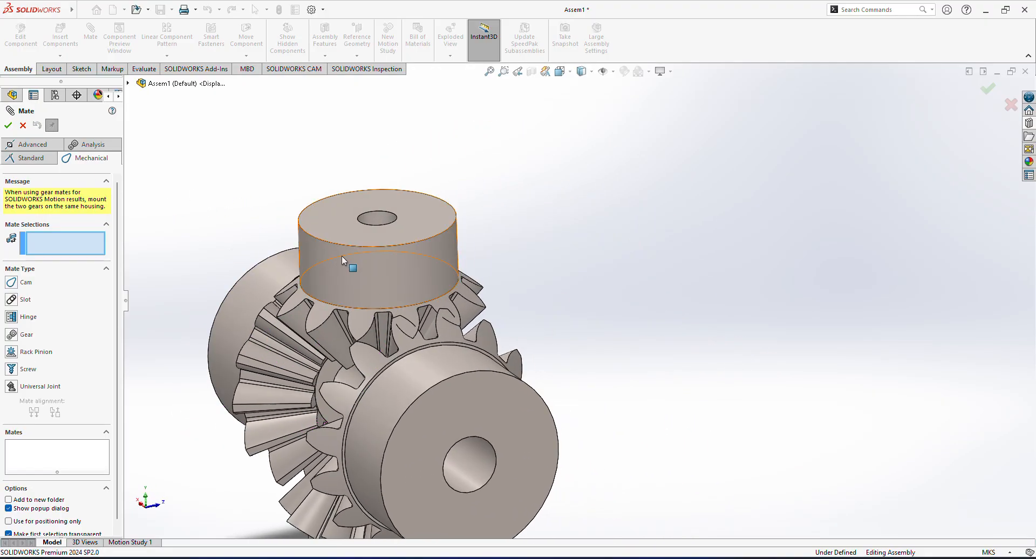
pyautogui.click(375, 263)
pyautogui.moveTo(380, 265); pyautogui.dragTo(545, 337, button='middle')
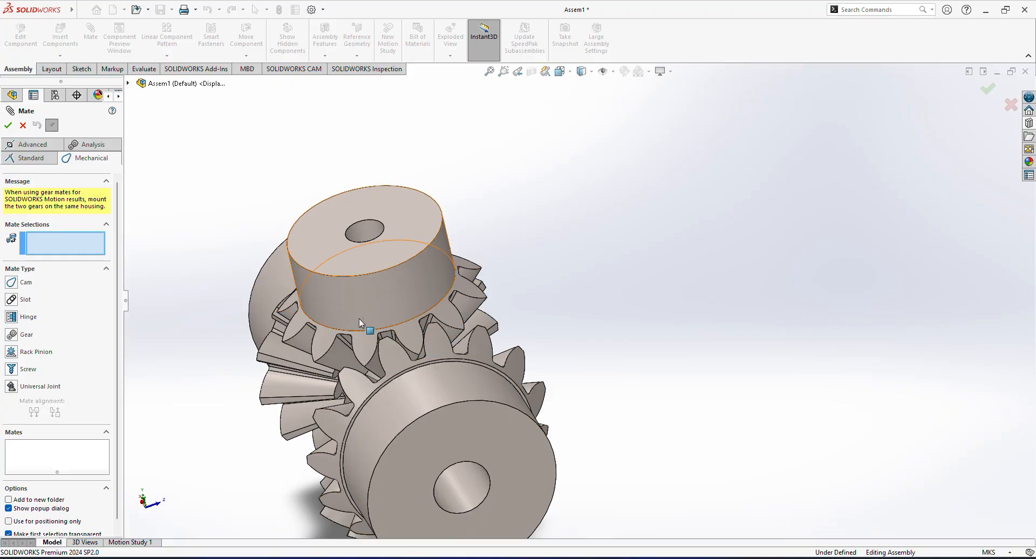
pyautogui.click(359, 303)
pyautogui.click(410, 390)
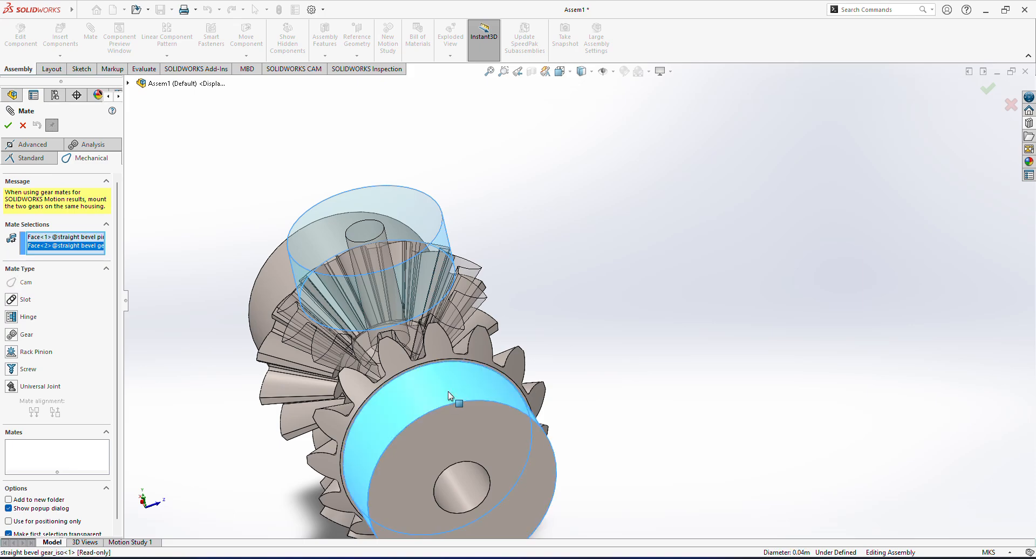
pyautogui.click(12, 334)
# Step: Try a 15:12 ratio for the first bevel gear's mate, and switch its Reverse option on and off
pyautogui.moveTo(49, 359); pyautogui.dragTo(4, 365)
pyautogui.press('BackSpace')
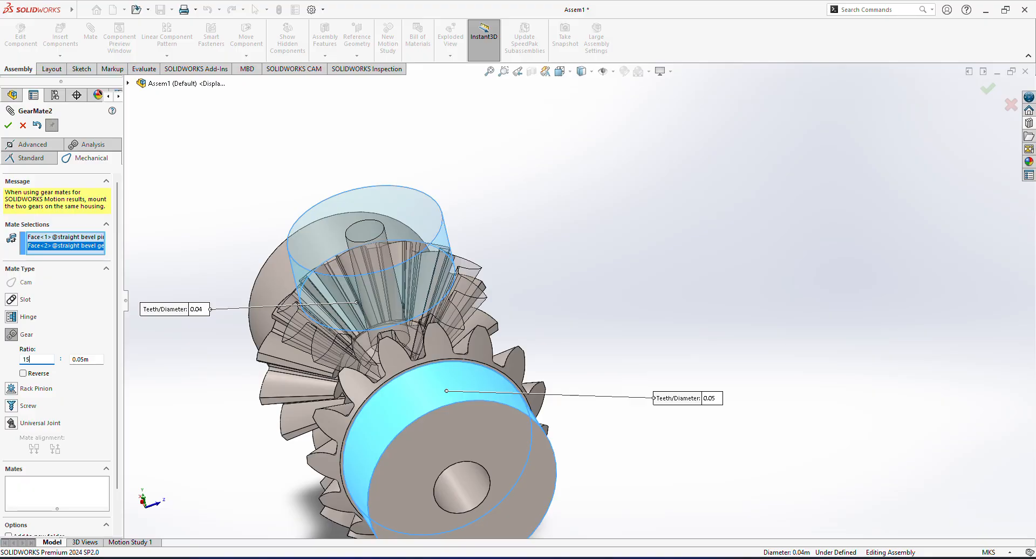
pyautogui.write('15')
pyautogui.press('Return')
pyautogui.moveTo(97, 358); pyautogui.dragTo(75, 359)
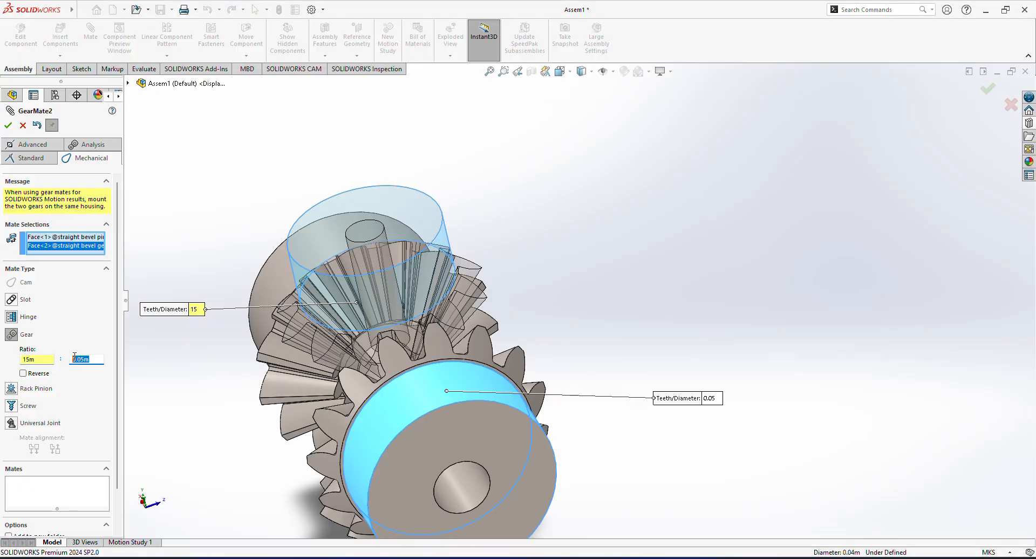
pyautogui.write('12')
pyautogui.press('Return')
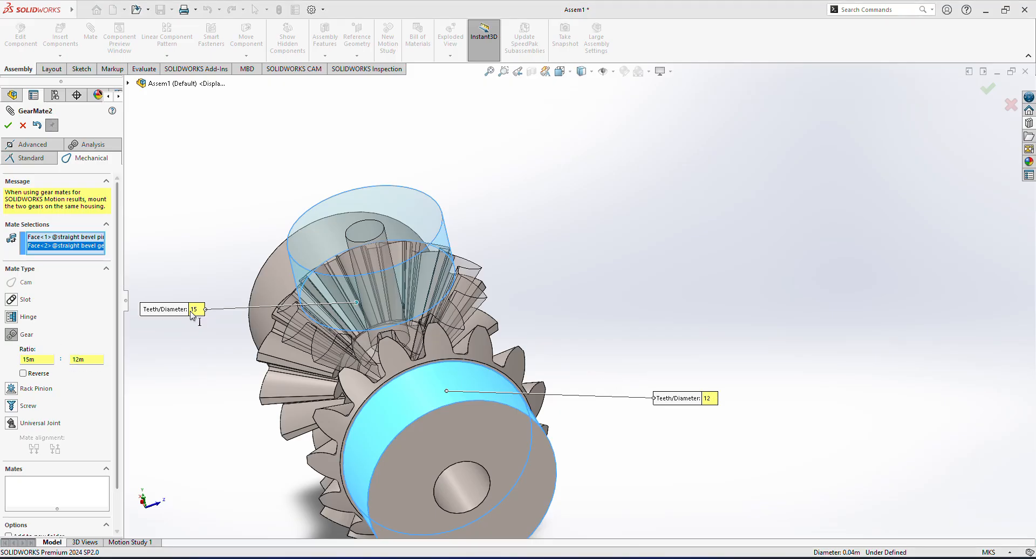
pyautogui.moveTo(210, 329); pyautogui.dragTo(264, 324, button='middle')
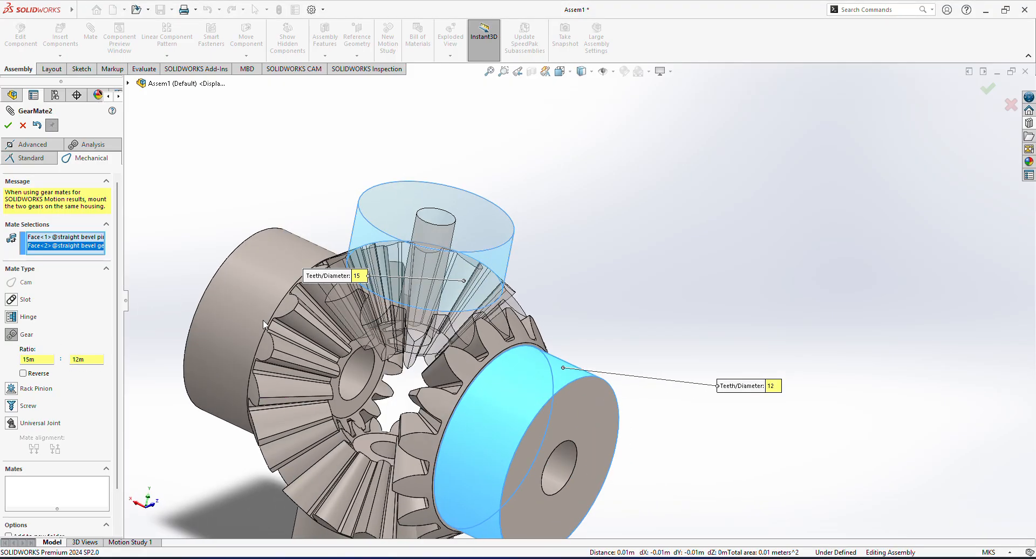
pyautogui.click(23, 374)
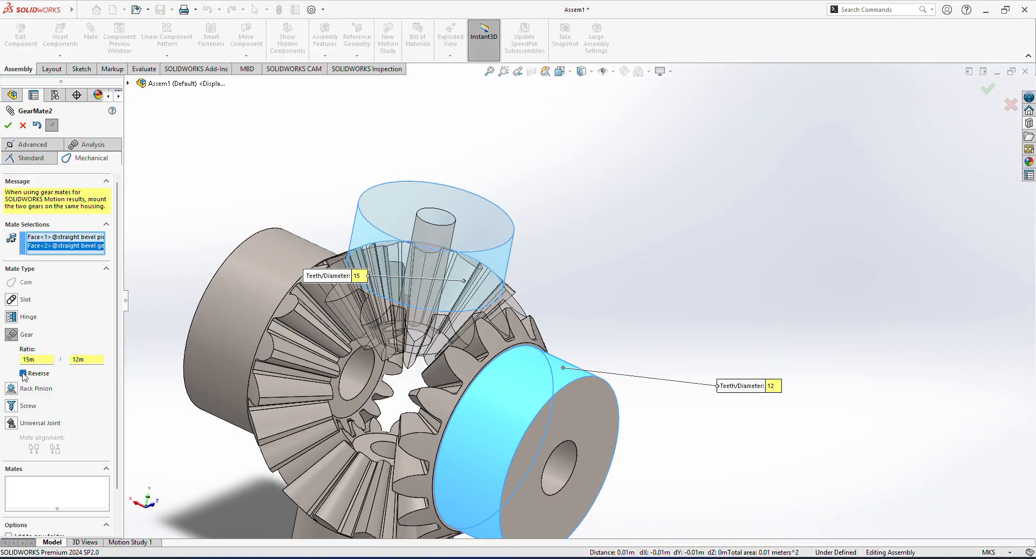
pyautogui.click(23, 373)
# Step: Set the ratio between the first pinion and the first bevel gear to 12:15 and accept the gear mate
pyautogui.moveTo(40, 360); pyautogui.dragTo(4, 359)
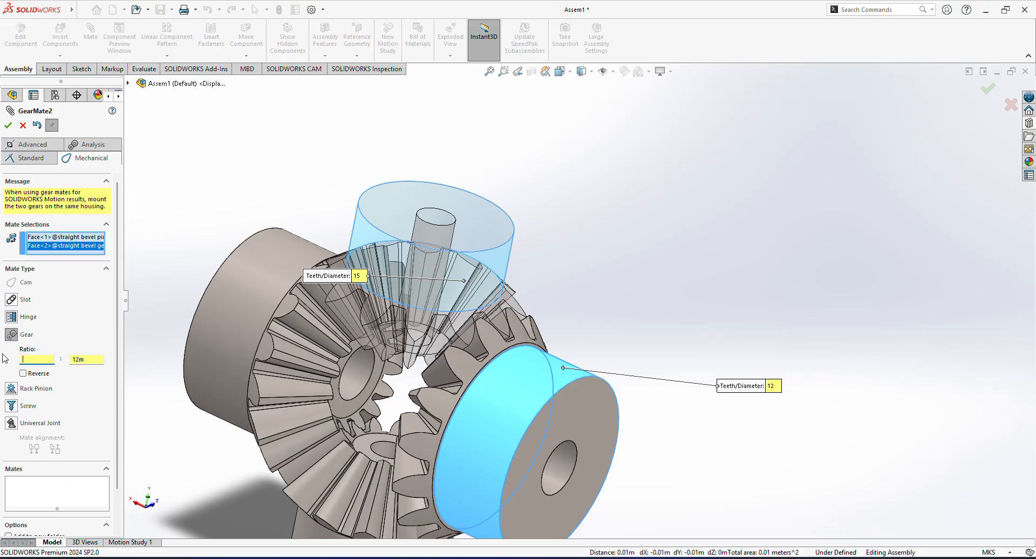
pyautogui.press('Return')
pyautogui.doubleClick(75, 360)
pyautogui.write('15')
pyautogui.press('Return')
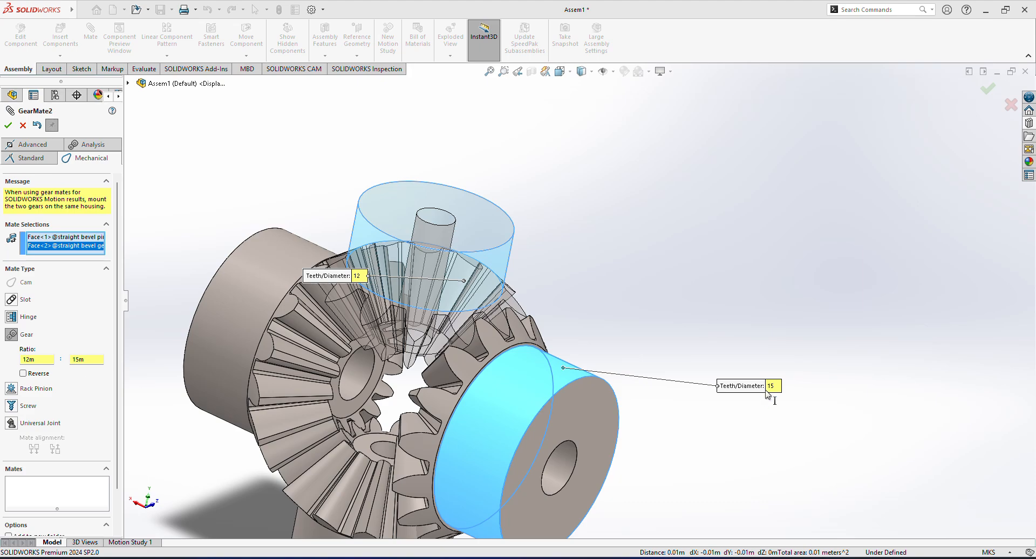
pyautogui.moveTo(671, 432); pyautogui.dragTo(689, 404, button='middle')
pyautogui.click(5, 127)
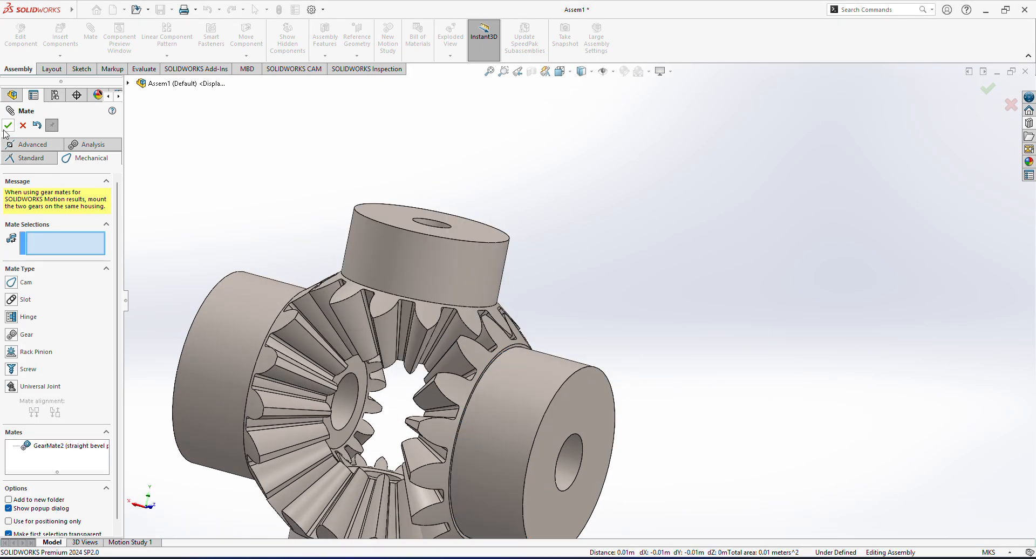
# Step: Turn the first bevel gear to test its gear mate, and rotate the second bevel gear to align its teeth with the first pinion's gaps
pyautogui.moveTo(613, 209); pyautogui.dragTo(567, 273, button='middle')
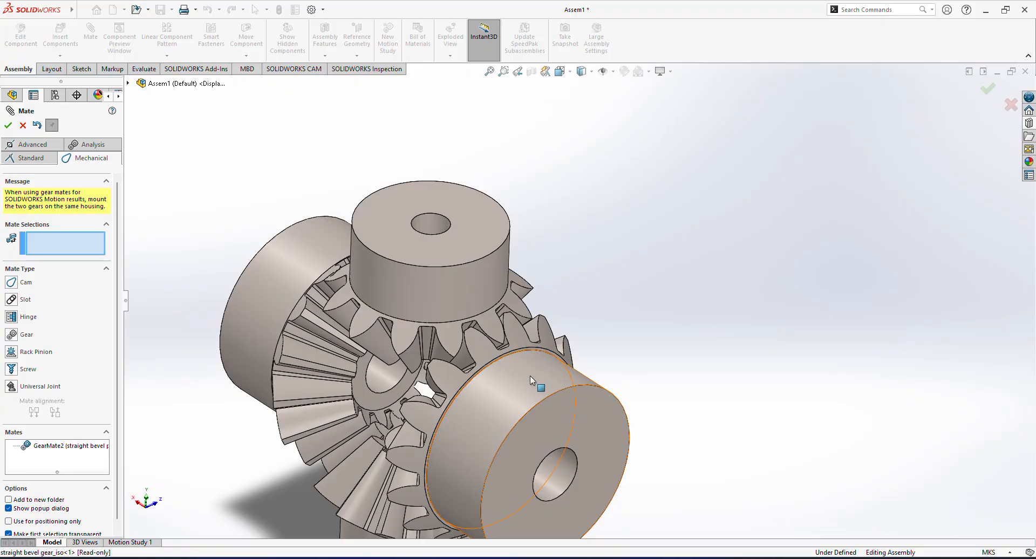
pyautogui.moveTo(510, 399); pyautogui.dragTo(503, 380)
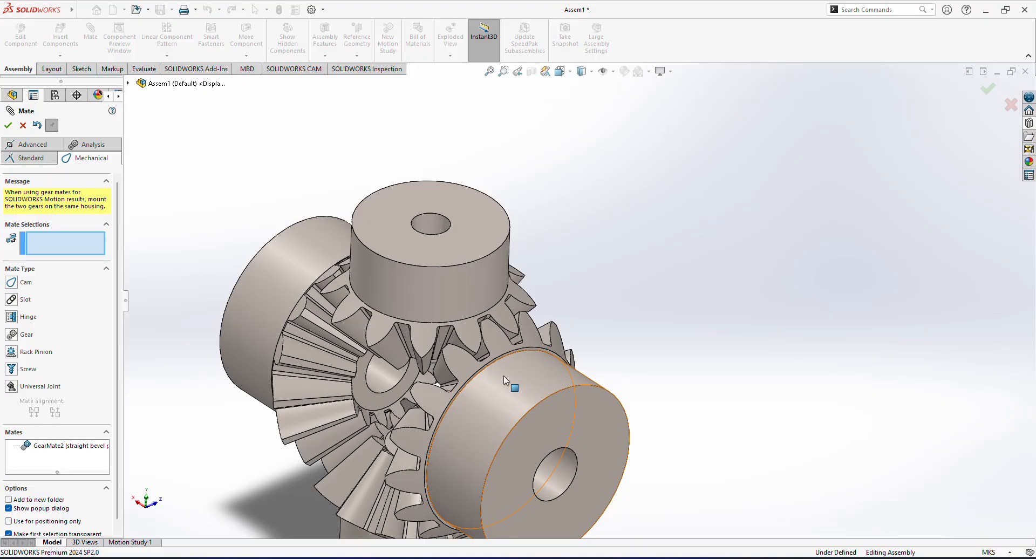
pyautogui.moveTo(511, 364); pyautogui.dragTo(814, 326, button='middle')
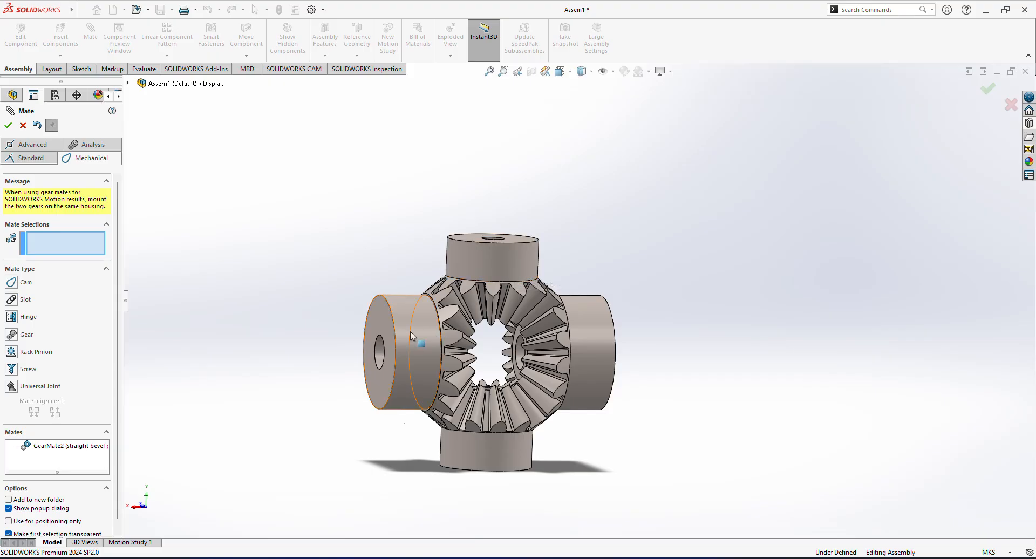
pyautogui.moveTo(474, 446); pyautogui.dragTo(743, 318, button='middle')
pyautogui.scroll(-10, 549, 342)
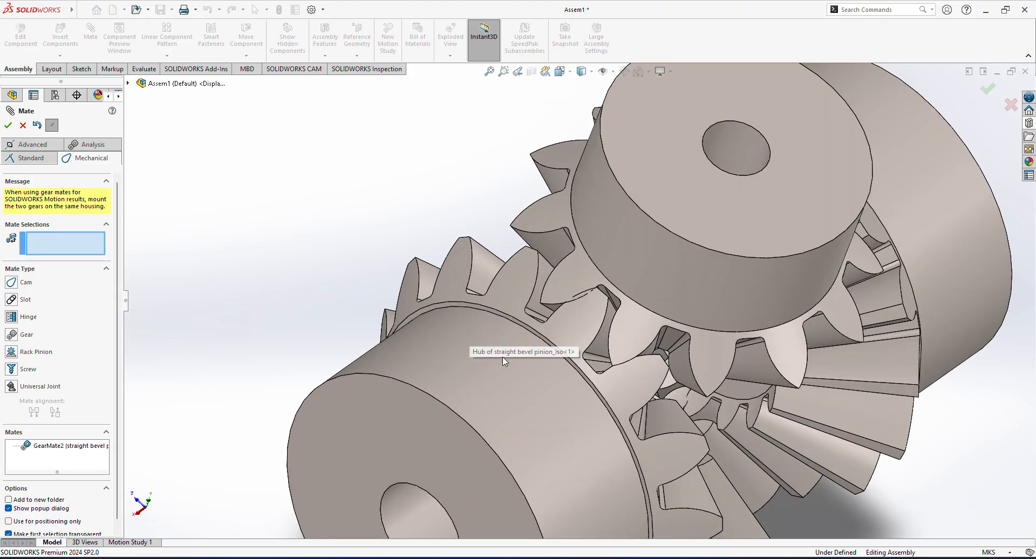
pyautogui.click(498, 369)
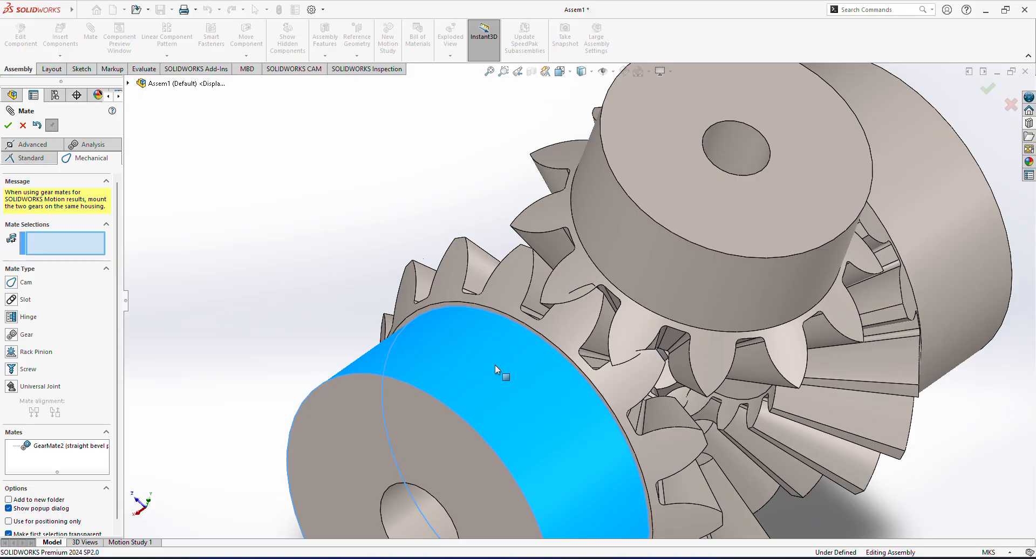
pyautogui.moveTo(499, 377); pyautogui.dragTo(500, 377)
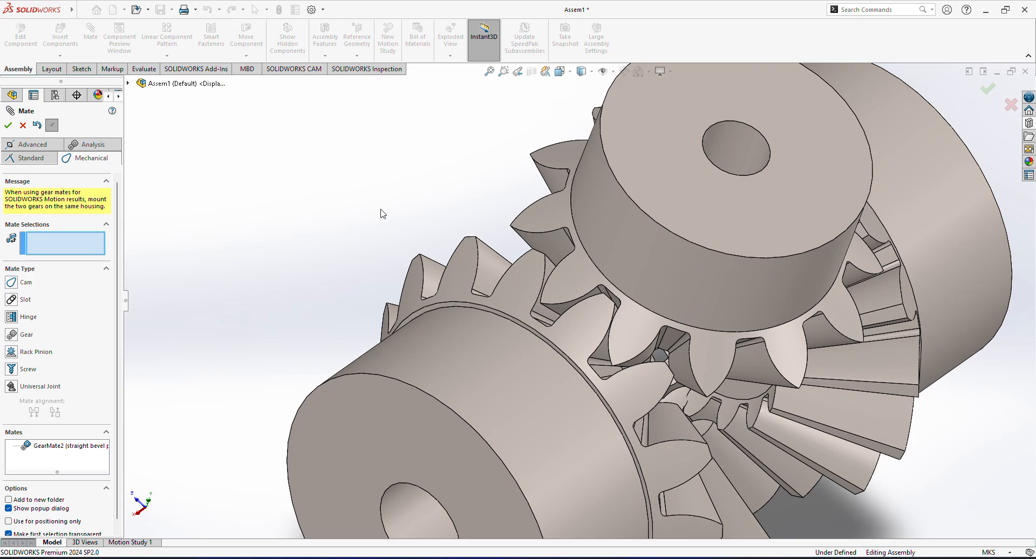
# Step: Start a gear mate between the first pinion's hub face and the second bevel gear's hub face
pyautogui.click(600, 238)
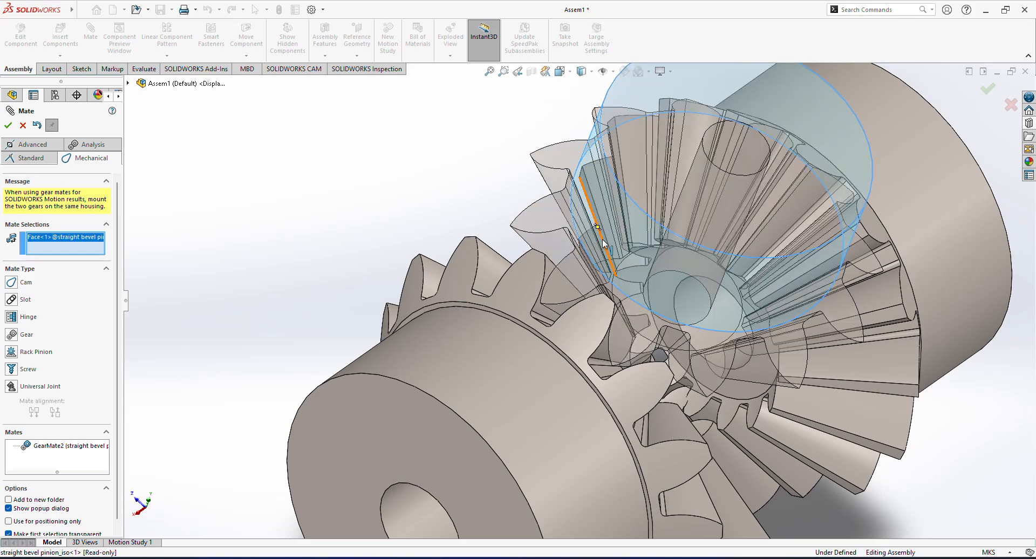
pyautogui.click(531, 341)
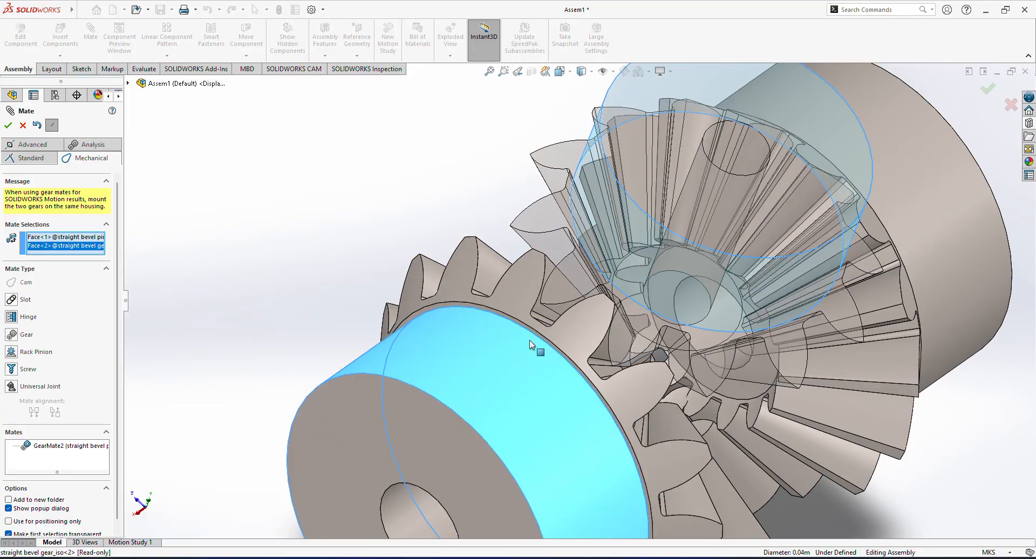
pyautogui.click(11, 334)
# Step: Try a 15:12 ratio for the gear mate between the first pinion and the second bevel gear
pyautogui.moveTo(46, 360); pyautogui.dragTo(25, 355)
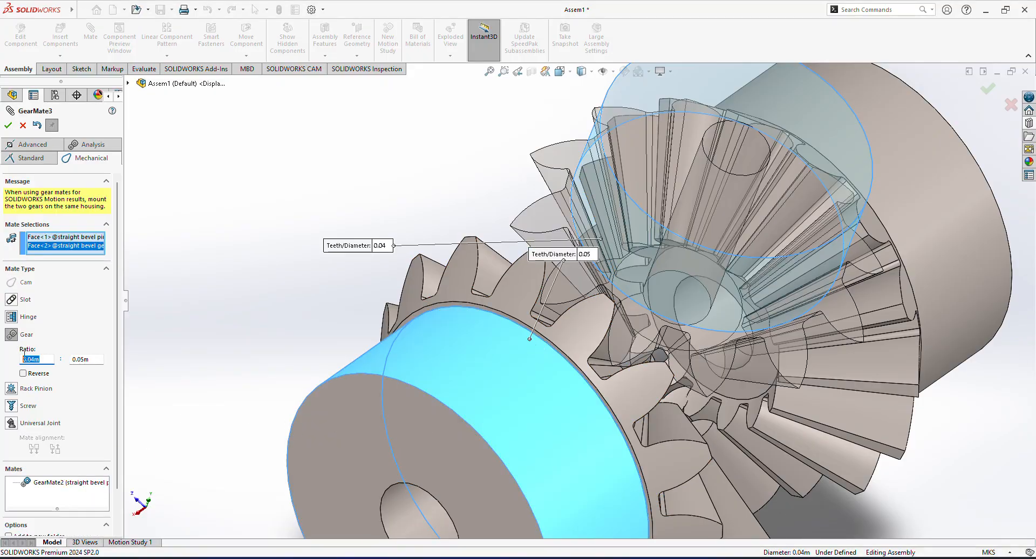
pyautogui.press('BackSpace')
pyautogui.write('15')
pyautogui.click(95, 359)
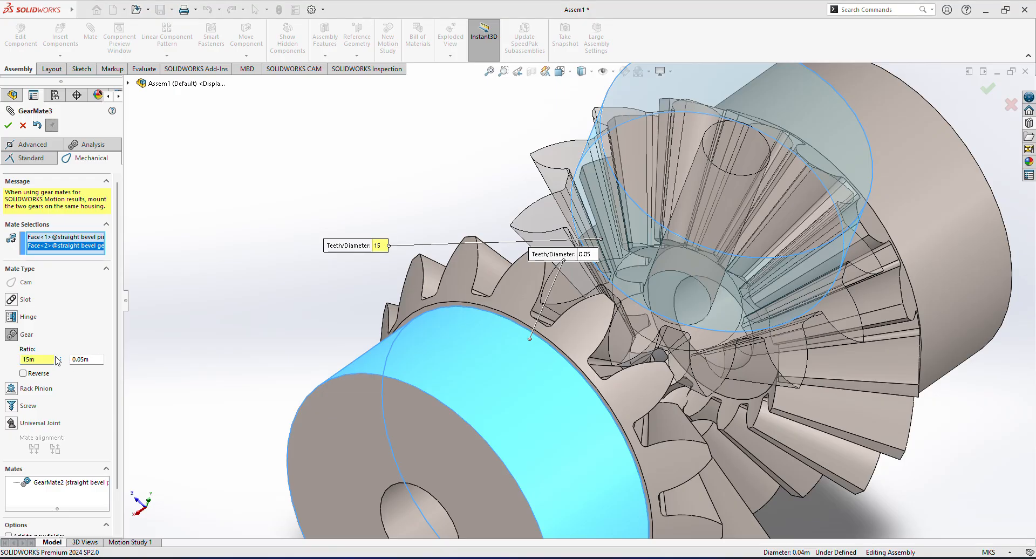
pyautogui.doubleClick(90, 361)
pyautogui.write('1')
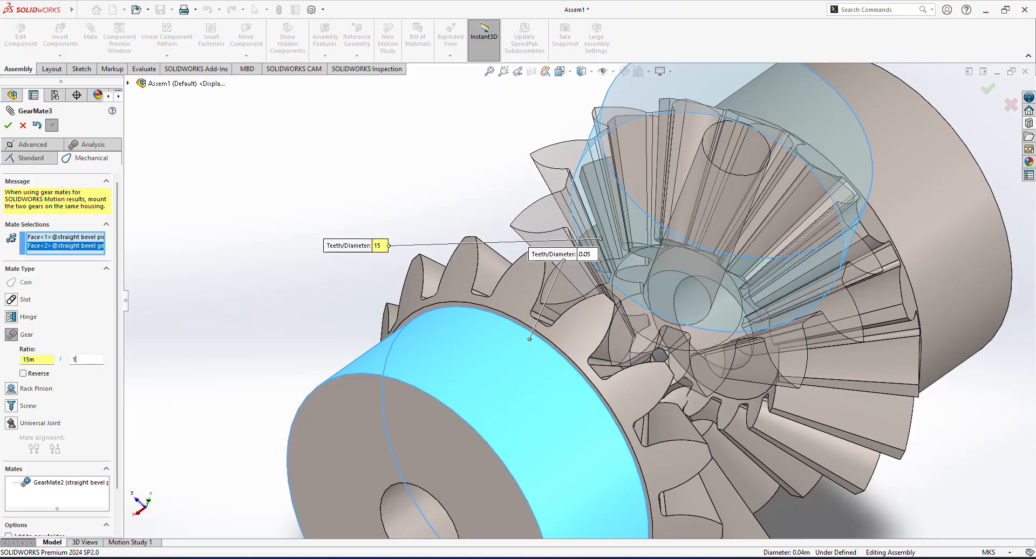
pyautogui.write('2')
pyautogui.press('Return')
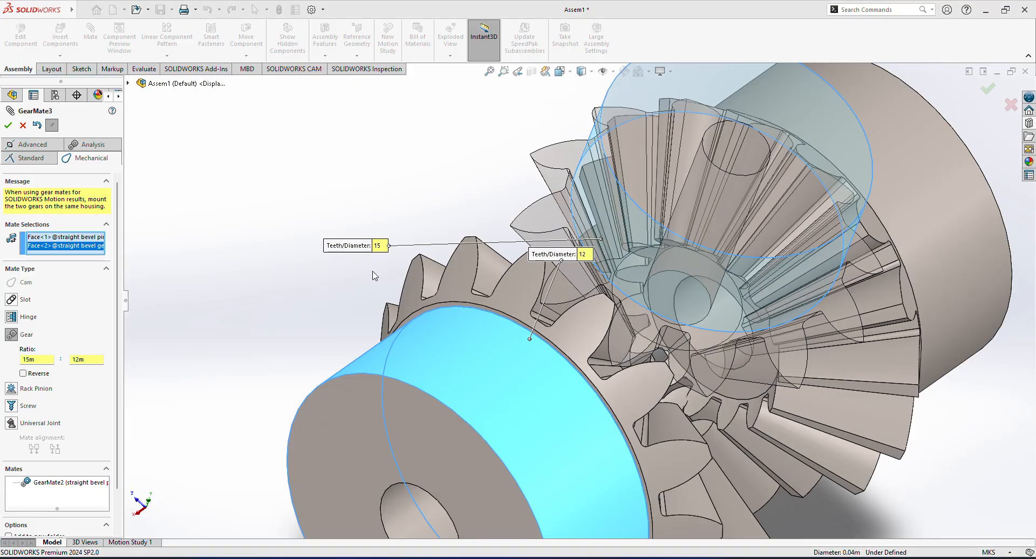
# Step: Set the ratio between the first pinion and the second bevel gear to 12:15 and accept the gear mate
pyautogui.doubleClick(30, 359)
pyautogui.write('12')
pyautogui.press('Return')
pyautogui.doubleClick(91, 358)
pyautogui.press('BackSpace')
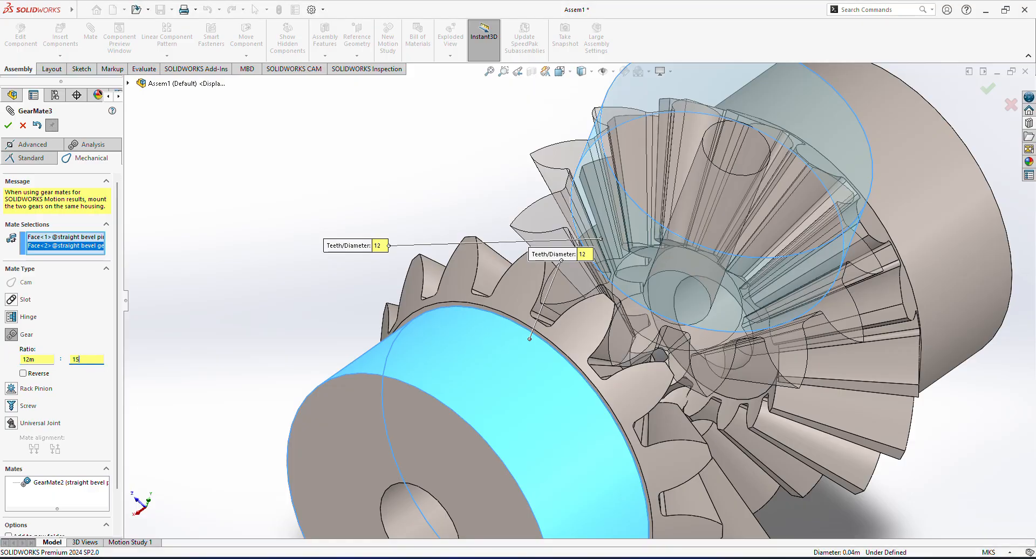
pyautogui.press('Return')
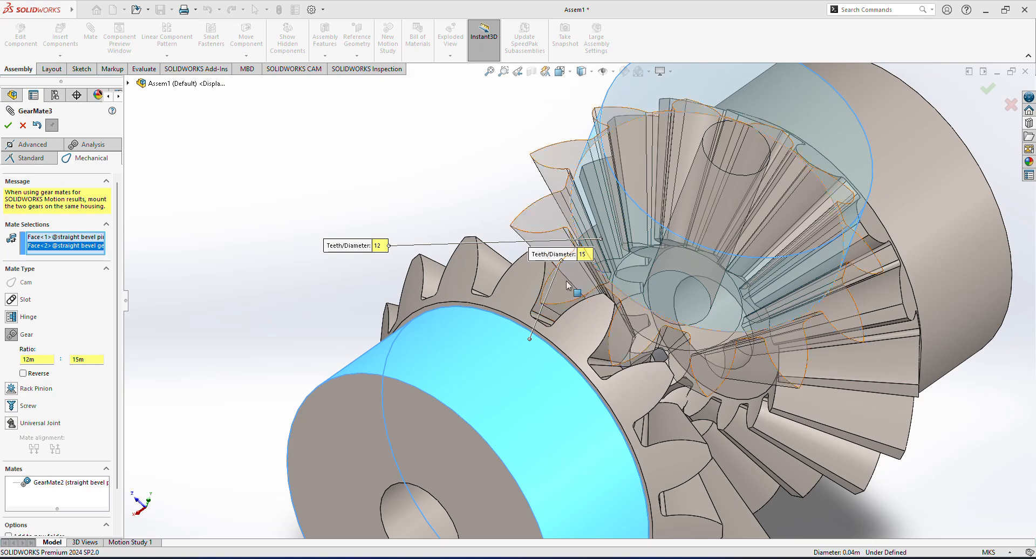
pyautogui.click(8, 125)
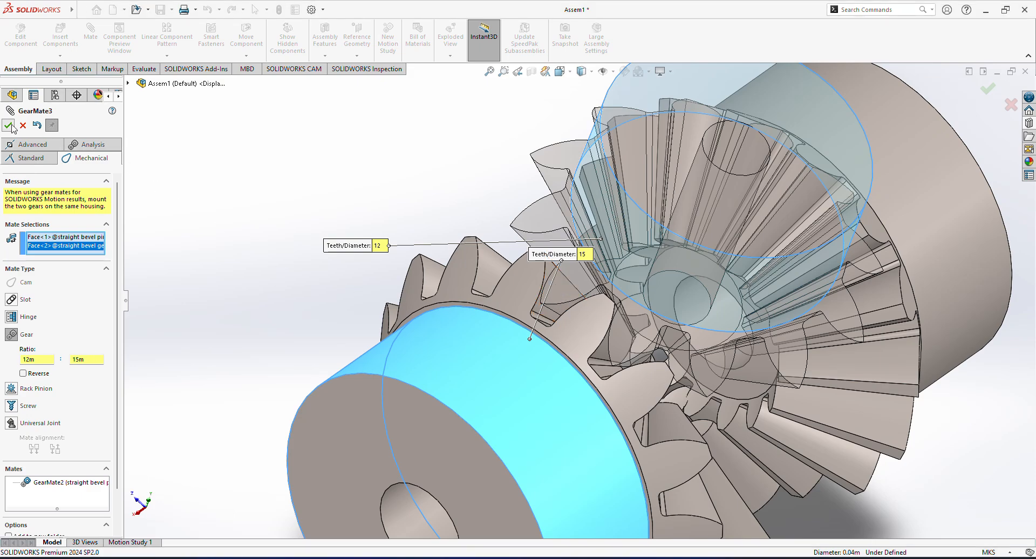
# Step: Turn the second bevel gear to test its gear mate and check how its teeth mesh with the neighbouring gears
pyautogui.moveTo(441, 360); pyautogui.dragTo(507, 368)
pyautogui.moveTo(508, 368); pyautogui.dragTo(416, 382, button='middle')
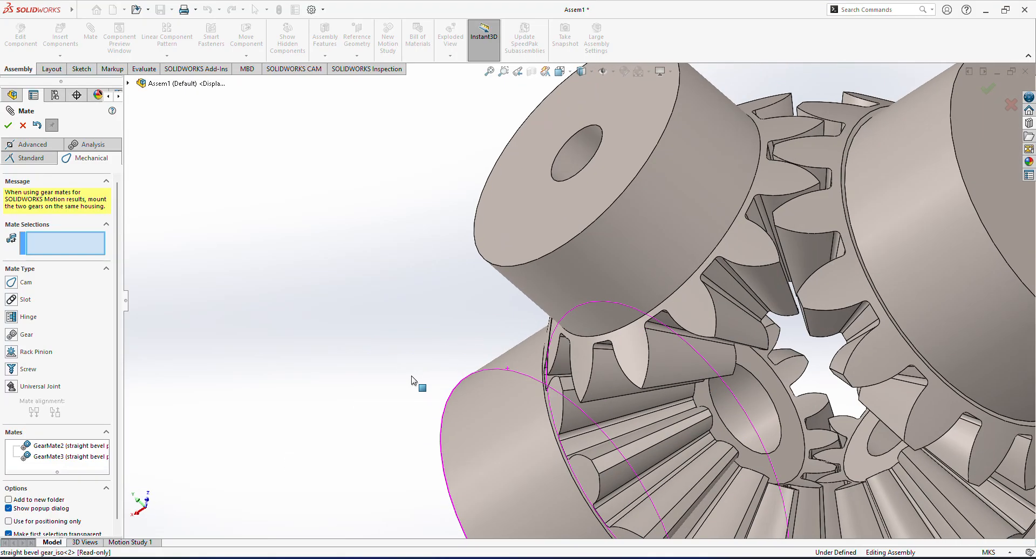
pyautogui.moveTo(968, 290); pyautogui.dragTo(944, 240)
pyautogui.moveTo(938, 279); pyautogui.dragTo(908, 234, button='middle')
pyautogui.scroll(5, 920, 271)
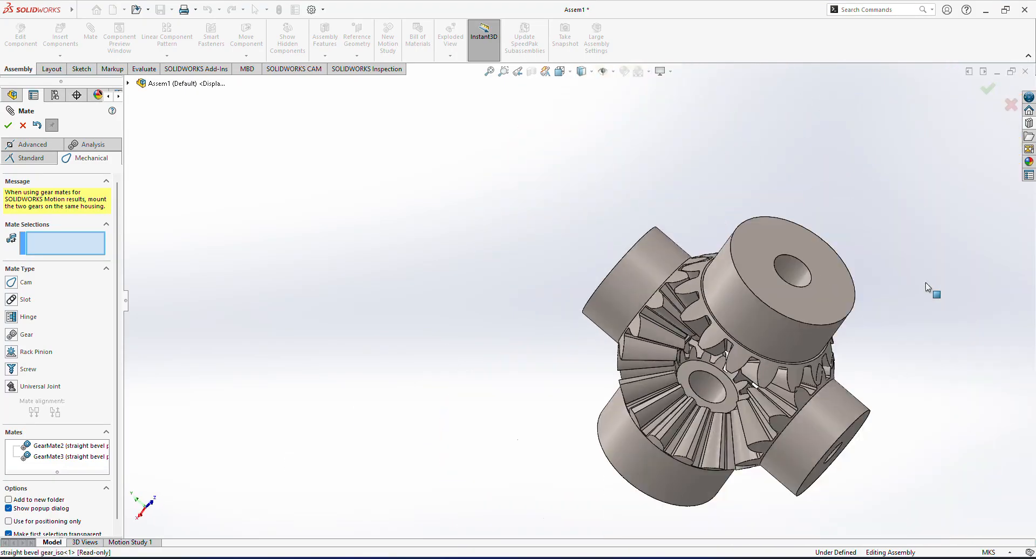
pyautogui.scroll(-3, 925, 283)
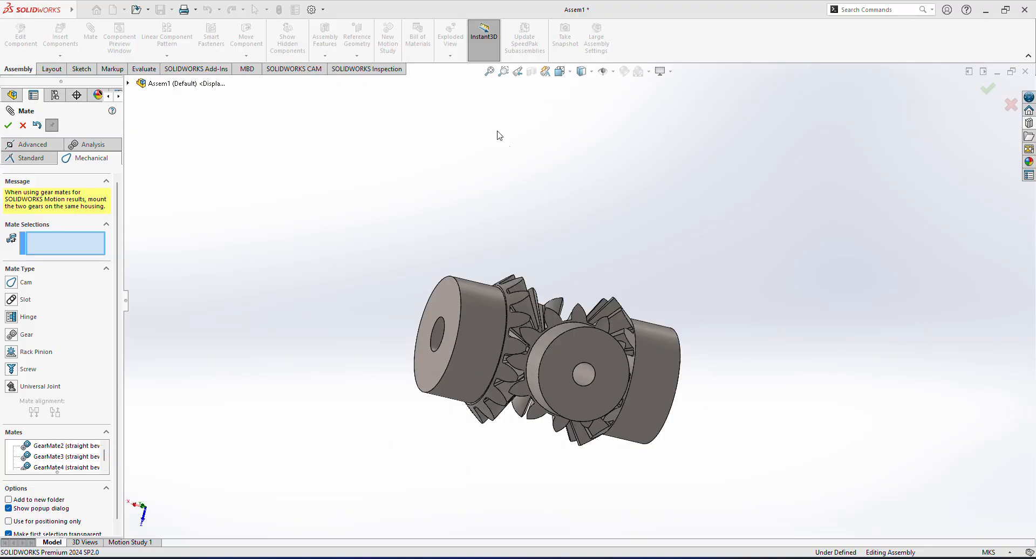
# Step: Turn the bevel gears and pinions to check that the whole gear train rotates together, and close the Mate command
pyautogui.moveTo(578, 238); pyautogui.dragTo(542, 346, button='middle')
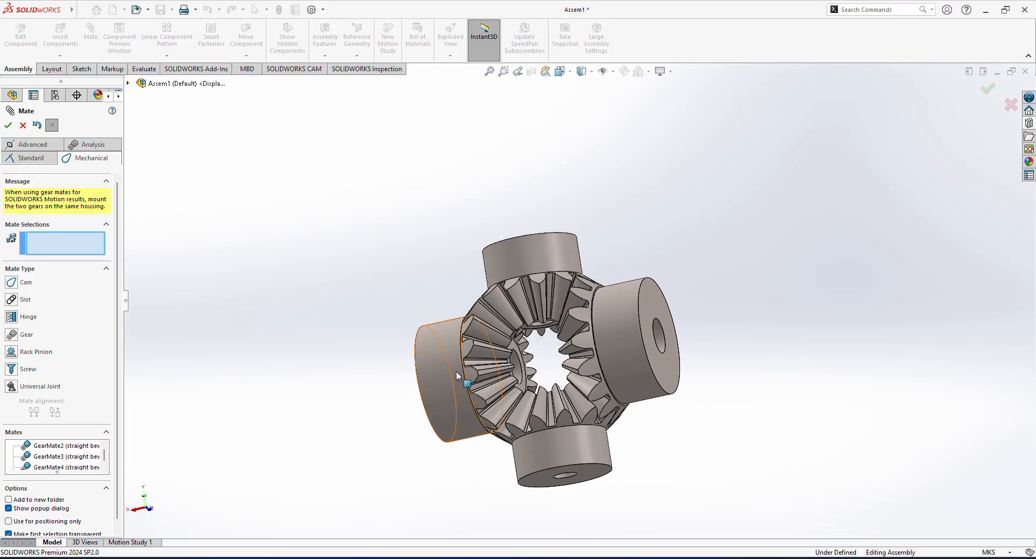
pyautogui.click(455, 412)
pyautogui.moveTo(438, 351); pyautogui.dragTo(462, 424)
pyautogui.moveTo(455, 462); pyautogui.dragTo(469, 356, button='middle')
pyautogui.moveTo(465, 374); pyautogui.dragTo(415, 392)
pyautogui.moveTo(640, 333); pyautogui.dragTo(615, 254)
pyautogui.moveTo(620, 166); pyautogui.dragTo(669, 377, button='middle')
pyautogui.moveTo(516, 326); pyautogui.dragTo(550, 309)
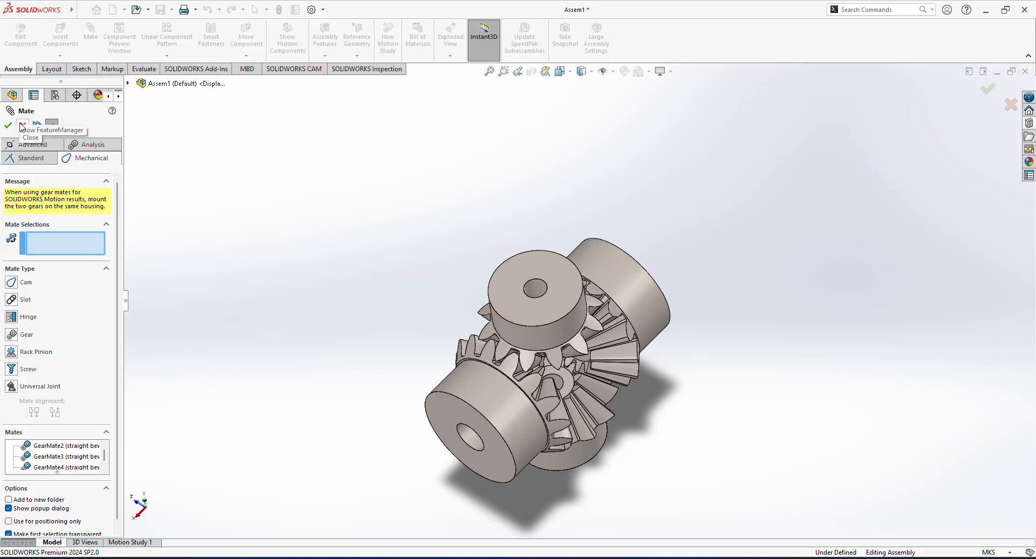
pyautogui.click(22, 125)
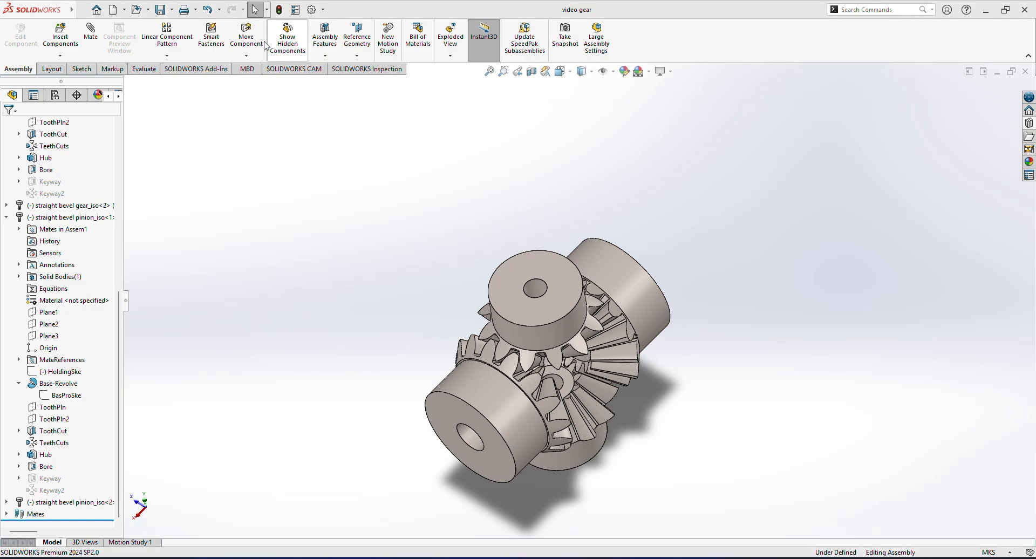
# Step: Save the assembly as an IGES (*.igs) file named "video gear" in Work Materials (D:)
pyautogui.click(173, 10)
pyautogui.click(181, 37)
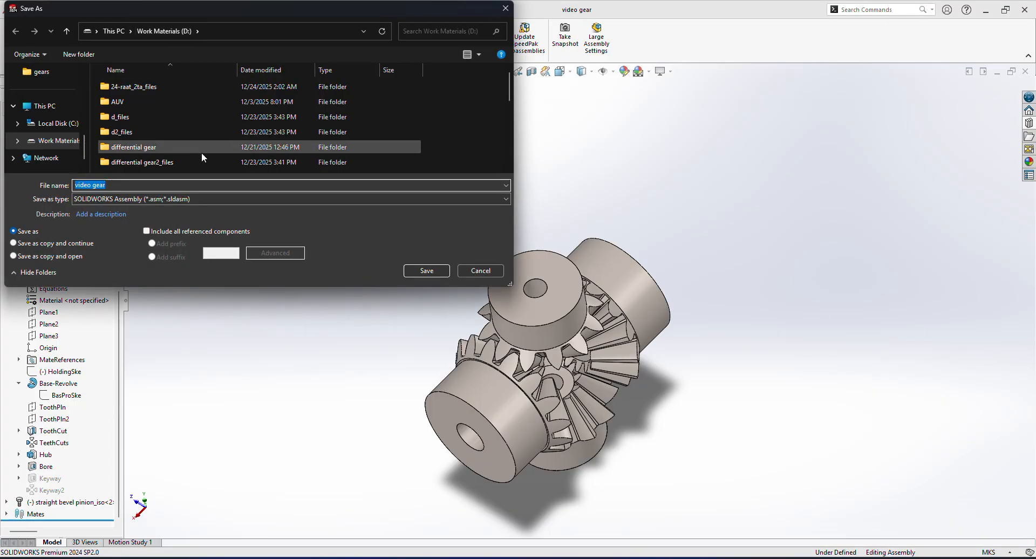
pyautogui.scroll(-5, 284, 144)
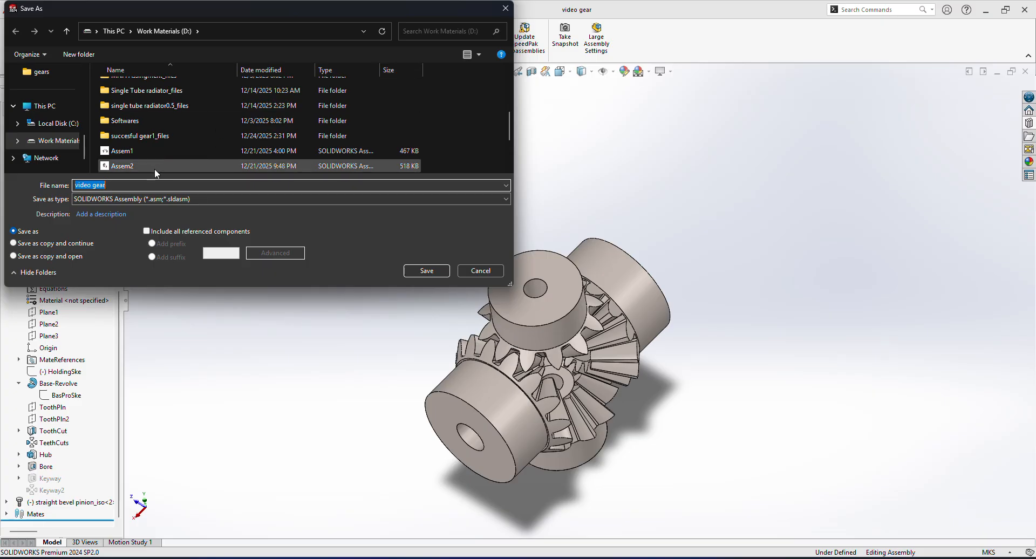
pyautogui.press('BackSpace')
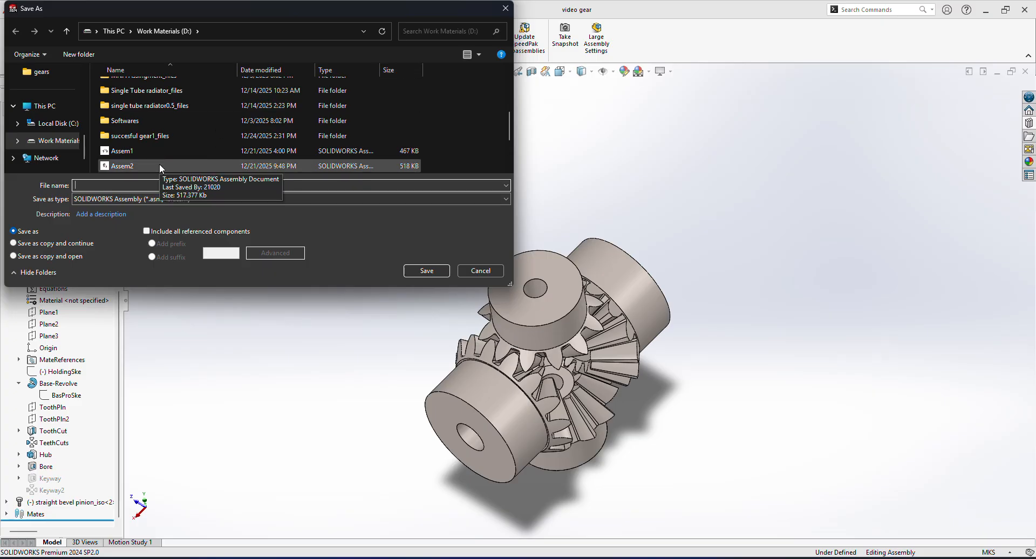
pyautogui.write('video gear')
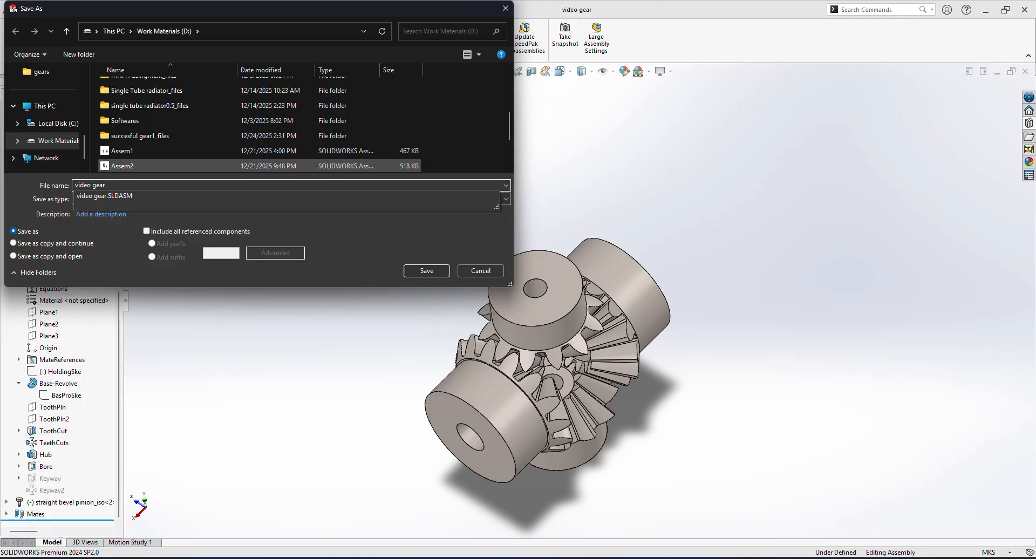
pyautogui.click(505, 199)
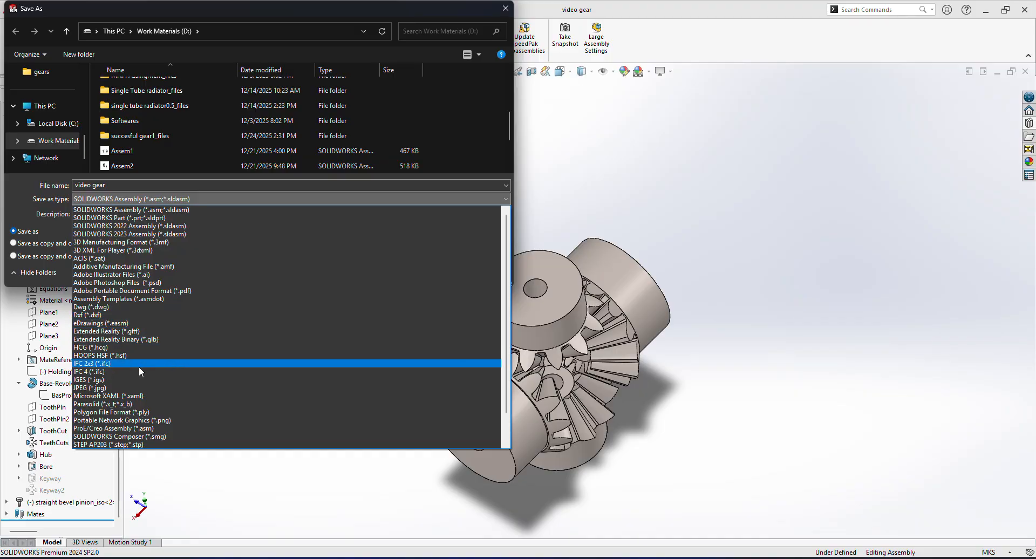
pyautogui.click(93, 380)
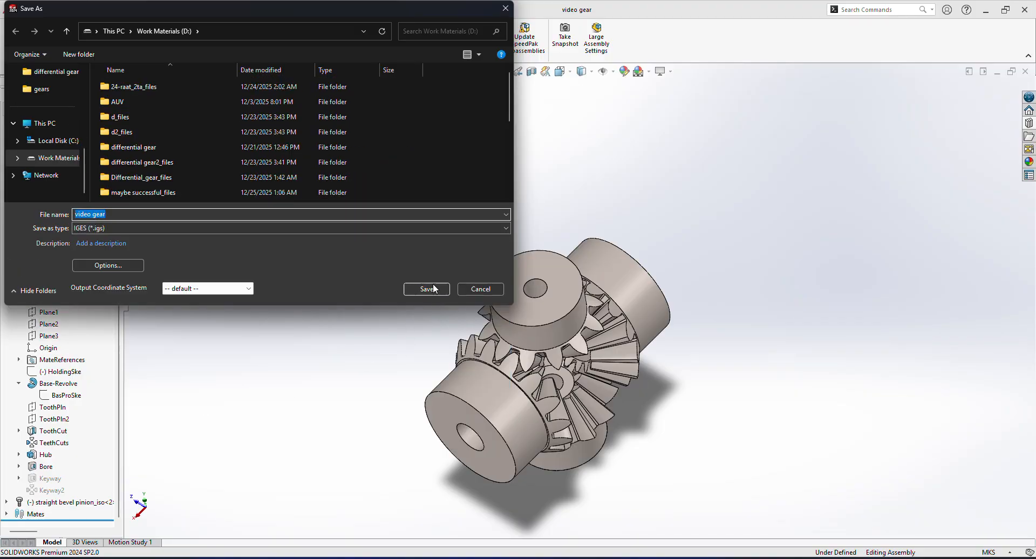
pyautogui.click(432, 286)
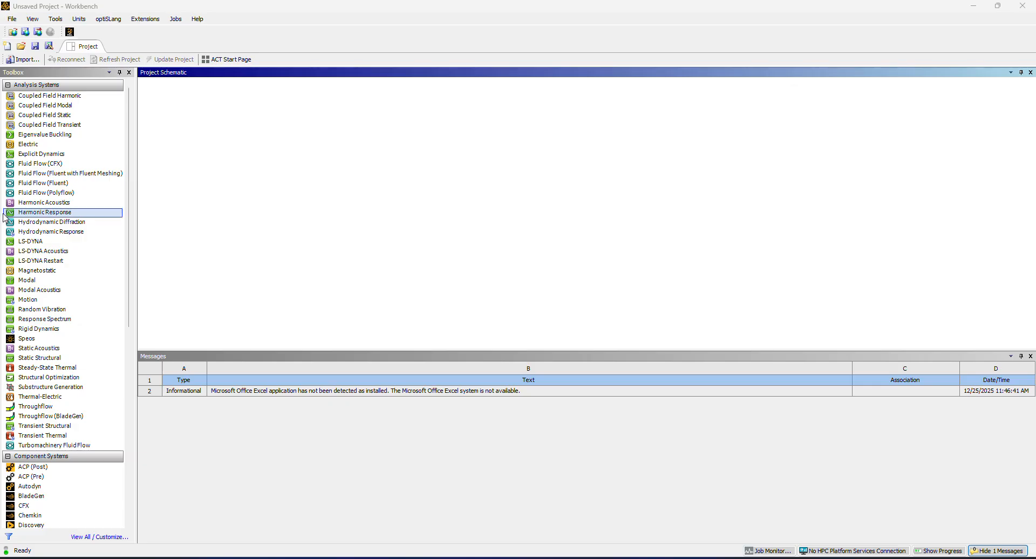
# Step: Switch to Ansys Workbench, create a standalone Static Structural system and import the gear geometry into it
pyautogui.moveTo(38, 357); pyautogui.dragTo(217, 137)
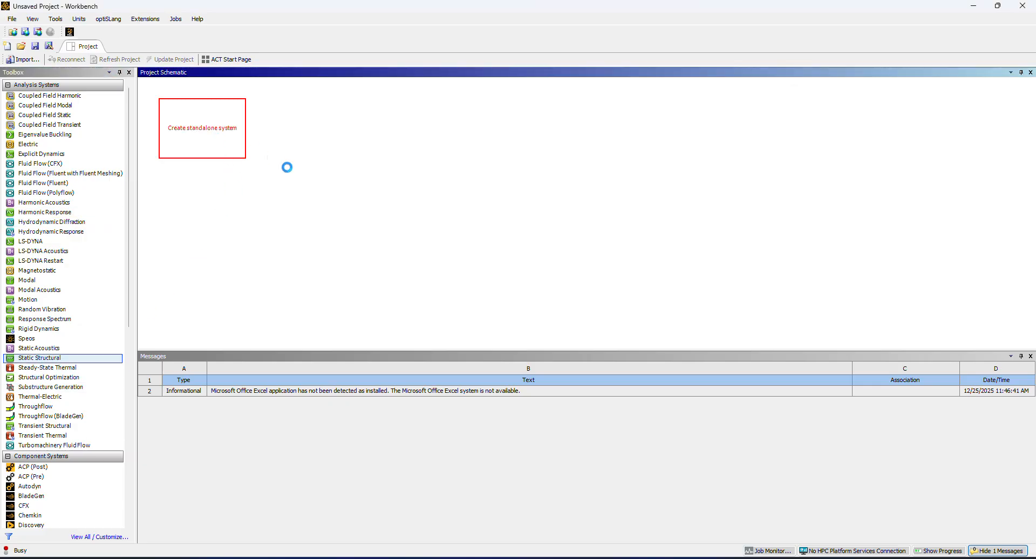
pyautogui.rightClick(193, 141)
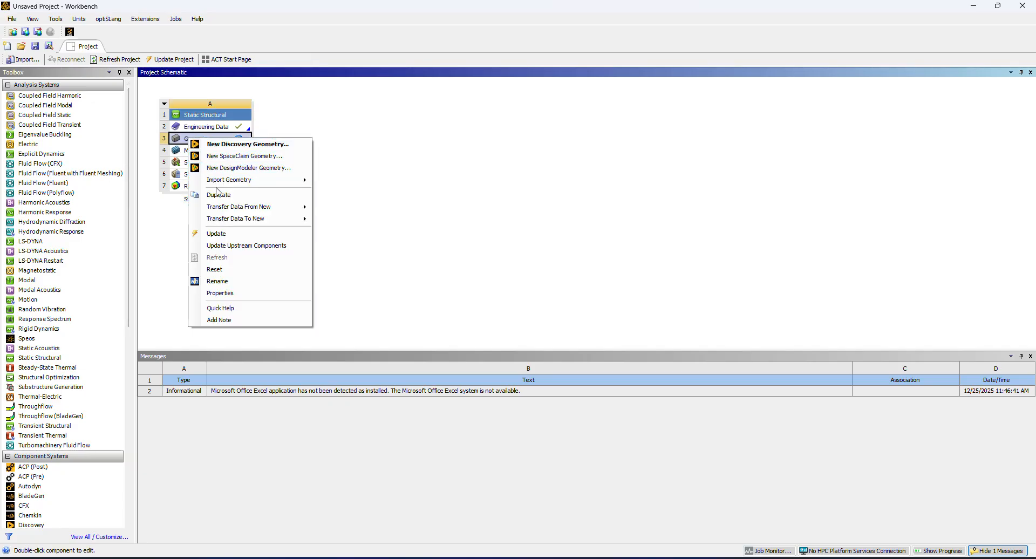
pyautogui.moveTo(221, 181)
pyautogui.click(348, 181)
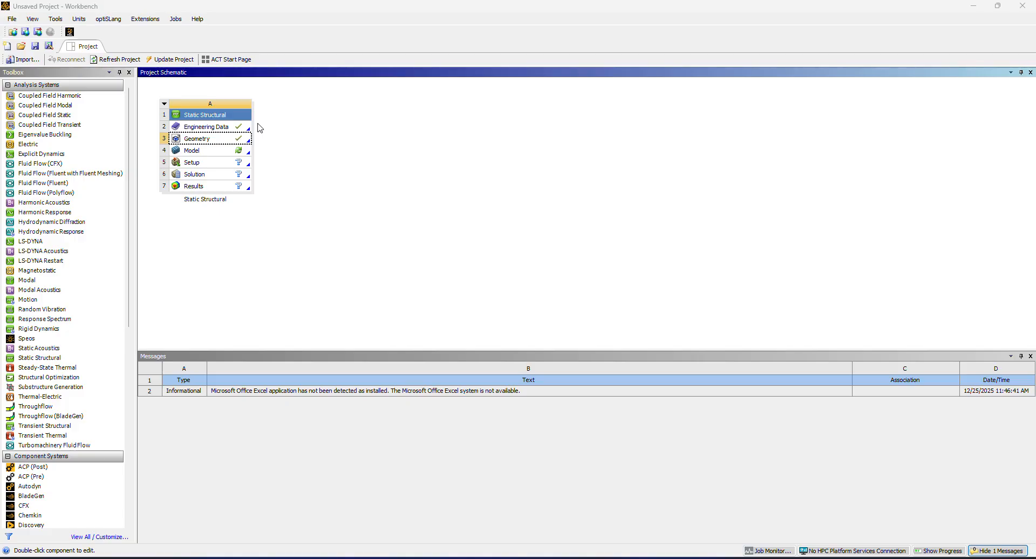
# Step: Open the Static Structural model in Mechanical, inspect the imported assembly from several sides and list its geometry bodies
pyautogui.rightClick(207, 150)
pyautogui.click(219, 156)
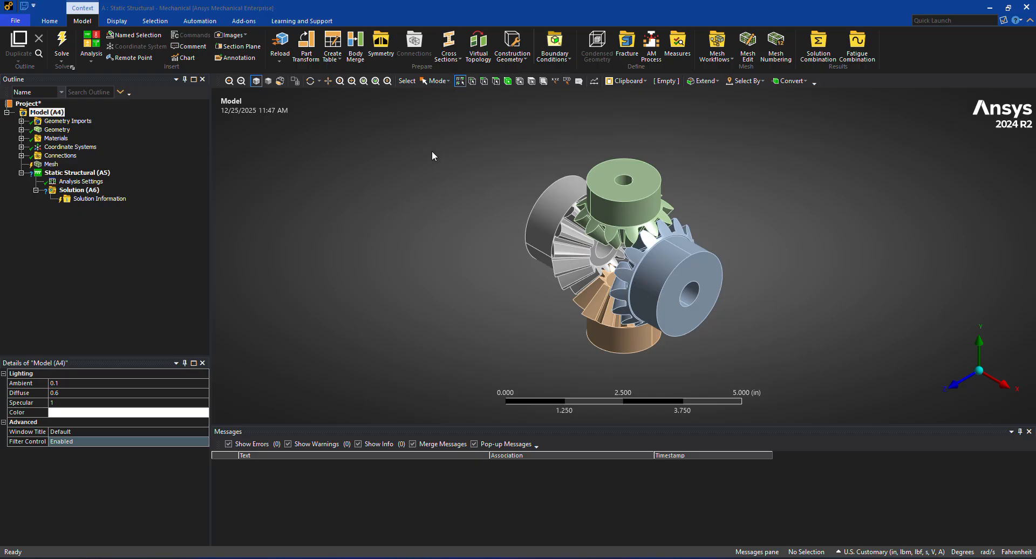
pyautogui.moveTo(412, 241); pyautogui.dragTo(586, 256, button='middle')
pyautogui.moveTo(303, 280); pyautogui.dragTo(367, 225, button='middle')
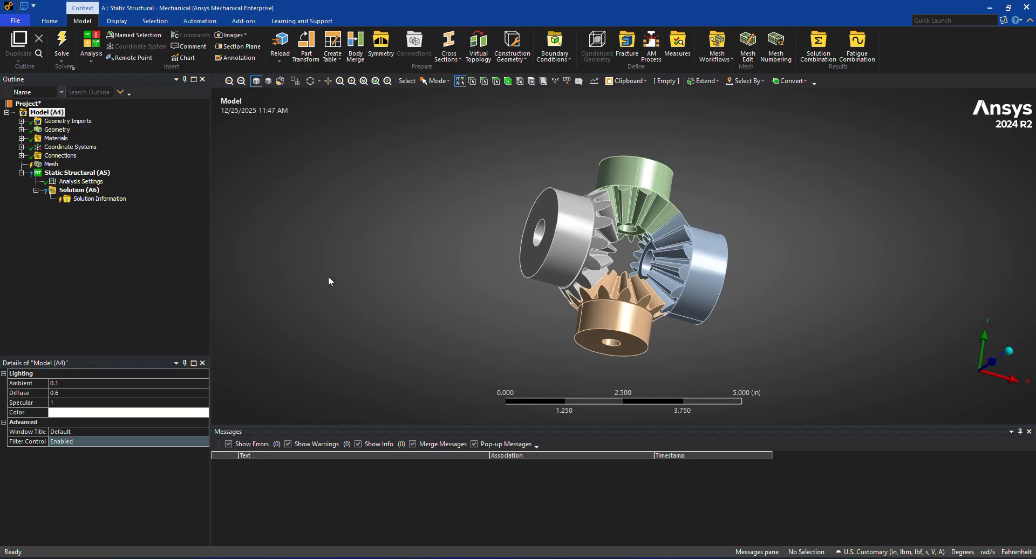
pyautogui.moveTo(363, 220); pyautogui.dragTo(137, 193, button='middle')
pyautogui.click(21, 121)
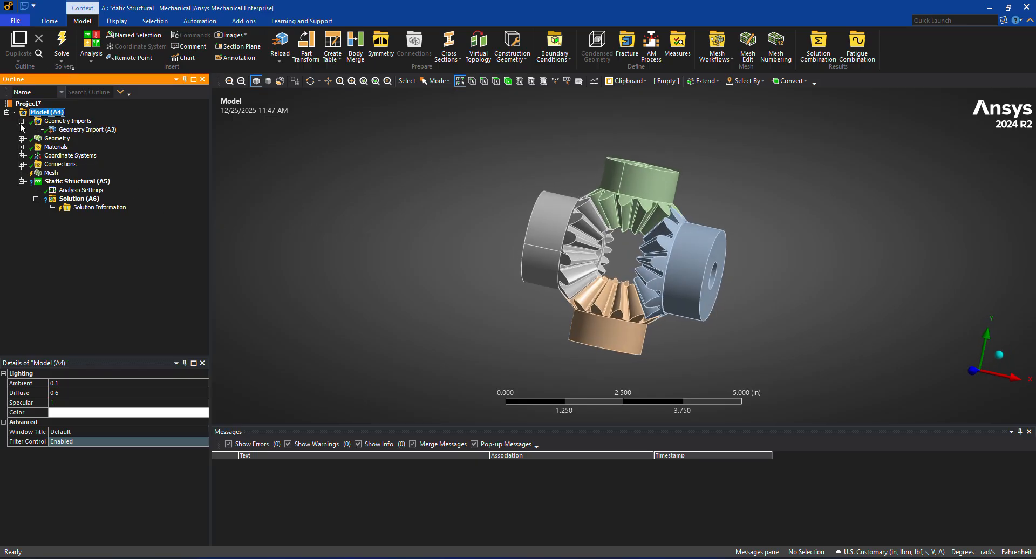
pyautogui.click(21, 138)
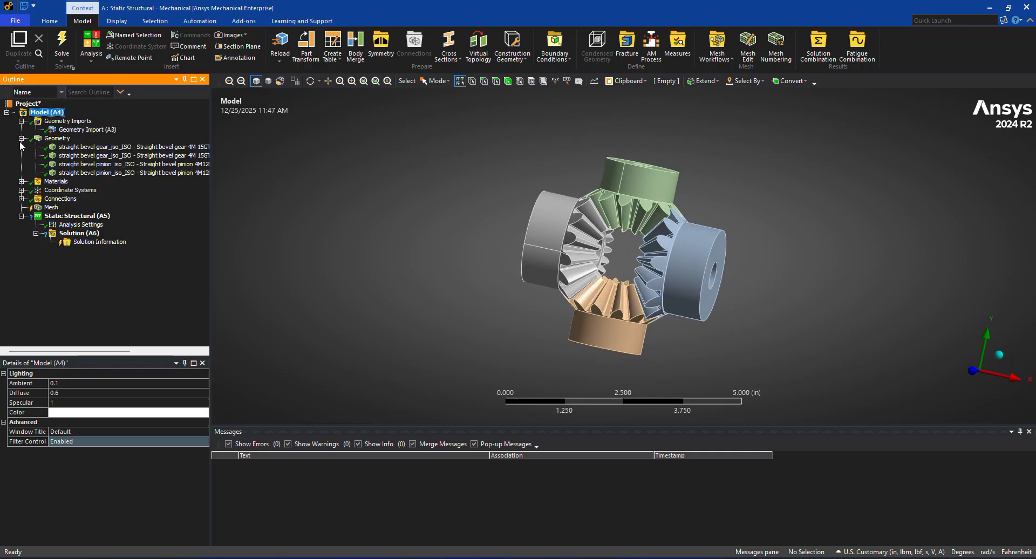
# Step: Try to hide the second bevel gear and both pinions while the whole model is part of the selection
pyautogui.keyDown('ctrl'); pyautogui.click(120, 157); pyautogui.keyUp('ctrl')
pyautogui.keyDown('ctrl'); pyautogui.click(120, 164); pyautogui.keyUp('ctrl')
pyautogui.keyDown('ctrl'); pyautogui.click(120, 172); pyautogui.keyUp('ctrl')
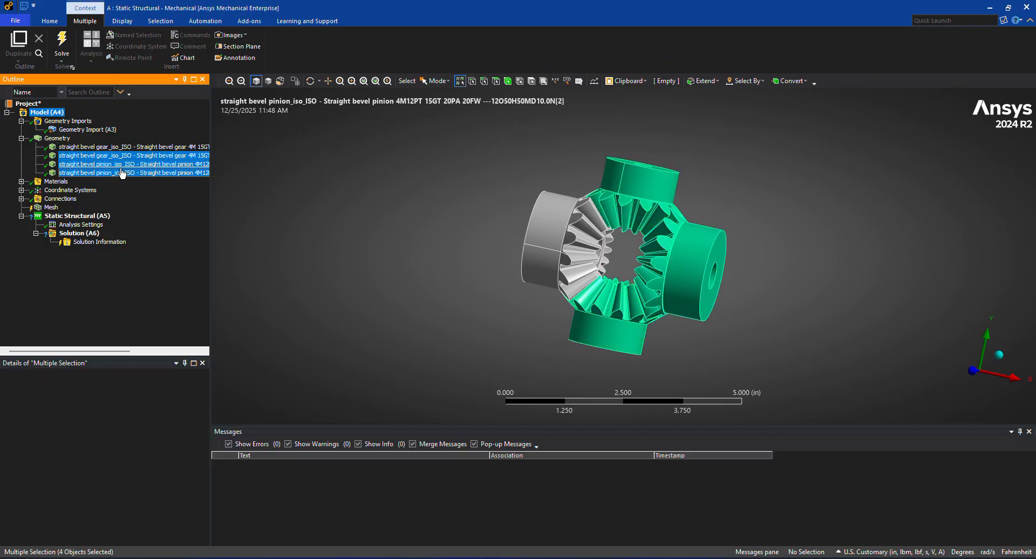
pyautogui.rightClick(117, 158)
pyautogui.click(262, 204)
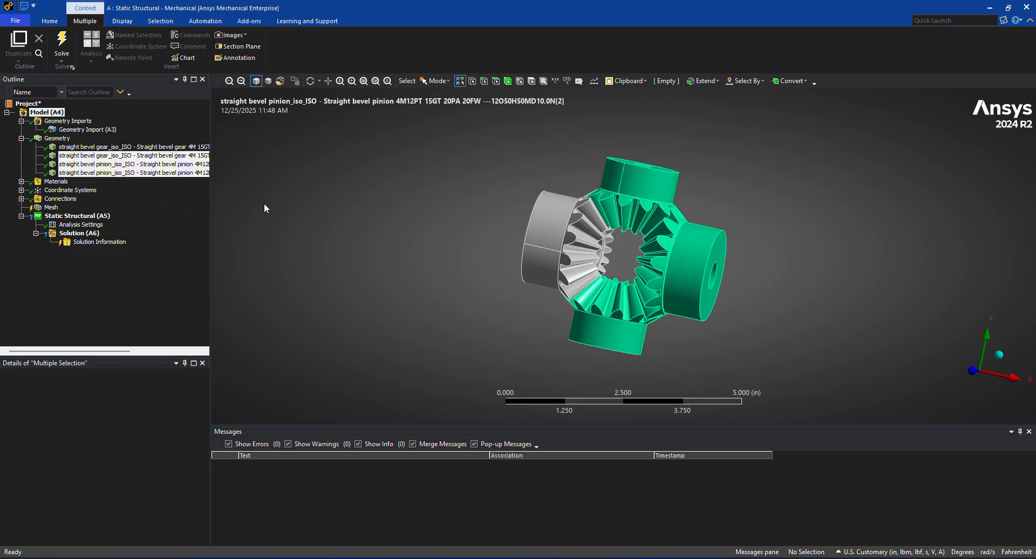
pyautogui.rightClick(183, 164)
pyautogui.click(292, 229)
pyautogui.click(143, 148)
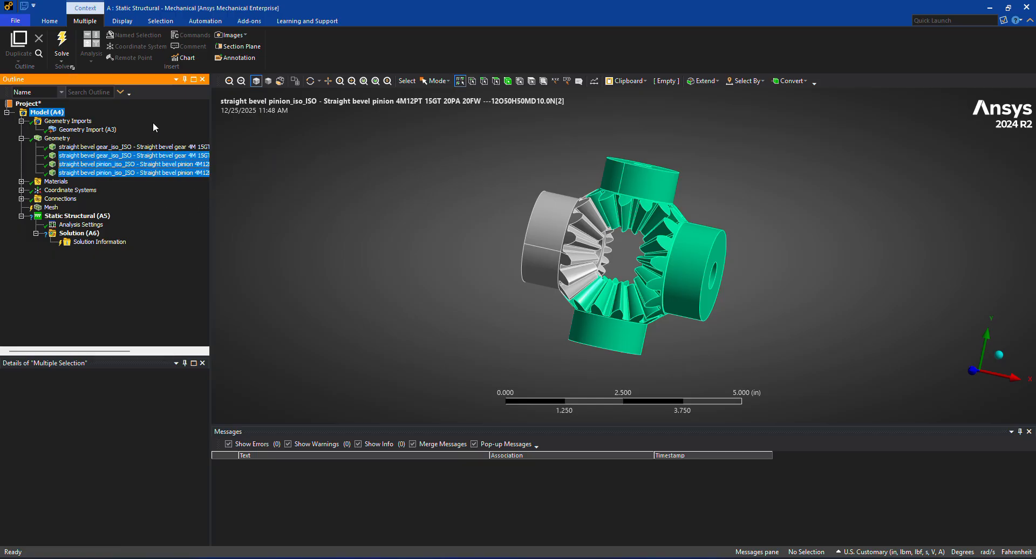
# Step: Hide the second bevel gear and both pinions so only the first bevel gear is displayed
pyautogui.click(144, 156)
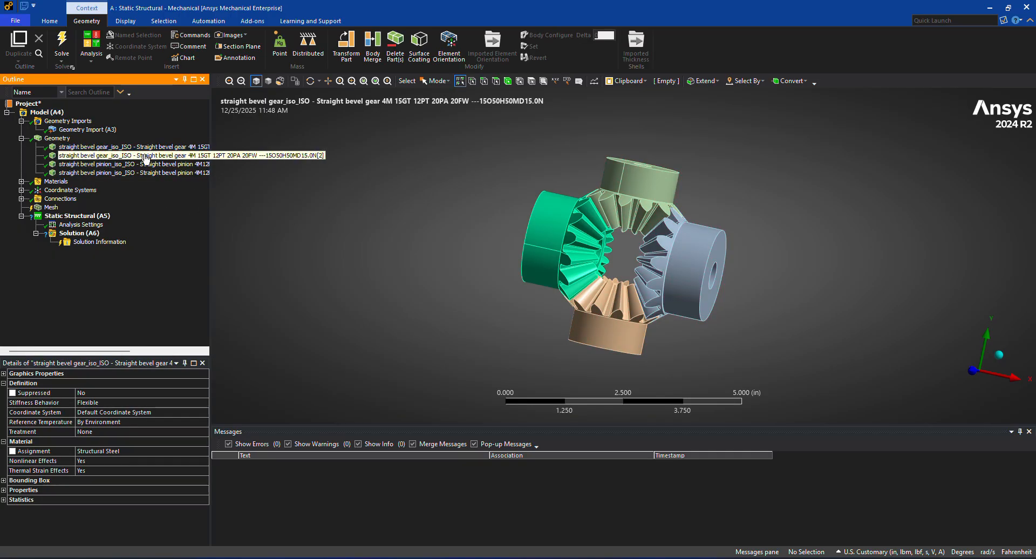
pyautogui.keyDown('ctrl'); pyautogui.click(146, 164); pyautogui.keyUp('ctrl')
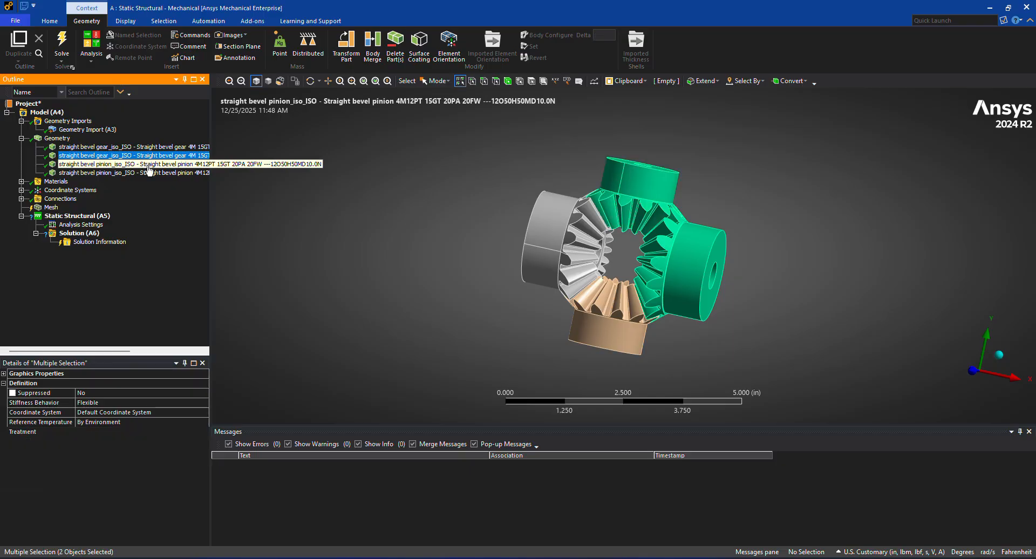
pyautogui.keyDown('ctrl'); pyautogui.click(149, 172); pyautogui.keyUp('ctrl')
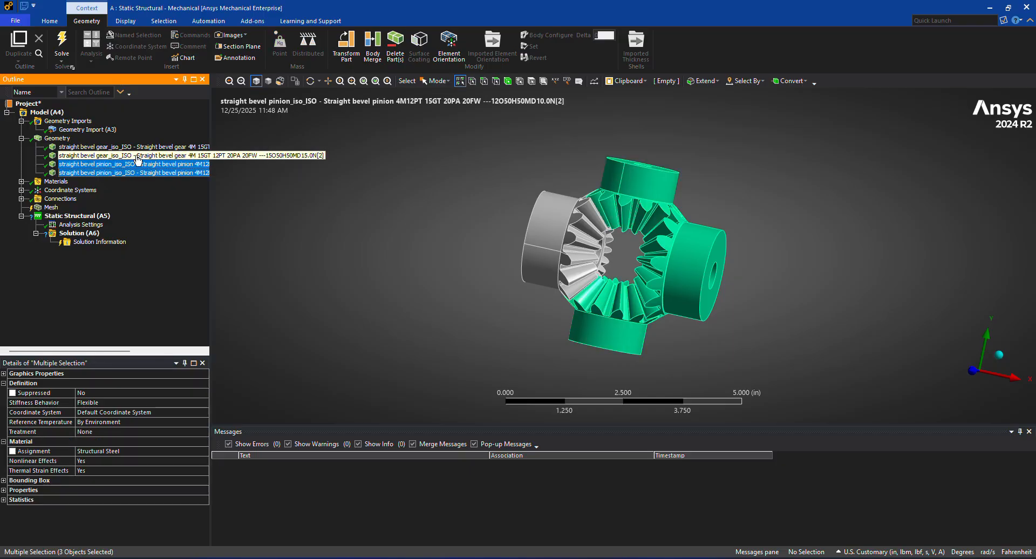
pyautogui.rightClick(138, 158)
# Step: Examine the tooth faces of the first bevel gear up close and select one narrow tooth flank face
pyautogui.moveTo(497, 272); pyautogui.dragTo(423, 275, button='middle')
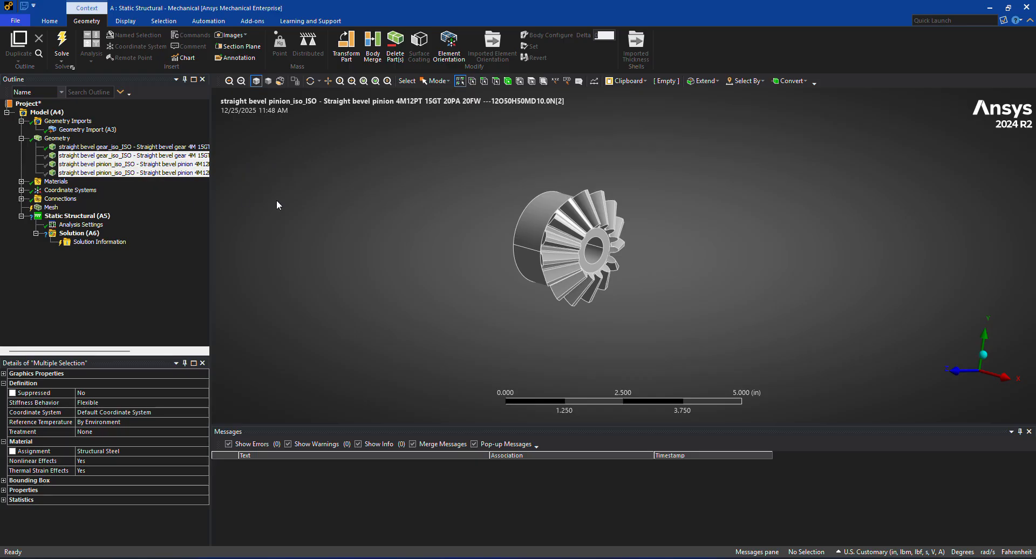
pyautogui.scroll(5, 567, 252)
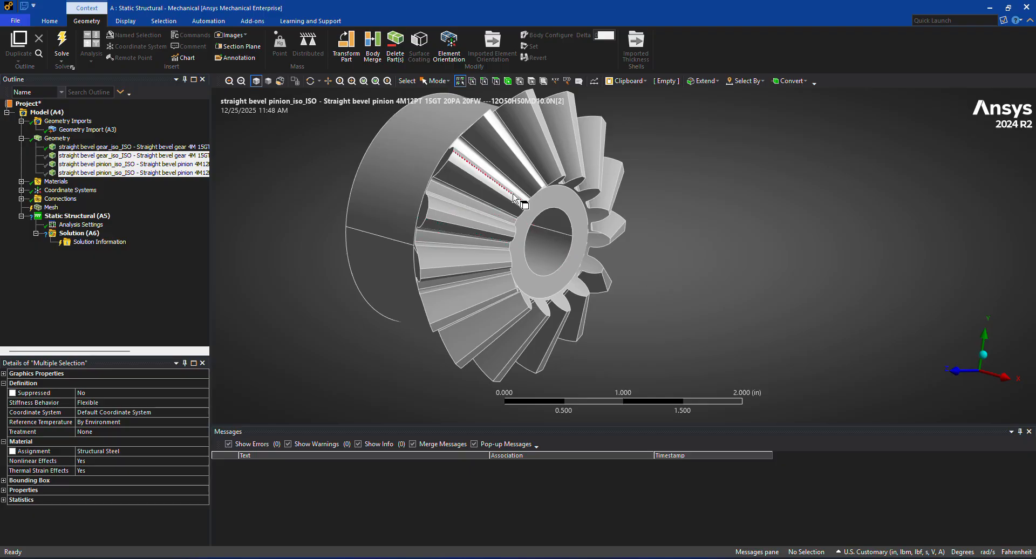
pyautogui.moveTo(693, 265); pyautogui.dragTo(606, 284, button='middle')
pyautogui.click(411, 238)
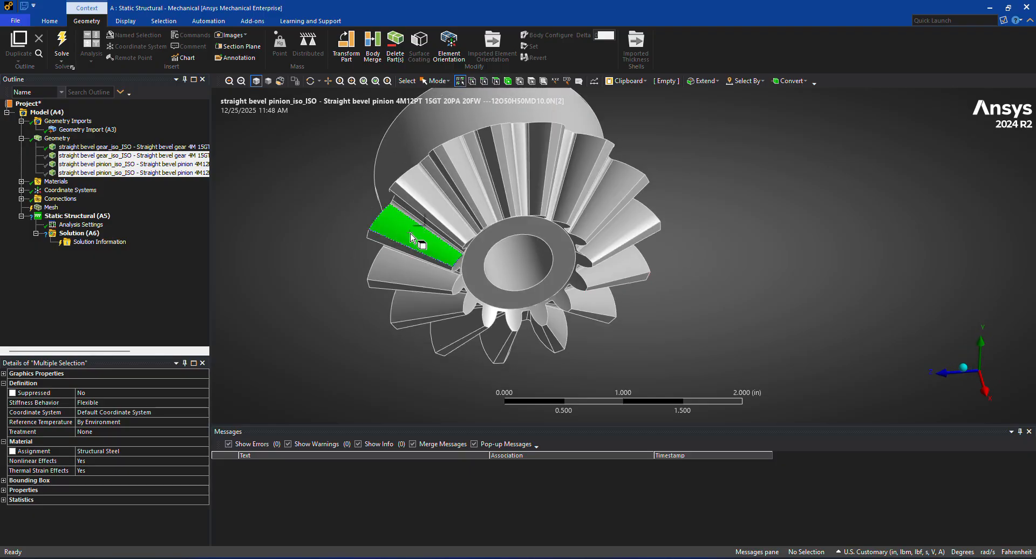
pyautogui.click(404, 206)
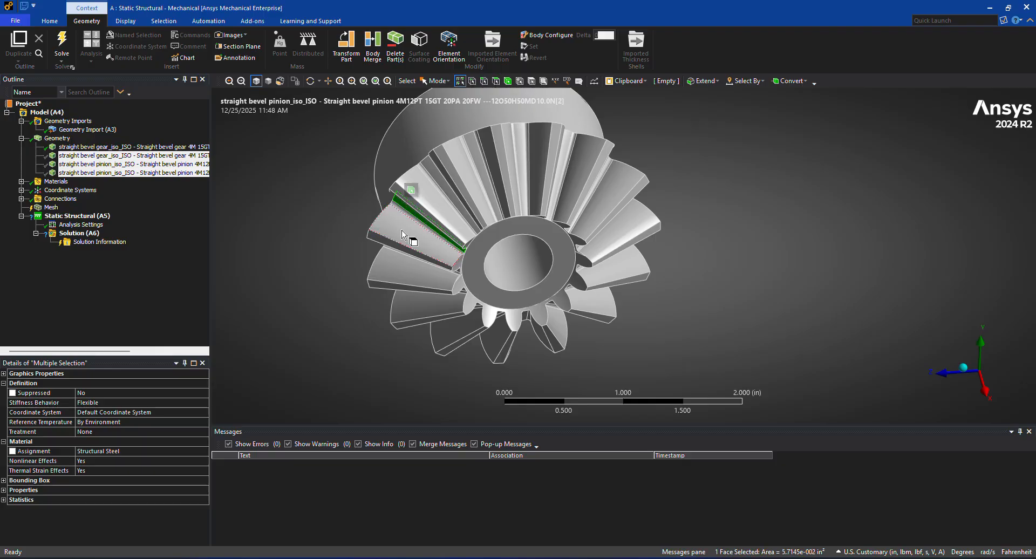
# Step: List the model's coordinate systems and the contact regions under its connections
pyautogui.click(22, 190)
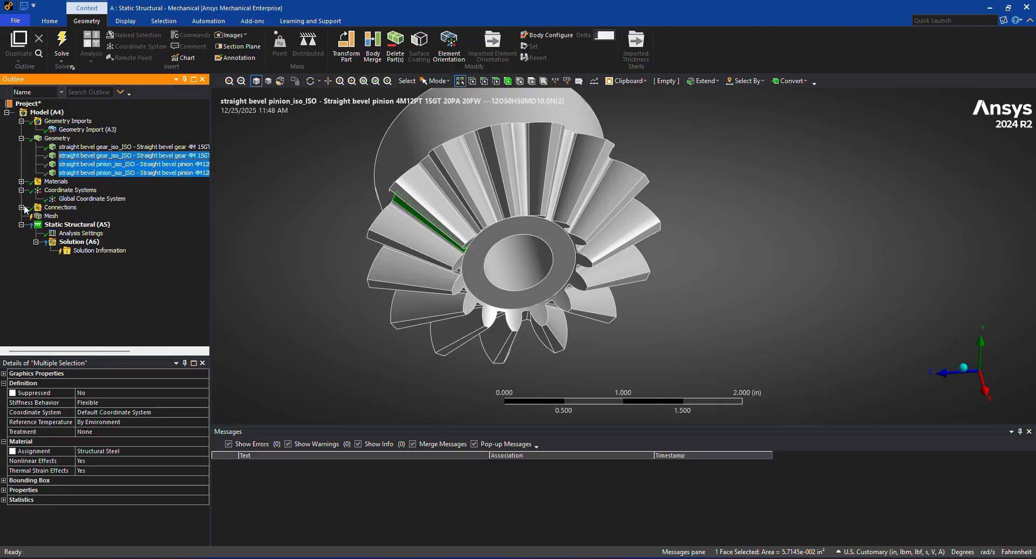
pyautogui.click(22, 207)
pyautogui.click(35, 216)
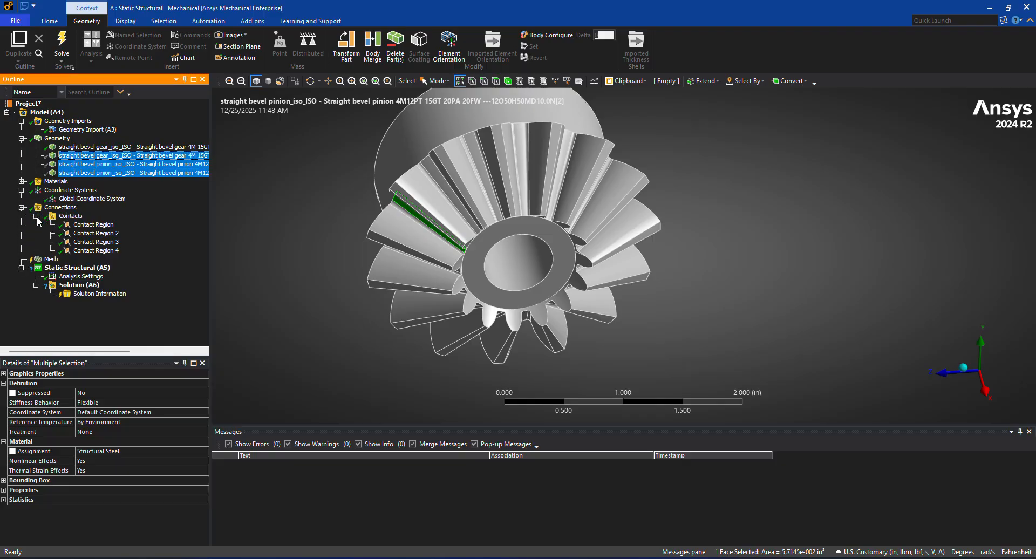
# Step: Open the first contact region and view its contact faces on the bevel gear
pyautogui.click(93, 225)
pyautogui.scroll(1, 334, 279)
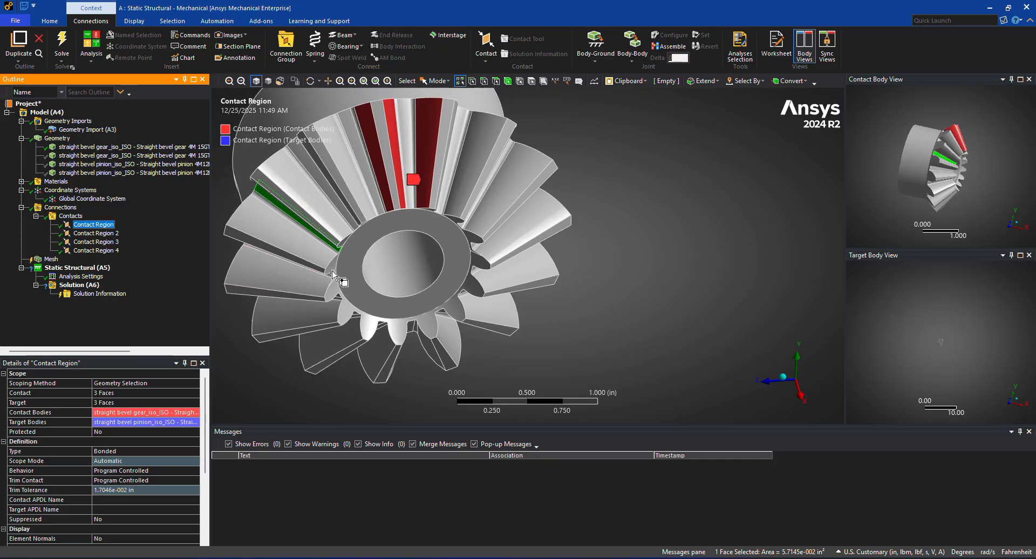
pyautogui.scroll(-2, 333, 276)
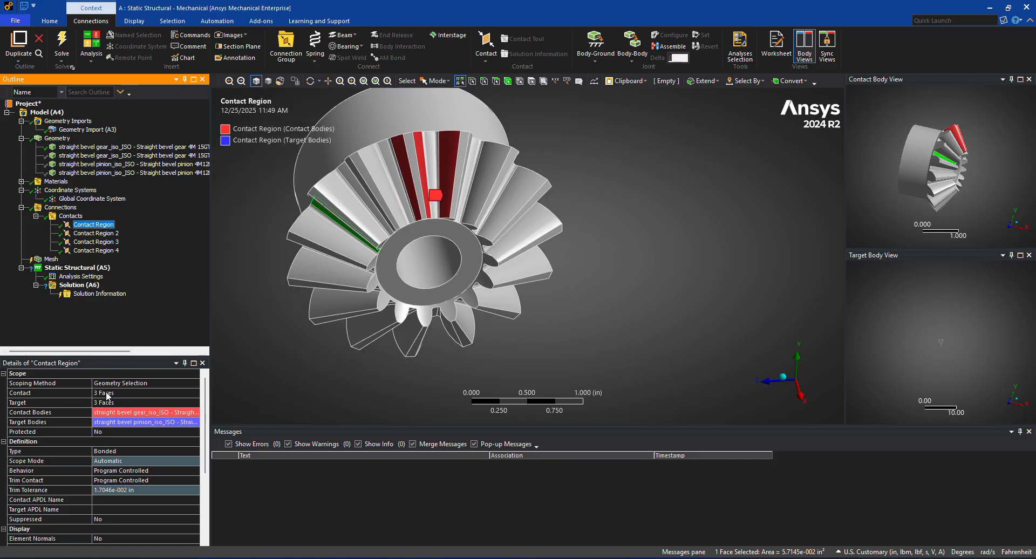
# Step: Scope the contact side of the first contact region to the single narrow tooth flank face selected earlier
pyautogui.click(108, 393)
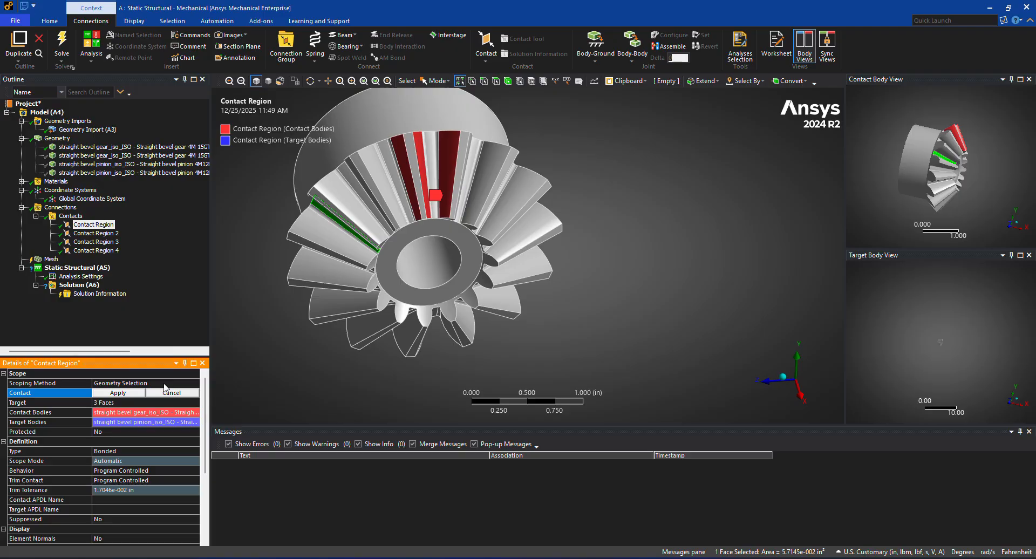
pyautogui.moveTo(319, 367); pyautogui.dragTo(363, 334, button='middle')
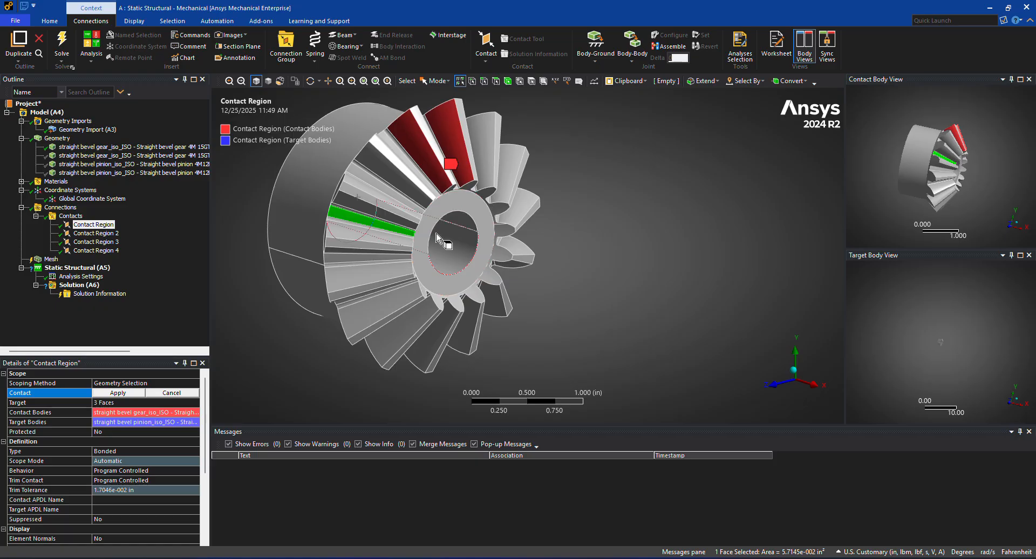
pyautogui.click(345, 240)
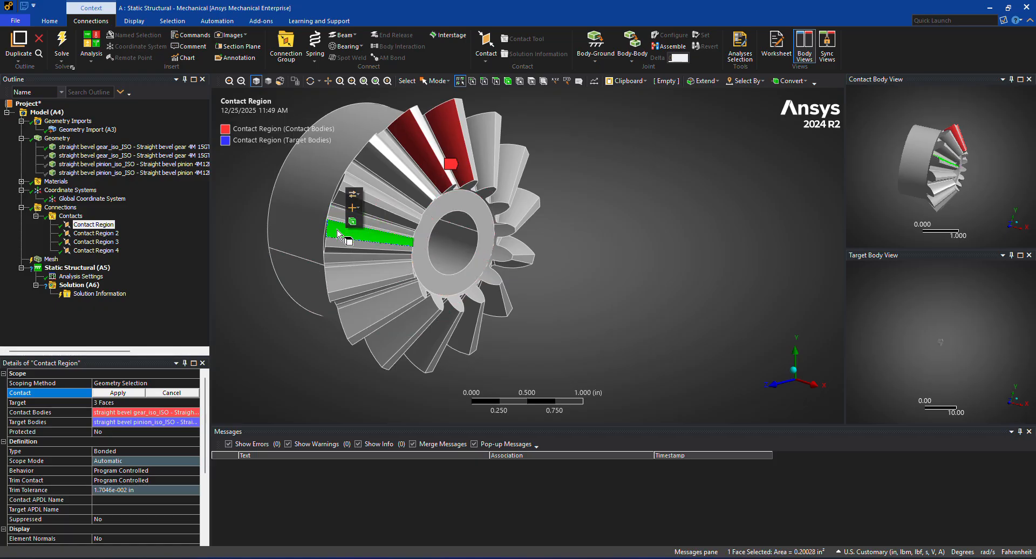
pyautogui.click(339, 219)
pyautogui.click(340, 218)
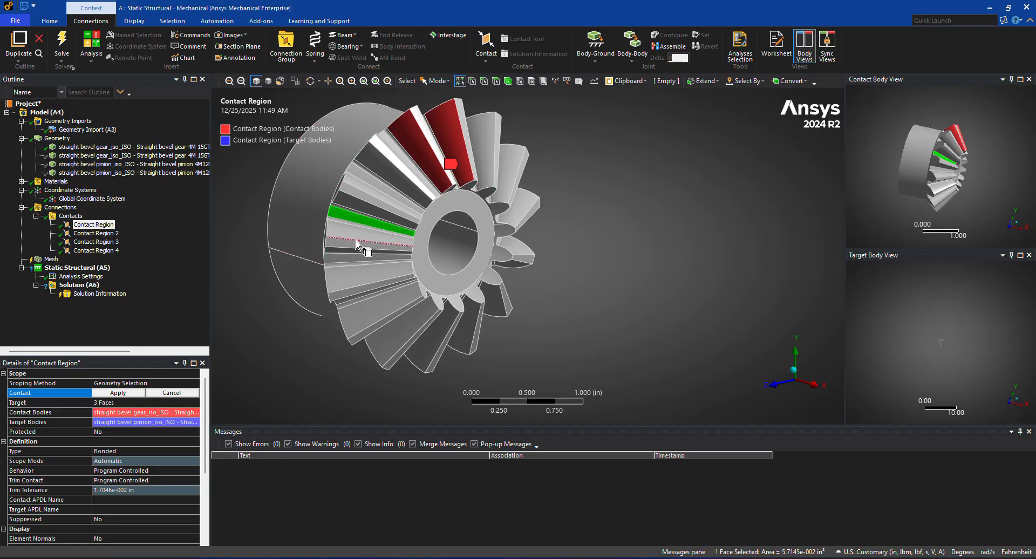
pyautogui.click(130, 393)
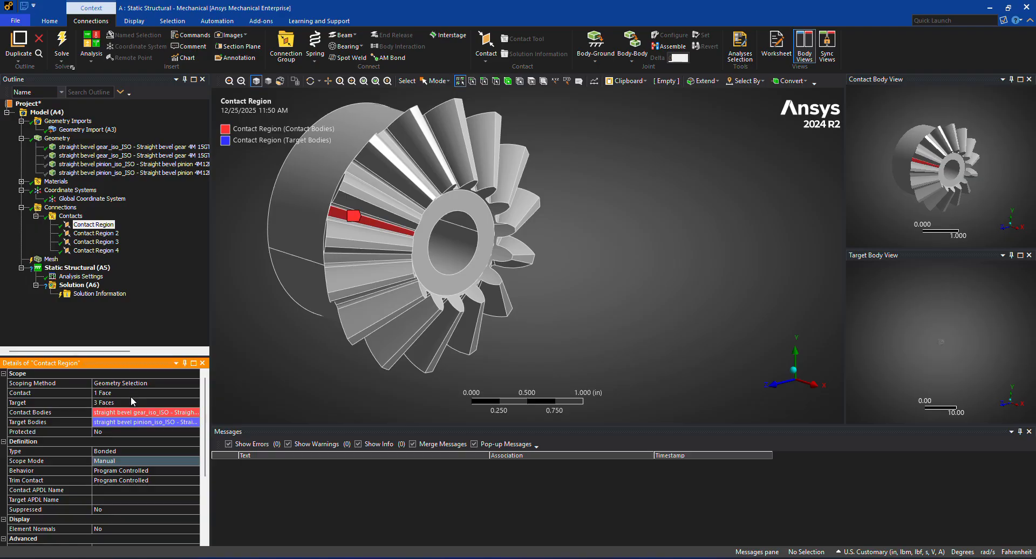
# Step: Reopen the contact scope, restrict selection to faces, and select the three same-side flank faces on each of two neighbouring gear teeth
pyautogui.click(131, 395)
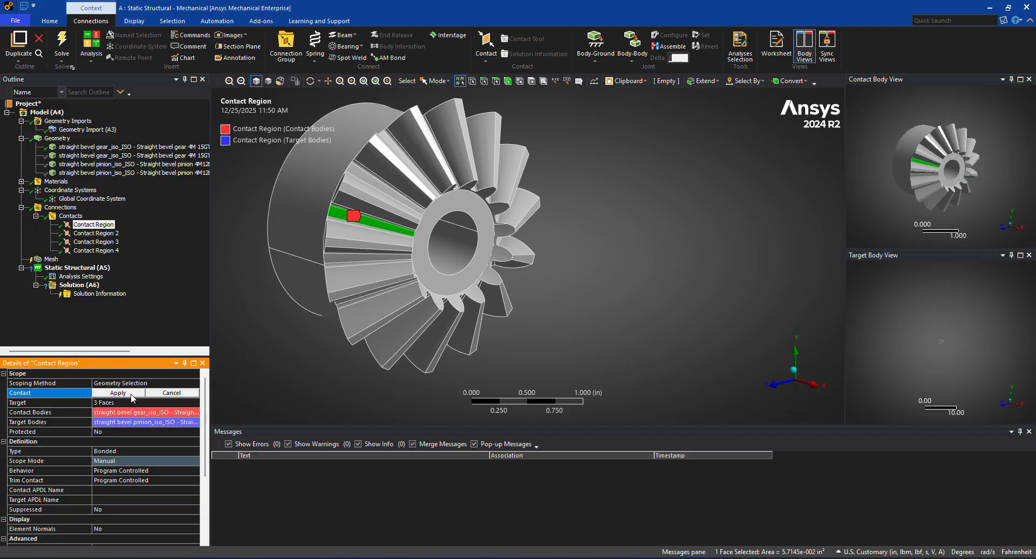
pyautogui.keyDown('ctrl'); pyautogui.click(334, 238); pyautogui.keyUp('ctrl')
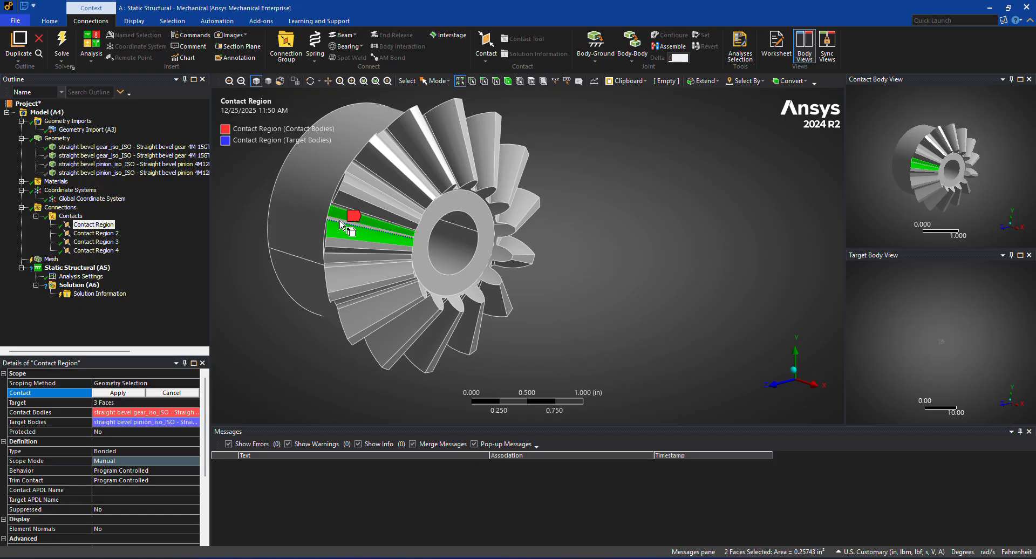
pyautogui.click(500, 79)
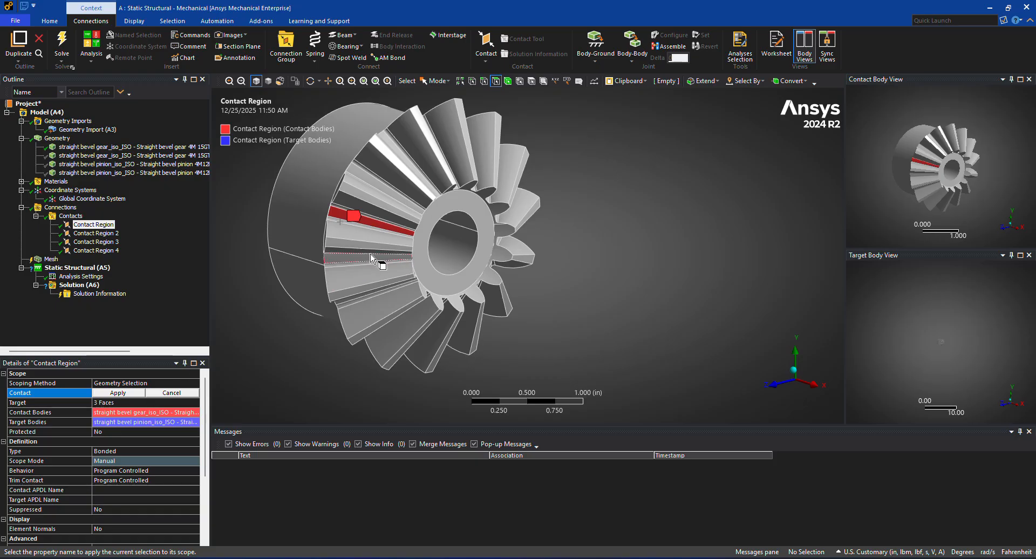
pyautogui.moveTo(355, 236); pyautogui.dragTo(355, 218)
pyautogui.moveTo(354, 236)
pyautogui.mouseDown(button='middle')
pyautogui.moveTo(339, 240)
pyautogui.moveTo(358, 220)
pyautogui.mouseUp(button='middle')
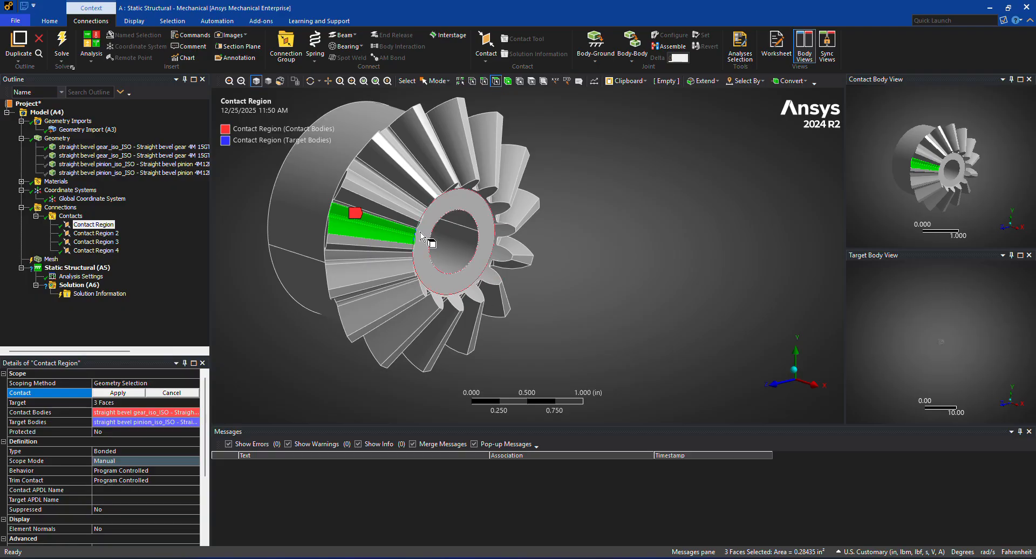
pyautogui.keyDown('ctrl'); pyautogui.click(379, 182); pyautogui.keyUp('ctrl')
pyautogui.keyDown('ctrl'); pyautogui.click(372, 189); pyautogui.keyUp('ctrl')
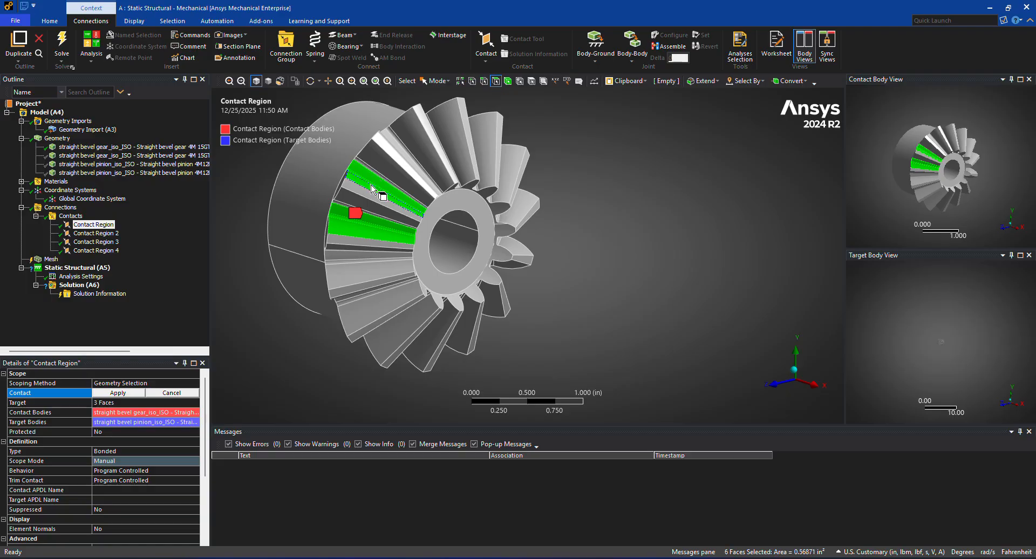
# Step: Add the three same-side flank faces of the next five bevel gear teeth to the contact selection, reaching 21 faces
pyautogui.moveTo(703, 265); pyautogui.dragTo(608, 230, button='middle')
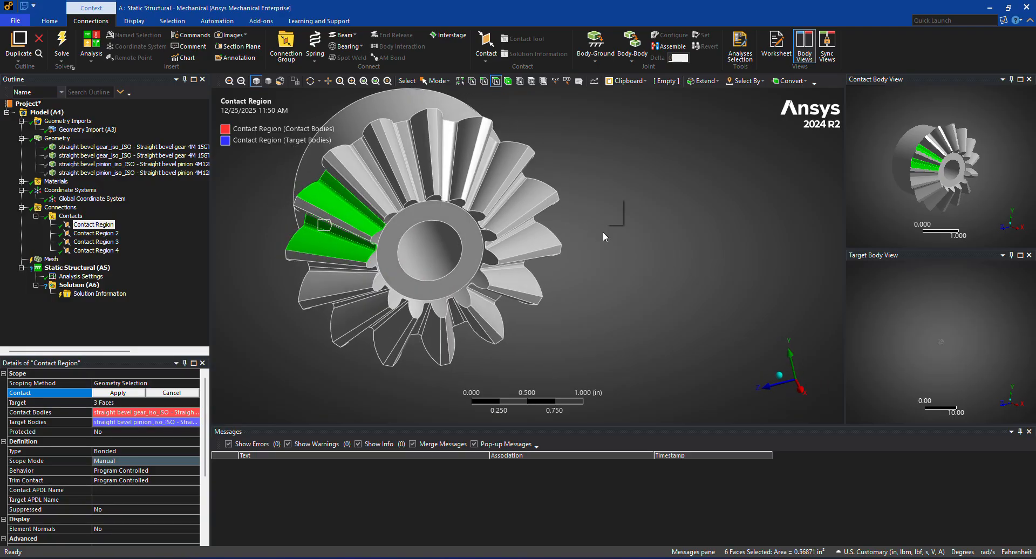
pyautogui.keyDown('ctrl'); pyautogui.click(361, 178); pyautogui.keyUp('ctrl')
pyautogui.keyDown('ctrl'); pyautogui.click(377, 173); pyautogui.keyUp('ctrl')
pyautogui.keyDown('ctrl'); pyautogui.click(391, 166); pyautogui.keyUp('ctrl')
pyautogui.keyDown('ctrl'); pyautogui.click(402, 160); pyautogui.keyUp('ctrl')
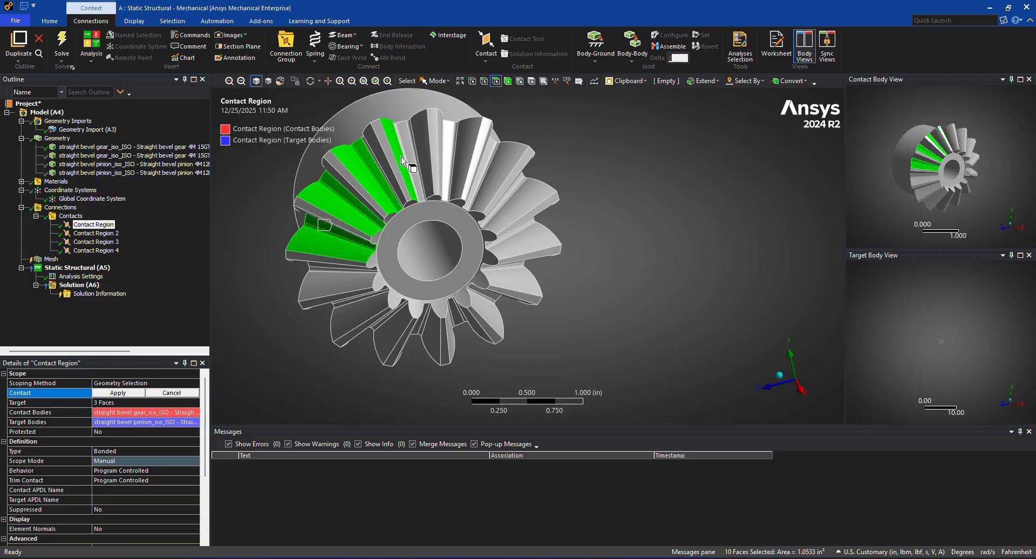
pyautogui.keyDown('ctrl'); pyautogui.moveTo(401, 157); pyautogui.dragTo(408, 155); pyautogui.keyUp('ctrl')
pyautogui.moveTo(455, 154); pyautogui.dragTo(441, 161, button='middle')
pyautogui.keyDown('ctrl'); pyautogui.click(437, 152); pyautogui.keyUp('ctrl')
pyautogui.keyDown('ctrl'); pyautogui.click(442, 152); pyautogui.keyUp('ctrl')
pyautogui.keyDown('ctrl'); pyautogui.click(449, 152); pyautogui.keyUp('ctrl')
pyautogui.moveTo(519, 190); pyautogui.dragTo(497, 168, button='middle')
pyautogui.keyDown('ctrl'); pyautogui.click(481, 150); pyautogui.keyUp('ctrl')
pyautogui.keyDown('ctrl'); pyautogui.click(483, 153); pyautogui.keyUp('ctrl')
pyautogui.keyDown('ctrl'); pyautogui.click(489, 159); pyautogui.keyUp('ctrl')
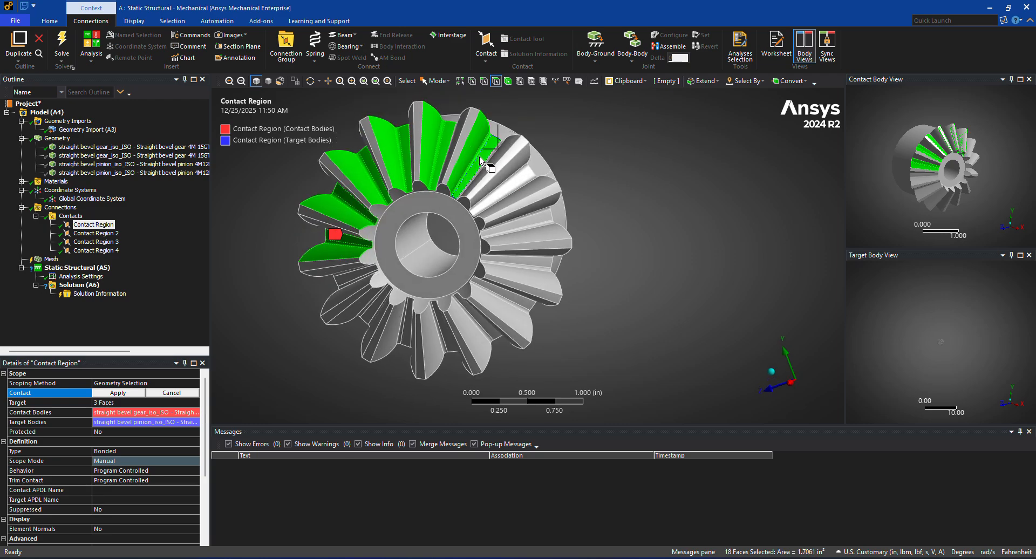
pyautogui.keyDown('ctrl'); pyautogui.click(515, 173); pyautogui.keyUp('ctrl')
pyautogui.keyDown('ctrl'); pyautogui.click(518, 175); pyautogui.keyUp('ctrl')
pyautogui.keyDown('ctrl'); pyautogui.click(522, 181); pyautogui.keyUp('ctrl')
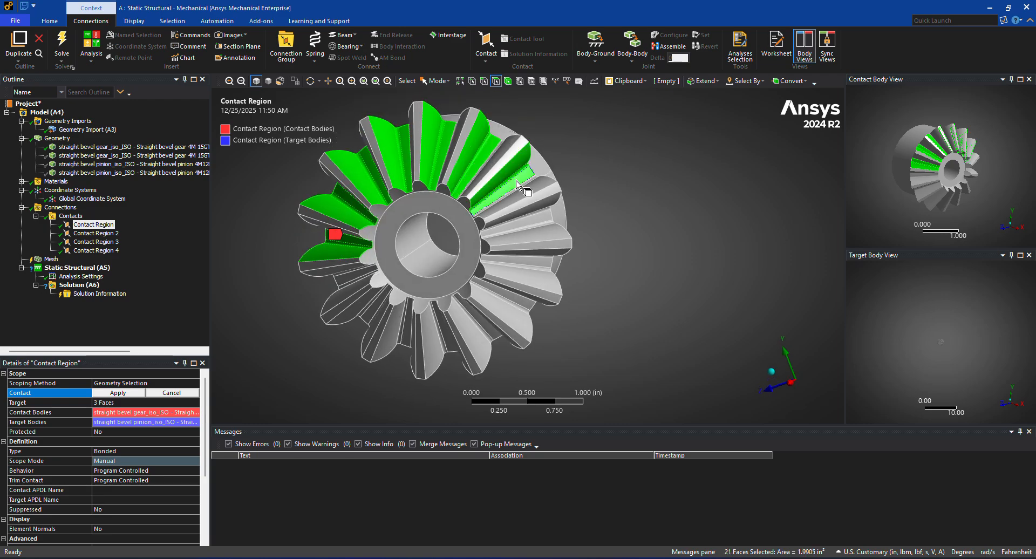
# Step: Continue around the bevel gear, adding the matching three flank faces of three more teeth for 30 selected faces
pyautogui.moveTo(642, 233); pyautogui.dragTo(640, 200, button='middle')
pyautogui.keyDown('ctrl'); pyautogui.click(538, 187); pyautogui.keyUp('ctrl')
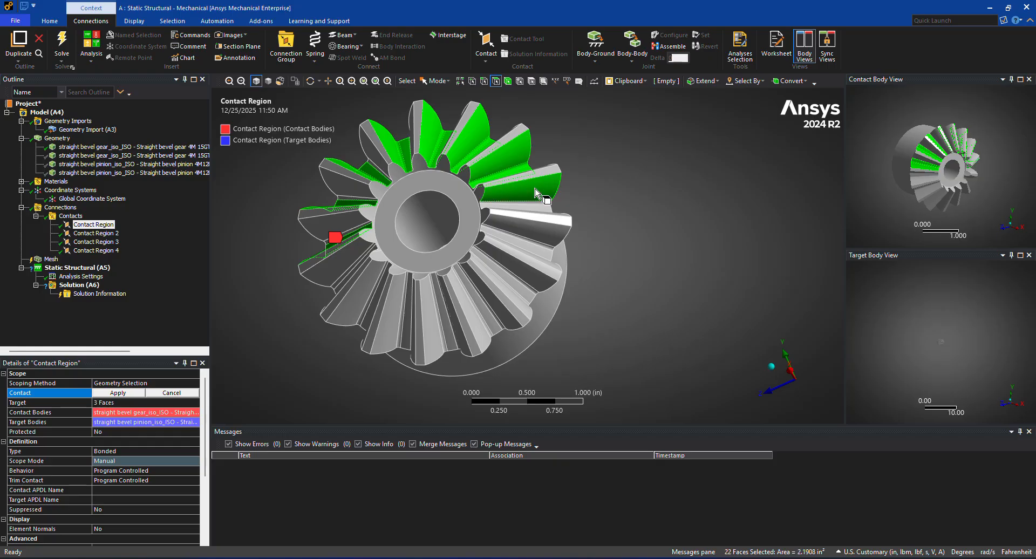
pyautogui.keyDown('ctrl'); pyautogui.click(540, 200); pyautogui.keyUp('ctrl')
pyautogui.keyDown('ctrl'); pyautogui.click(540, 209); pyautogui.keyUp('ctrl')
pyautogui.moveTo(614, 249); pyautogui.dragTo(605, 281, button='middle')
pyautogui.keyDown('ctrl'); pyautogui.click(538, 265); pyautogui.keyUp('ctrl')
pyautogui.keyDown('ctrl'); pyautogui.click(541, 272); pyautogui.keyUp('ctrl')
pyautogui.keyDown('ctrl'); pyautogui.click(546, 283); pyautogui.keyUp('ctrl')
pyautogui.keyDown('ctrl'); pyautogui.click(531, 296); pyautogui.keyUp('ctrl')
pyautogui.keyDown('ctrl'); pyautogui.click(503, 300); pyautogui.keyUp('ctrl')
pyautogui.keyDown('ctrl'); pyautogui.click(502, 298); pyautogui.keyUp('ctrl')
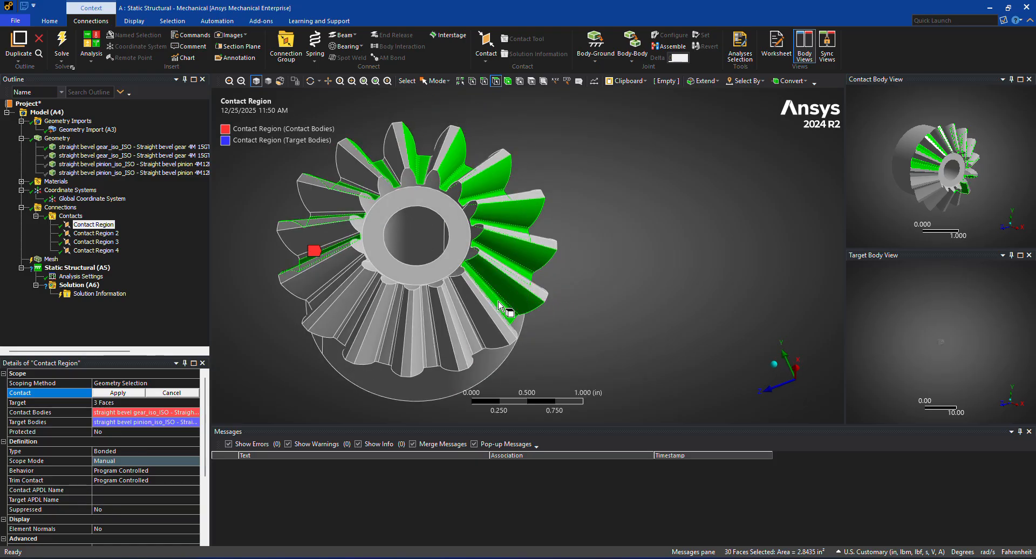
# Step: Add the matching flank faces of the last five bevel gear teeth to complete the 45-face contact selection
pyautogui.moveTo(503, 305); pyautogui.dragTo(500, 319, button='middle')
pyautogui.keyDown('ctrl'); pyautogui.click(499, 318); pyautogui.keyUp('ctrl')
pyautogui.keyDown('ctrl'); pyautogui.click(488, 322); pyautogui.keyUp('ctrl')
pyautogui.keyDown('ctrl'); pyautogui.click(479, 327); pyautogui.keyUp('ctrl')
pyautogui.moveTo(548, 364); pyautogui.dragTo(553, 355, button='middle')
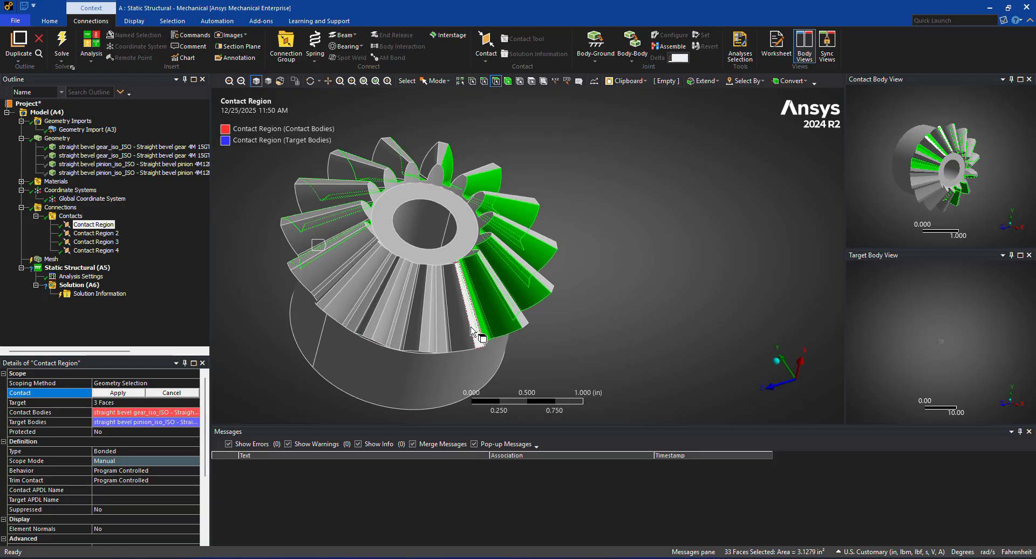
pyautogui.keyDown('ctrl'); pyautogui.click(458, 315); pyautogui.keyUp('ctrl')
pyautogui.keyDown('ctrl'); pyautogui.click(450, 324); pyautogui.keyUp('ctrl')
pyautogui.keyDown('ctrl'); pyautogui.click(443, 335); pyautogui.keyUp('ctrl')
pyautogui.moveTo(444, 335); pyautogui.dragTo(436, 344, button='middle')
pyautogui.keyDown('ctrl'); pyautogui.click(434, 347); pyautogui.keyUp('ctrl')
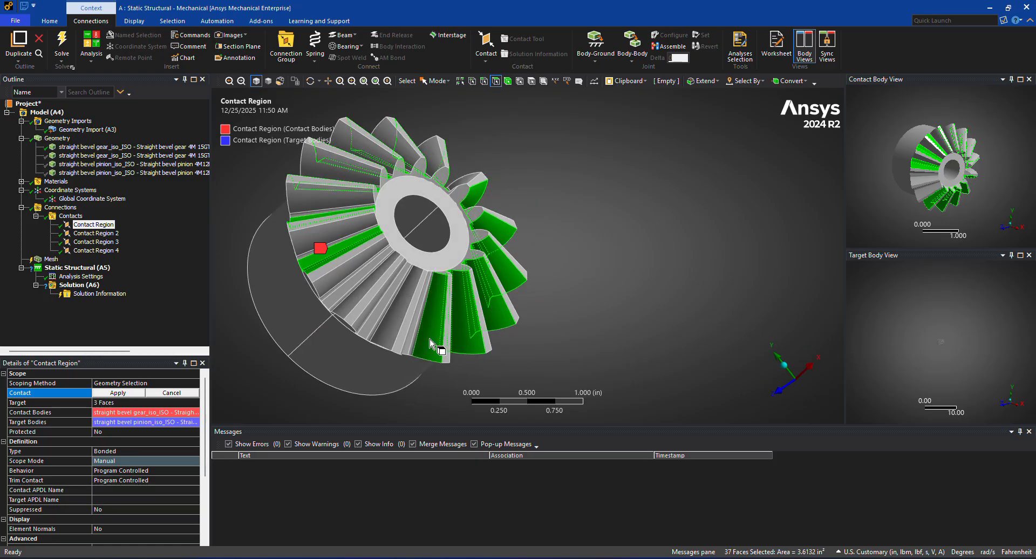
pyautogui.keyDown('ctrl'); pyautogui.click(424, 346); pyautogui.keyUp('ctrl')
pyautogui.keyDown('ctrl'); pyautogui.click(416, 343); pyautogui.keyUp('ctrl')
pyautogui.keyDown('ctrl'); pyautogui.click(405, 339); pyautogui.keyUp('ctrl')
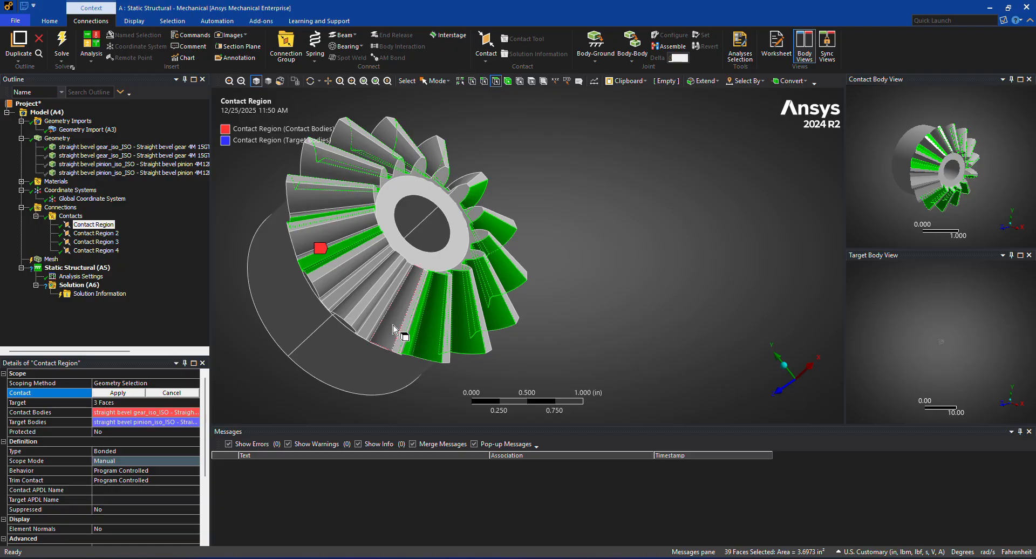
pyautogui.keyDown('ctrl'); pyautogui.click(393, 336); pyautogui.keyUp('ctrl')
pyautogui.keyDown('ctrl'); pyautogui.click(381, 330); pyautogui.keyUp('ctrl')
pyautogui.moveTo(318, 340); pyautogui.dragTo(336, 362, button='middle')
pyautogui.keyDown('ctrl'); pyautogui.click(356, 355); pyautogui.keyUp('ctrl')
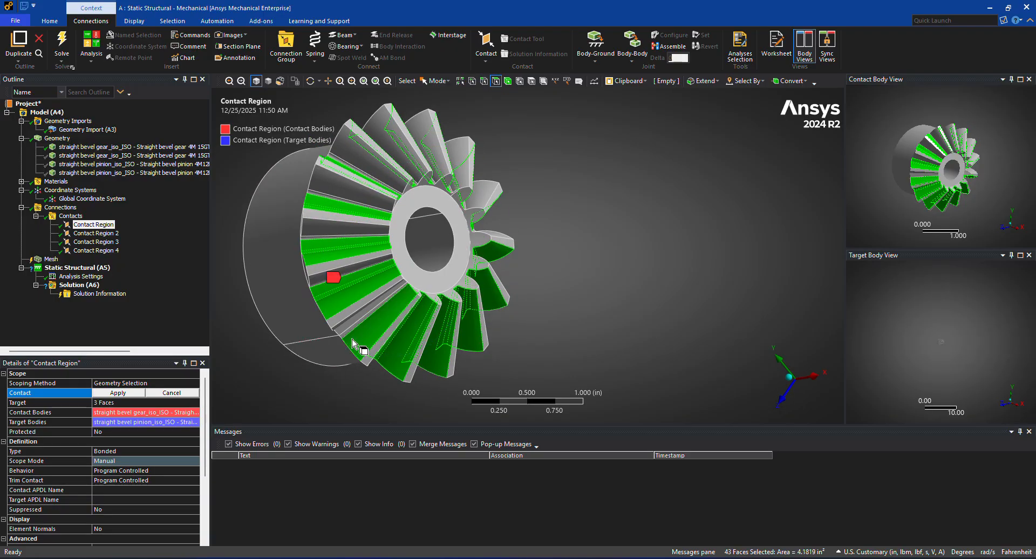
pyautogui.keyDown('ctrl'); pyautogui.click(351, 345); pyautogui.keyUp('ctrl')
pyautogui.keyDown('ctrl'); pyautogui.click(346, 333); pyautogui.keyUp('ctrl')
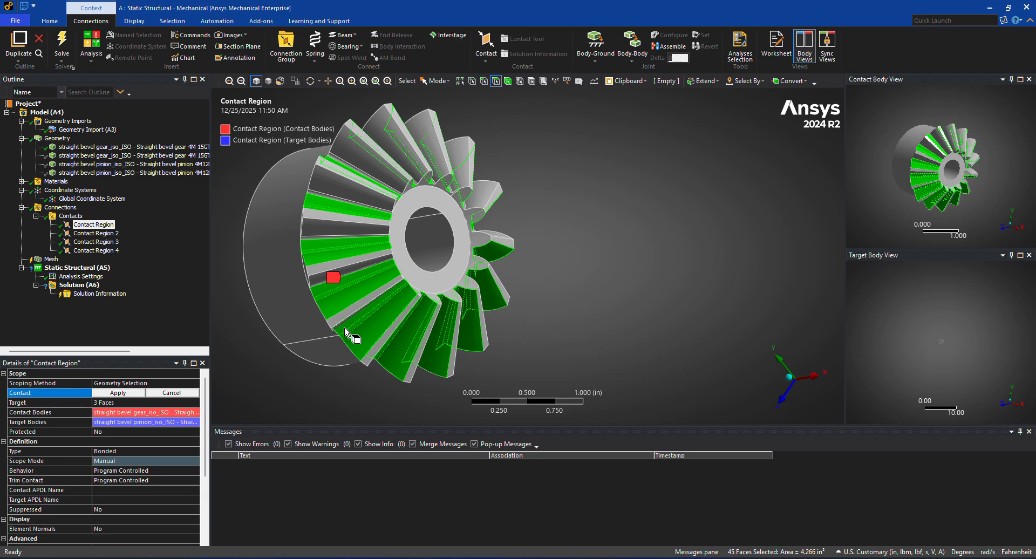
# Step: Check the selected flanks around the gear and apply the 45 faces as the first contact region's contact scope
pyautogui.moveTo(348, 335); pyautogui.dragTo(581, 343, button='middle')
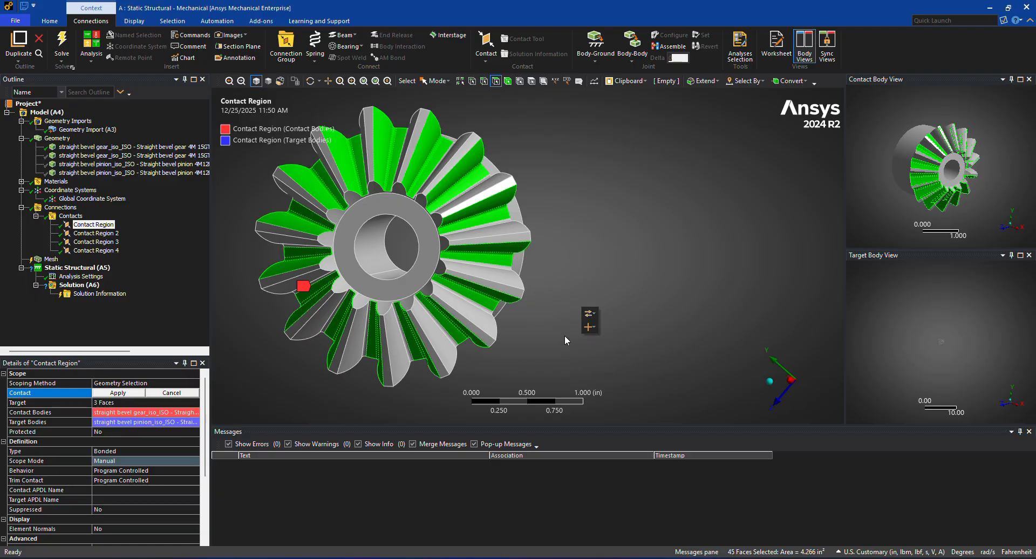
pyautogui.scroll(2, 348, 159)
pyautogui.scroll(-2, 388, 168)
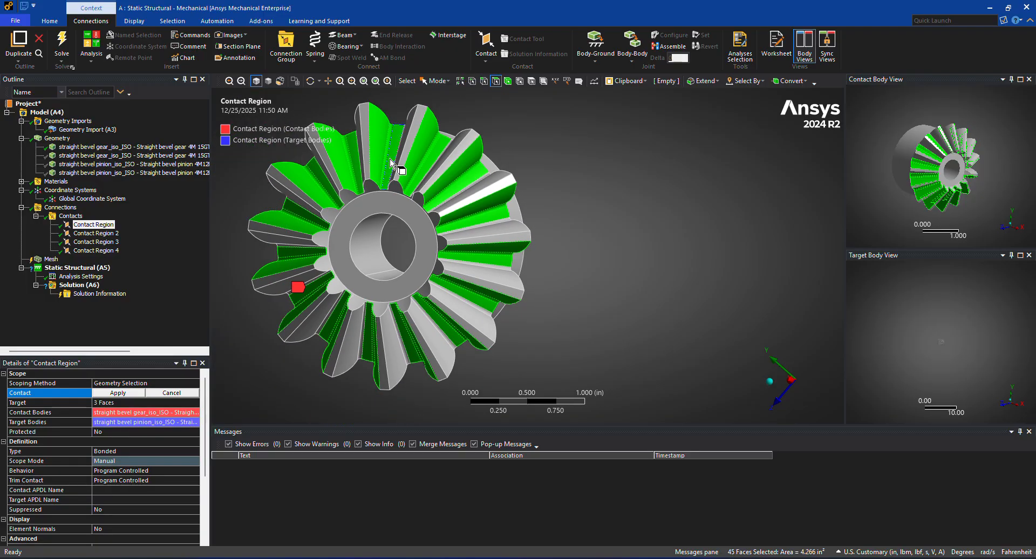
pyautogui.scroll(4, 394, 169)
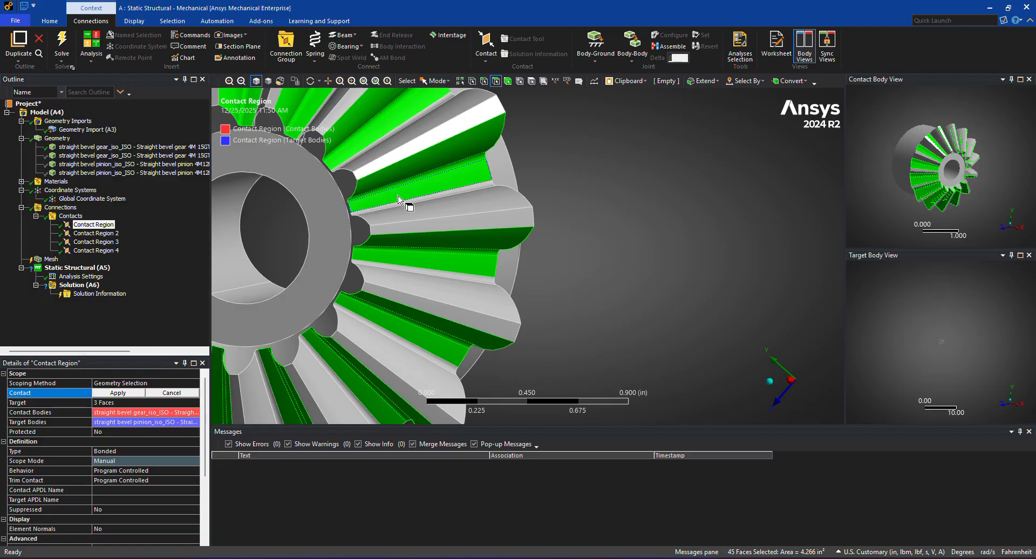
pyautogui.click(119, 392)
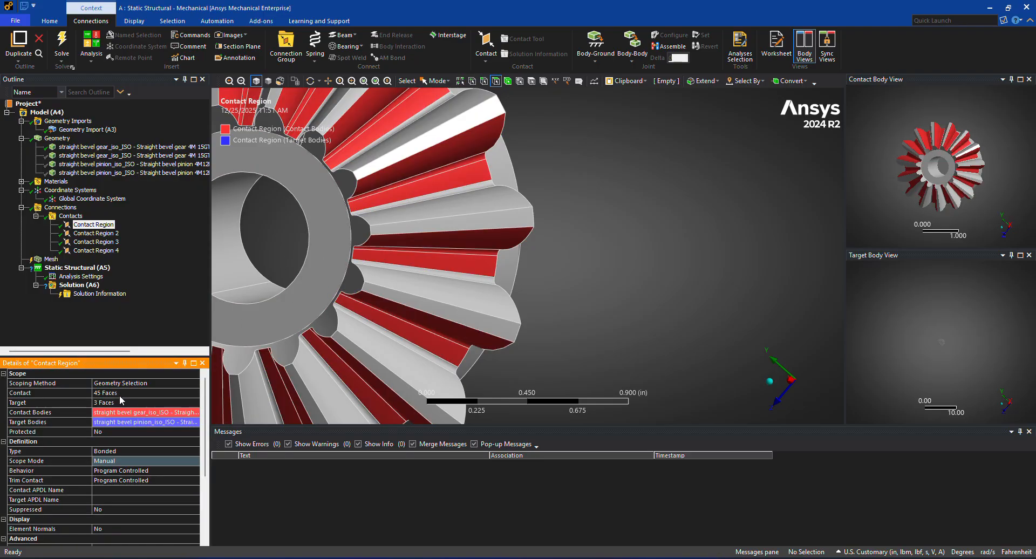
pyautogui.scroll(-3, 421, 305)
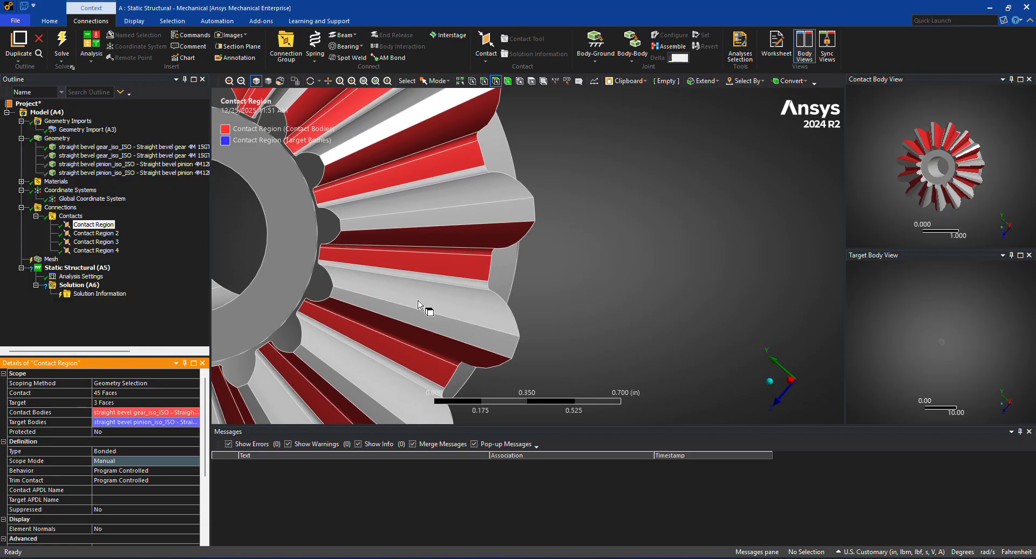
pyautogui.scroll(-2, 419, 302)
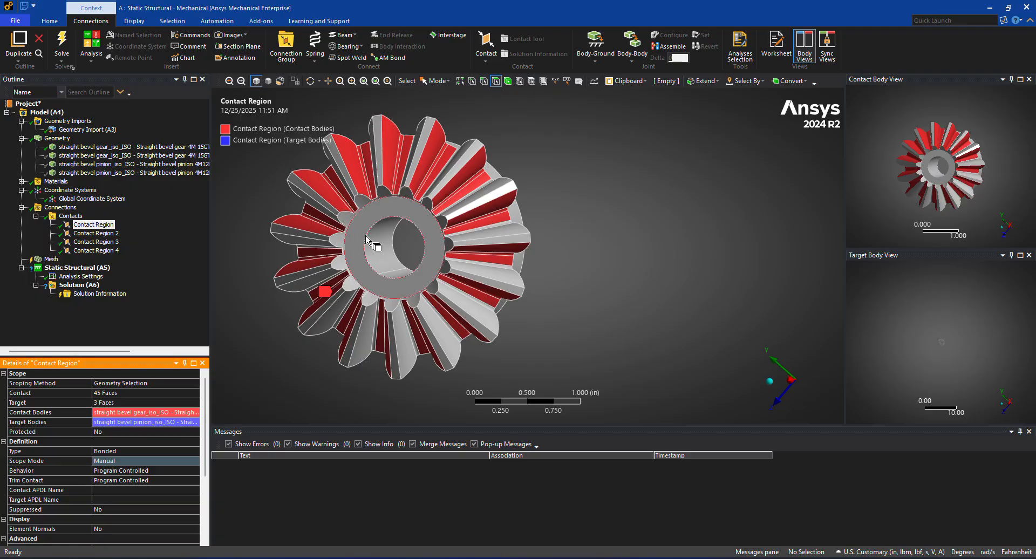
pyautogui.moveTo(273, 376); pyautogui.dragTo(300, 371, button='middle')
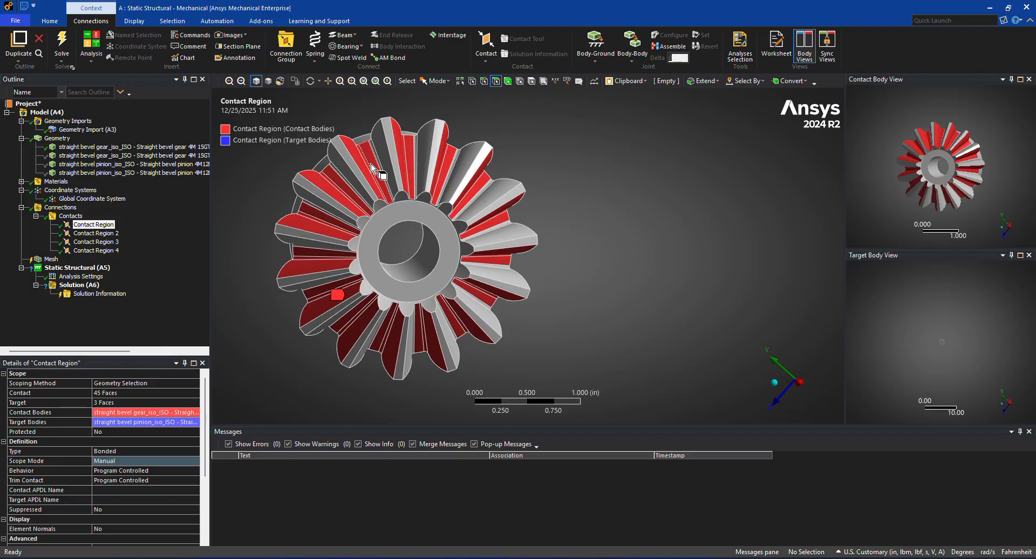
# Step: Leave the target scope unchanged and show the second bevel gear and both pinions again
pyautogui.click(106, 402)
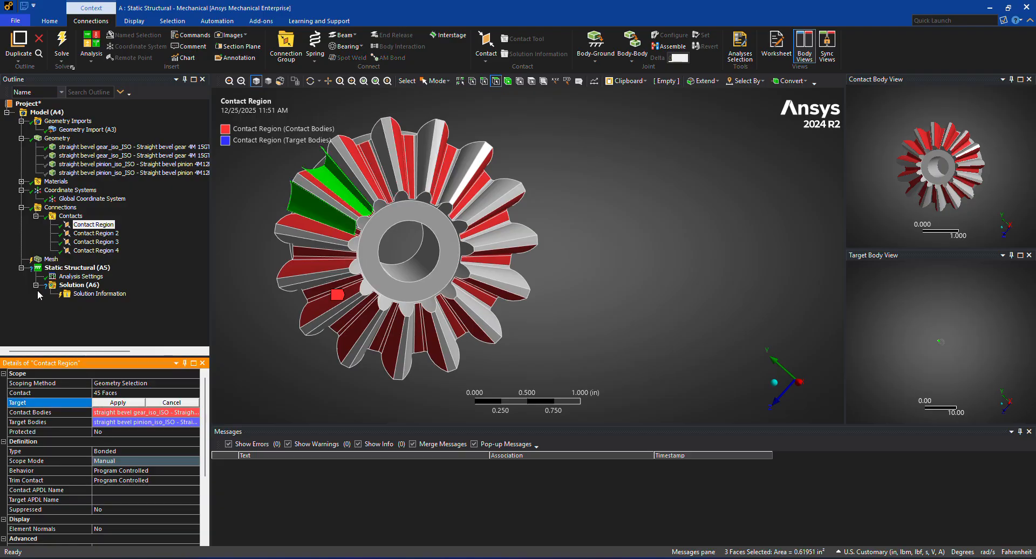
pyautogui.click(90, 167)
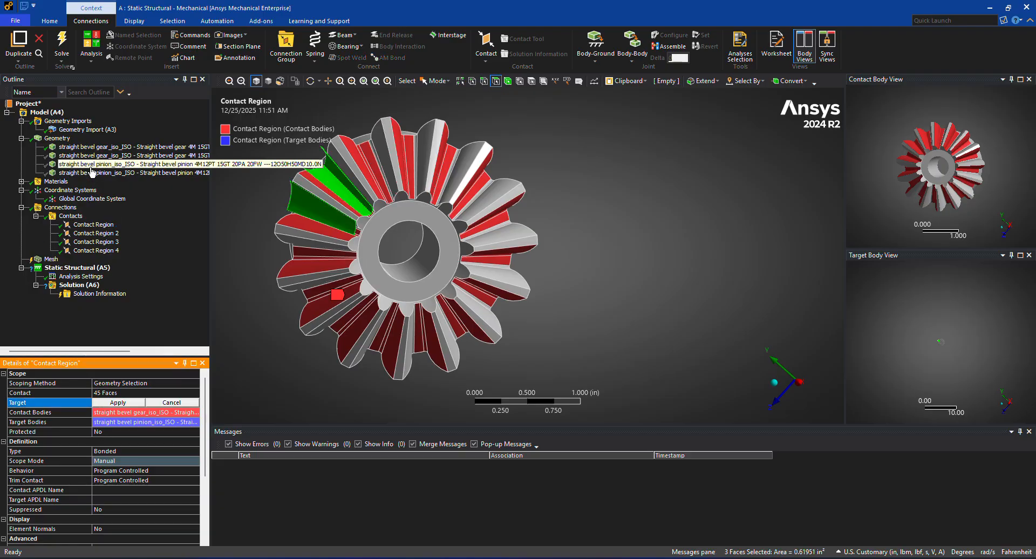
pyautogui.moveTo(249, 211); pyautogui.dragTo(328, 237, button='middle')
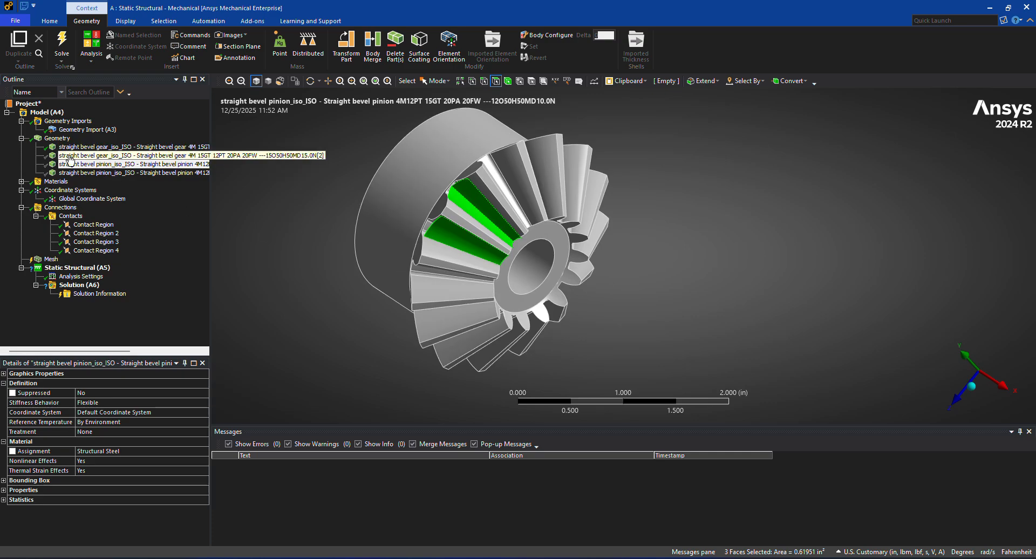
pyautogui.keyDown('ctrl'); pyautogui.click(144, 157); pyautogui.keyUp('ctrl')
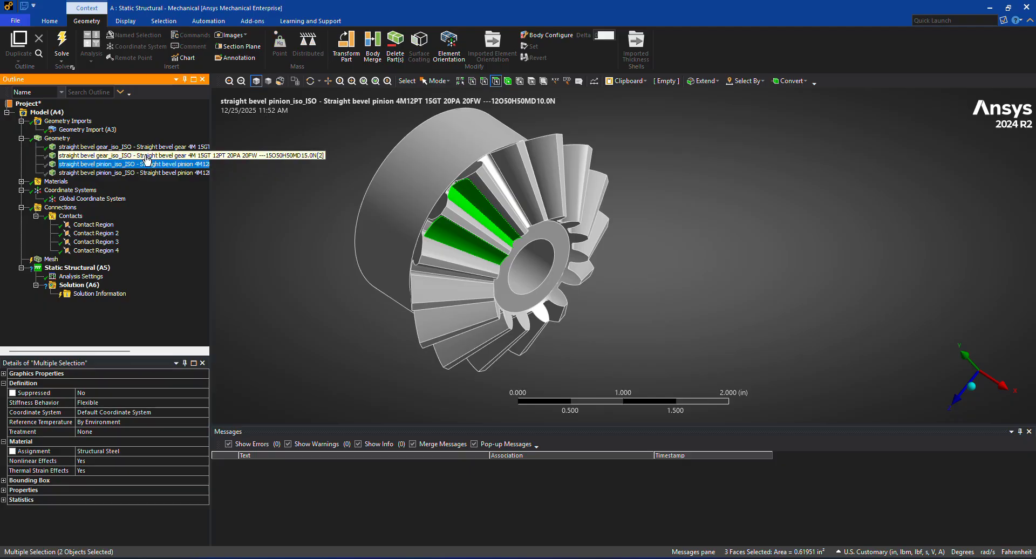
pyautogui.keyDown('ctrl'); pyautogui.click(140, 171); pyautogui.keyUp('ctrl')
pyautogui.rightClick(137, 163)
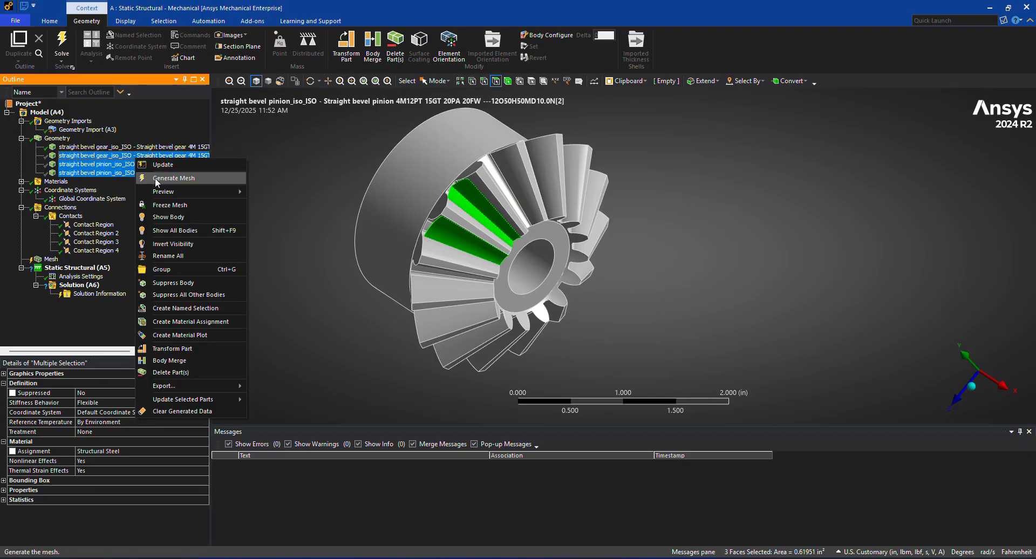
pyautogui.click(171, 205)
pyautogui.moveTo(315, 259); pyautogui.dragTo(180, 230)
# Step: Reopen the first contact region and examine where its contact gear meshes with the target pinion
pyautogui.click(93, 225)
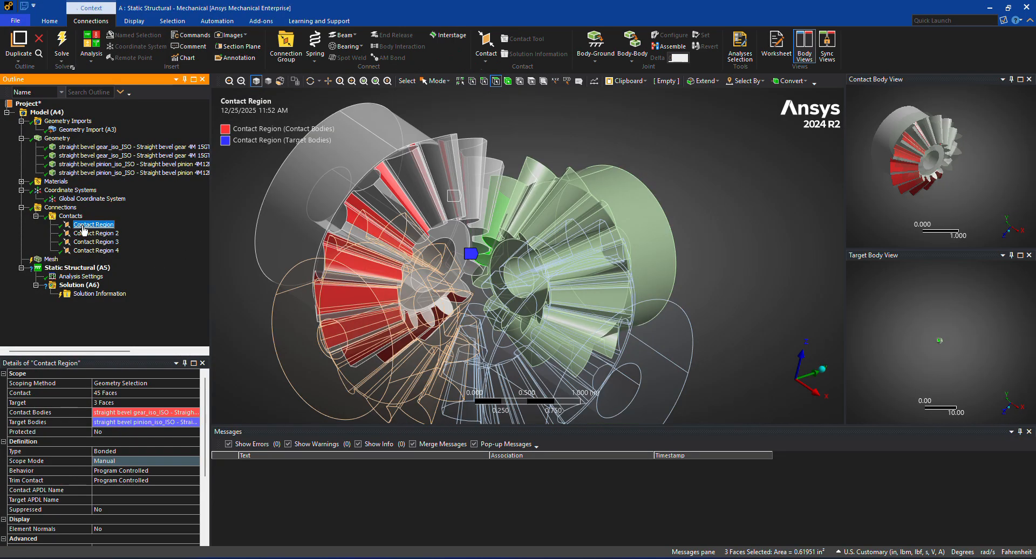
pyautogui.moveTo(275, 263); pyautogui.dragTo(276, 255)
pyautogui.moveTo(276, 254); pyautogui.dragTo(254, 274, button='middle')
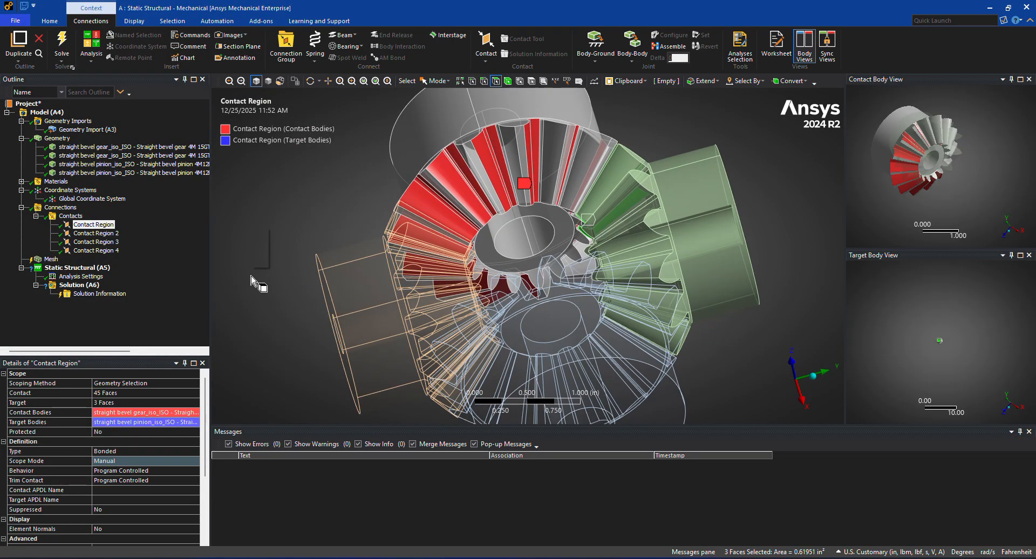
pyautogui.moveTo(434, 181); pyautogui.dragTo(508, 210, button='middle')
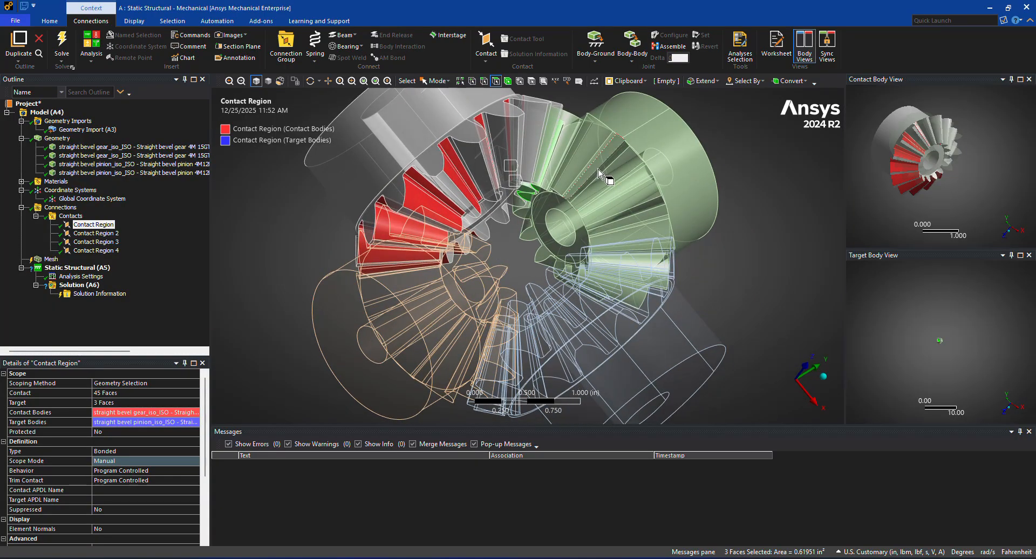
# Step: Set the target of the first contact region to one tooth flank face on the green pinion beside the meshing gear
pyautogui.moveTo(616, 211); pyautogui.dragTo(604, 146, button='middle')
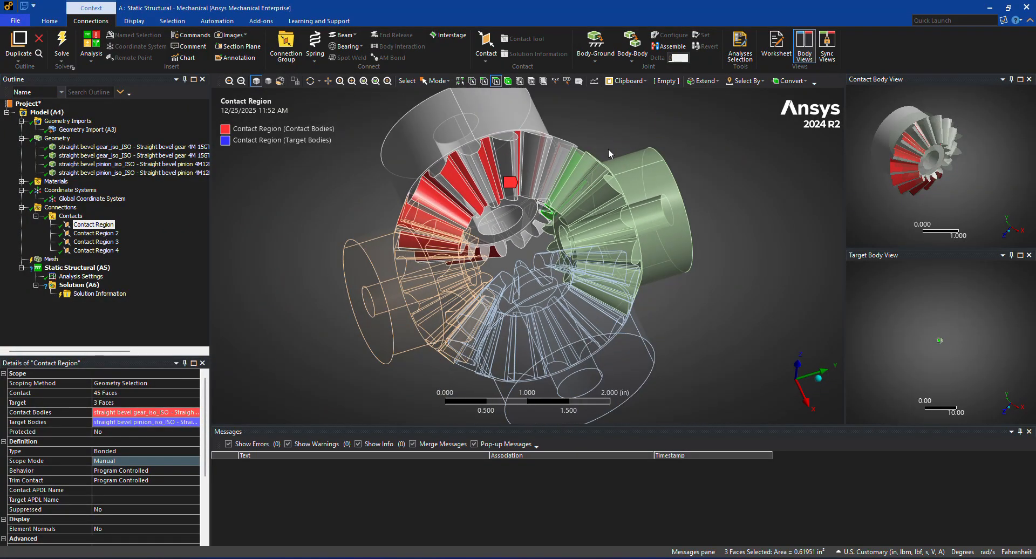
pyautogui.click(352, 81)
pyautogui.moveTo(529, 133); pyautogui.dragTo(658, 257)
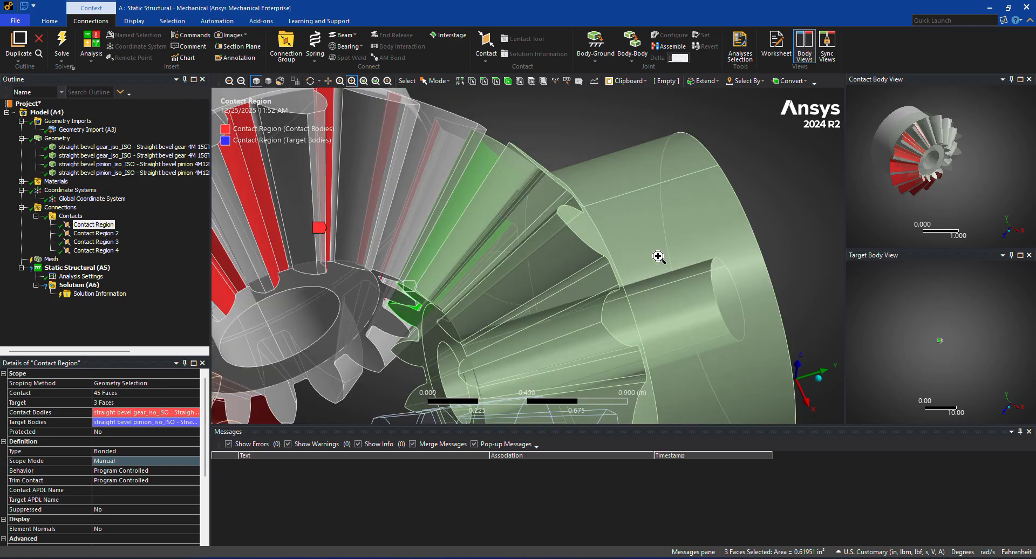
pyautogui.moveTo(657, 255); pyautogui.dragTo(590, 171, button='middle')
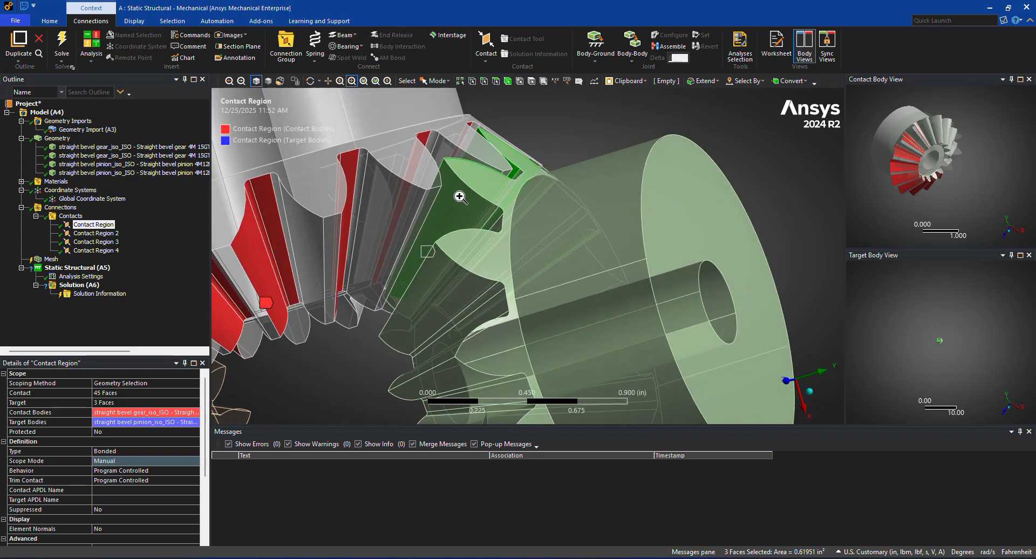
pyautogui.click(434, 80)
pyautogui.click(450, 91)
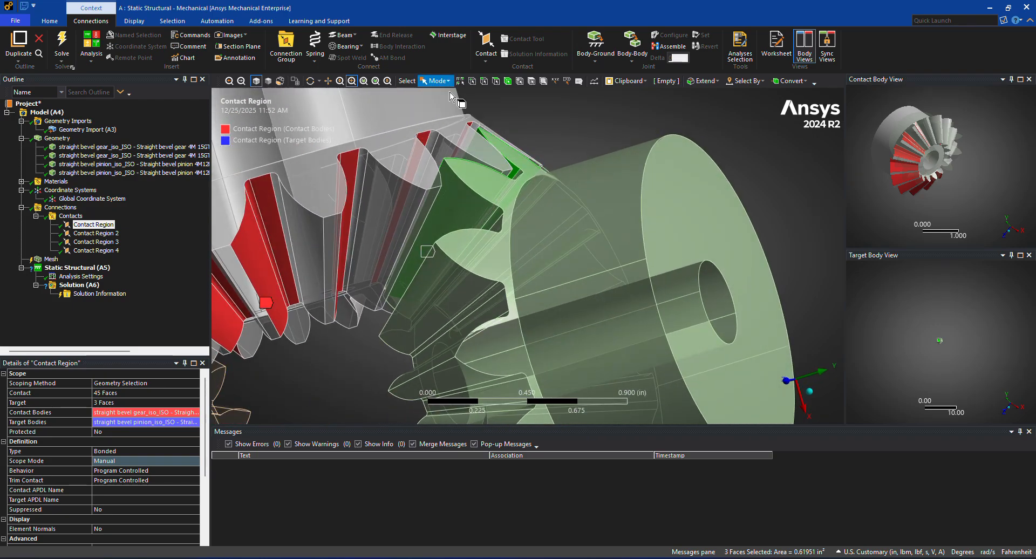
pyautogui.click(458, 193)
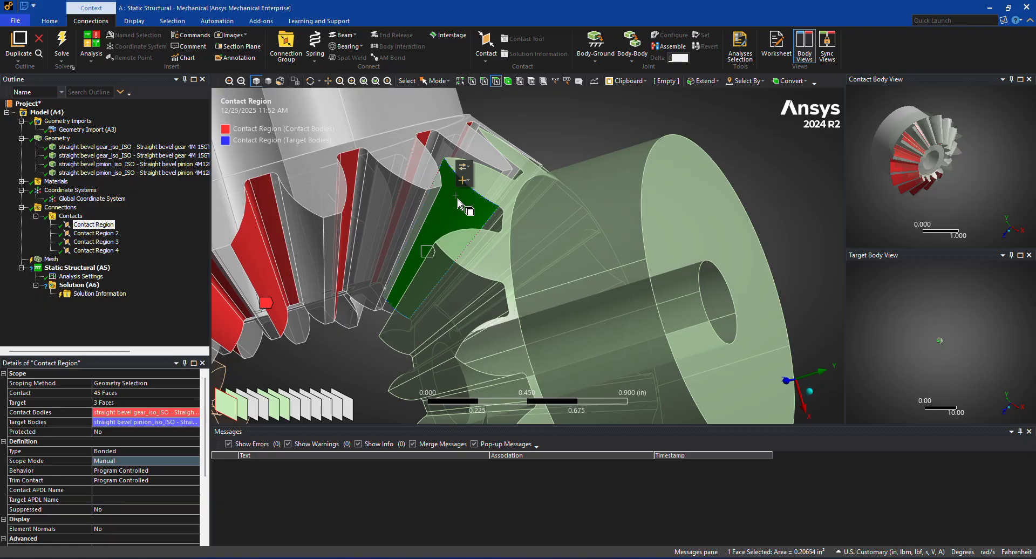
pyautogui.moveTo(564, 122); pyautogui.dragTo(294, 357, button='middle')
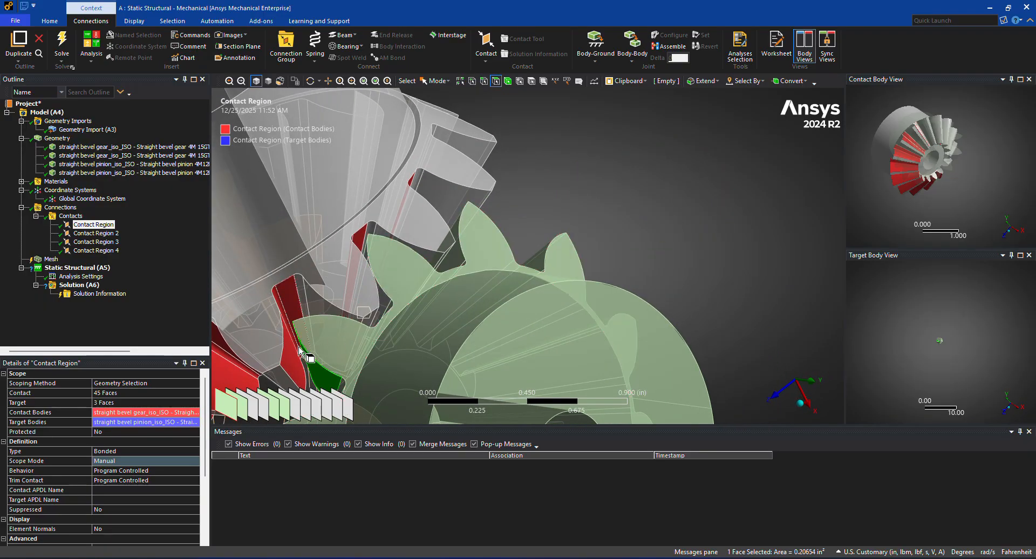
pyautogui.moveTo(462, 293); pyautogui.dragTo(470, 312, button='middle')
pyautogui.click(461, 331)
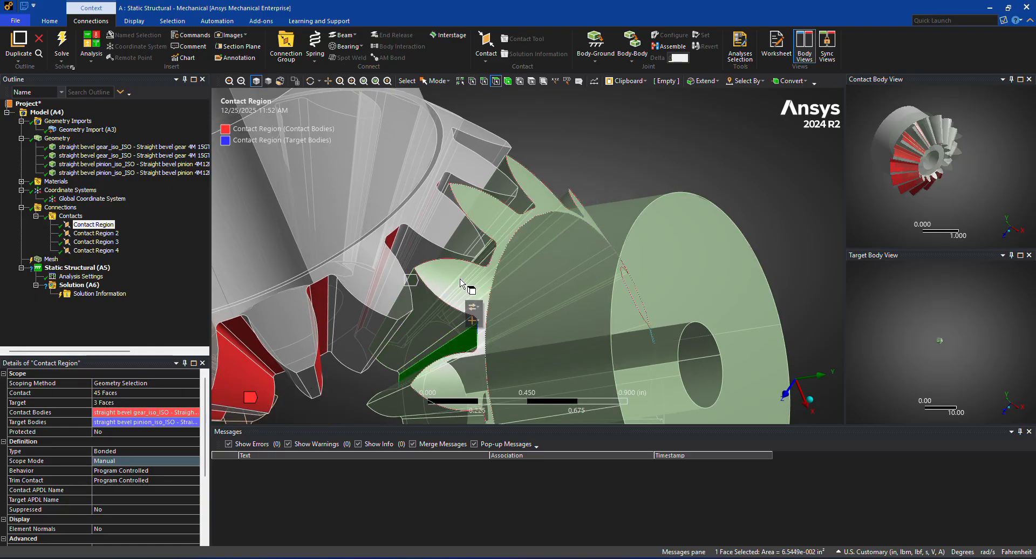
pyautogui.moveTo(486, 274); pyautogui.dragTo(518, 286, button='middle')
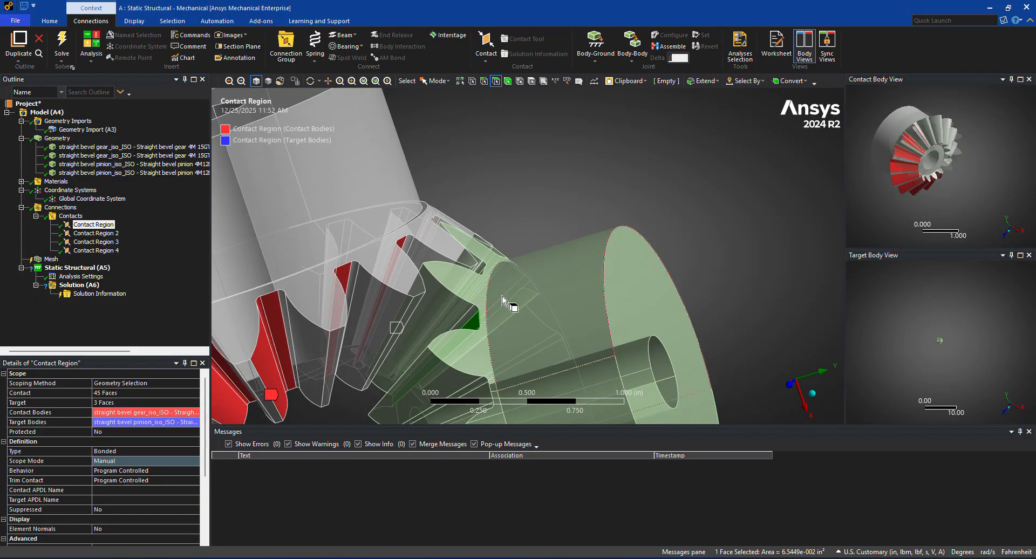
pyautogui.click(445, 308)
pyautogui.click(98, 403)
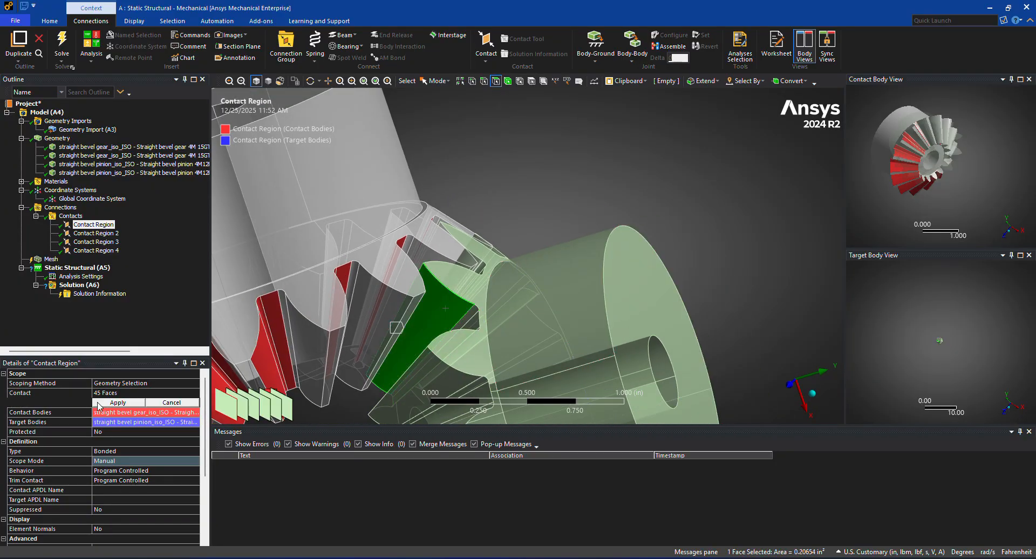
pyautogui.click(98, 405)
pyautogui.moveTo(486, 270); pyautogui.dragTo(535, 216, button='middle')
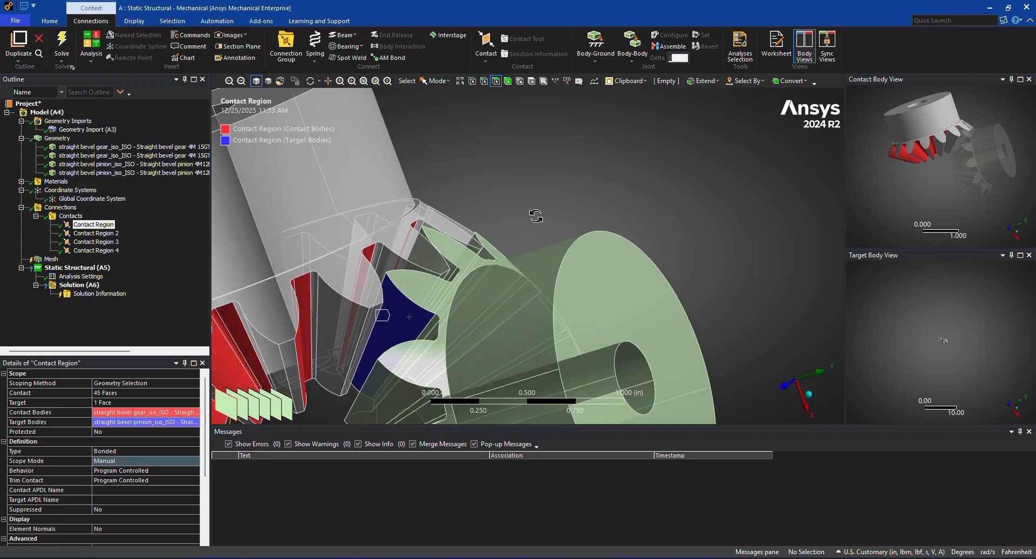
pyautogui.scroll(-2, 345, 182)
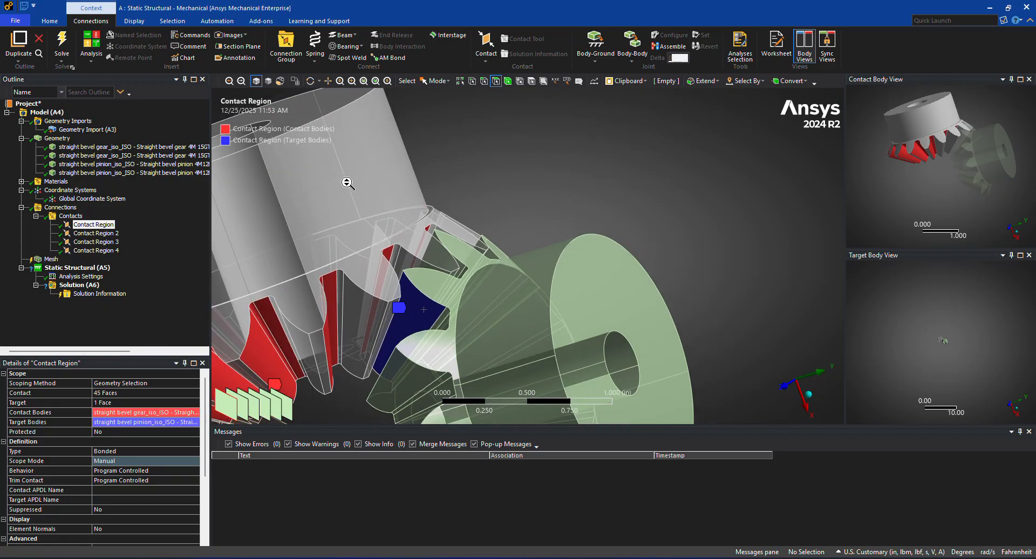
pyautogui.scroll(-4, 348, 183)
pyautogui.moveTo(568, 189); pyautogui.dragTo(479, 234, button='middle')
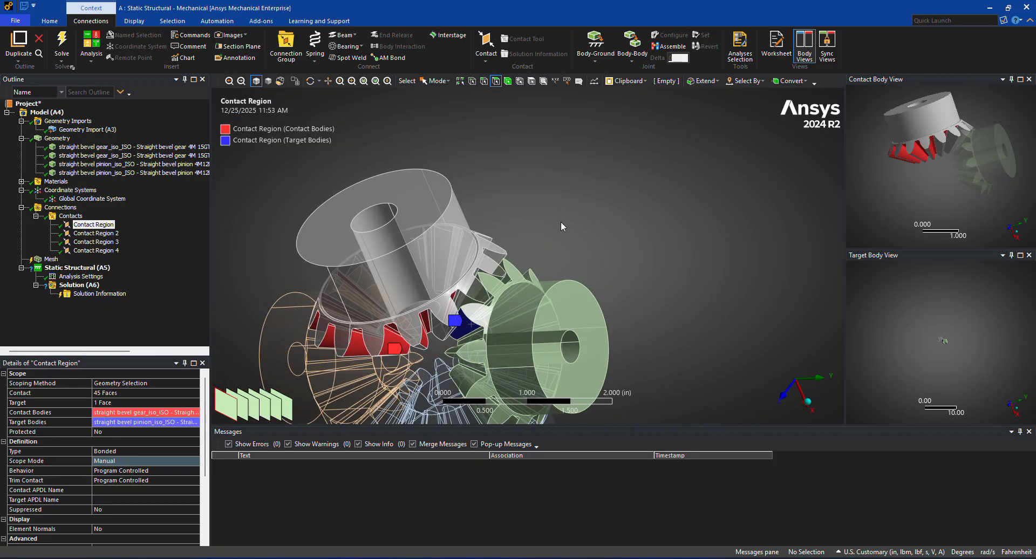
pyautogui.click(76, 173)
pyautogui.keyDown('ctrl'); pyautogui.click(76, 156); pyautogui.keyUp('ctrl')
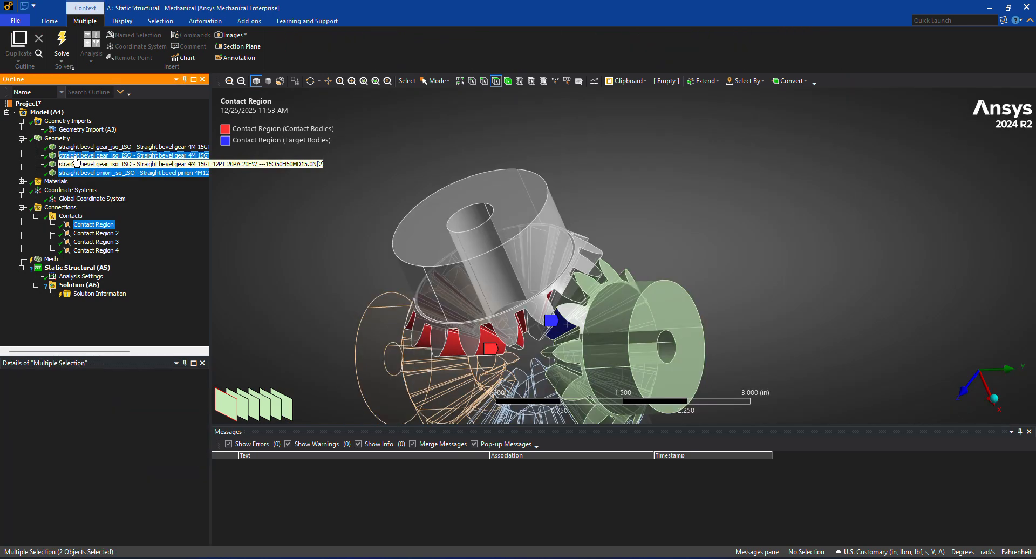
pyautogui.keyDown('ctrl'); pyautogui.click(77, 149); pyautogui.keyUp('ctrl')
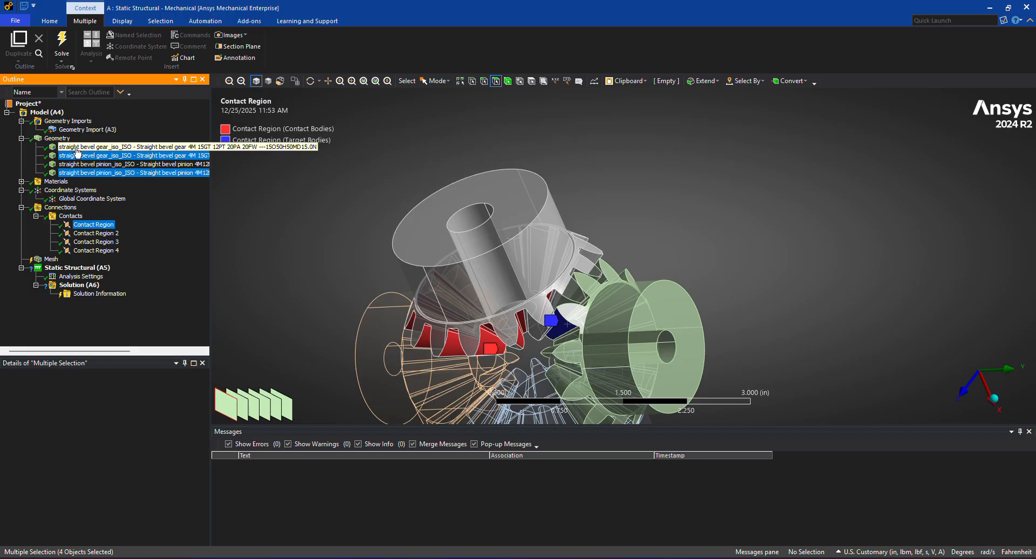
pyautogui.rightClick(77, 150)
pyautogui.click(347, 211)
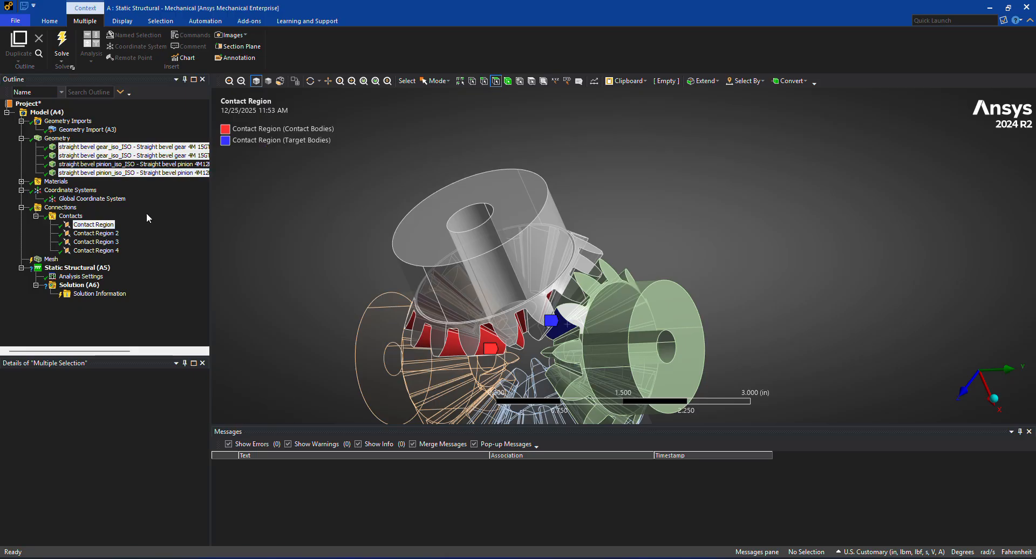
pyautogui.click(176, 226)
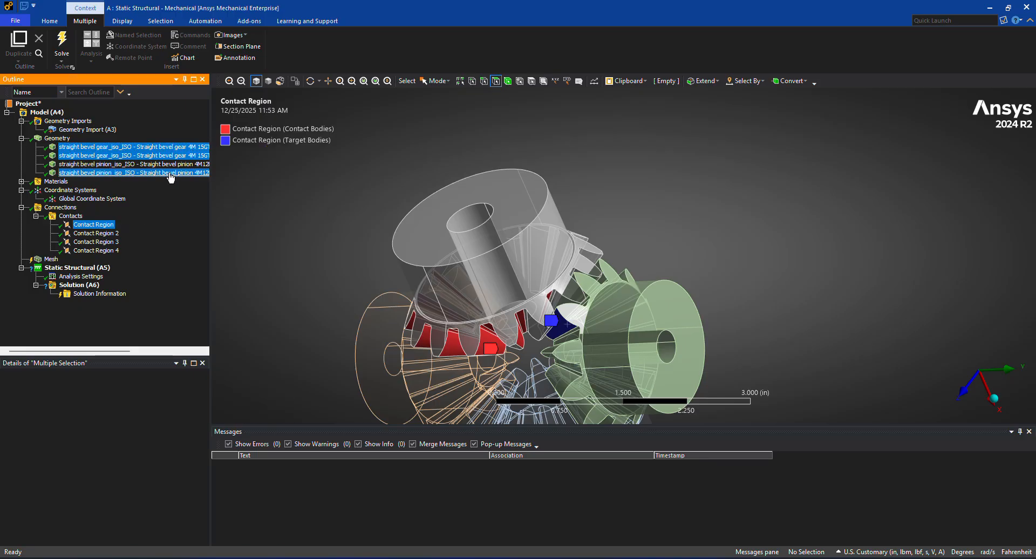
# Step: Hide both straight bevel gear bodies and the second straight bevel pinion body
pyautogui.click(169, 173)
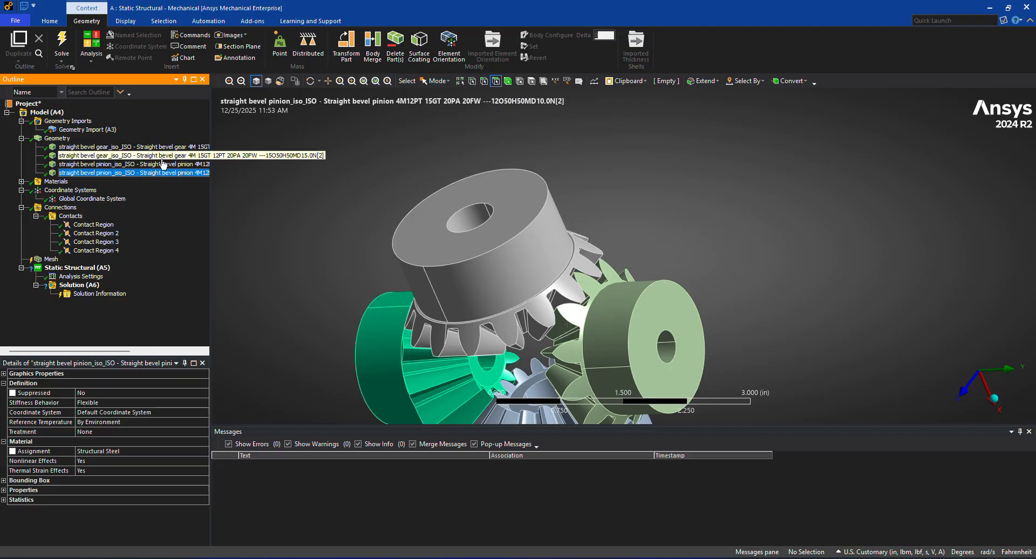
pyautogui.keyDown('shift'); pyautogui.click(162, 156); pyautogui.keyUp('shift')
pyautogui.rightClick(160, 153)
pyautogui.click(203, 217)
pyautogui.moveTo(322, 243); pyautogui.dragTo(522, 154, button='middle')
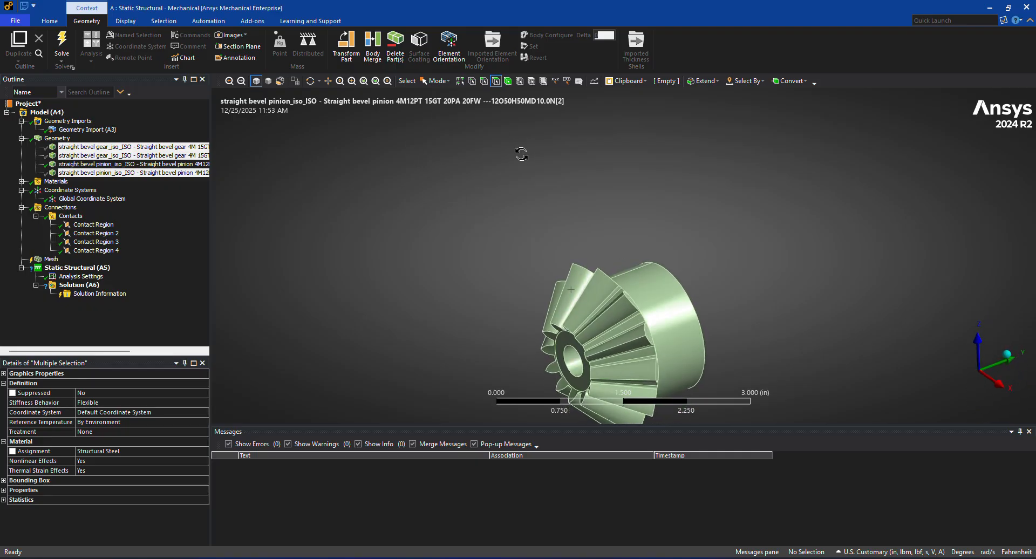
# Step: Open the first contact region's target faces for editing, with the visible pinion framed and Single Select active
pyautogui.click(74, 225)
pyautogui.moveTo(351, 298); pyautogui.dragTo(420, 284, button='middle')
pyautogui.click(114, 404)
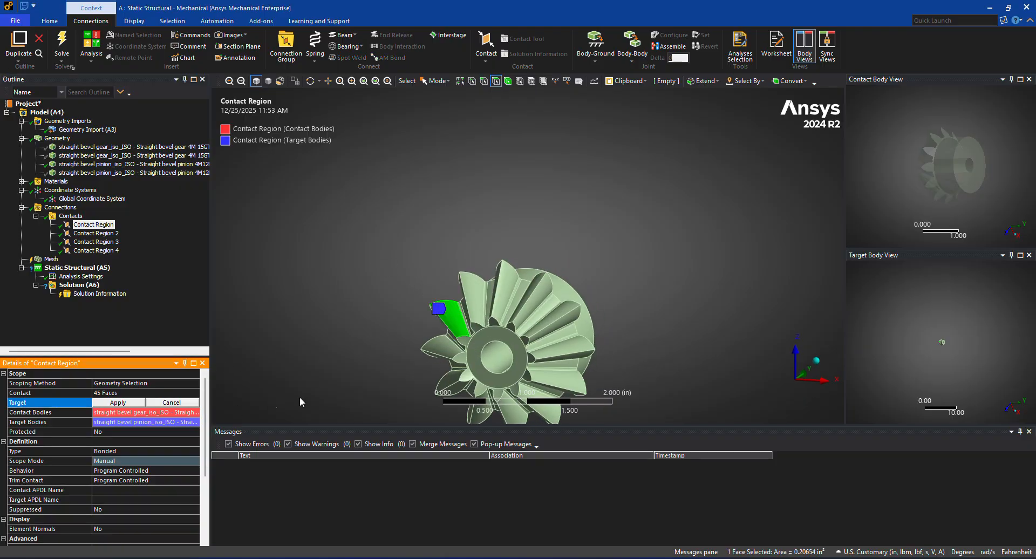
pyautogui.moveTo(376, 353); pyautogui.dragTo(404, 341, button='middle')
pyautogui.scroll(-2, 439, 179)
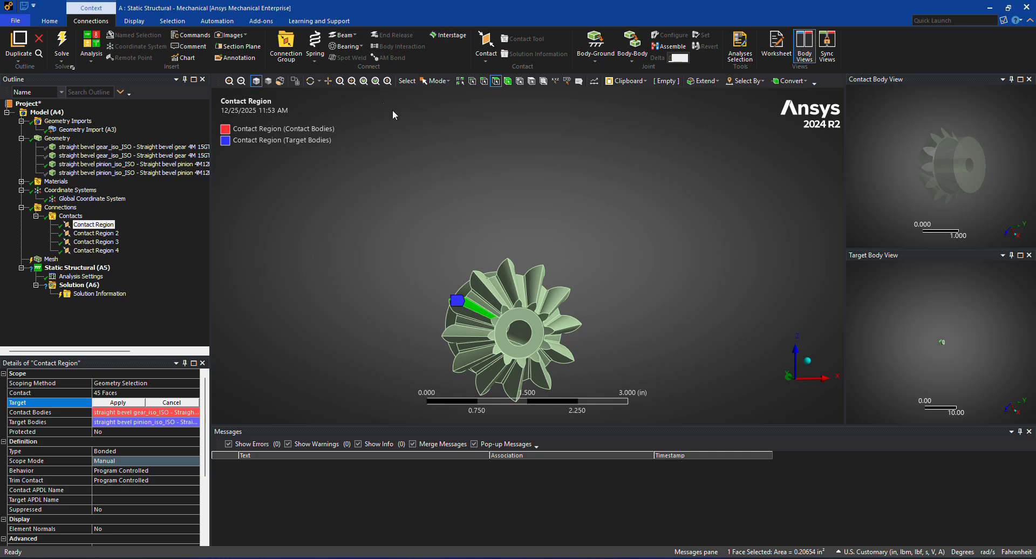
pyautogui.click(352, 82)
pyautogui.moveTo(416, 258); pyautogui.dragTo(628, 411)
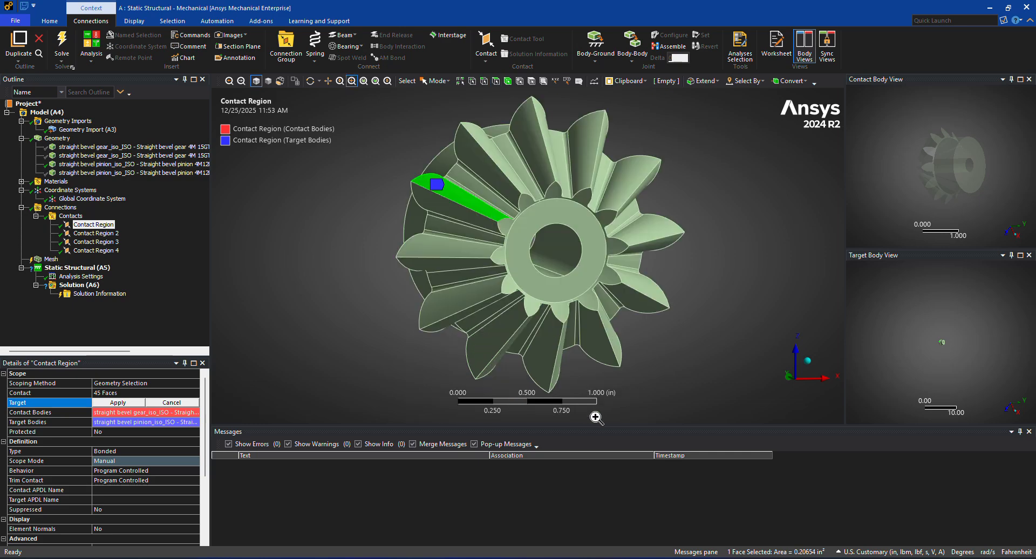
pyautogui.moveTo(379, 313); pyautogui.dragTo(369, 316, button='middle')
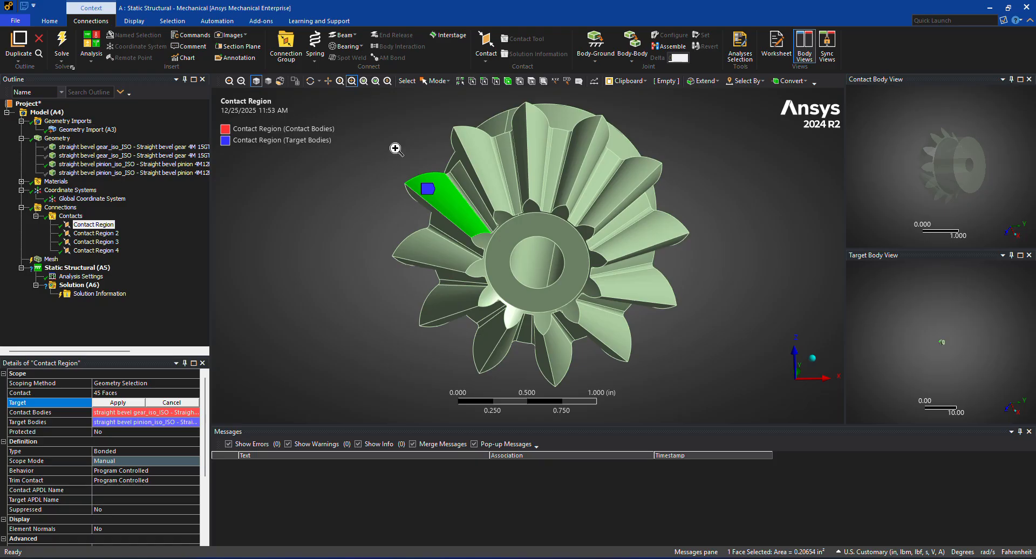
pyautogui.click(442, 81)
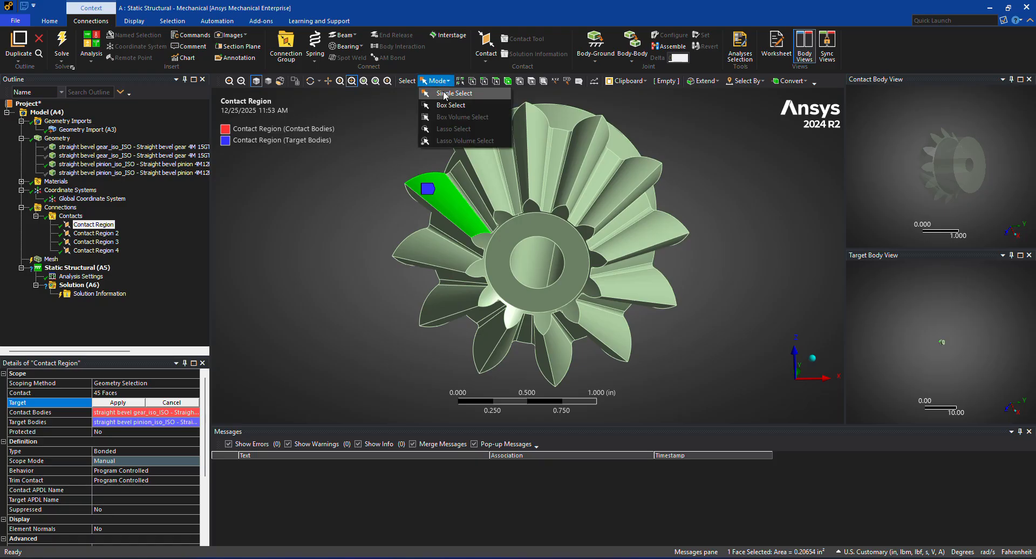
pyautogui.click(444, 94)
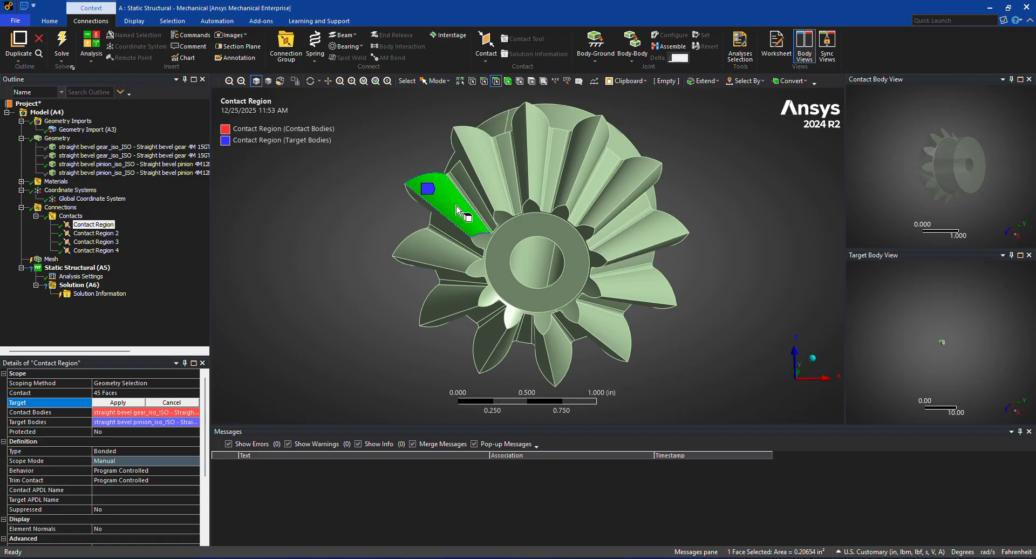
# Step: Select the same-side flank and adjoining root faces of the pinion teeth, going clockwise from the upper-left tooth to the right side
pyautogui.moveTo(456, 208); pyautogui.dragTo(473, 199)
pyautogui.moveTo(417, 206); pyautogui.dragTo(407, 222, button='middle')
pyautogui.keyDown('ctrl'); pyautogui.moveTo(482, 175); pyautogui.dragTo(607, 186); pyautogui.keyUp('ctrl')
pyautogui.moveTo(574, 252); pyautogui.dragTo(537, 228, button='middle')
pyautogui.keyDown('ctrl'); pyautogui.moveTo(650, 210); pyautogui.dragTo(635, 230); pyautogui.keyUp('ctrl')
pyautogui.keyDown('ctrl'); pyautogui.click(648, 238); pyautogui.keyUp('ctrl')
pyautogui.moveTo(675, 300); pyautogui.dragTo(724, 288, button='middle')
pyautogui.keyDown('ctrl'); pyautogui.moveTo(670, 256); pyautogui.dragTo(647, 271); pyautogui.keyUp('ctrl')
pyautogui.moveTo(731, 338); pyautogui.dragTo(666, 312, button='middle')
pyautogui.keyDown('ctrl'); pyautogui.moveTo(654, 293); pyautogui.dragTo(639, 308); pyautogui.keyUp('ctrl')
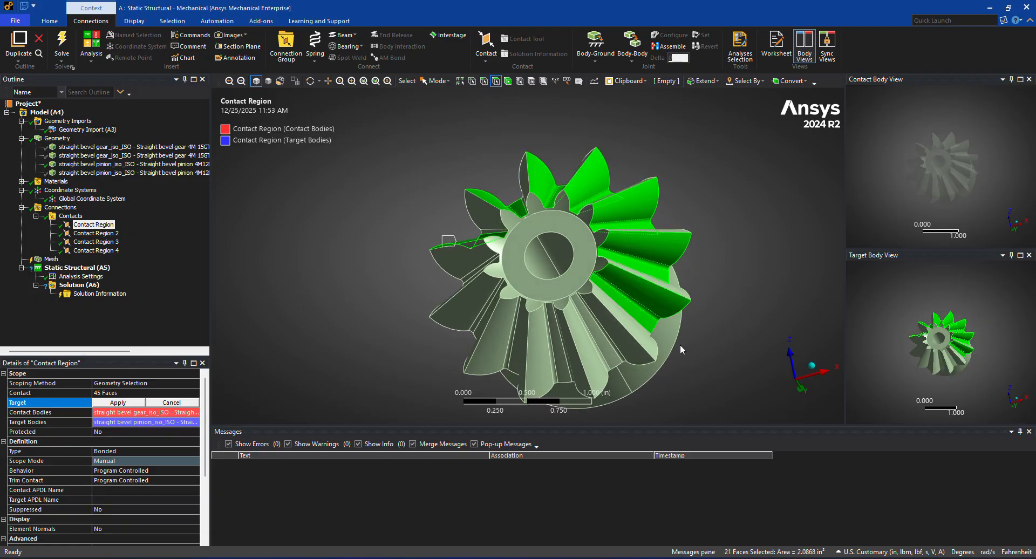
# Step: Add the matching flank and root faces of the remaining pinion teeth and apply them all as the contact region's target
pyautogui.moveTo(697, 360); pyautogui.dragTo(719, 364, button='middle')
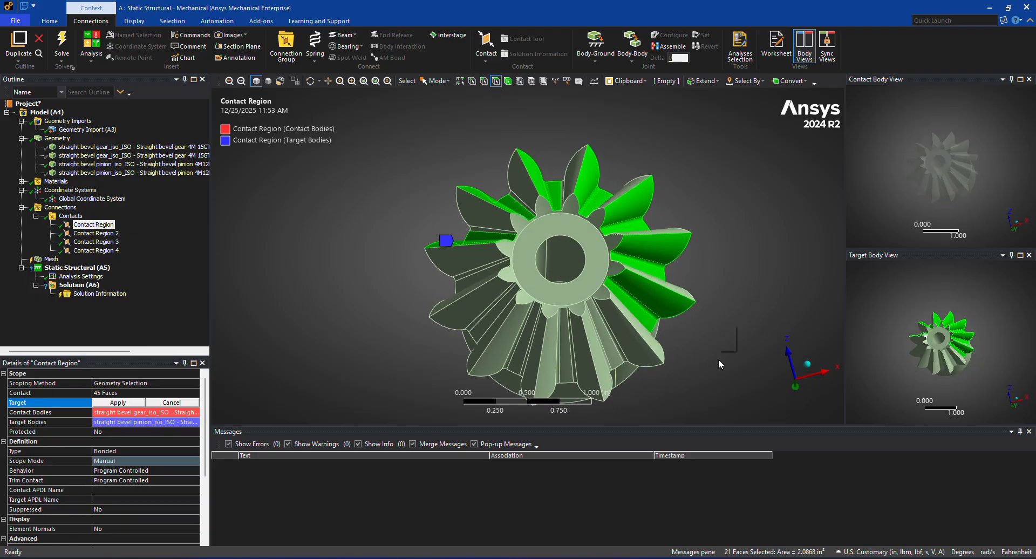
pyautogui.keyDown('ctrl'); pyautogui.click(637, 348); pyautogui.keyUp('ctrl')
pyautogui.moveTo(673, 393); pyautogui.dragTo(663, 381, button='middle')
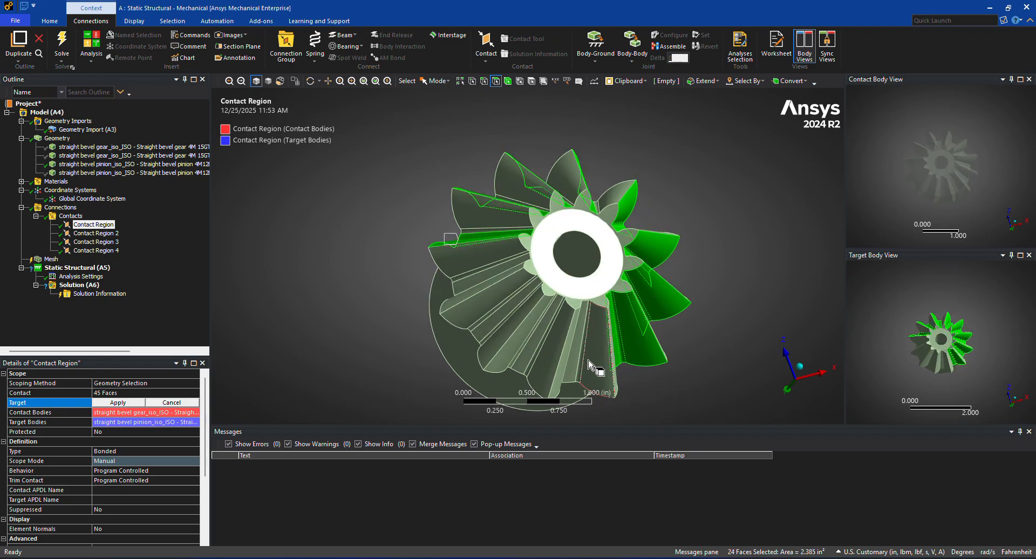
pyautogui.keyDown('ctrl'); pyautogui.click(594, 365); pyautogui.keyUp('ctrl')
pyautogui.keyDown('ctrl'); pyautogui.click(540, 357); pyautogui.keyUp('ctrl')
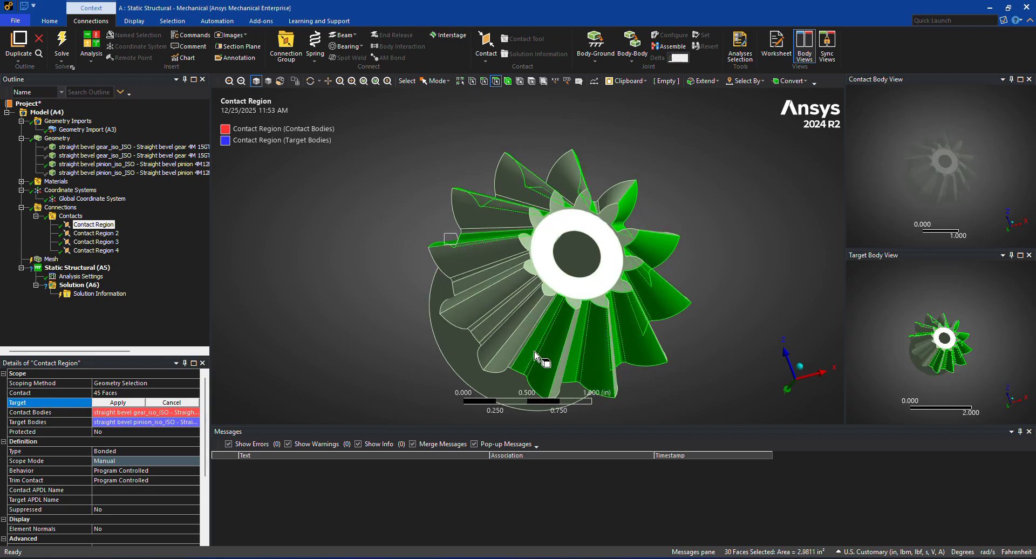
pyautogui.keyDown('ctrl'); pyautogui.click(493, 327); pyautogui.keyUp('ctrl')
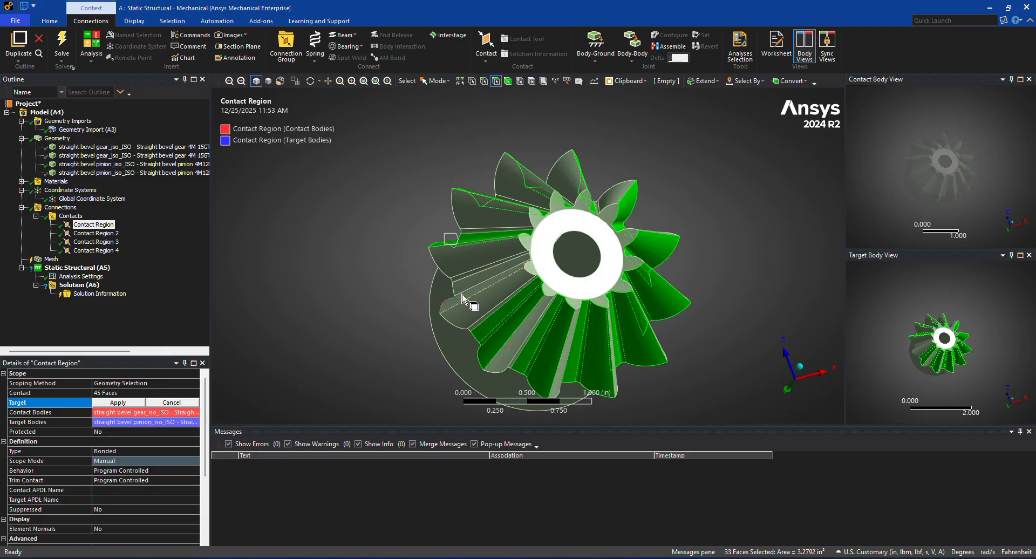
pyautogui.keyDown('ctrl'); pyautogui.click(465, 295); pyautogui.keyUp('ctrl')
pyautogui.moveTo(433, 327)
pyautogui.mouseDown(button='middle')
pyautogui.moveTo(473, 360)
pyautogui.moveTo(342, 331)
pyautogui.moveTo(334, 340)
pyautogui.mouseUp(button='middle')
pyautogui.keyDown('ctrl'); pyautogui.click(510, 361); pyautogui.keyUp('ctrl')
pyautogui.keyDown('ctrl'); pyautogui.click(502, 356); pyautogui.keyUp('ctrl')
pyautogui.scroll(4, 601, 255)
pyautogui.scroll(-8, 604, 256)
pyautogui.moveTo(686, 187); pyautogui.dragTo(709, 210, button='middle')
pyautogui.click(117, 403)
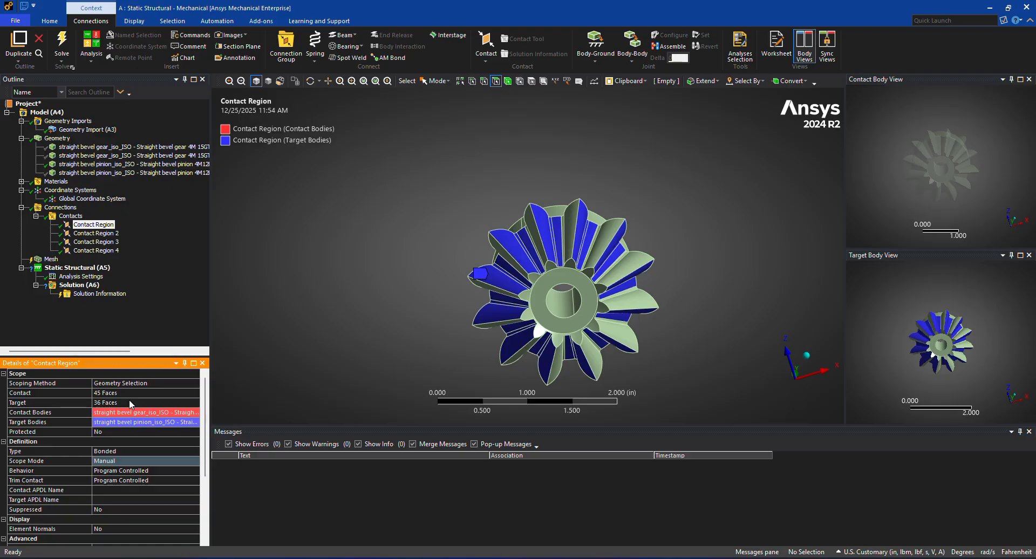
# Step: Set the first contact region's type to Frictionless
pyautogui.click(139, 451)
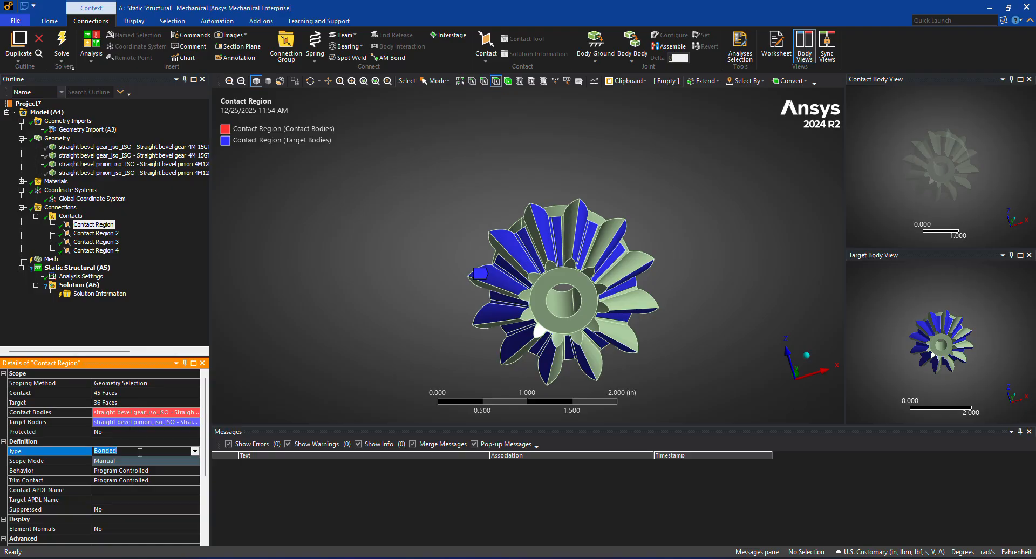
pyautogui.click(141, 452)
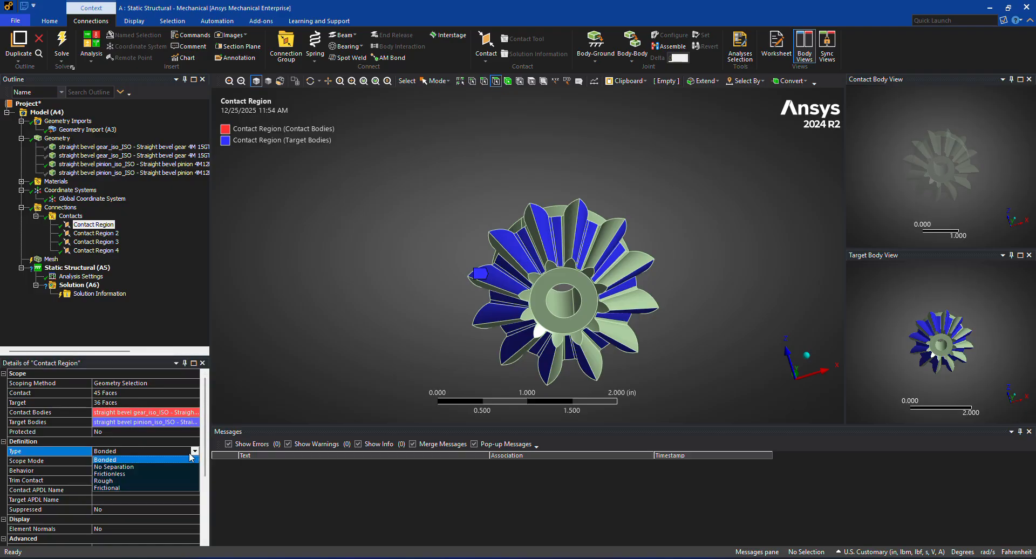
pyautogui.click(158, 474)
# Step: Set the first contact region's formulation to Augmented Lagrange
pyautogui.scroll(-4, 158, 479)
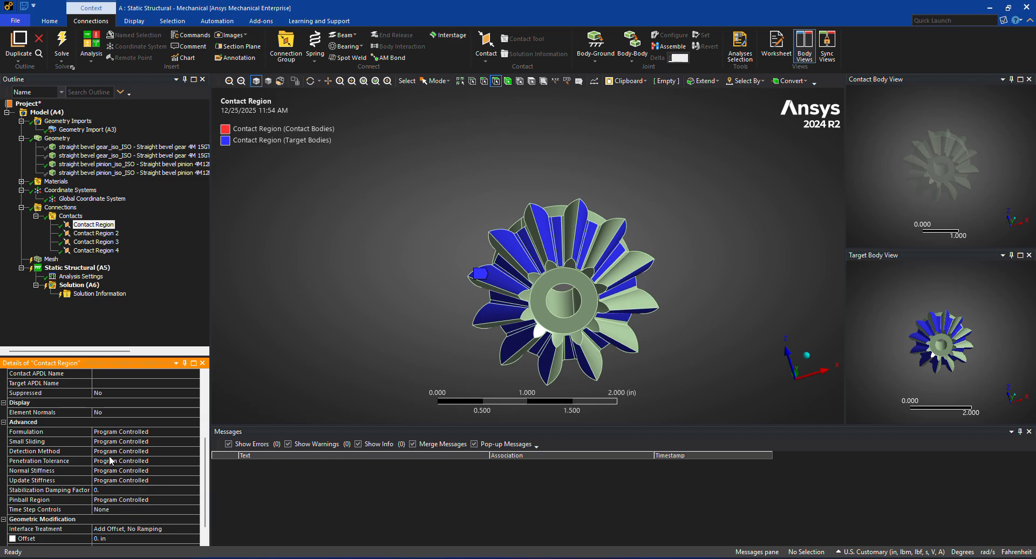
pyautogui.click(118, 437)
pyautogui.click(194, 432)
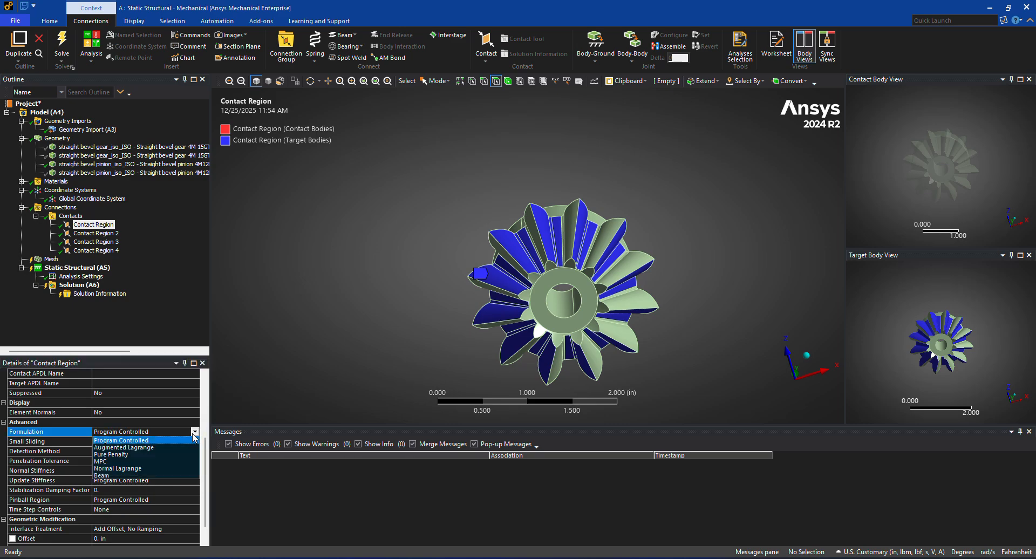
pyautogui.click(178, 448)
pyautogui.scroll(-2, 178, 453)
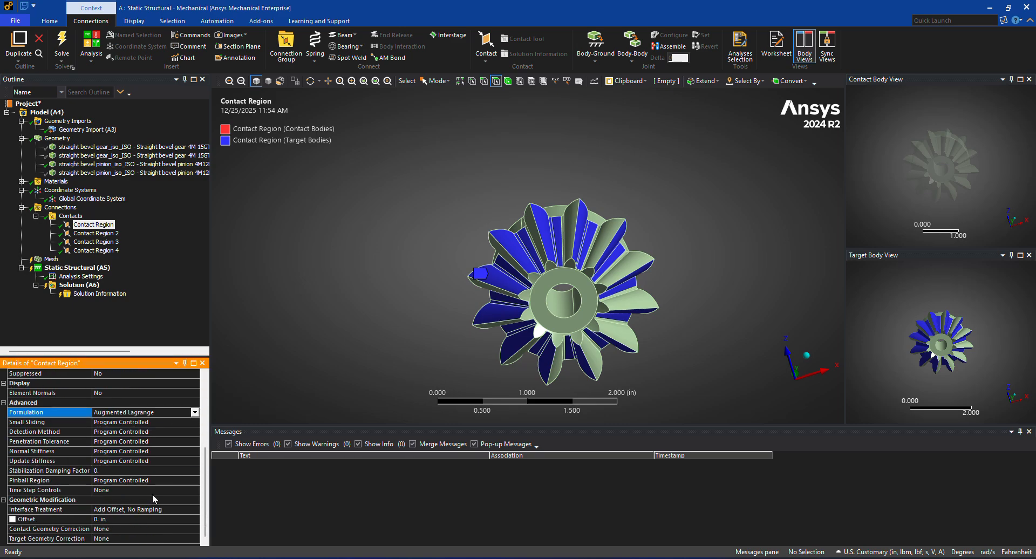
# Step: Set the first contact region's interface treatment to Adjust to Touch
pyautogui.click(109, 509)
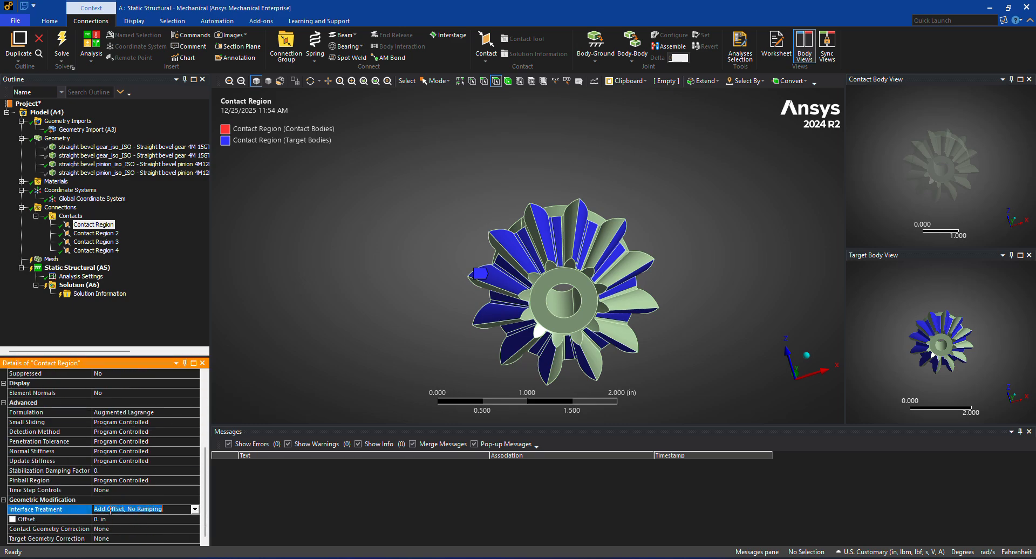
pyautogui.click(195, 509)
pyautogui.click(180, 524)
pyautogui.moveTo(329, 349); pyautogui.dragTo(274, 341, button='middle')
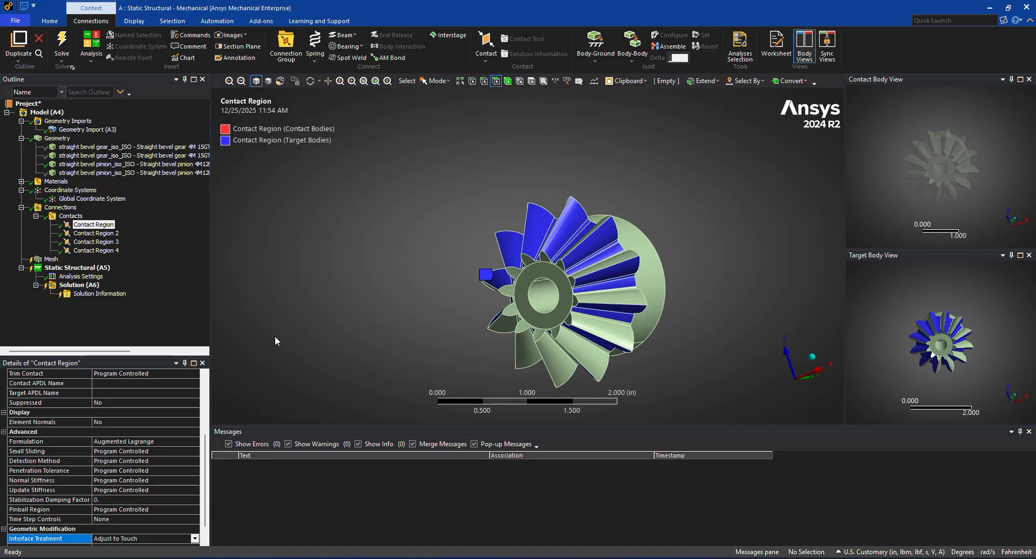
pyautogui.moveTo(276, 335); pyautogui.dragTo(410, 306, button='middle')
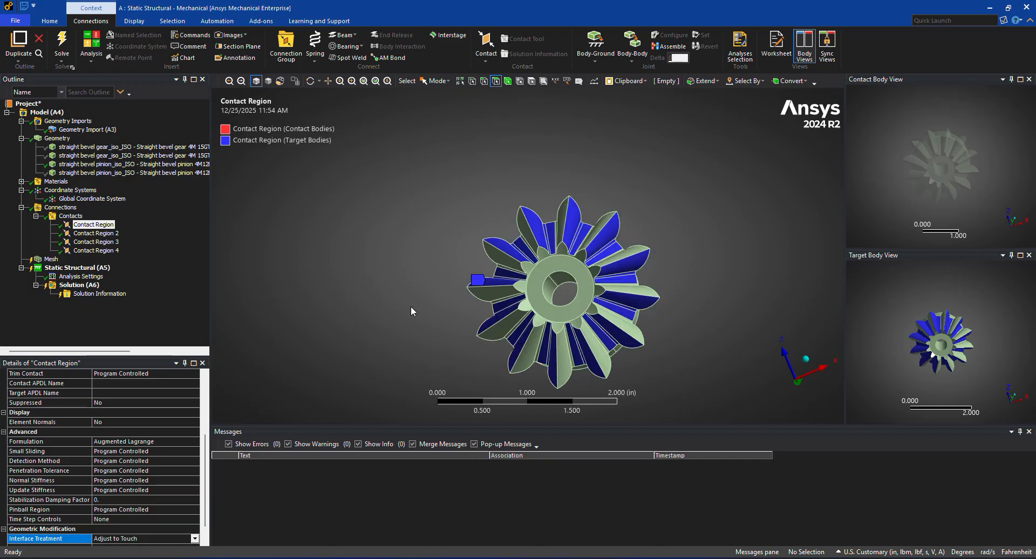
pyautogui.moveTo(491, 130); pyautogui.dragTo(520, 150, button='middle')
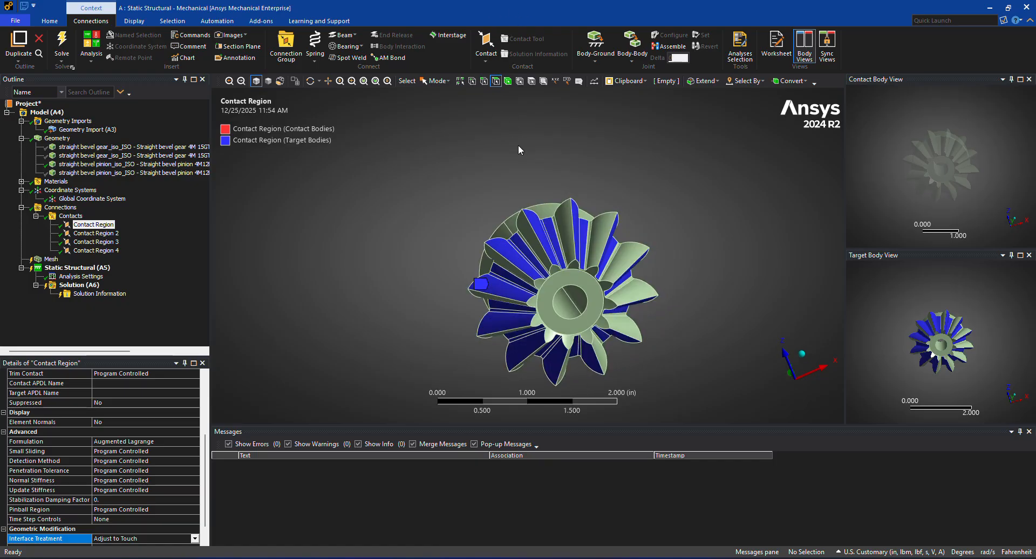
pyautogui.scroll(-1, 159, 409)
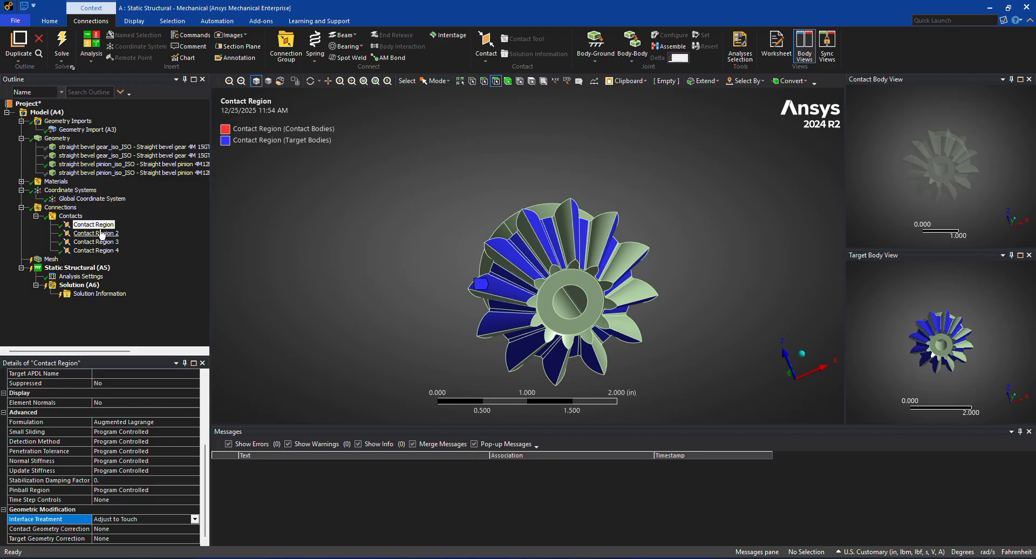
# Step: Review Contact Region and Contact Region 2, examining from several angles which gear and pinion tooth faces are scoped as contact and target
pyautogui.click(101, 234)
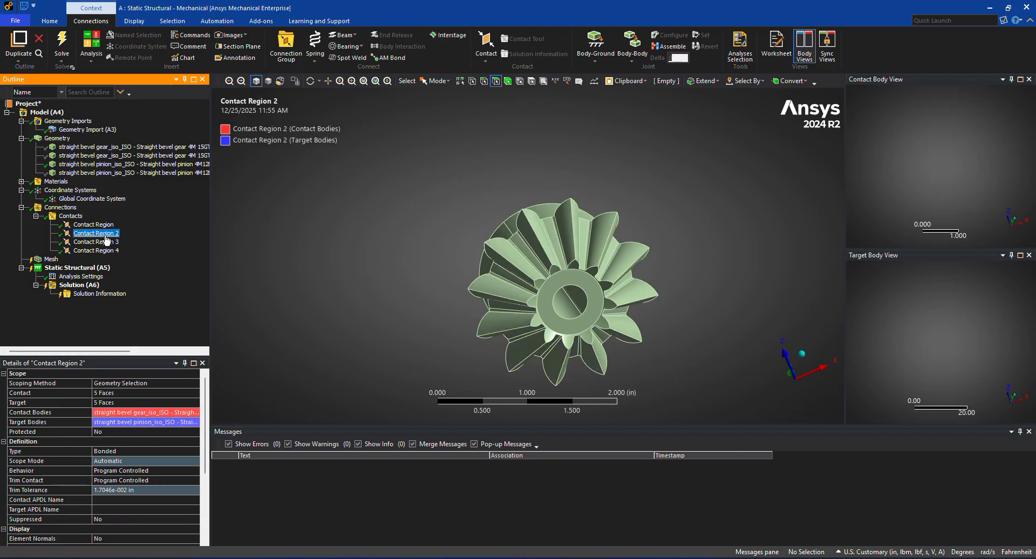
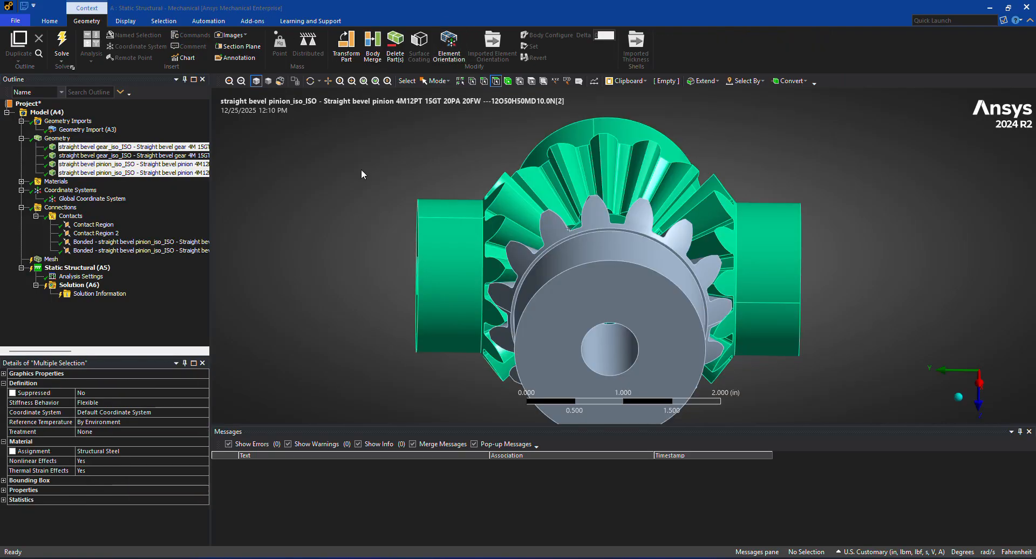
pyautogui.scroll(3, 346, 178)
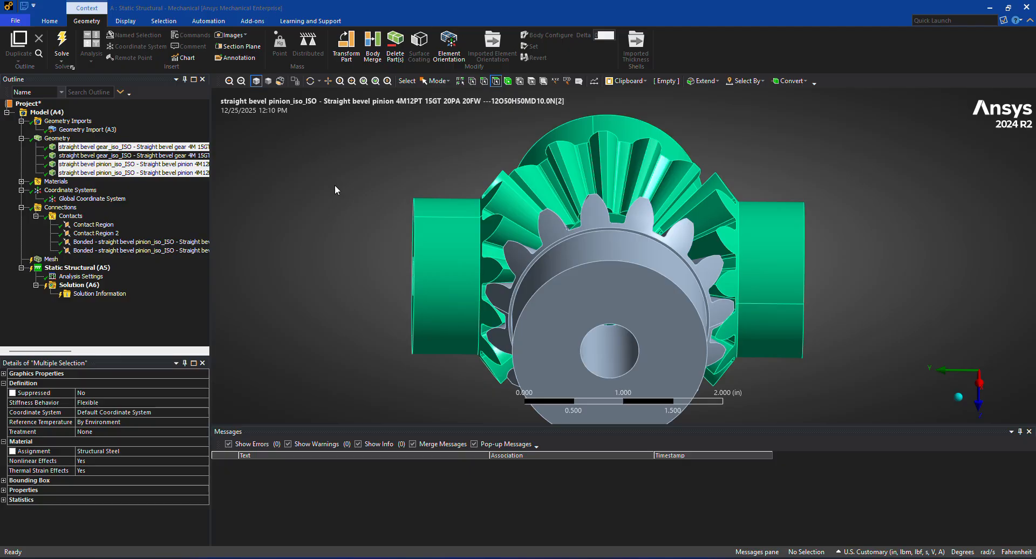
pyautogui.click(94, 225)
pyautogui.moveTo(326, 269); pyautogui.dragTo(245, 300, button='middle')
pyautogui.click(117, 236)
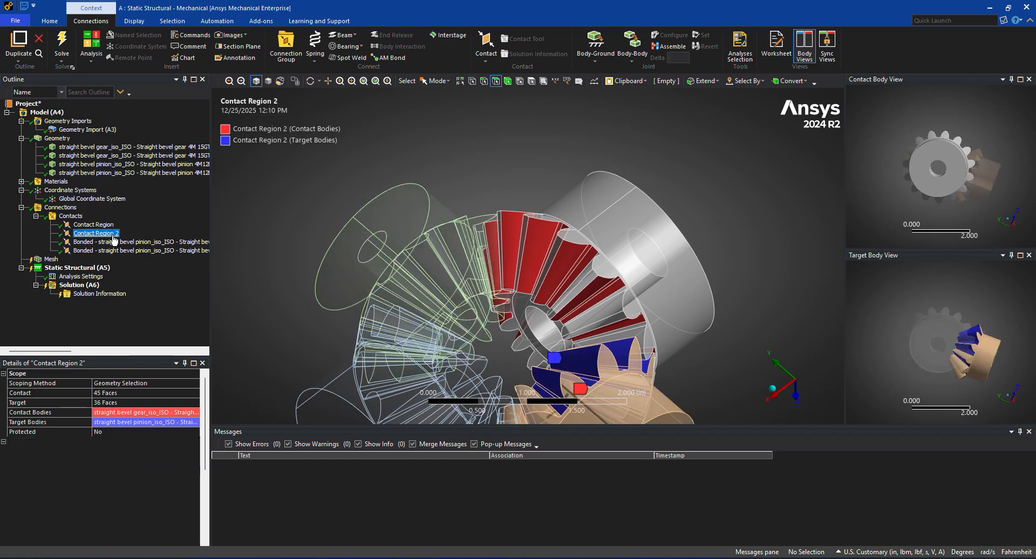
pyautogui.moveTo(365, 322); pyautogui.dragTo(463, 283, button='middle')
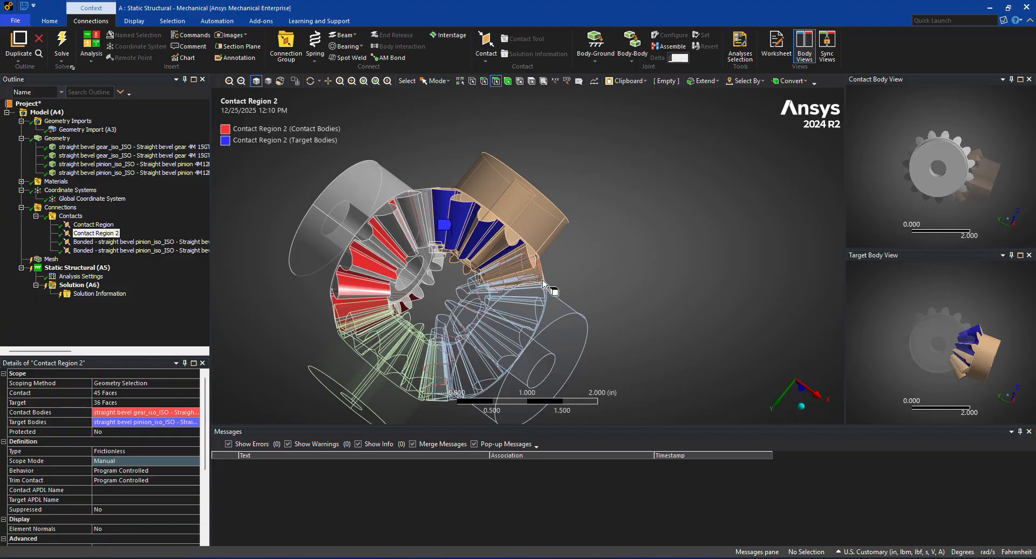
pyautogui.moveTo(459, 278); pyautogui.dragTo(332, 297, button='middle')
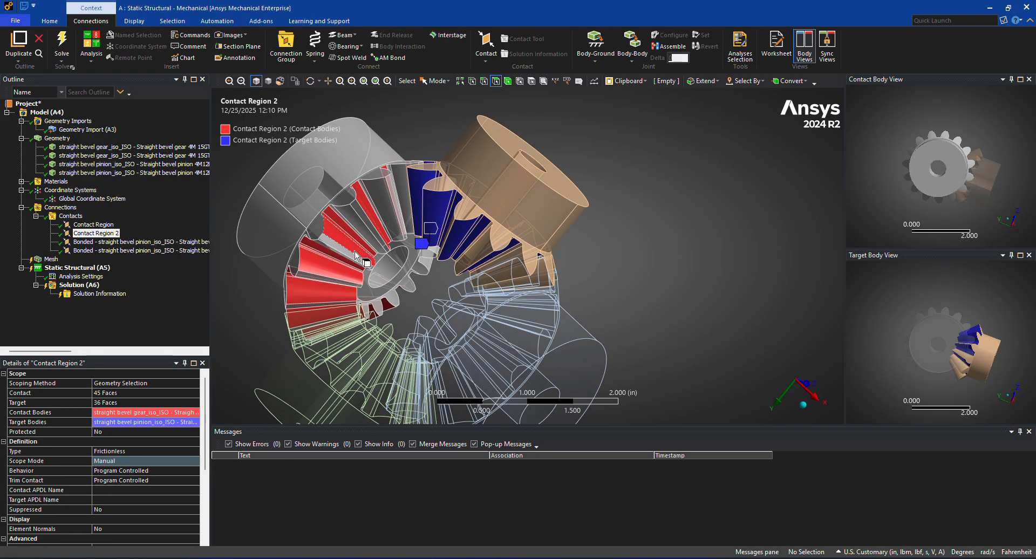
pyautogui.moveTo(378, 259); pyautogui.dragTo(413, 251, button='middle')
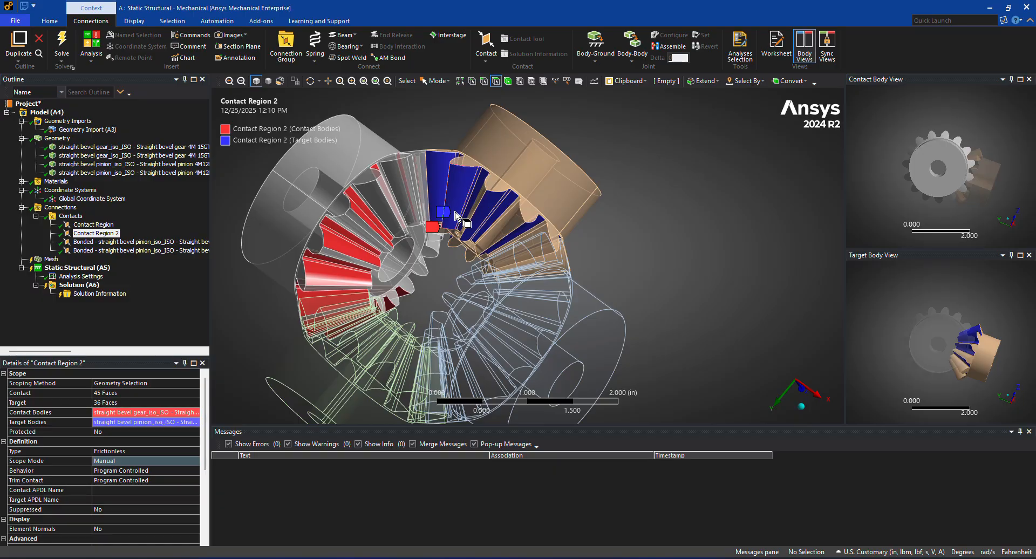
pyautogui.moveTo(402, 268); pyautogui.dragTo(393, 221, button='middle')
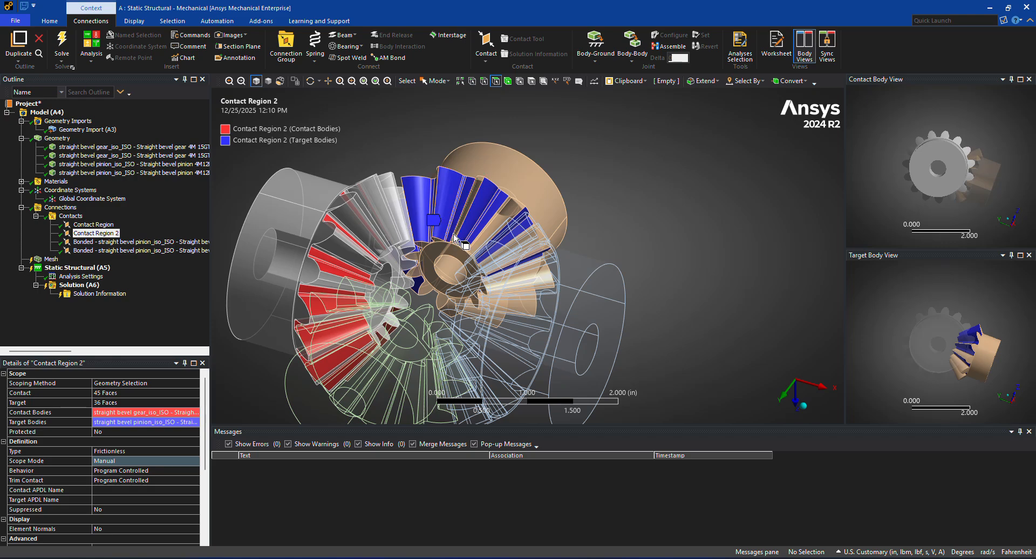
pyautogui.moveTo(452, 217); pyautogui.dragTo(309, 212, button='middle')
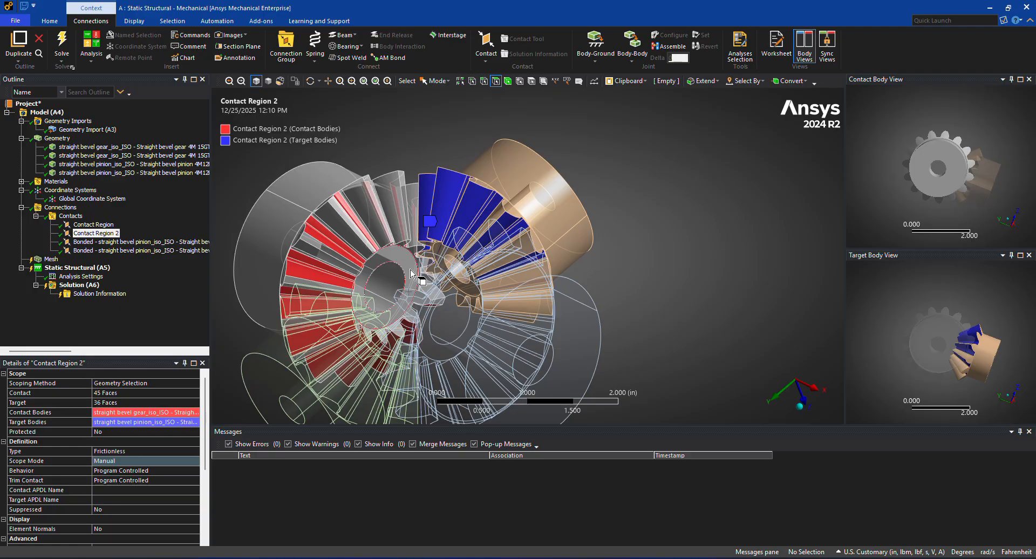
# Step: Examine the third contact in the list, checking its pinion contact faces and gear target faces where the two bodies mesh
pyautogui.click(124, 242)
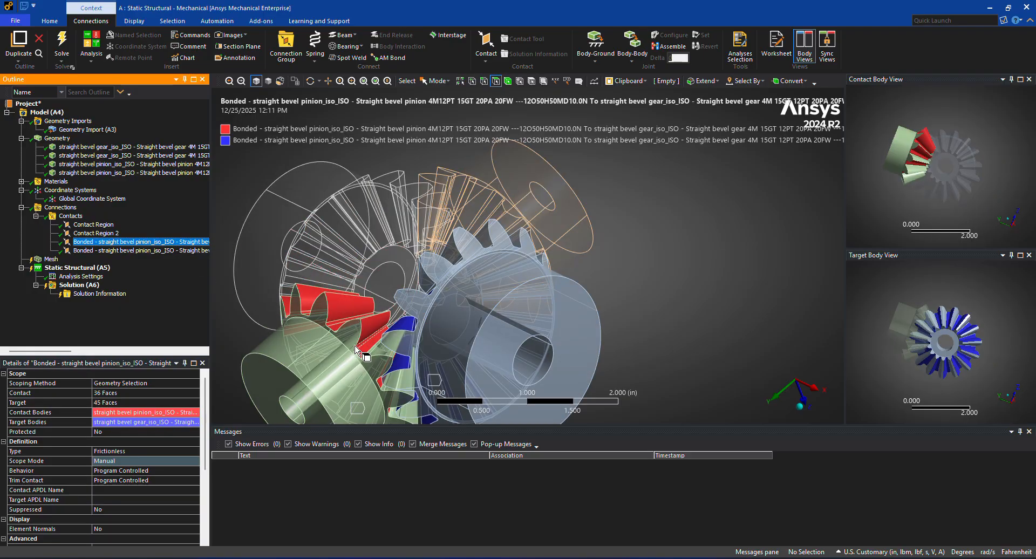
pyautogui.moveTo(379, 272); pyautogui.dragTo(420, 274, button='middle')
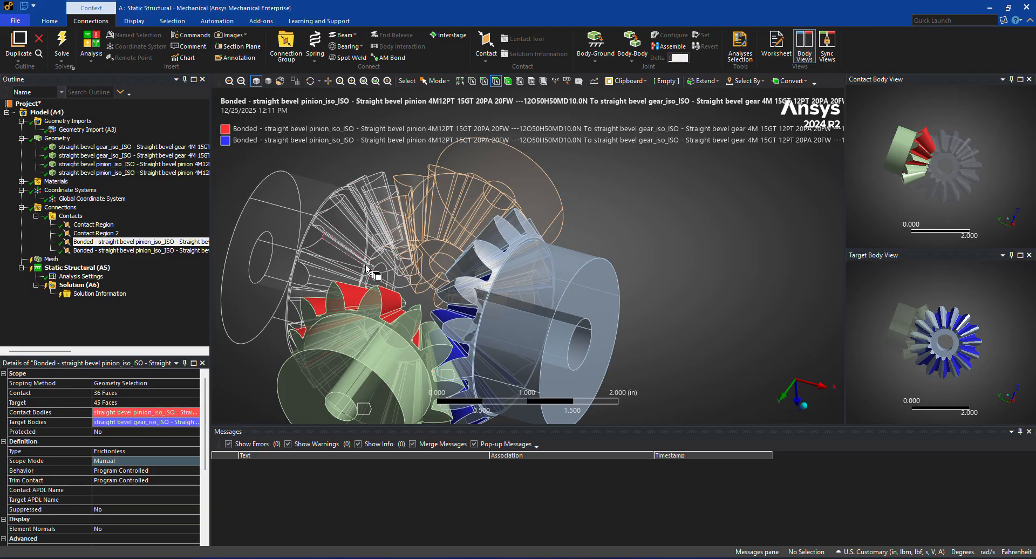
pyautogui.moveTo(389, 304); pyautogui.dragTo(494, 263, button='middle')
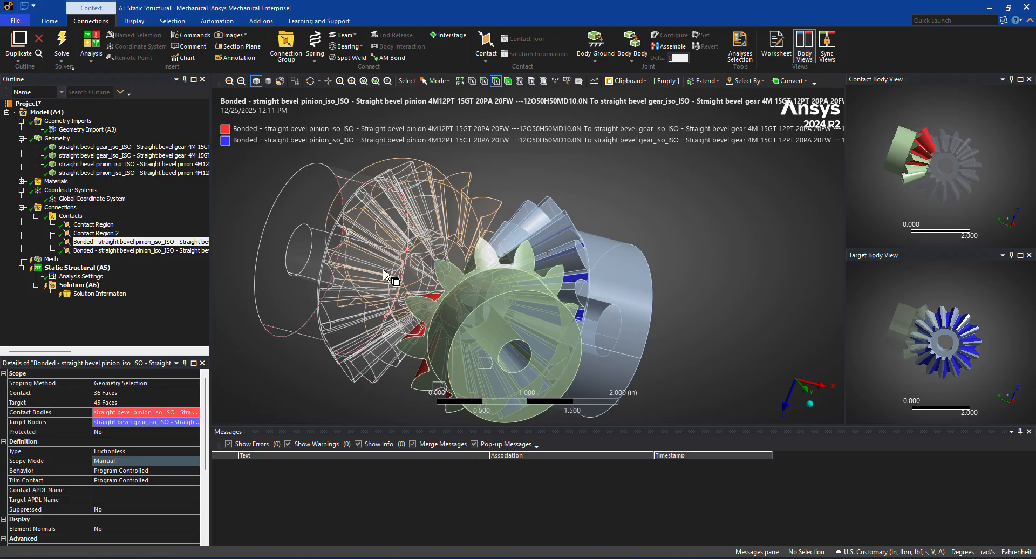
pyautogui.moveTo(459, 328); pyautogui.dragTo(419, 270, button='middle')
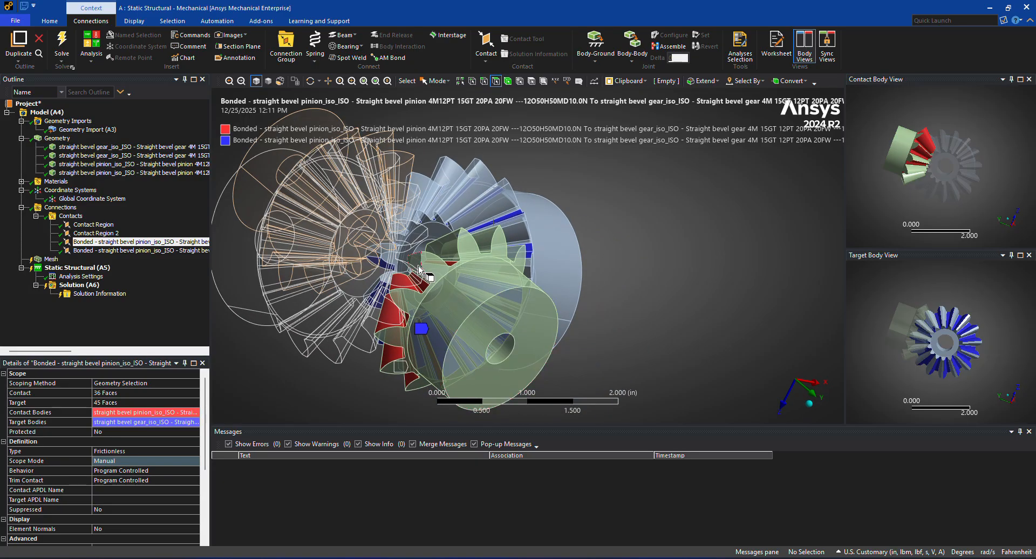
pyautogui.moveTo(422, 270); pyautogui.dragTo(466, 317, button='middle')
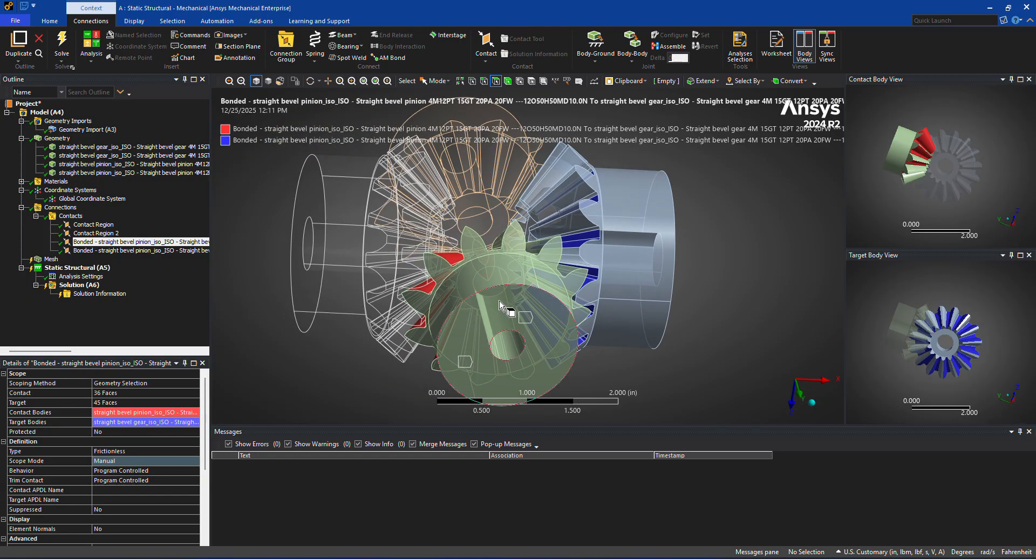
pyautogui.moveTo(658, 351); pyautogui.dragTo(605, 275, button='middle')
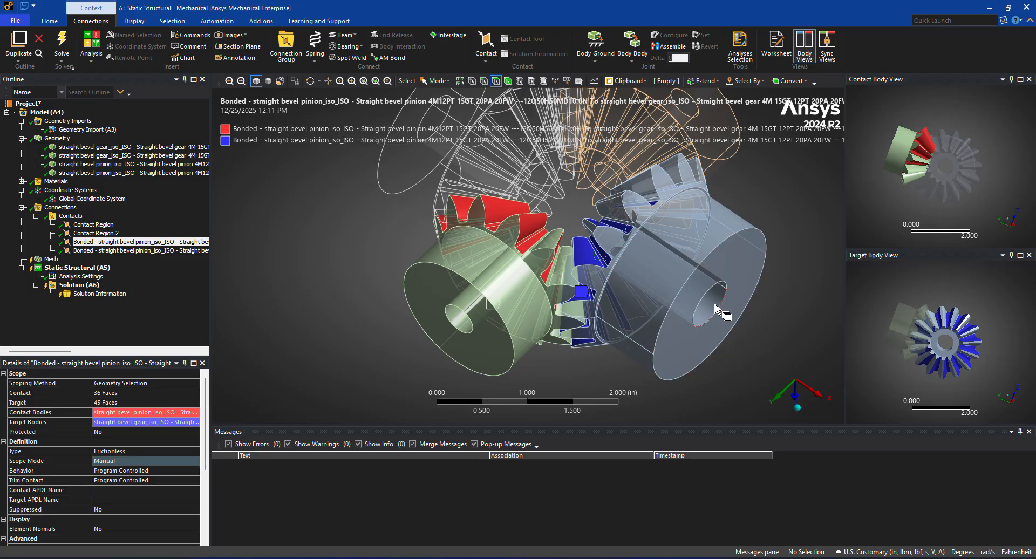
pyautogui.rightClick(100, 244)
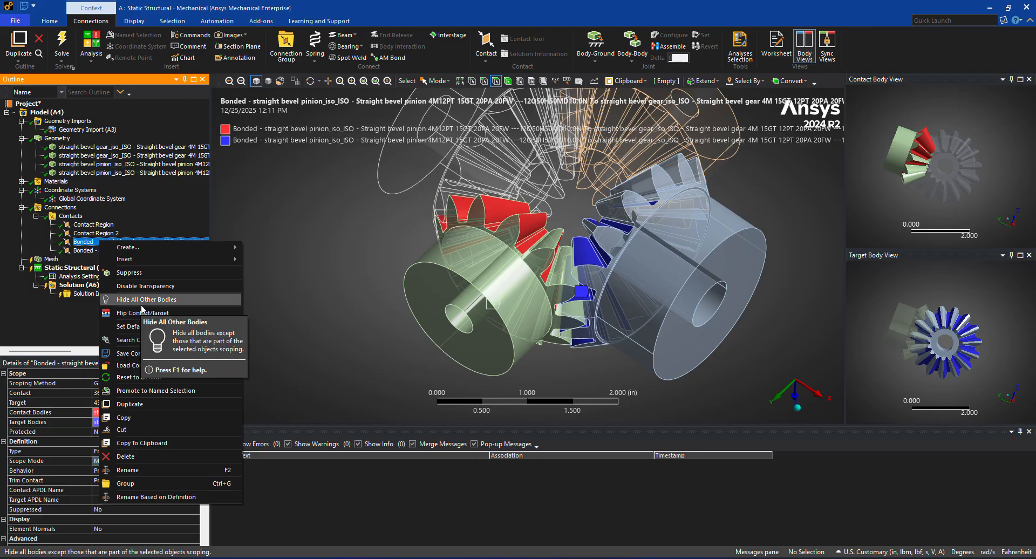
pyautogui.click(292, 286)
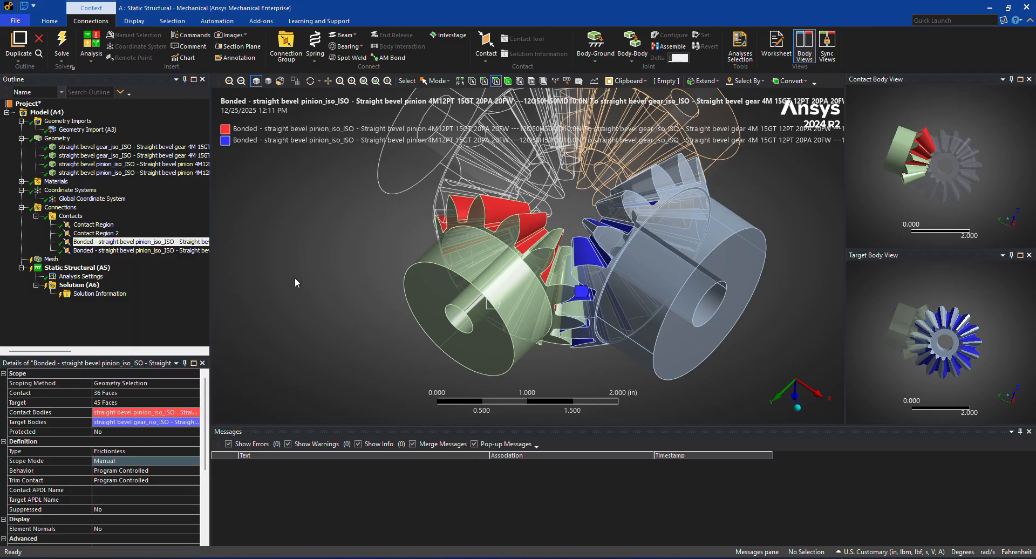
pyautogui.scroll(3, 560, 286)
pyautogui.scroll(-2, 560, 286)
pyautogui.moveTo(598, 365); pyautogui.dragTo(595, 349, button='middle')
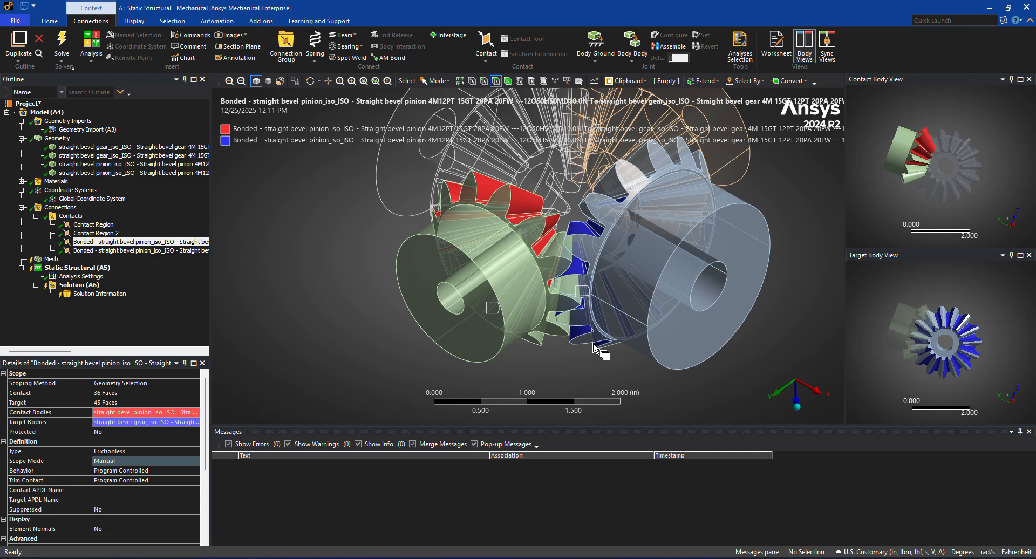
pyautogui.moveTo(595, 348); pyautogui.dragTo(593, 339, button='middle')
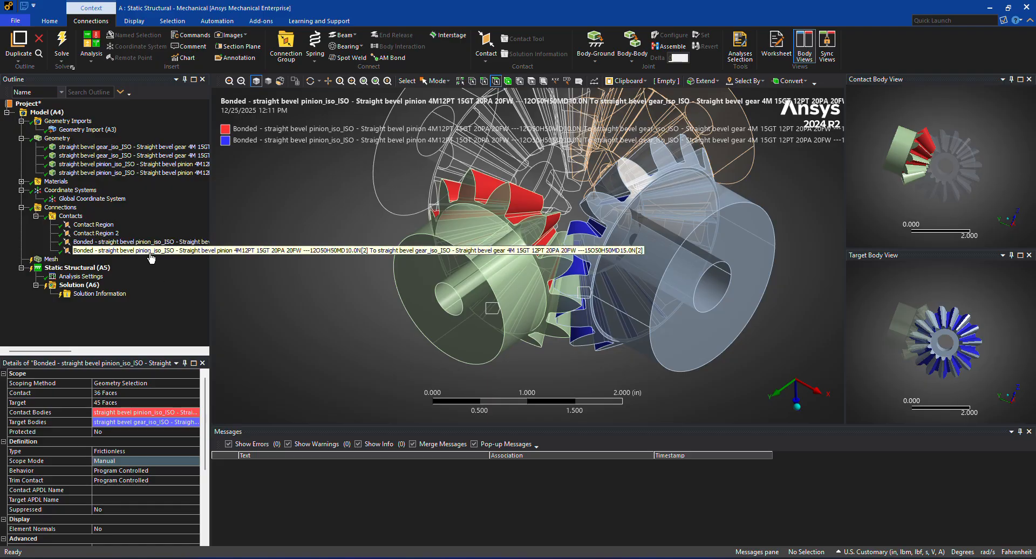
# Step: Examine the fourth contact in the list, checking the tooth faces scoped on its pinion and gear
pyautogui.click(196, 251)
pyautogui.moveTo(220, 269); pyautogui.dragTo(230, 267, button='middle')
pyautogui.scroll(4, 396, 235)
pyautogui.scroll(-5, 396, 236)
pyautogui.scroll(-3, 570, 188)
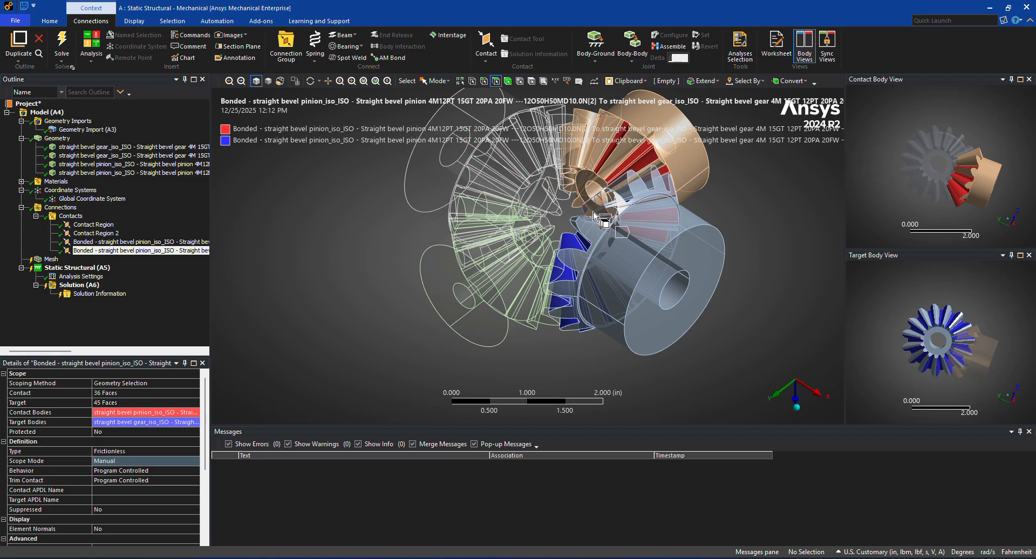
pyautogui.scroll(2, 621, 156)
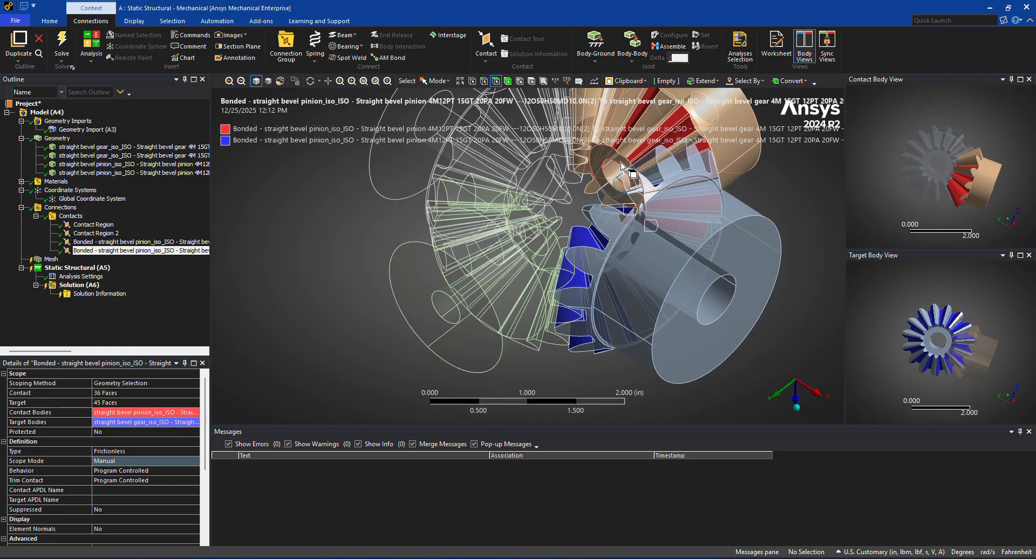
pyautogui.moveTo(625, 151); pyautogui.dragTo(624, 217, button='middle')
pyautogui.scroll(2, 627, 215)
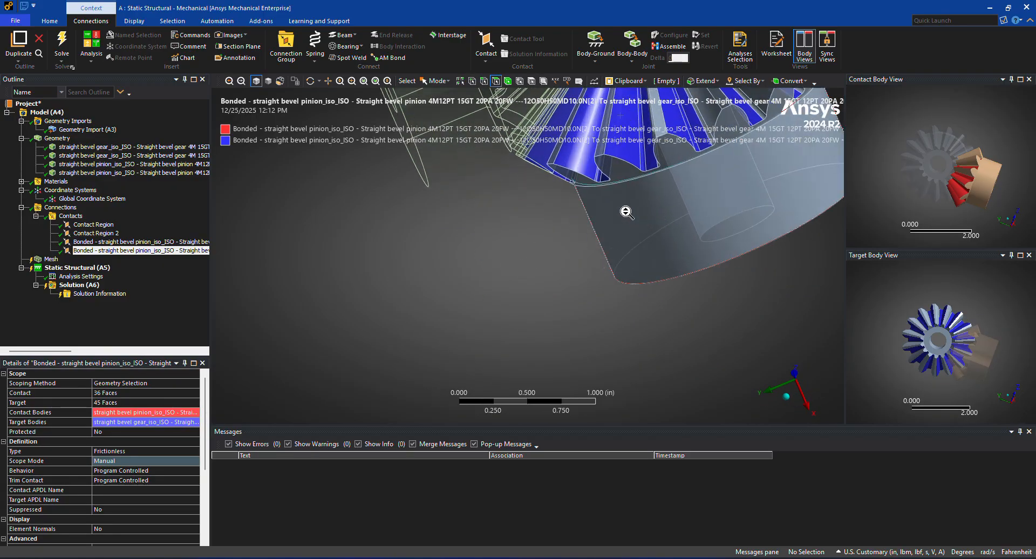
pyautogui.scroll(-4, 627, 205)
pyautogui.scroll(-1, 627, 205)
# Step: Inspect the fourth contact's pinion teeth up close with Box Zoom, and review its formulation and interface treatment settings
pyautogui.click(352, 82)
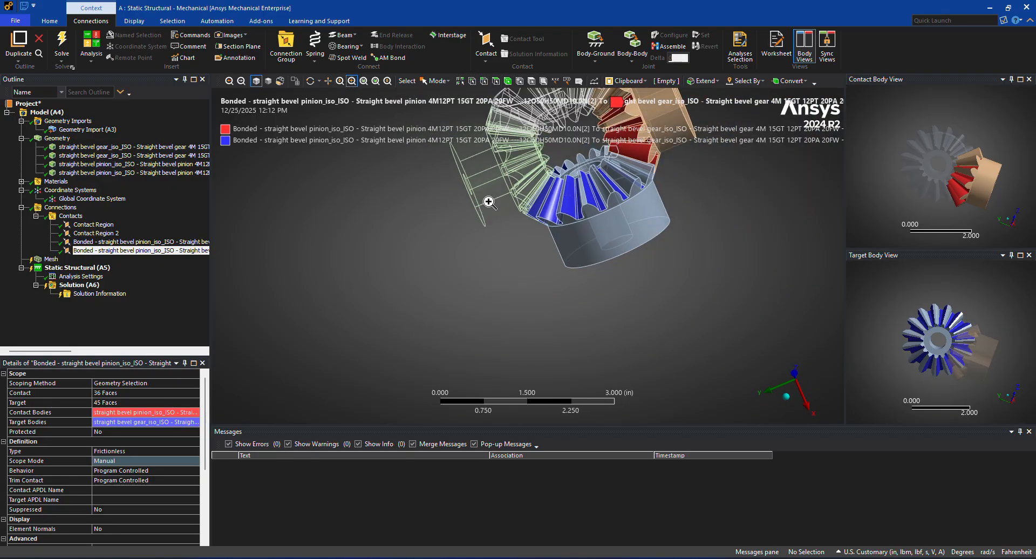
pyautogui.scroll(2, 489, 208)
pyautogui.scroll(-3, 489, 208)
pyautogui.scroll(-1, 490, 207)
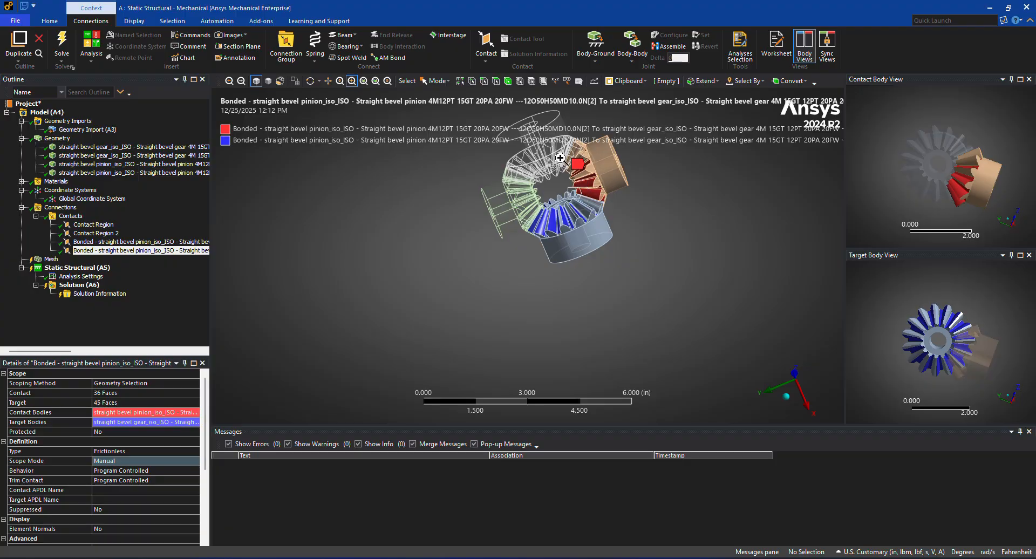
pyautogui.moveTo(560, 158); pyautogui.dragTo(617, 229)
pyautogui.moveTo(622, 236); pyautogui.dragTo(693, 192, button='middle')
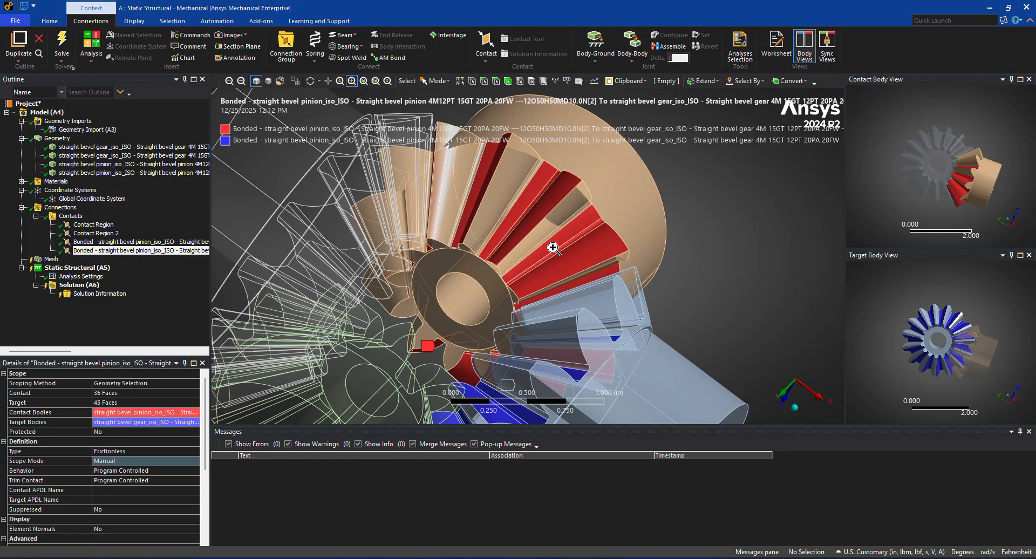
pyautogui.scroll(-3, 663, 324)
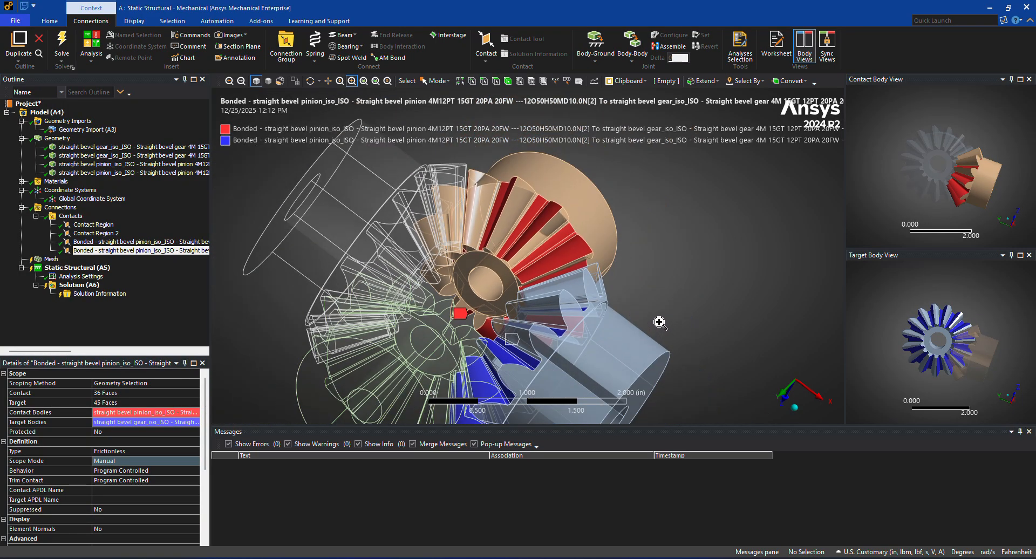
pyautogui.moveTo(360, 312); pyautogui.dragTo(460, 240, button='middle')
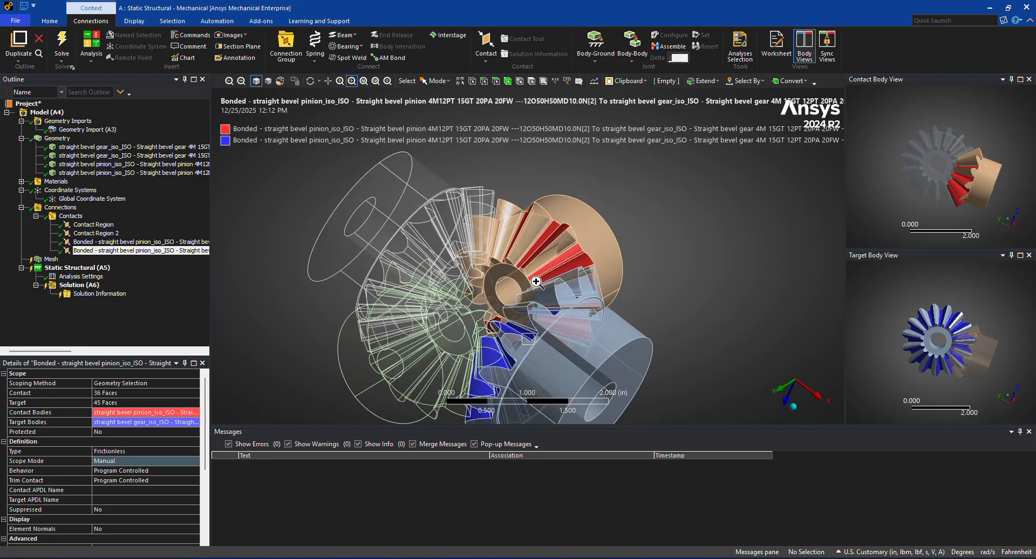
pyautogui.moveTo(538, 285); pyautogui.dragTo(621, 209, button='middle')
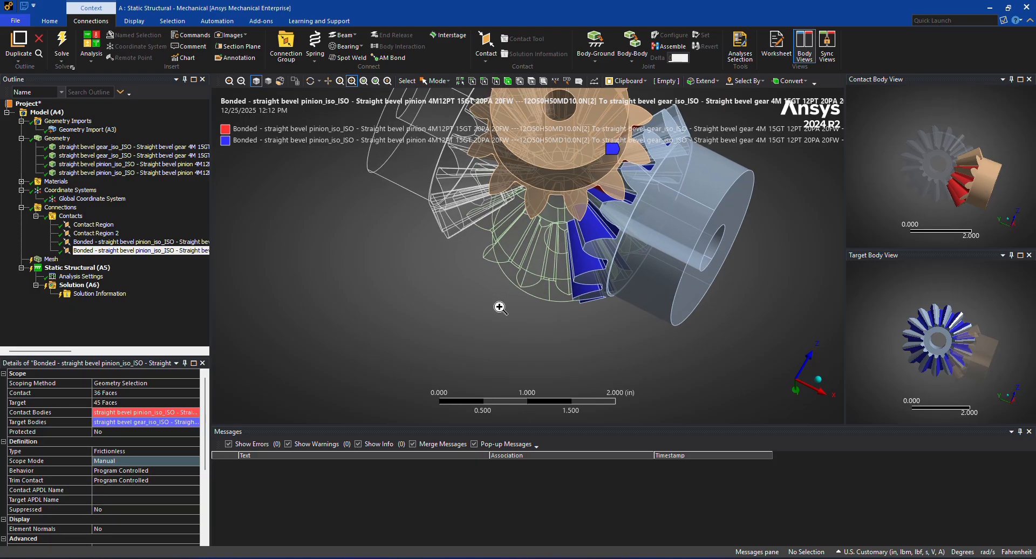
pyautogui.scroll(-2, 497, 305)
pyautogui.scroll(-2, 497, 305)
pyautogui.moveTo(488, 302); pyautogui.dragTo(426, 181, button='middle')
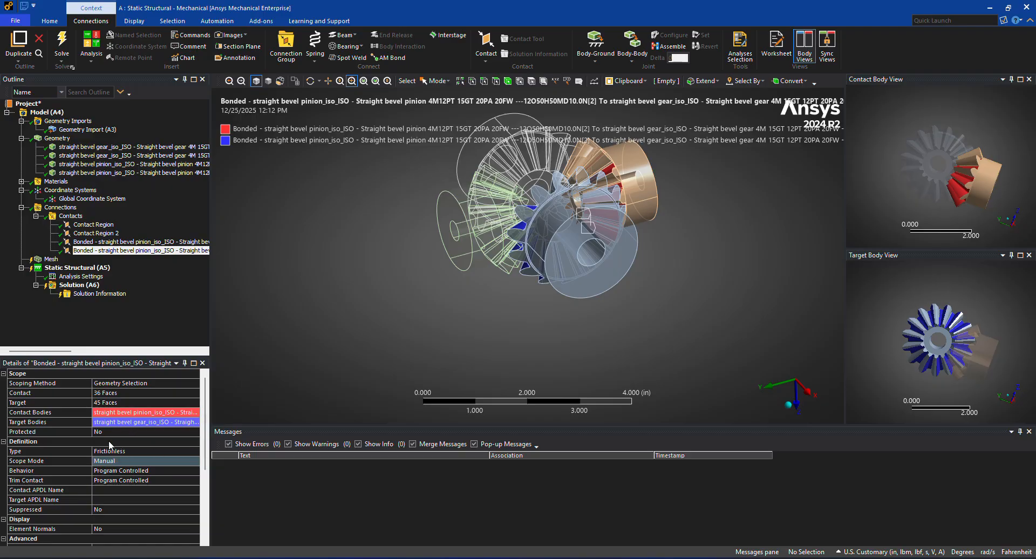
pyautogui.scroll(-4, 127, 462)
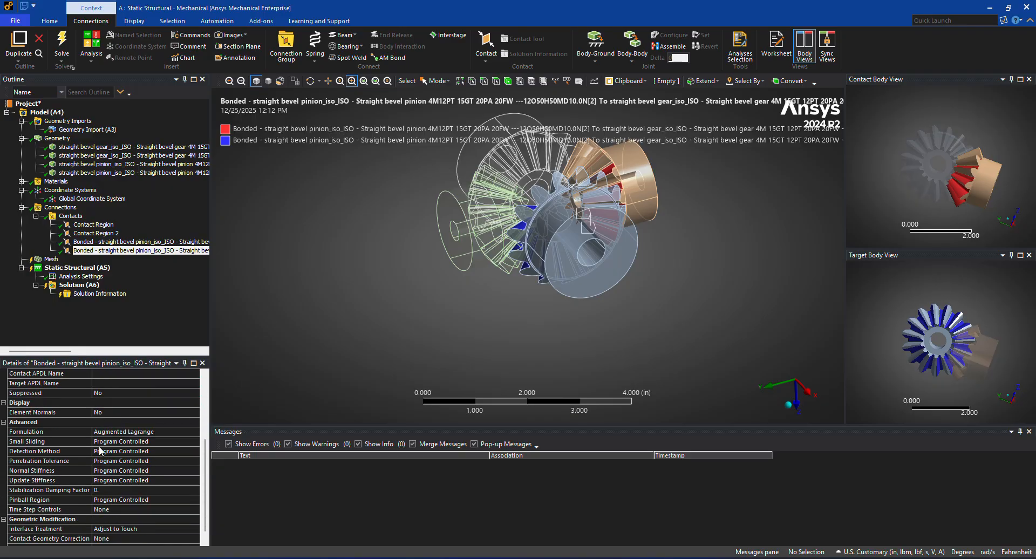
# Step: Review the fourth contact's geometric modification settings and restore Single Select mode
pyautogui.scroll(-1, 124, 486)
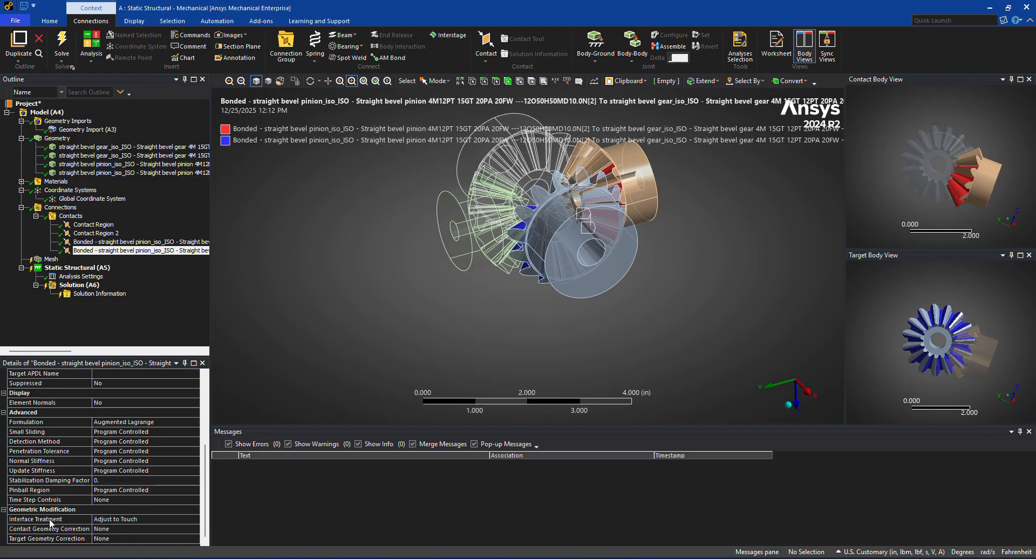
pyautogui.scroll(-4, 500, 279)
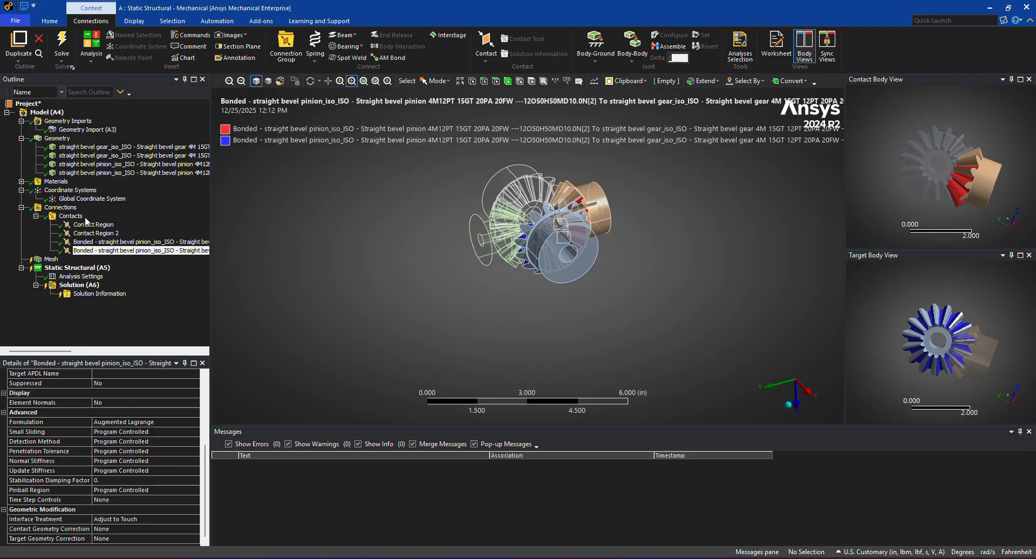
pyautogui.click(435, 81)
pyautogui.click(440, 93)
pyautogui.click(69, 210)
pyautogui.rightClick(69, 209)
pyautogui.moveTo(162, 215)
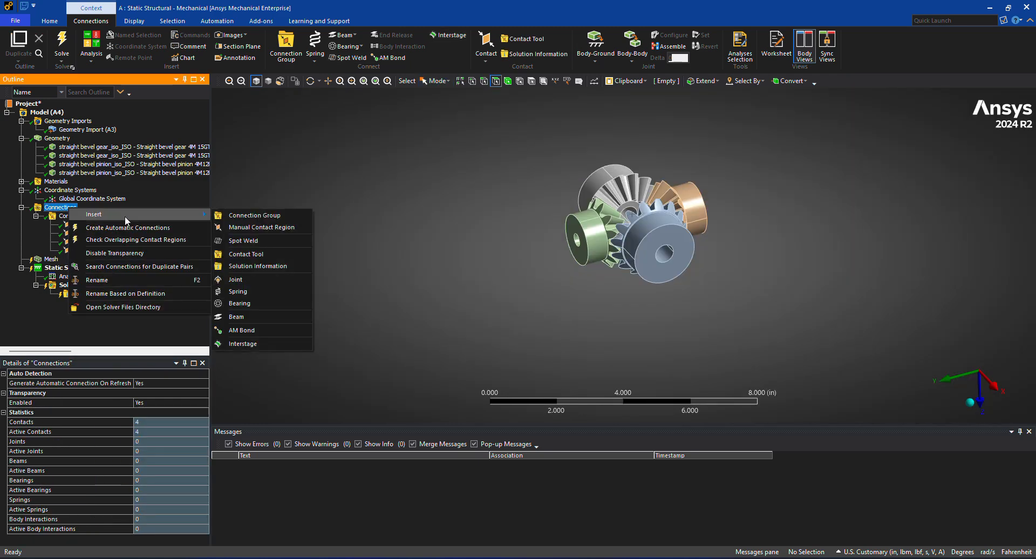
pyautogui.click(236, 280)
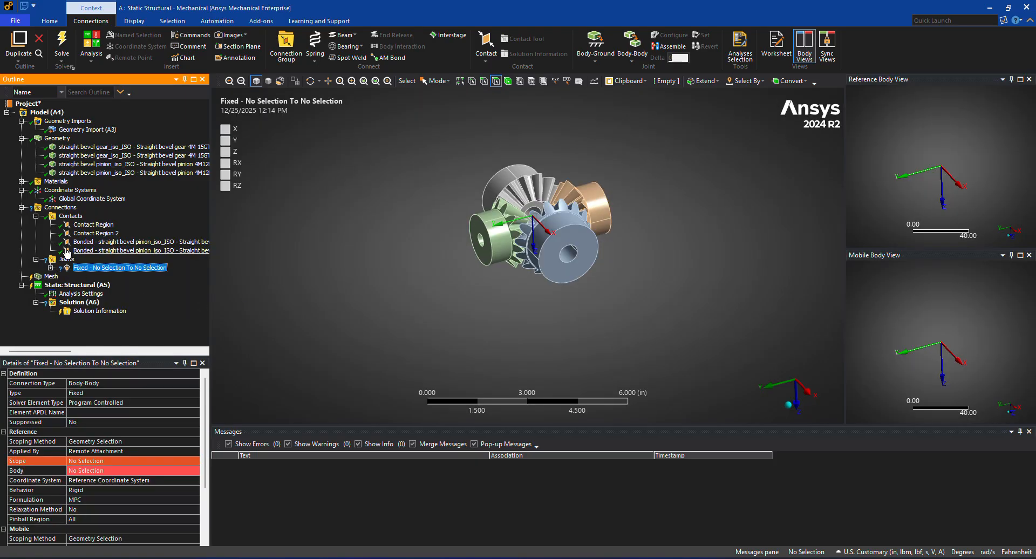
pyautogui.rightClick(92, 272)
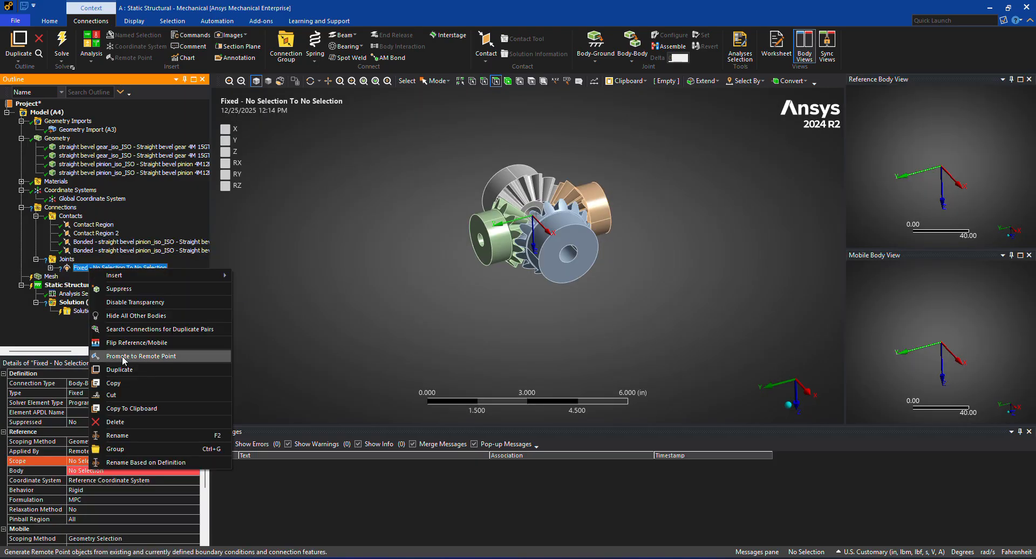
pyautogui.click(117, 419)
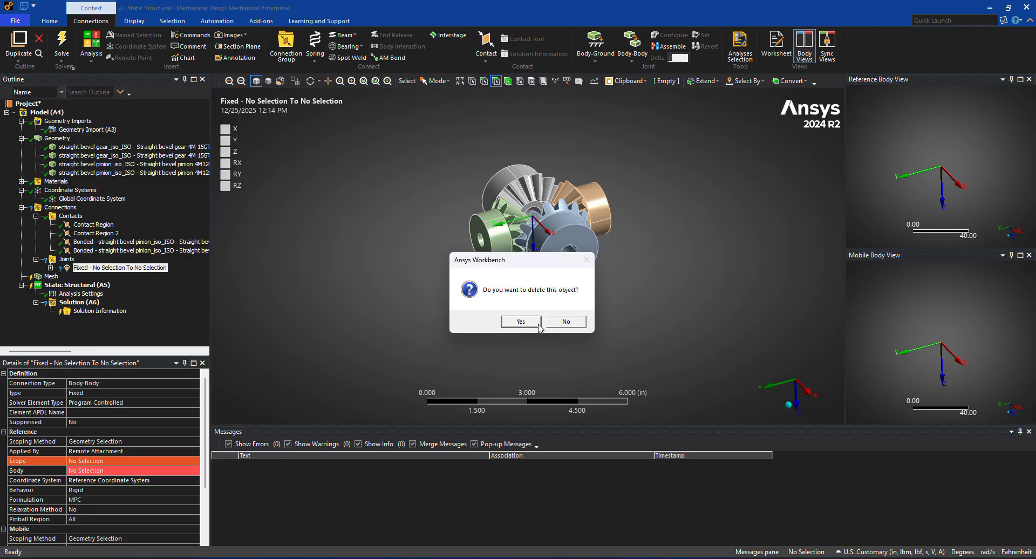
pyautogui.click(538, 327)
# Step: Add a body-ground Revolute joint to the Joints group
pyautogui.click(57, 261)
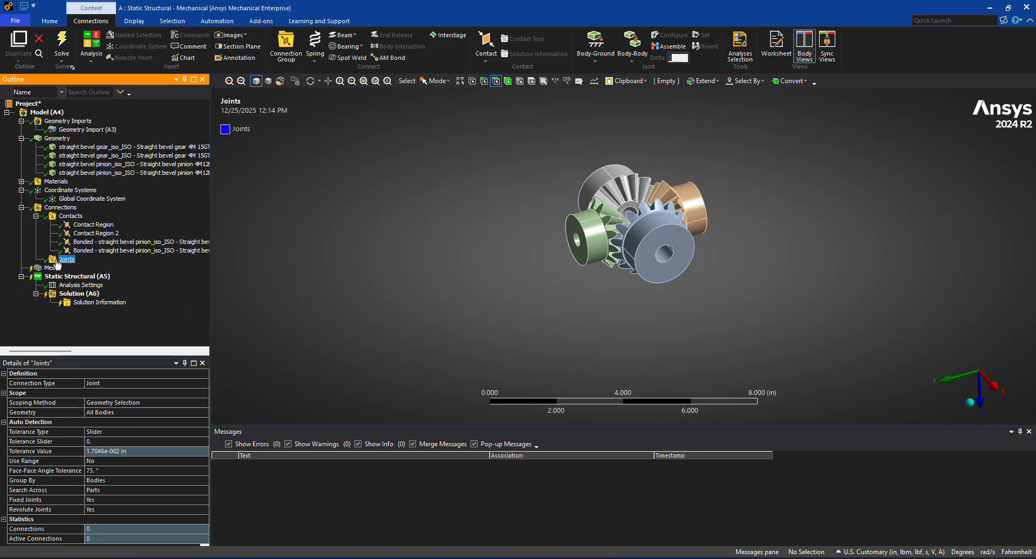
pyautogui.click(602, 45)
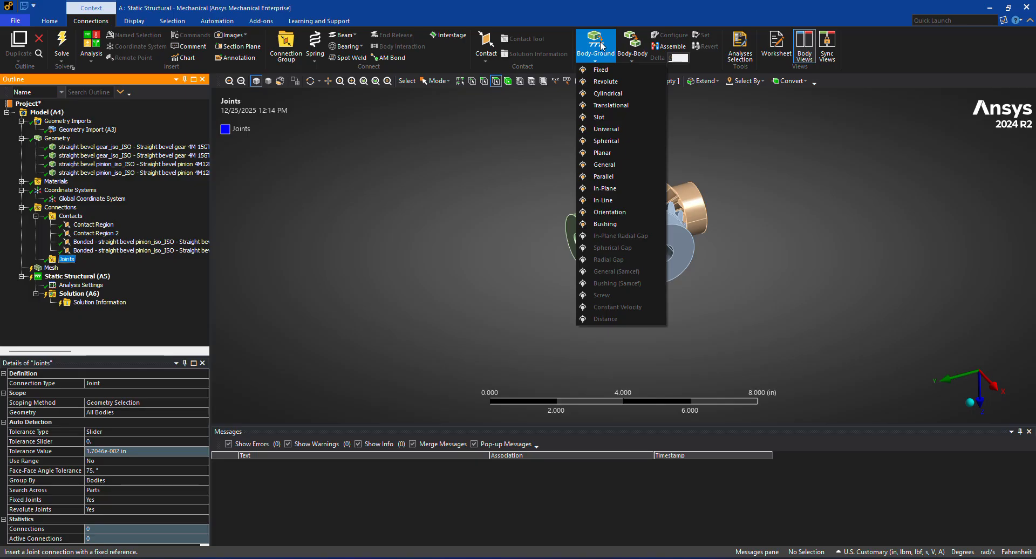
pyautogui.click(605, 82)
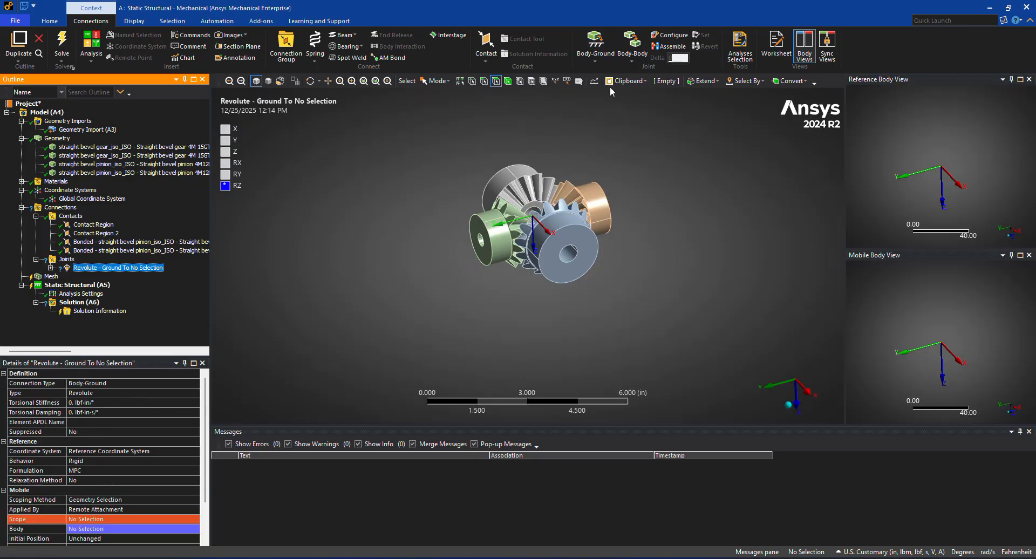
# Step: Examine the meshing gears, their center bores and the new joint's coordinate axes up close and from several angles
pyautogui.moveTo(393, 185); pyautogui.dragTo(481, 156, button='middle')
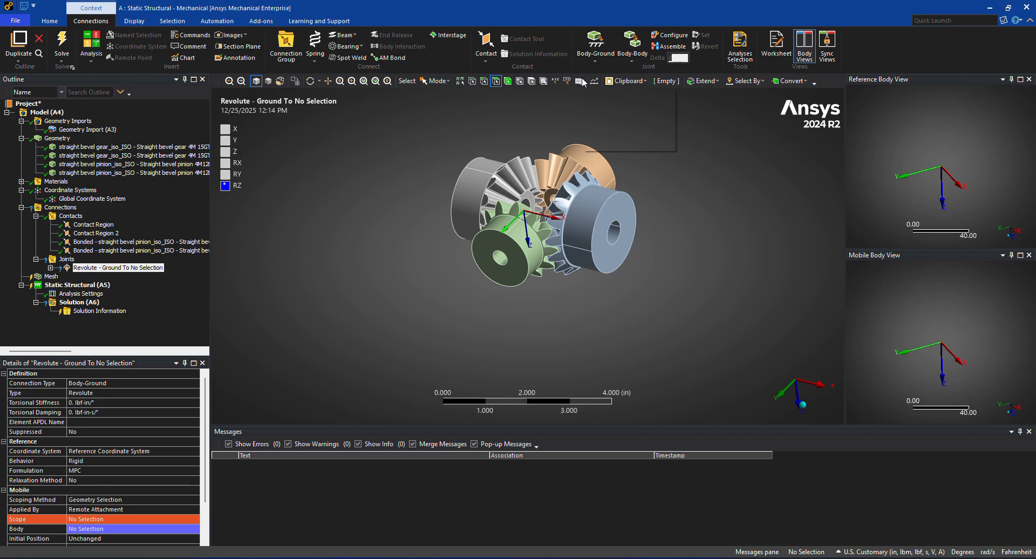
pyautogui.scroll(3, 649, 139)
pyautogui.scroll(-1, 649, 143)
pyautogui.moveTo(649, 144); pyautogui.dragTo(647, 178, button='middle')
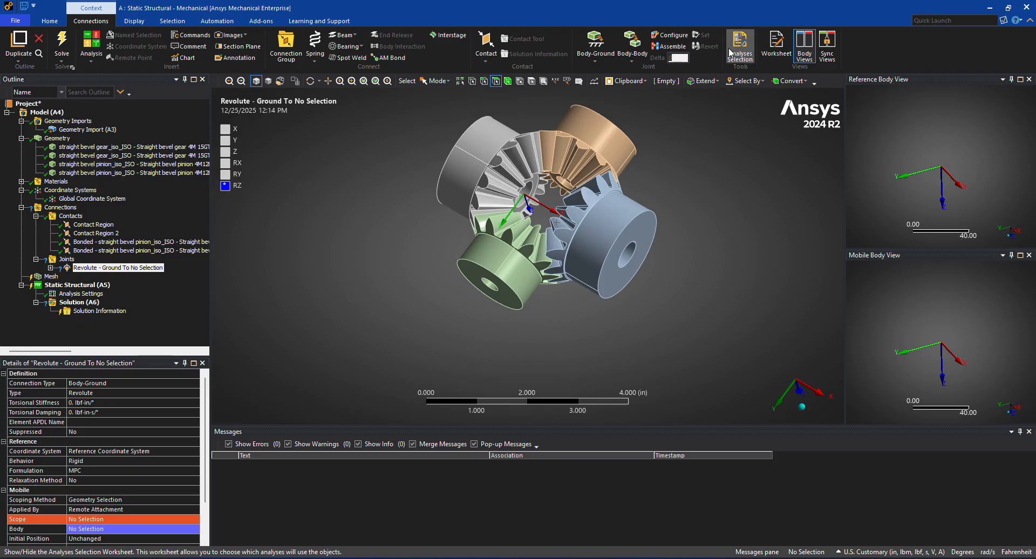
pyautogui.click(596, 52)
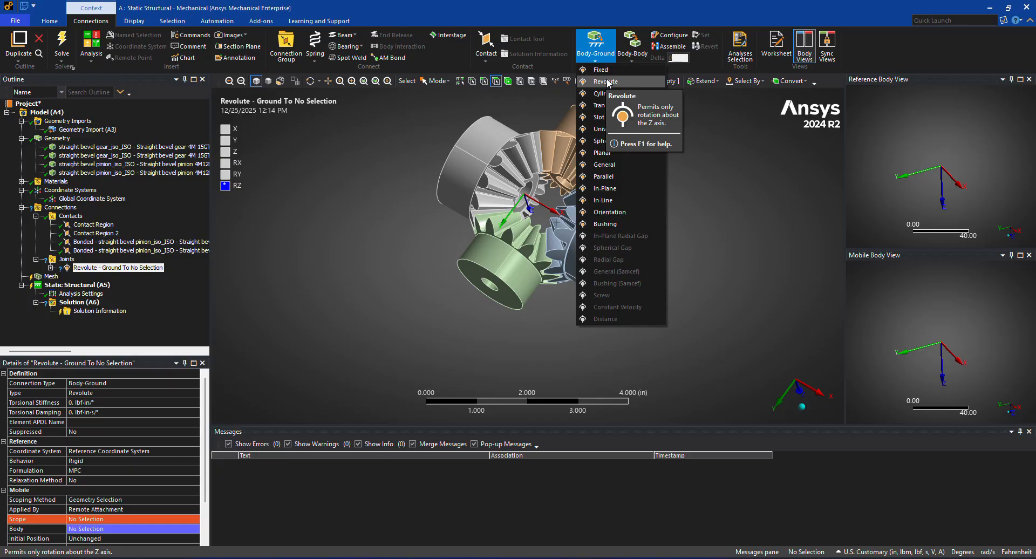
pyautogui.click(412, 140)
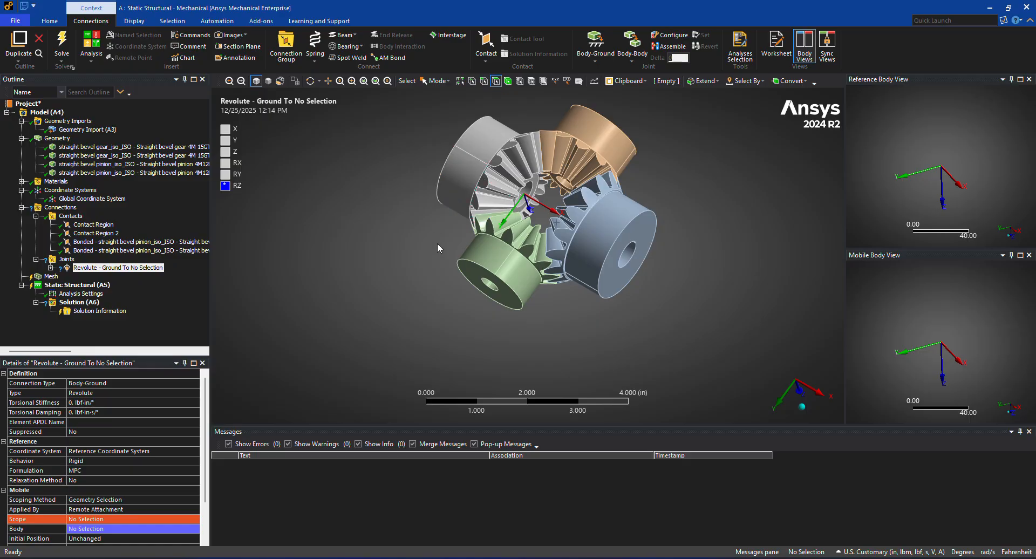
pyautogui.scroll(2, 565, 212)
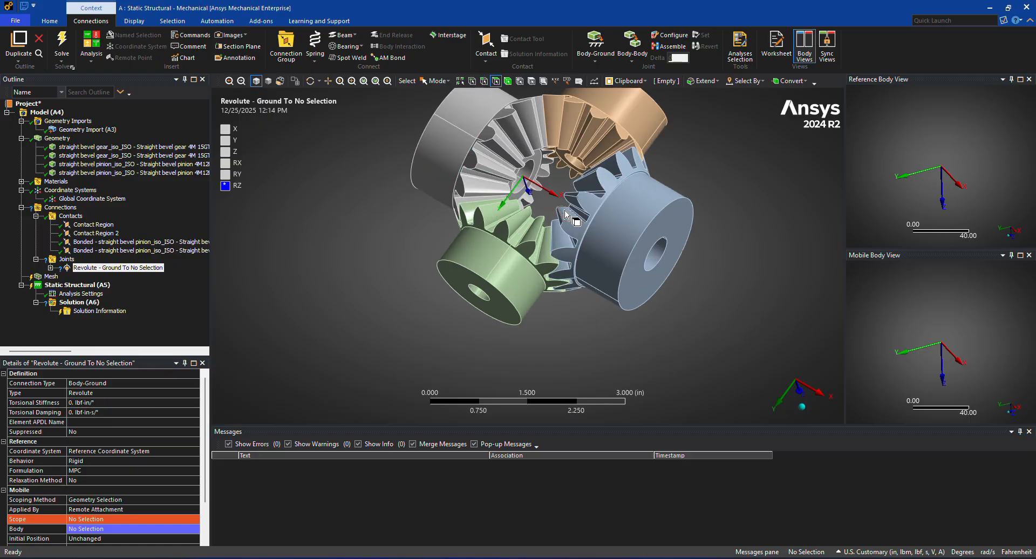
pyautogui.moveTo(540, 168); pyautogui.dragTo(456, 128, button='middle')
pyautogui.scroll(4, 548, 211)
pyautogui.scroll(-4, 548, 212)
pyautogui.scroll(-1, 384, 129)
pyautogui.click(351, 80)
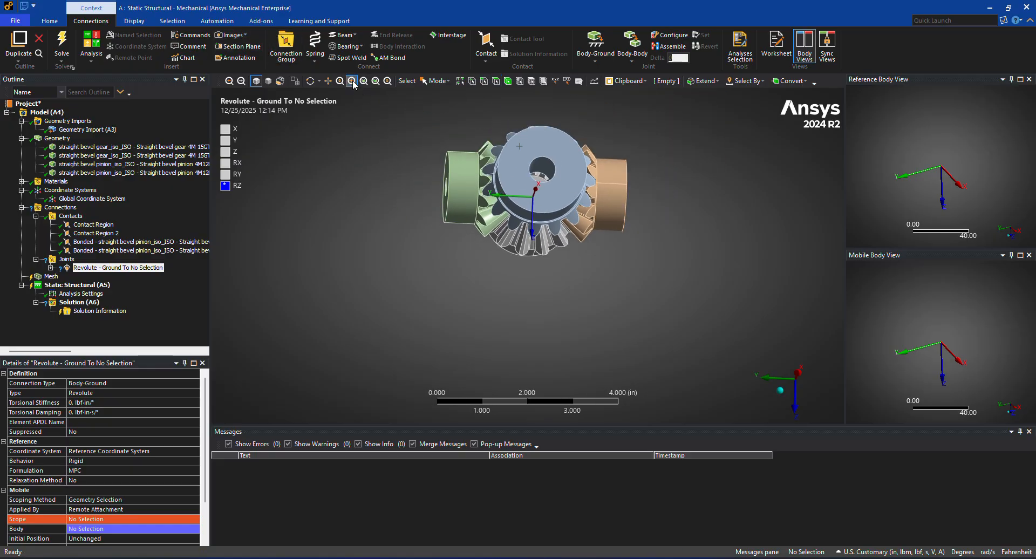
pyautogui.moveTo(421, 106); pyautogui.dragTo(655, 252)
pyautogui.moveTo(655, 250); pyautogui.dragTo(693, 293, button='middle')
pyautogui.click(436, 81)
pyautogui.click(442, 94)
pyautogui.scroll(1, 443, 160)
pyautogui.scroll(-1, 445, 161)
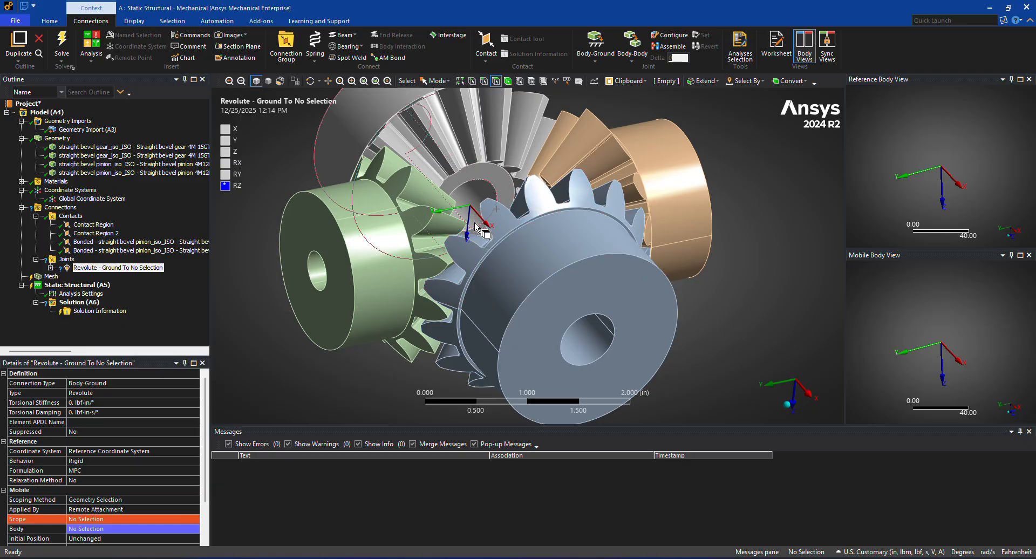
pyautogui.scroll(3, 472, 223)
pyautogui.scroll(-6, 480, 200)
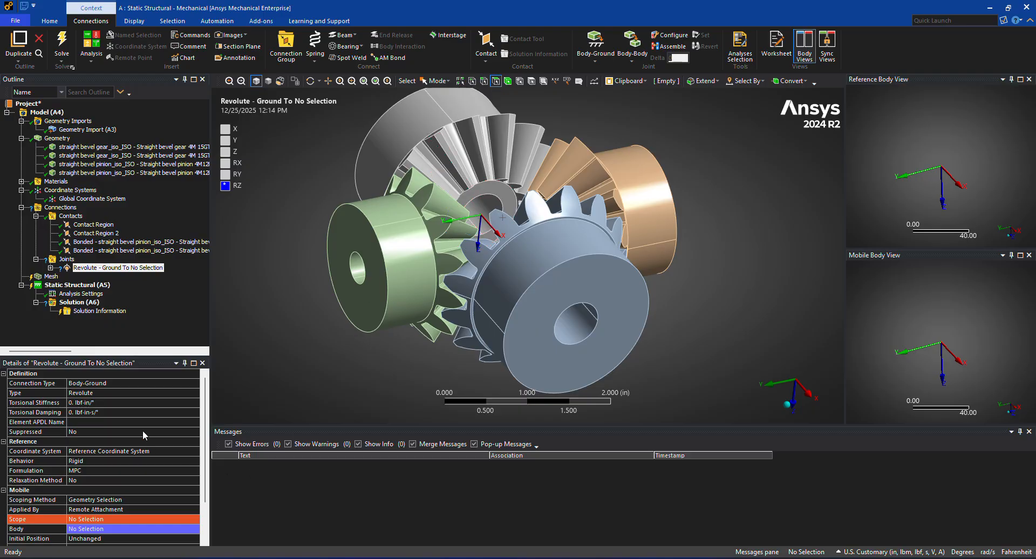
# Step: Try to reorient the unscoped revolute joint's reference coordinate system so its Z axis follows the X direction
pyautogui.click(92, 452)
pyautogui.moveTo(419, 274)
pyautogui.mouseDown(button='middle')
pyautogui.moveTo(401, 306)
pyautogui.moveTo(411, 290)
pyautogui.mouseUp(button='middle')
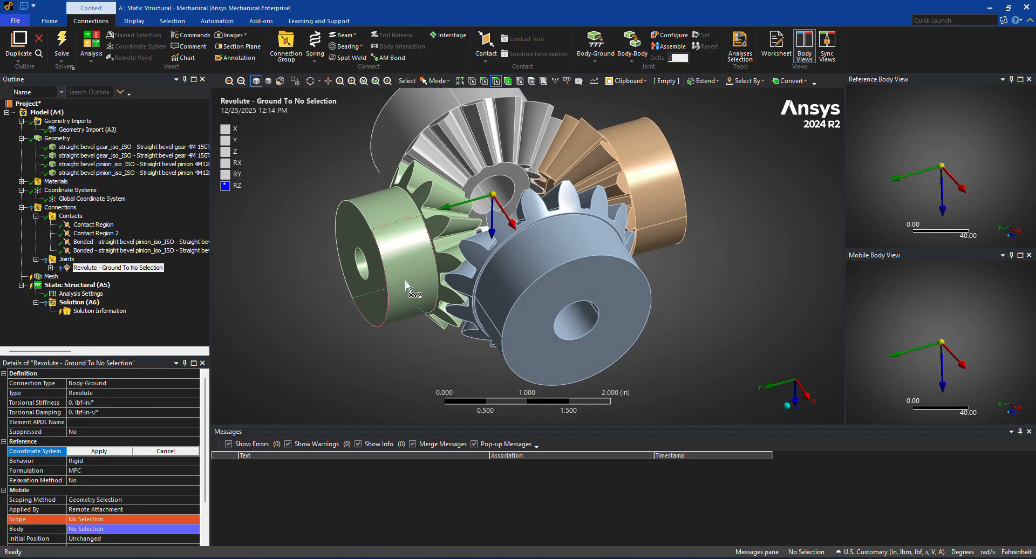
pyautogui.click(491, 211)
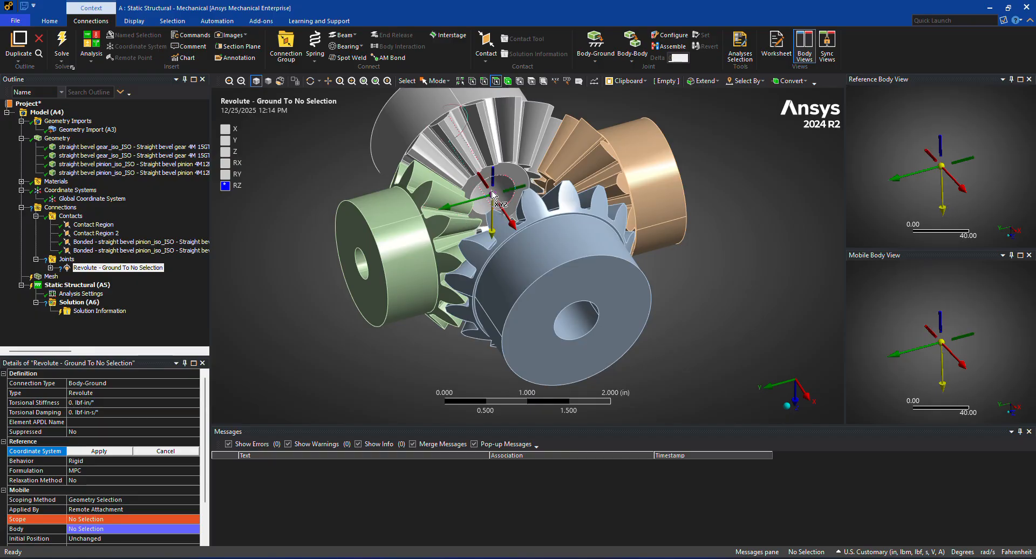
pyautogui.click(504, 206)
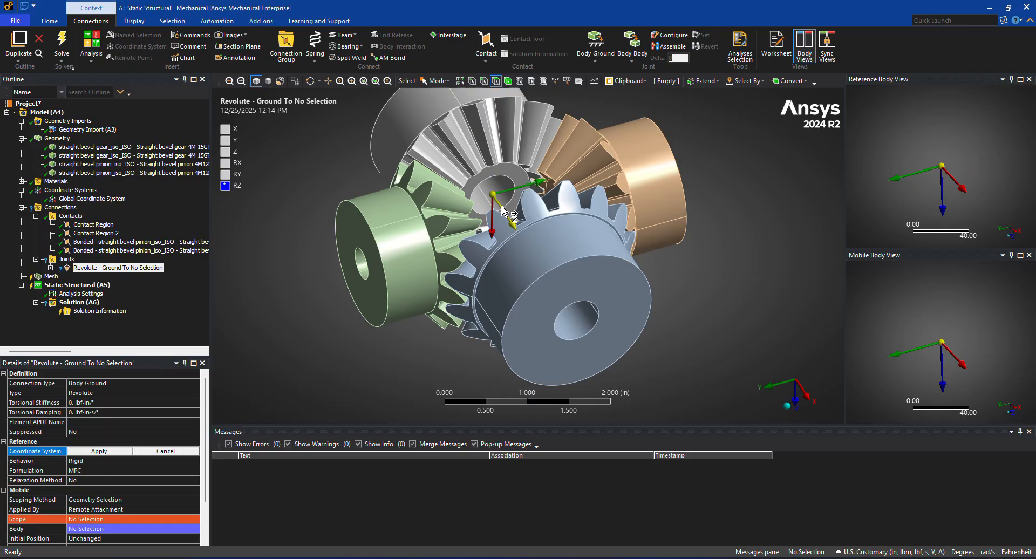
pyautogui.scroll(-1, 516, 244)
pyautogui.moveTo(516, 244); pyautogui.dragTo(522, 272, button='middle')
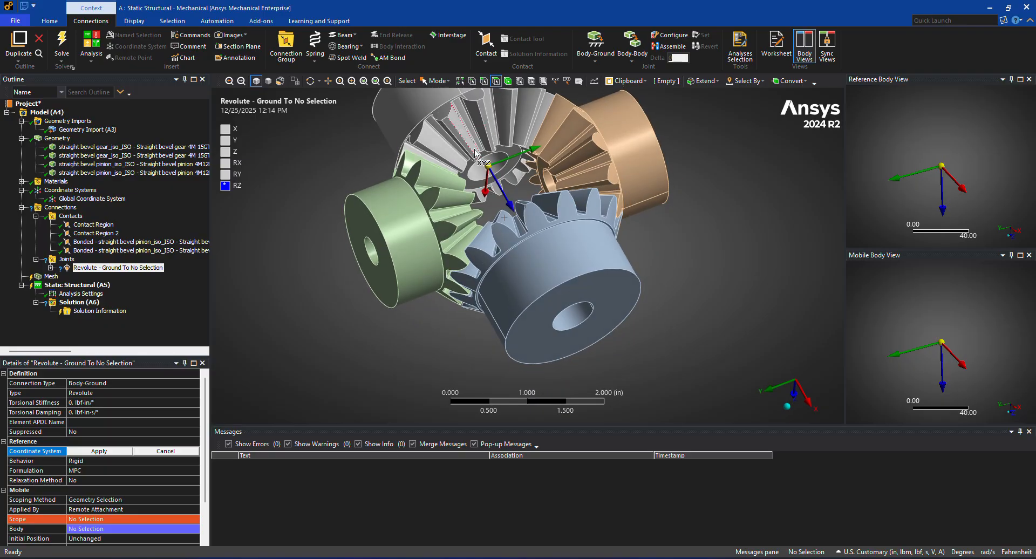
pyautogui.click(106, 449)
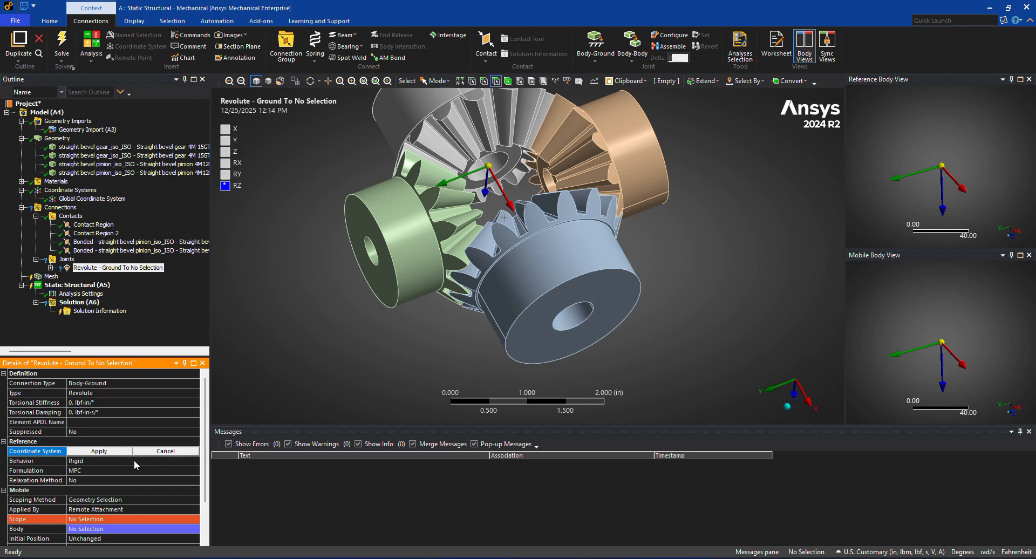
pyautogui.scroll(1, 307, 410)
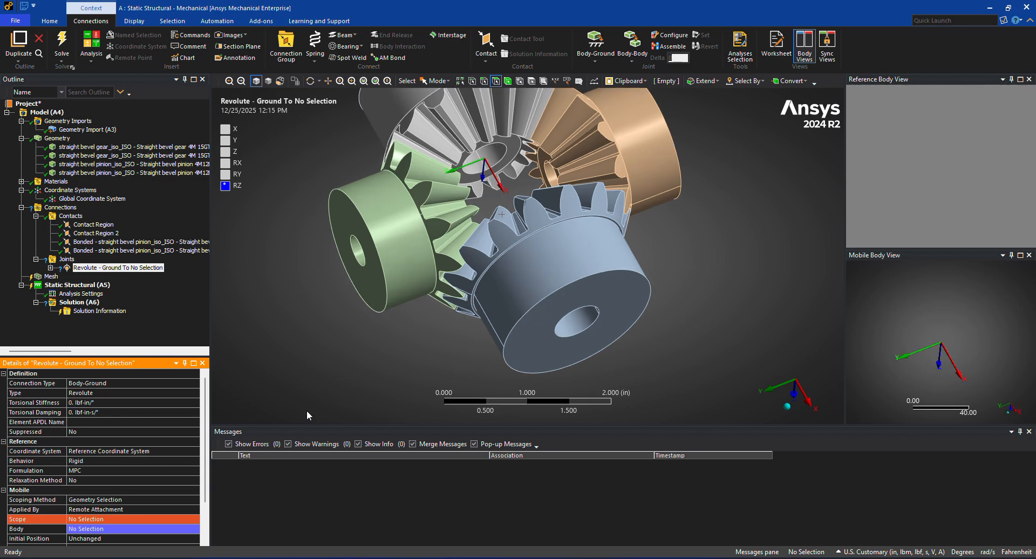
pyautogui.scroll(2, 403, 350)
pyautogui.scroll(-1, 403, 350)
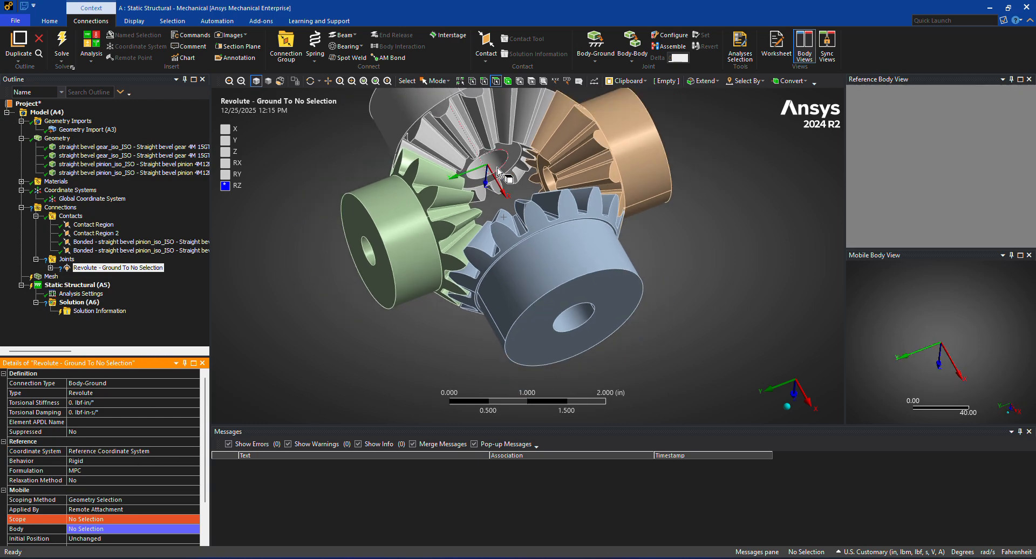
pyautogui.click(78, 452)
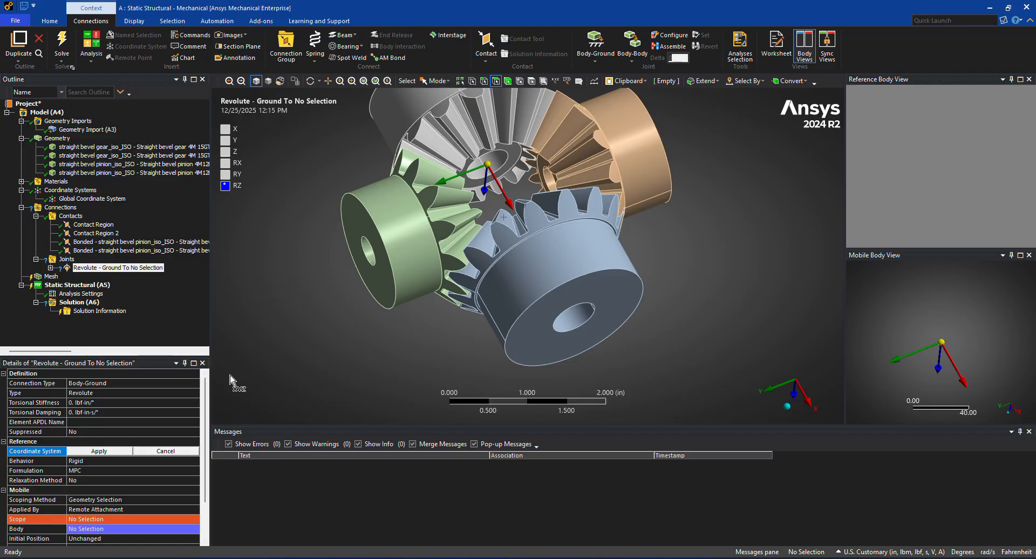
# Step: Scope the mobile side of the revolute joint to the two bore faces of the gray bevel gear
pyautogui.click(103, 520)
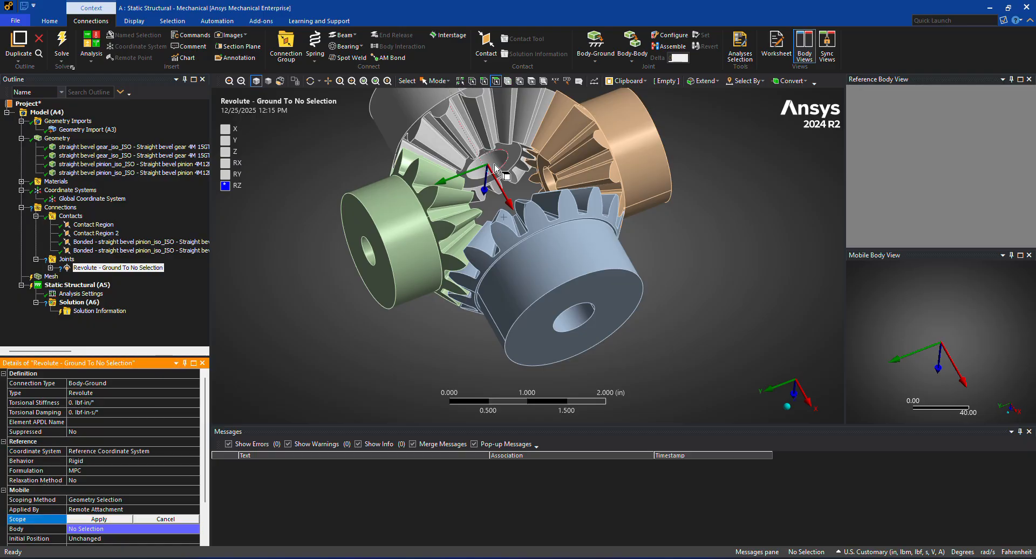
pyautogui.click(489, 169)
pyautogui.keyDown('ctrl'); pyautogui.click(488, 169); pyautogui.keyUp('ctrl')
pyautogui.click(108, 519)
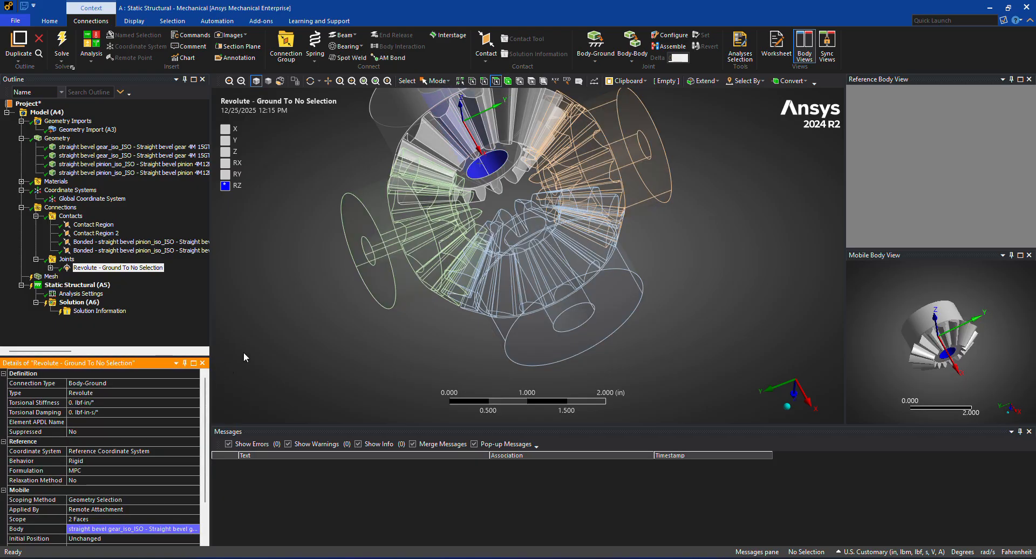
pyautogui.scroll(-5, 351, 282)
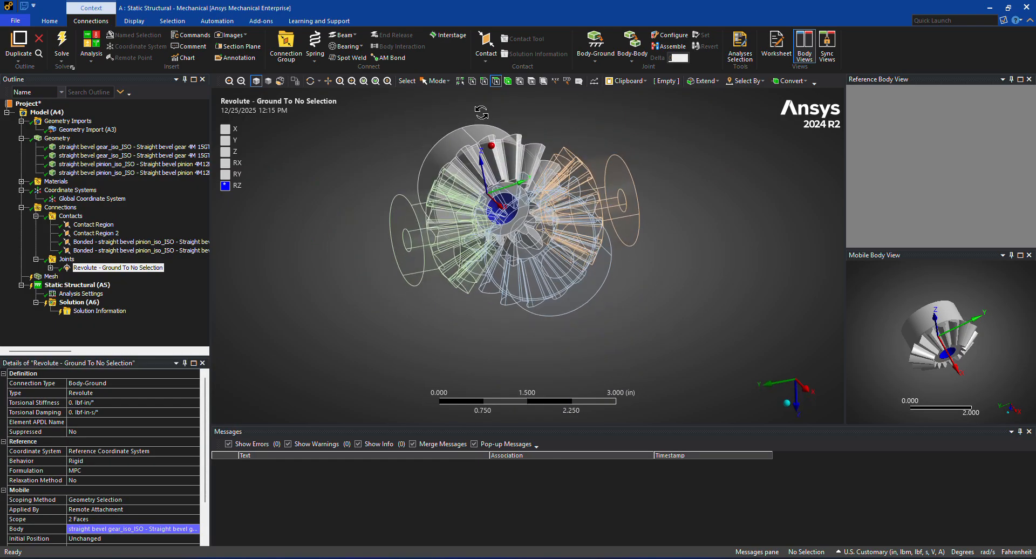
# Step: Reorient the gray gear joint's reference coordinate system so its Z axis runs along the gear's bore axis
pyautogui.click(85, 452)
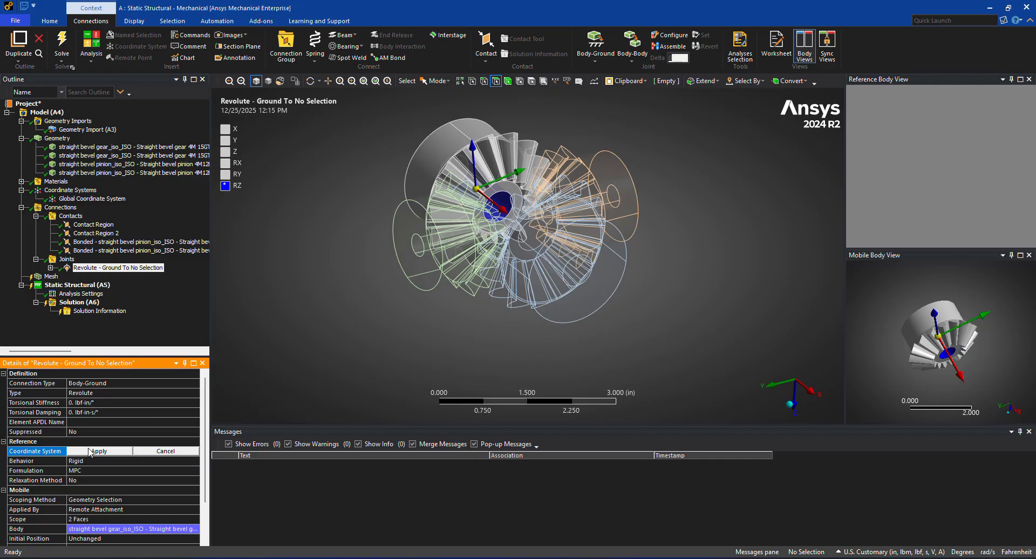
pyautogui.click(477, 161)
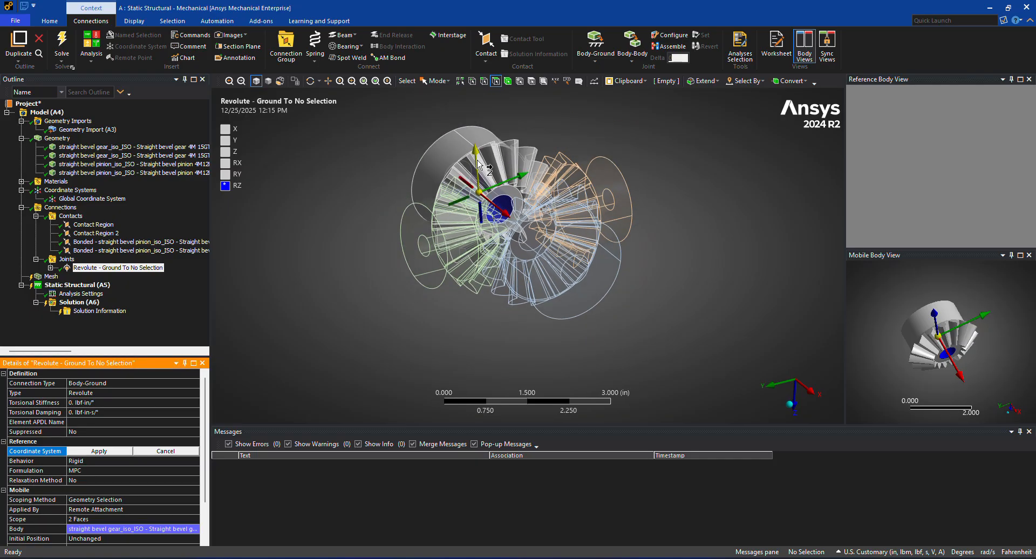
pyautogui.click(499, 215)
pyautogui.click(500, 216)
pyautogui.moveTo(419, 233); pyautogui.dragTo(403, 279, button='middle')
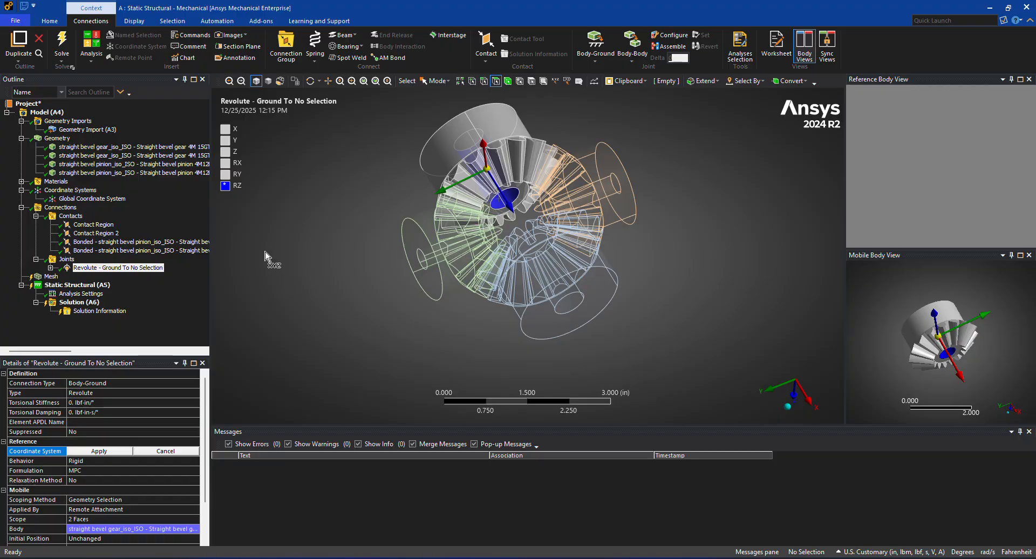
pyautogui.click(95, 451)
pyautogui.moveTo(358, 300); pyautogui.dragTo(398, 285, button='middle')
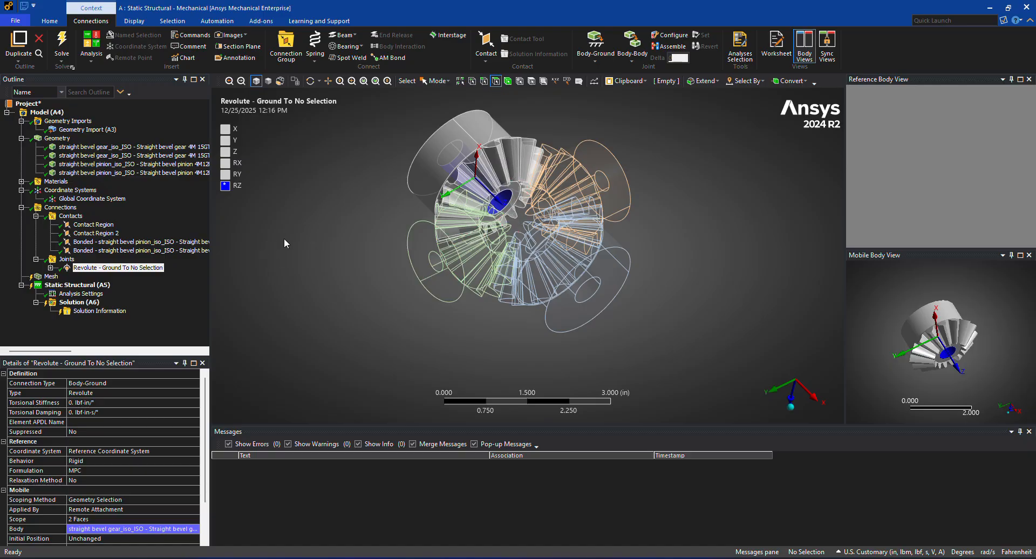
# Step: Add a second body-ground Revolute joint and scope its mobile side to the two bore faces of the green pinion
pyautogui.click(598, 60)
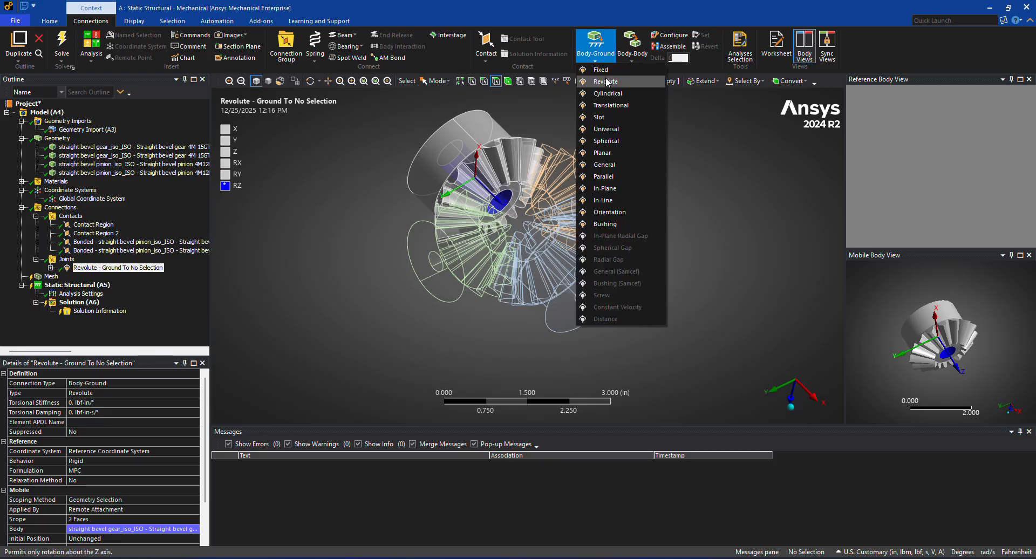
pyautogui.click(606, 81)
pyautogui.moveTo(662, 184); pyautogui.dragTo(575, 160, button='middle')
pyautogui.scroll(4, 473, 281)
pyautogui.scroll(-5, 573, 259)
pyautogui.moveTo(713, 247); pyautogui.dragTo(515, 232, button='middle')
pyautogui.moveTo(502, 214); pyautogui.dragTo(500, 205)
pyautogui.click(90, 519)
pyautogui.click(86, 519)
pyautogui.moveTo(296, 325); pyautogui.dragTo(306, 220, button='middle')
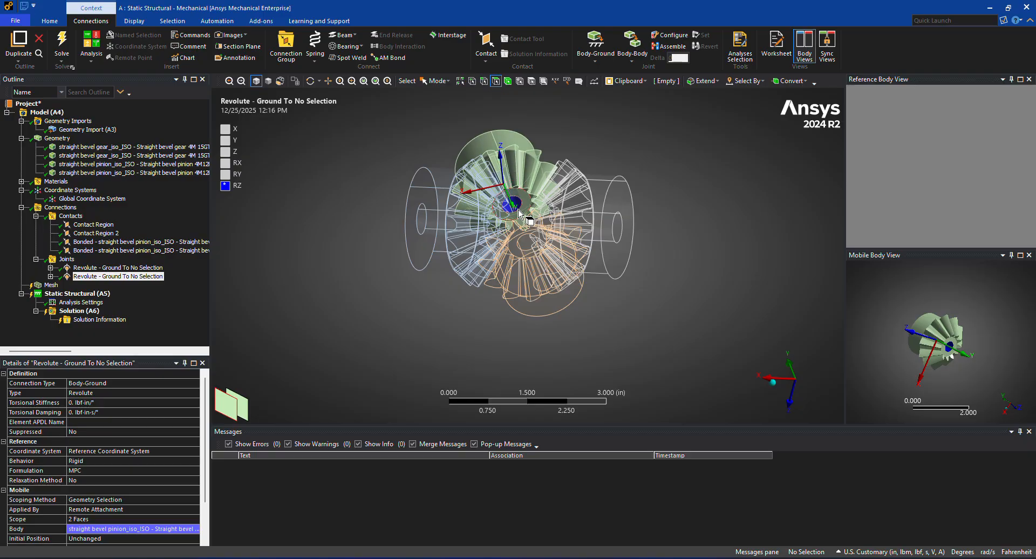
pyautogui.scroll(3, 469, 130)
pyautogui.scroll(-2, 458, 116)
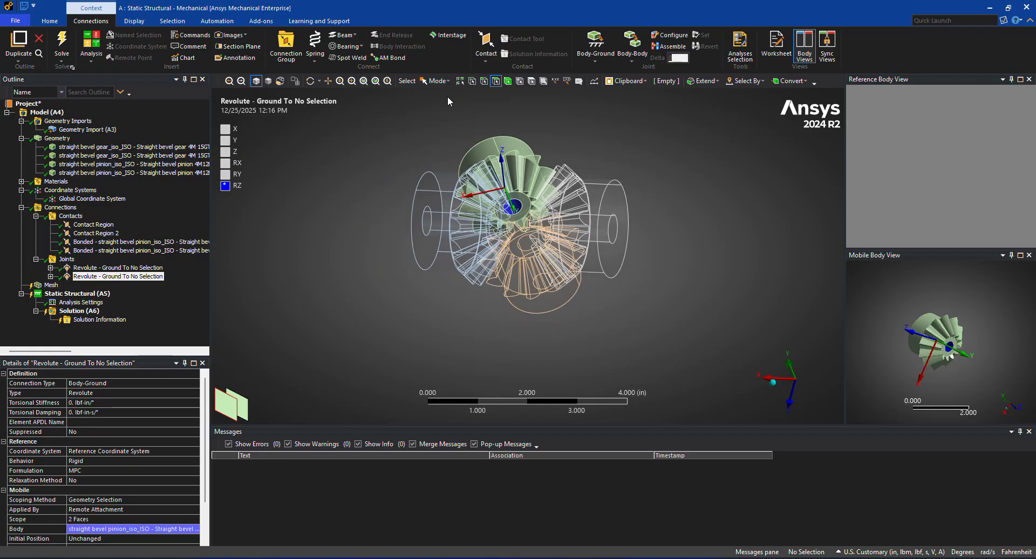
# Step: Reorient the green pinion joint's reference coordinate system so its Z axis runs along the pinion's bore axis
pyautogui.click(351, 80)
pyautogui.moveTo(428, 114); pyautogui.dragTo(595, 229)
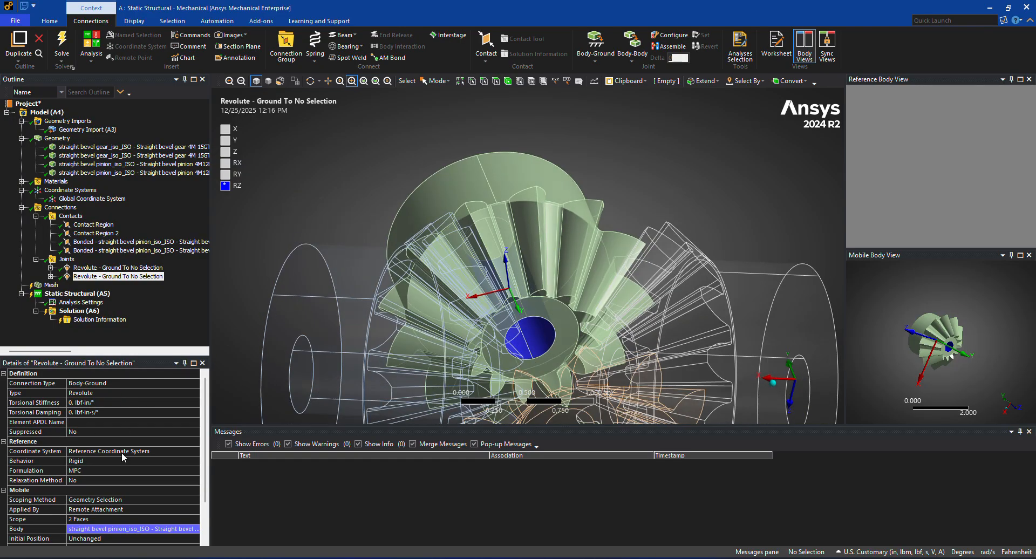
pyautogui.click(122, 452)
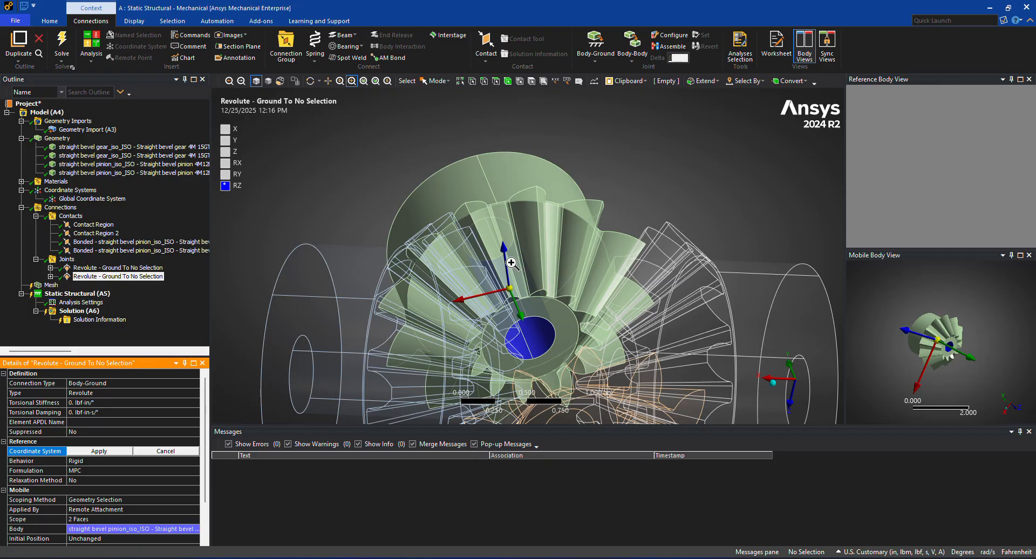
pyautogui.click(432, 82)
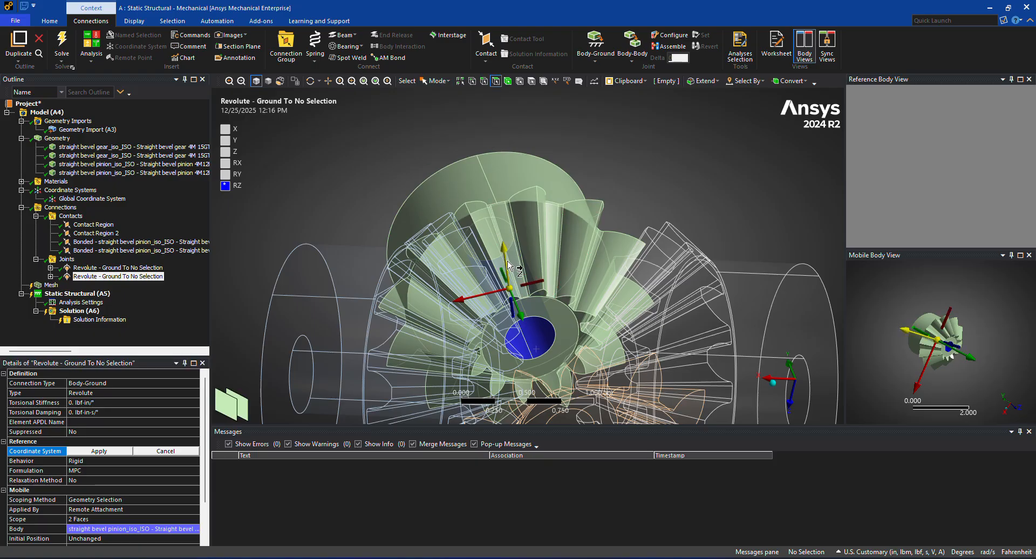
pyautogui.click(522, 319)
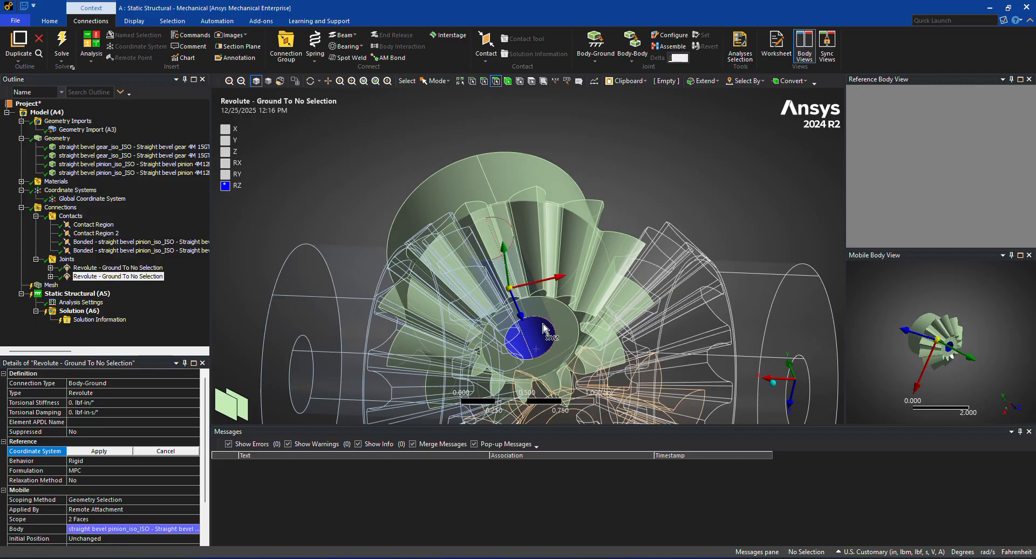
pyautogui.scroll(2, 564, 323)
pyautogui.moveTo(570, 312); pyautogui.dragTo(605, 295, button='middle')
pyautogui.scroll(-4, 605, 296)
pyautogui.click(99, 452)
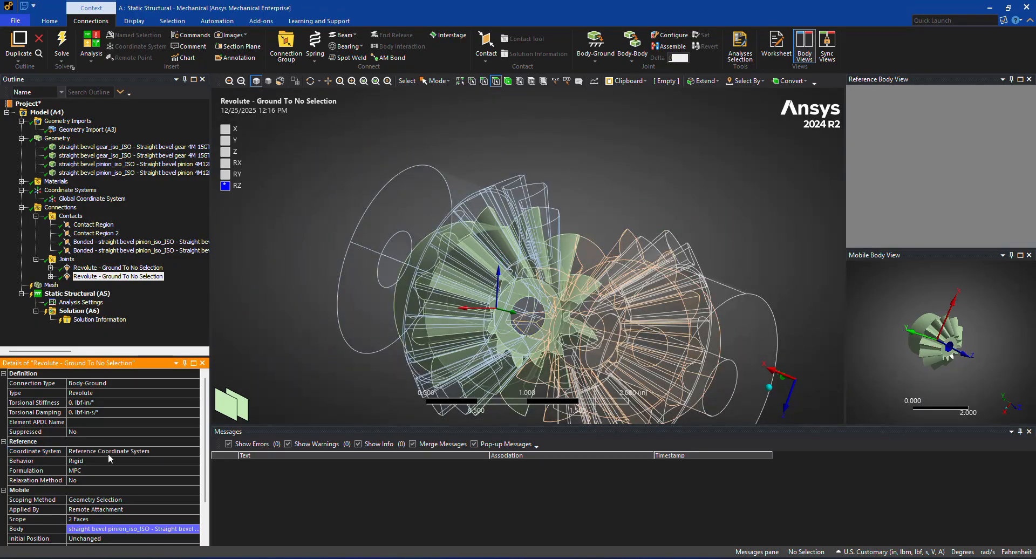
pyautogui.moveTo(218, 386); pyautogui.dragTo(337, 396, button='middle')
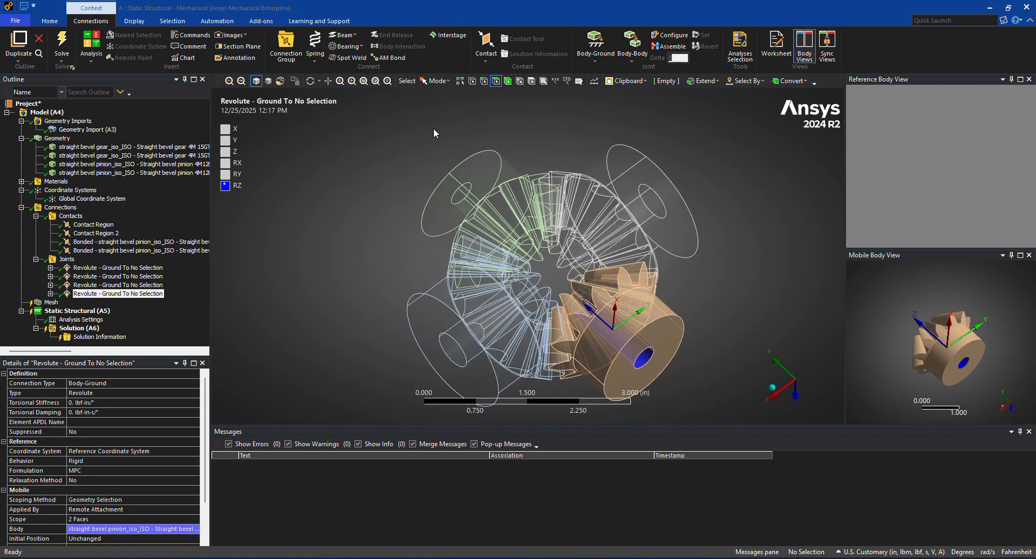
# Step: Examine the four body-ground revolute joints one after another, checking each one's scoped bore faces and Z-axis direction
pyautogui.moveTo(422, 154); pyautogui.dragTo(394, 164, button='middle')
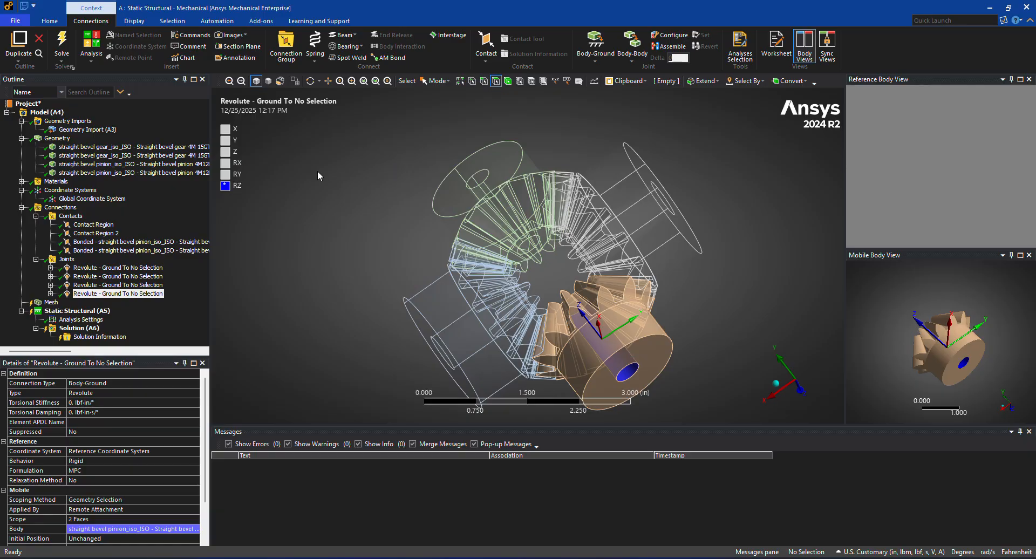
pyautogui.click(96, 269)
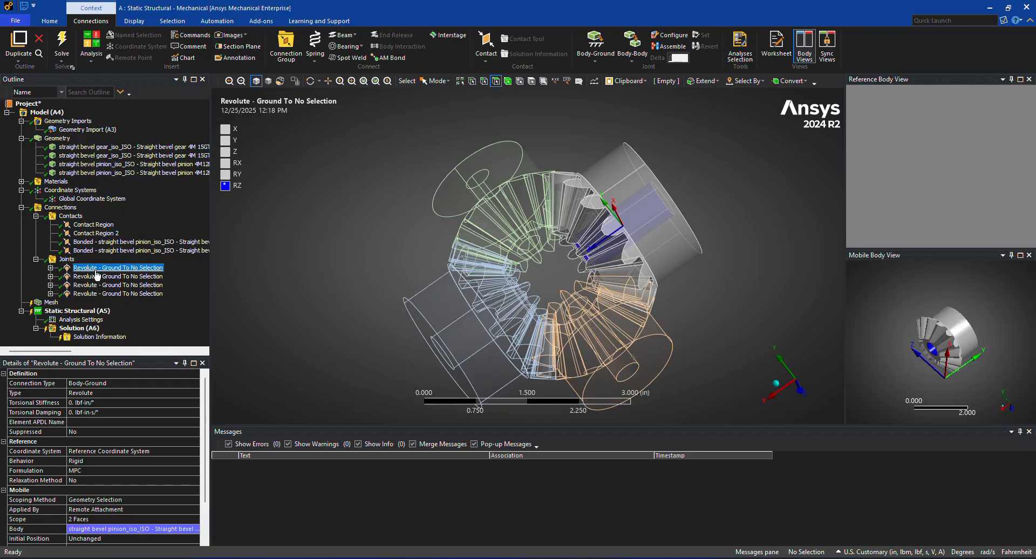
pyautogui.moveTo(259, 236); pyautogui.dragTo(541, 207, button='middle')
pyautogui.moveTo(298, 251); pyautogui.dragTo(243, 257, button='middle')
pyautogui.click(162, 280)
pyautogui.moveTo(301, 276); pyautogui.dragTo(266, 290, button='middle')
pyautogui.click(119, 285)
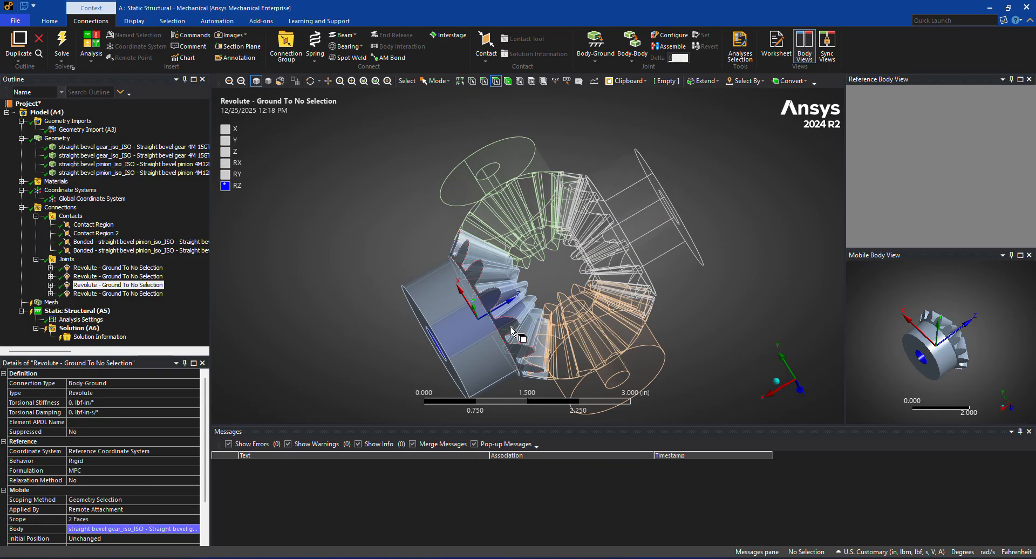
pyautogui.click(155, 294)
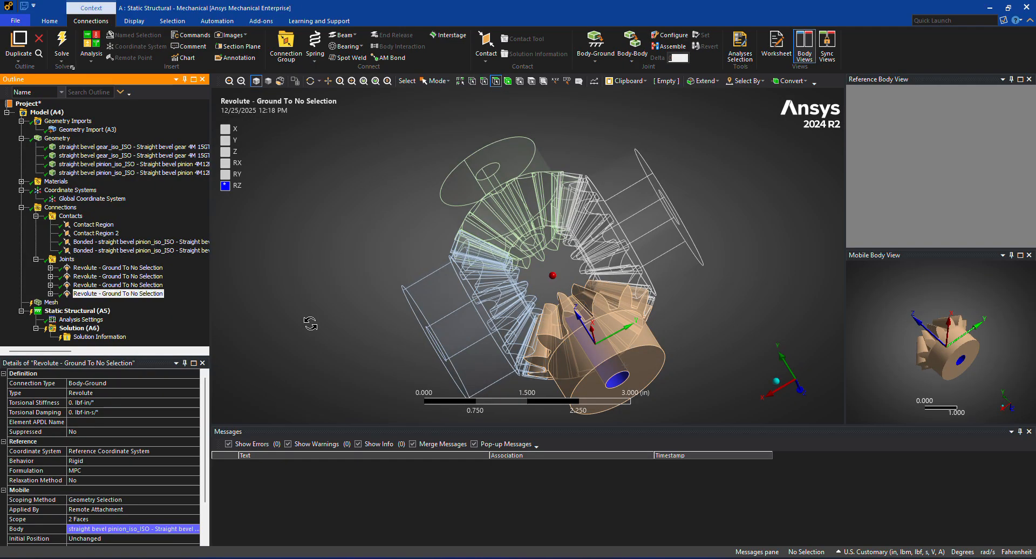
pyautogui.moveTo(308, 319); pyautogui.dragTo(303, 303, button='middle')
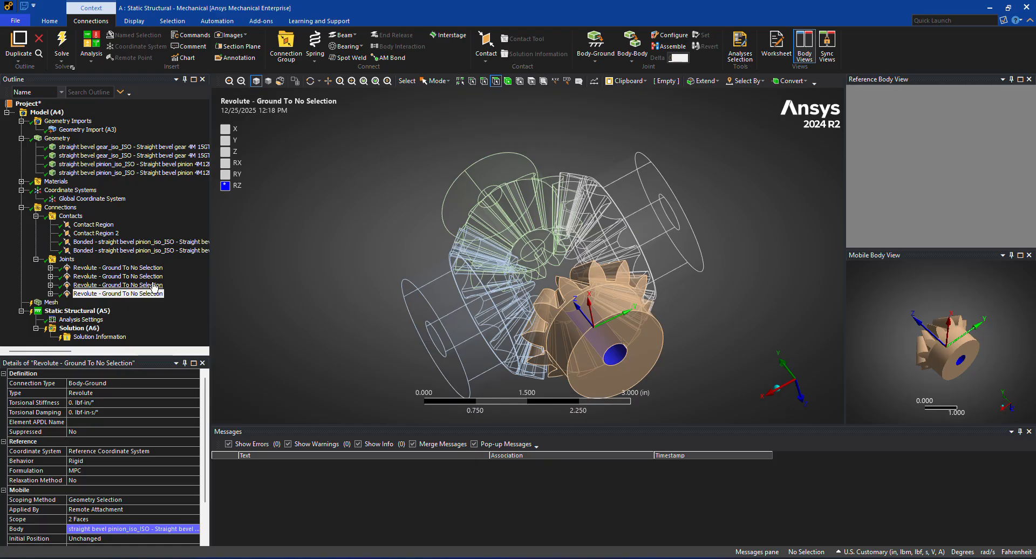
# Step: Insert a mesh Sizing control and scope it to all four gear and pinion bodies
pyautogui.click(51, 302)
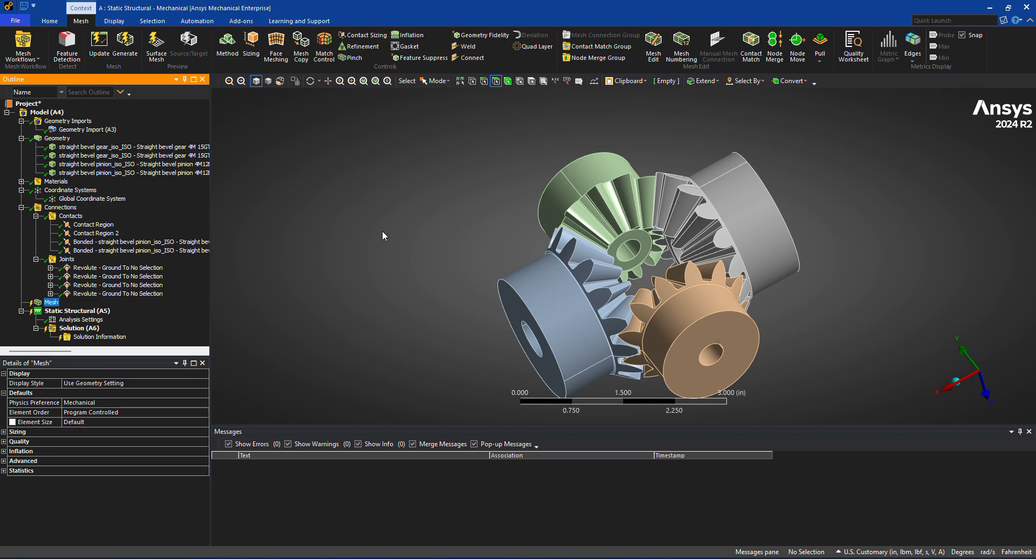
pyautogui.rightClick(41, 304)
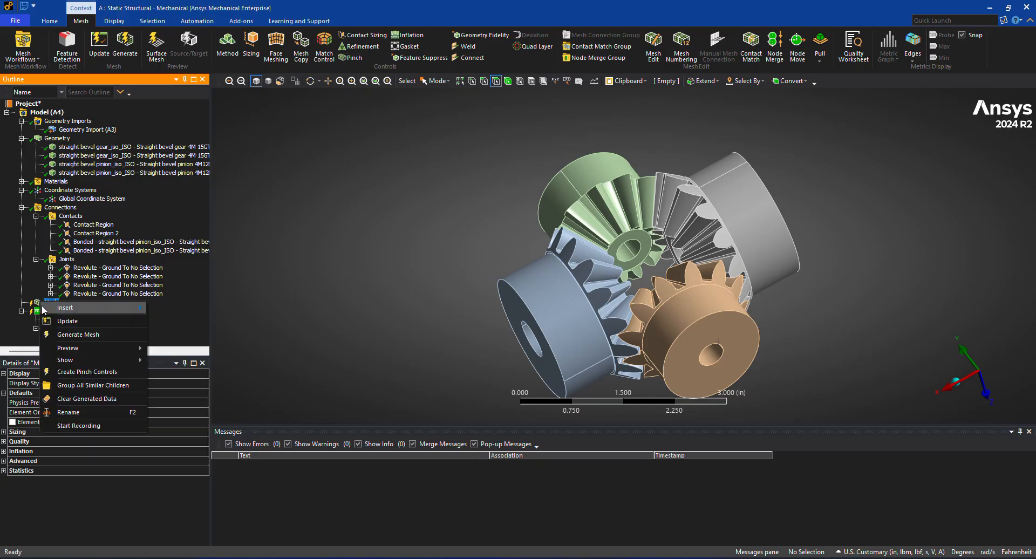
pyautogui.moveTo(108, 308)
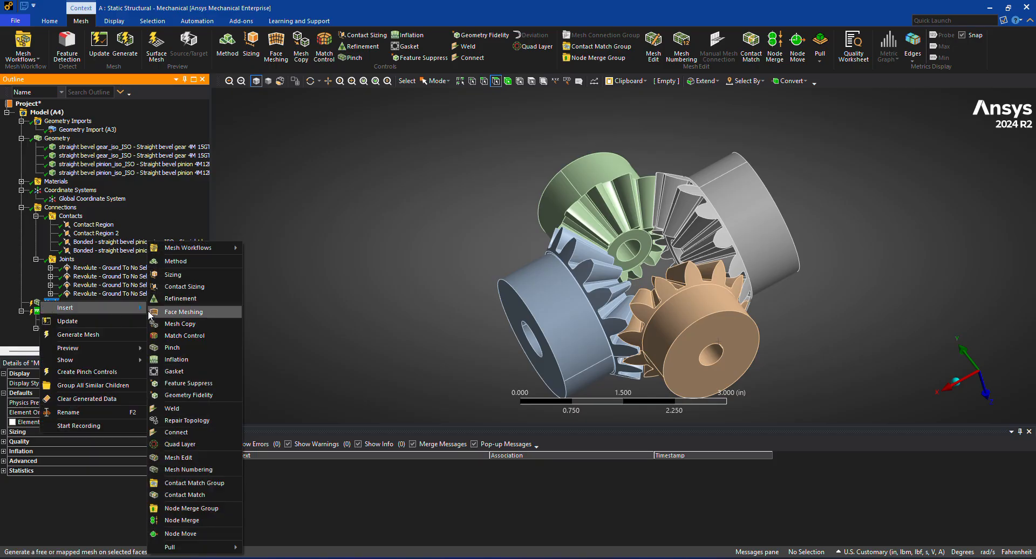
pyautogui.click(187, 276)
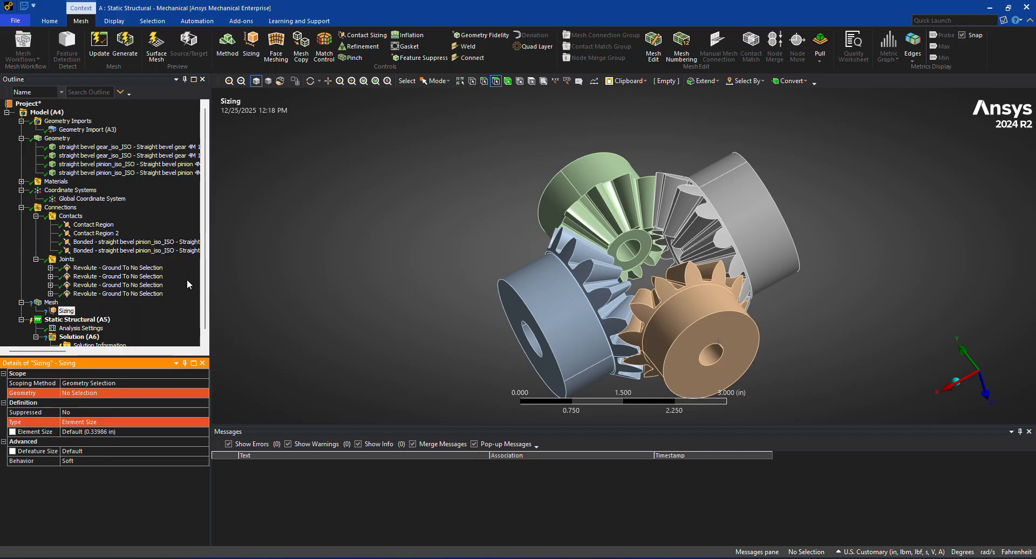
pyautogui.click(105, 393)
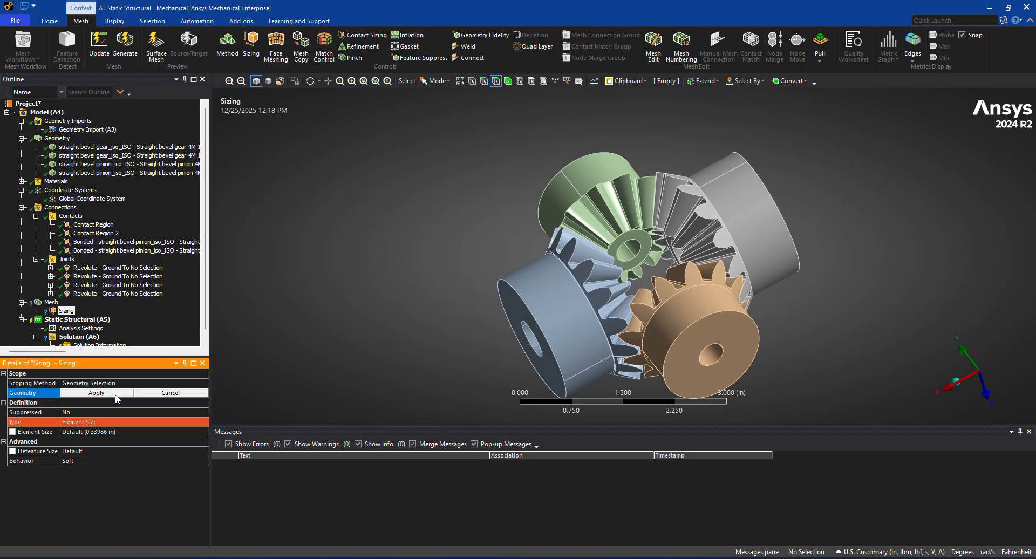
pyautogui.click(509, 84)
pyautogui.rightClick(392, 173)
pyautogui.click(421, 320)
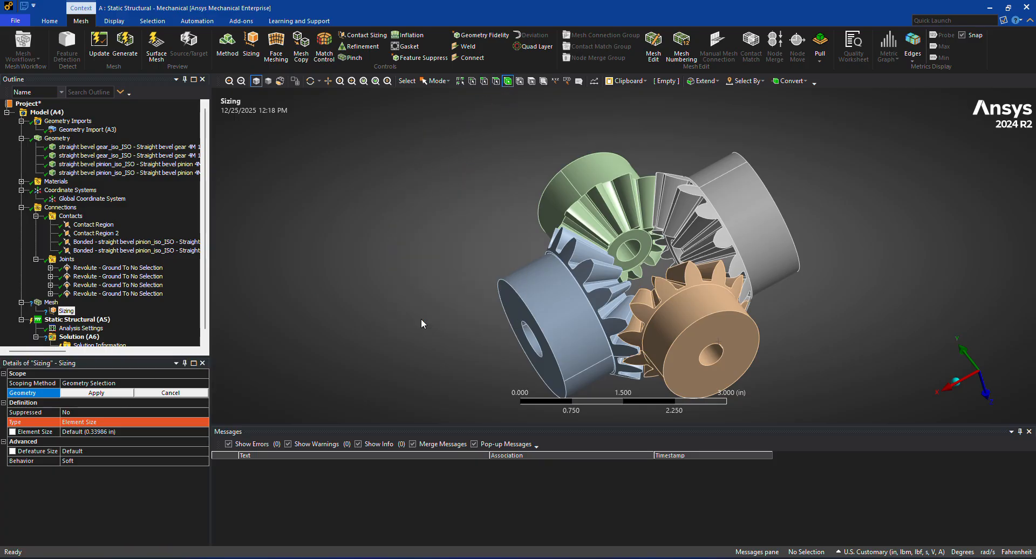
pyautogui.click(80, 394)
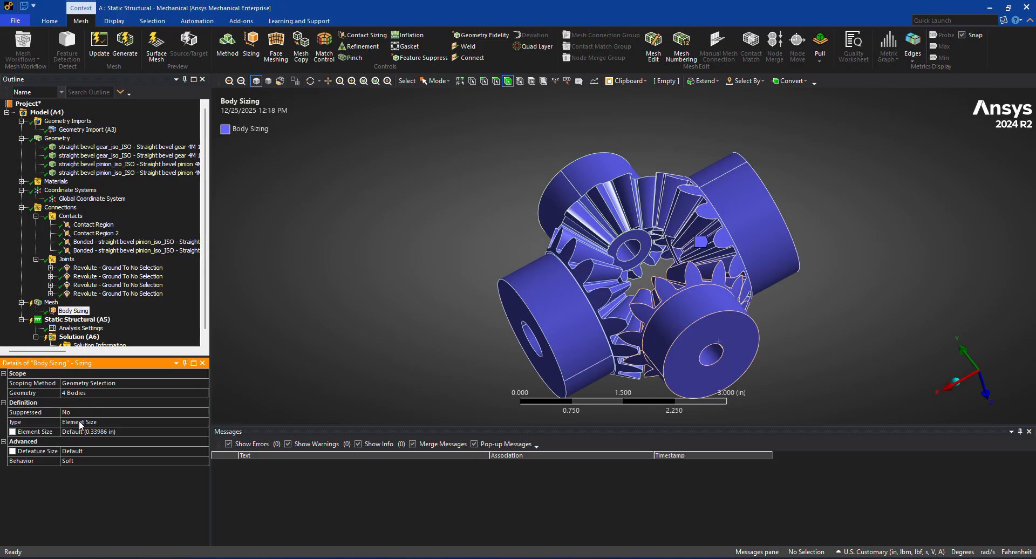
# Step: Set the body sizing's element size to 0.2 in and its behavior to Hard
pyautogui.click(86, 432)
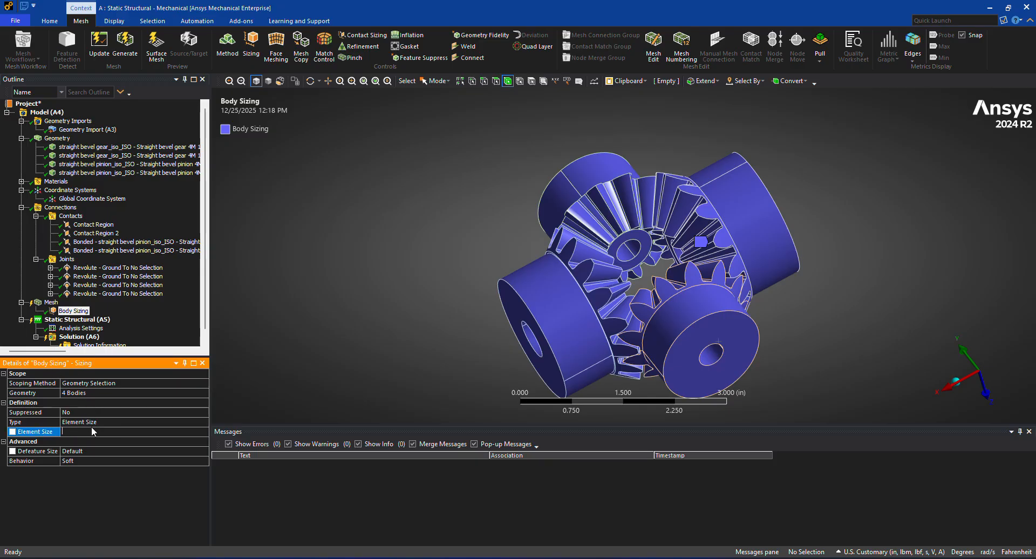
pyautogui.write('0.2')
pyautogui.press('Return')
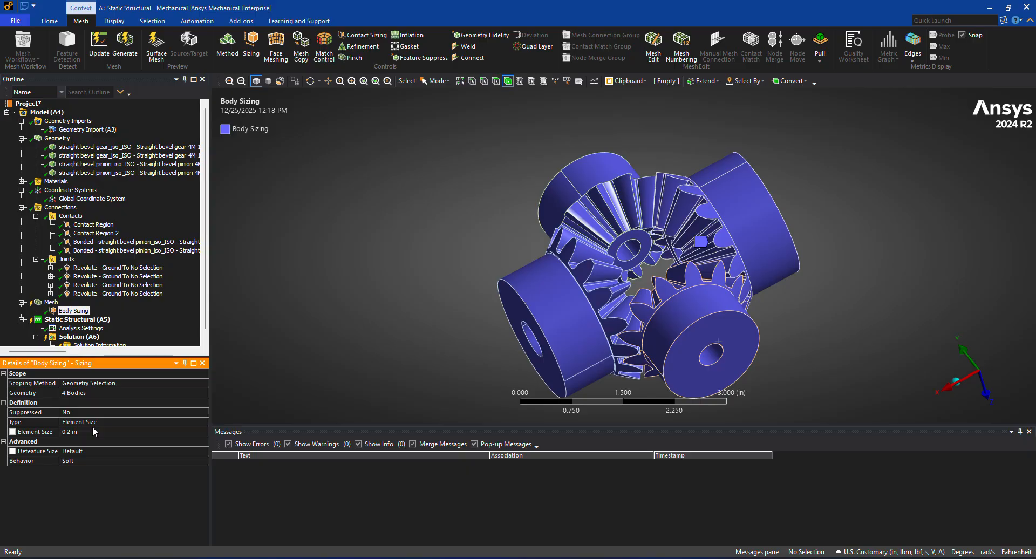
pyautogui.click(90, 462)
pyautogui.click(203, 462)
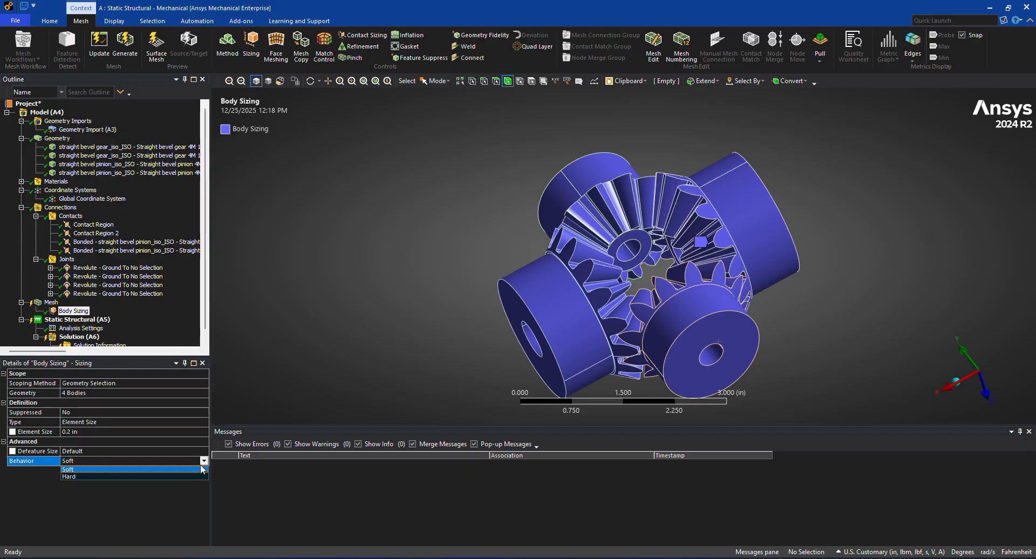
pyautogui.click(199, 479)
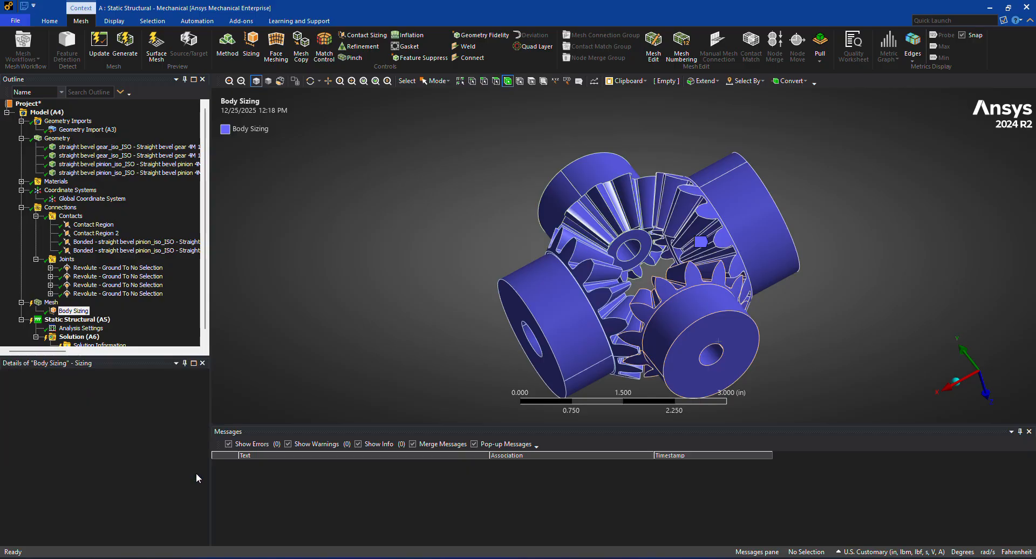
# Step: Generate the mesh with the 0.2 in body sizing and display it on the gear set
pyautogui.click(138, 48)
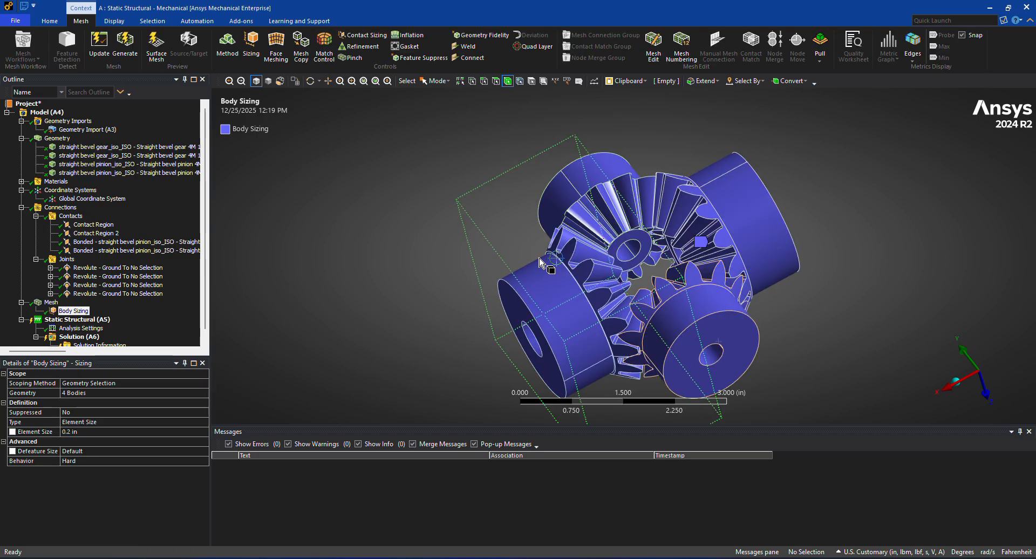
pyautogui.click(51, 303)
pyautogui.moveTo(340, 227); pyautogui.dragTo(380, 237, button='middle')
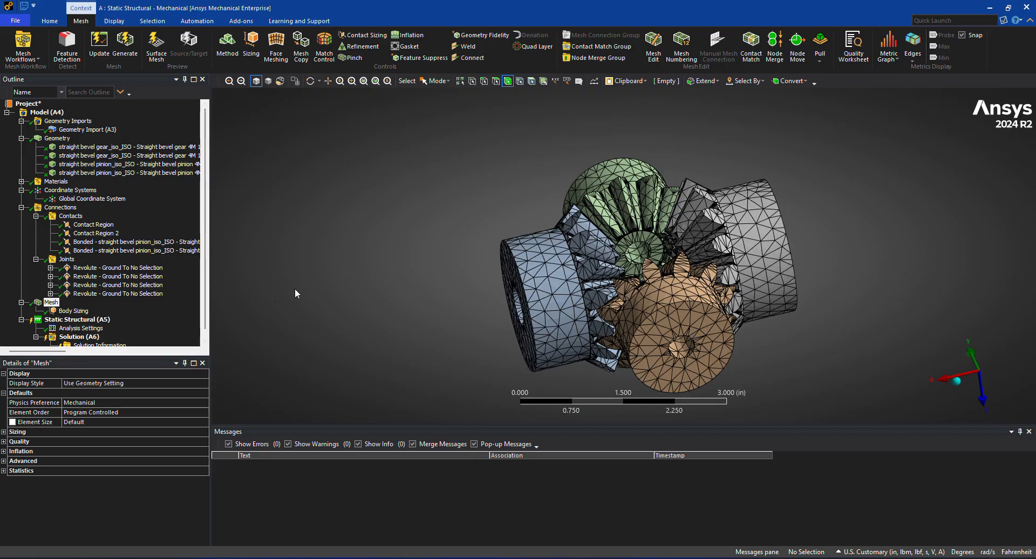
# Step: Set the body sizing's element size to 0.15 in, regenerate the mesh and inspect it on the gears
pyautogui.click(81, 312)
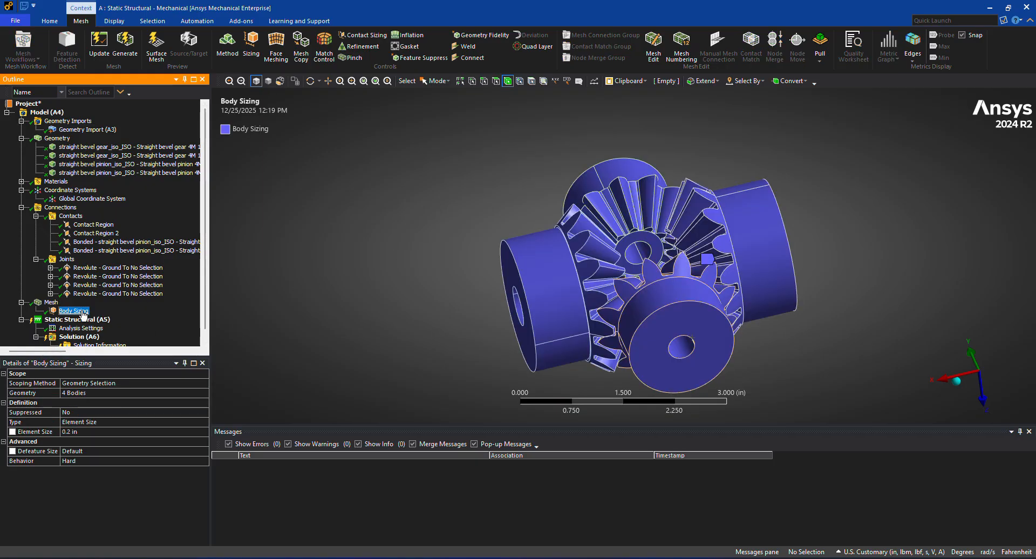
pyautogui.click(79, 431)
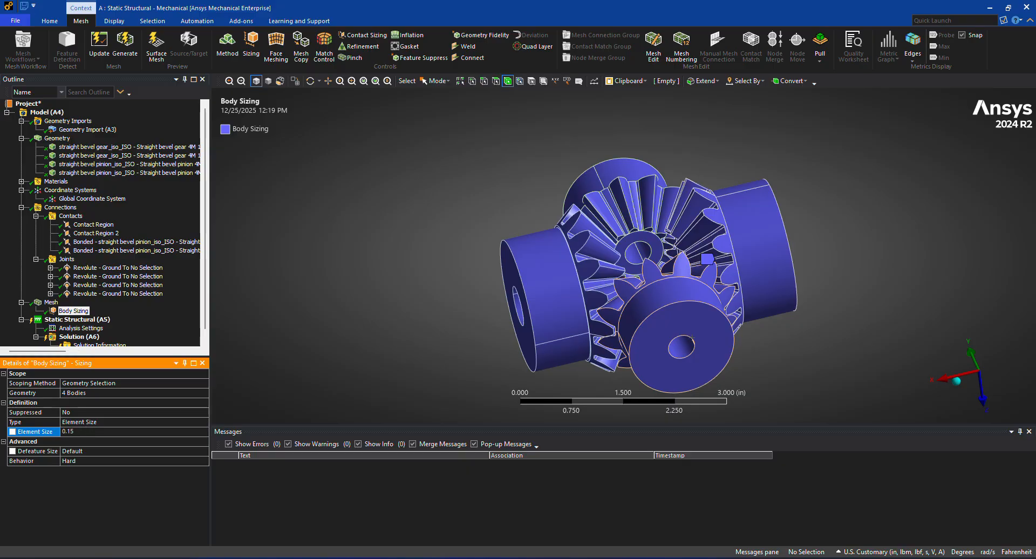
pyautogui.press('Return')
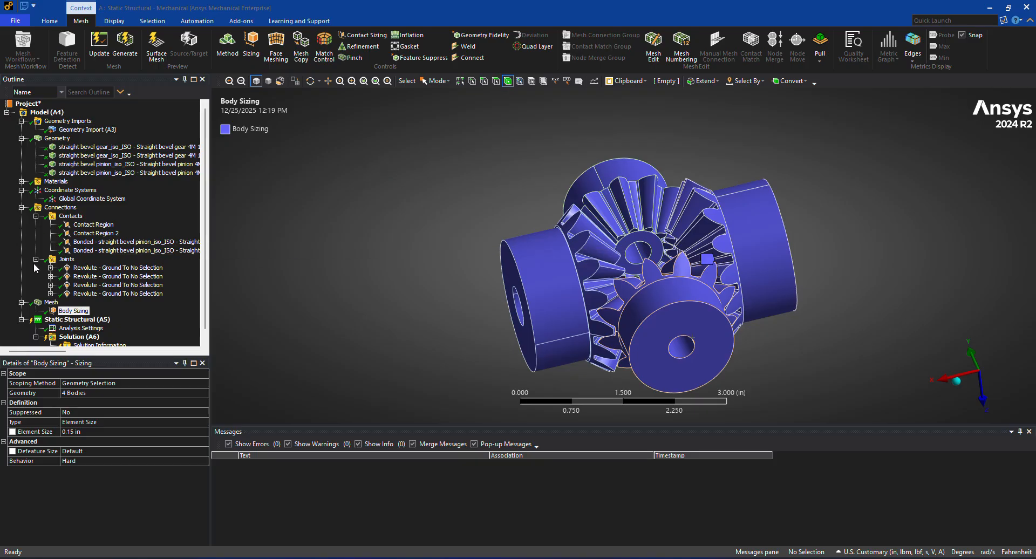
pyautogui.click(50, 302)
pyautogui.moveTo(370, 259); pyautogui.dragTo(393, 238, button='middle')
pyautogui.moveTo(462, 282); pyautogui.dragTo(495, 283, button='middle')
pyautogui.scroll(-1, 84, 310)
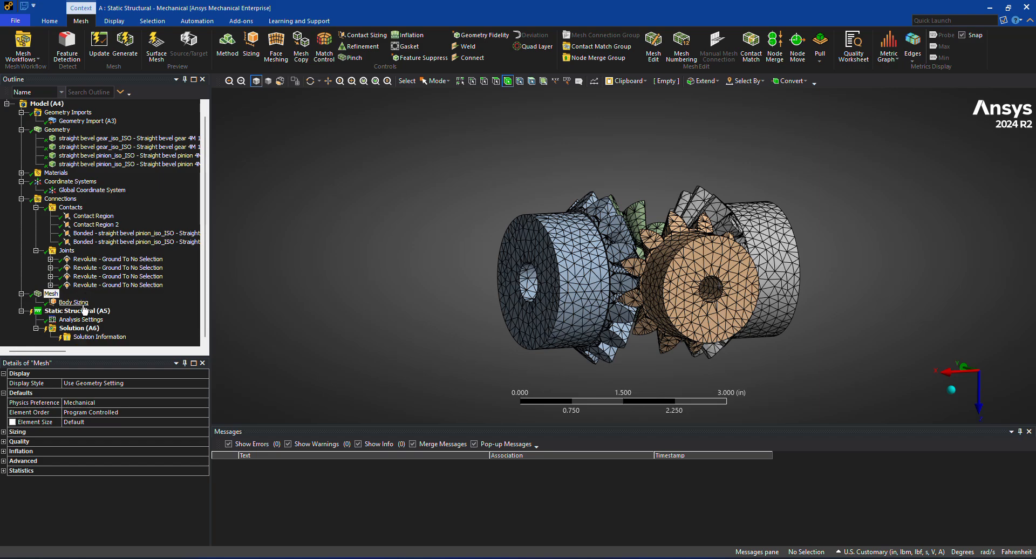
# Step: Add a Joint Load to the static structural analysis and assign it to the gray gear's revolute joint
pyautogui.click(96, 314)
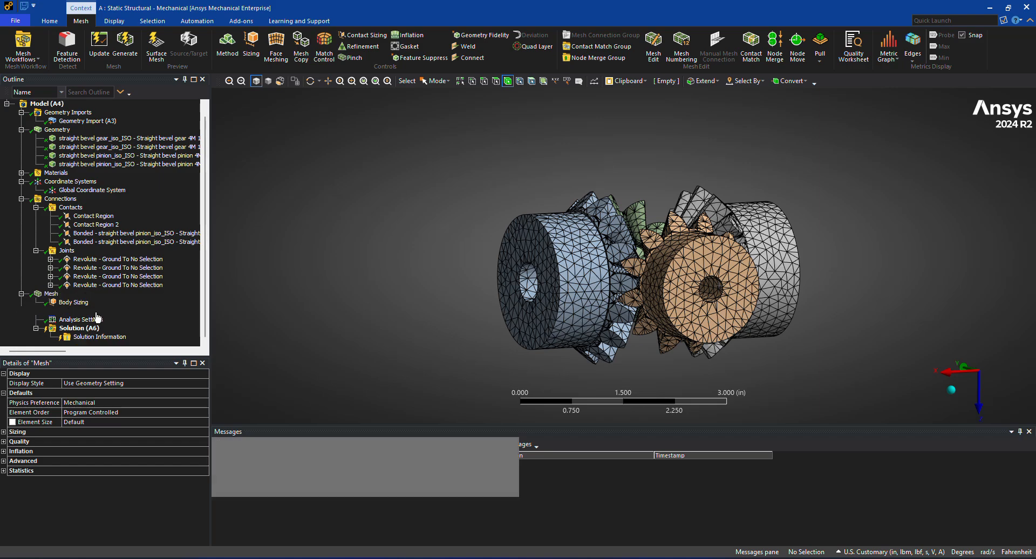
pyautogui.rightClick(96, 314)
pyautogui.moveTo(162, 319)
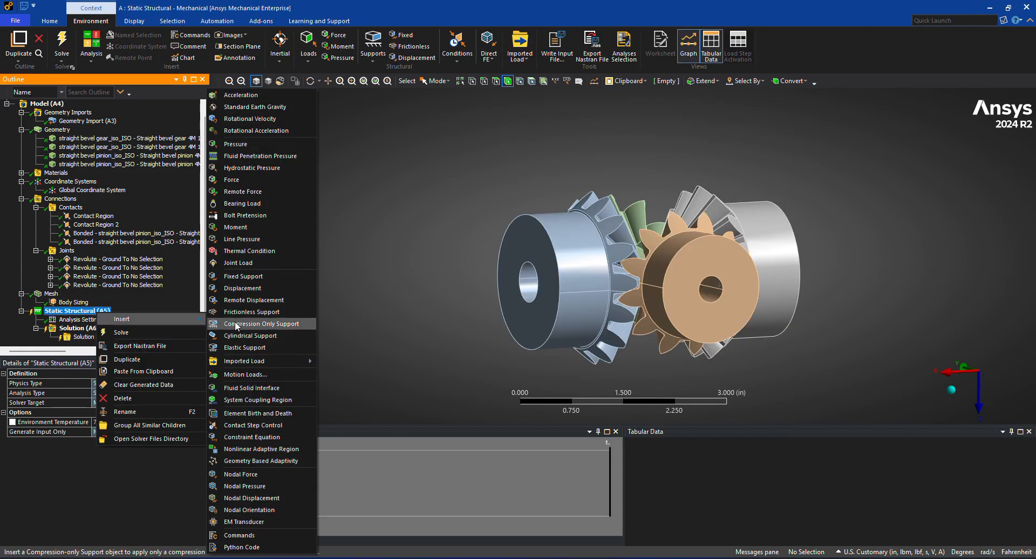
pyautogui.click(238, 263)
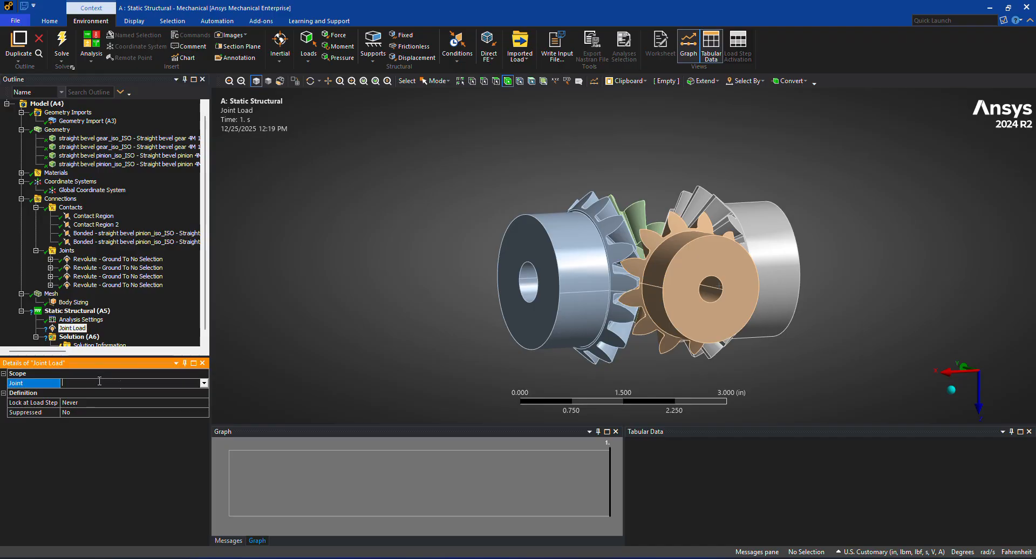
pyautogui.click(204, 382)
pyautogui.click(187, 392)
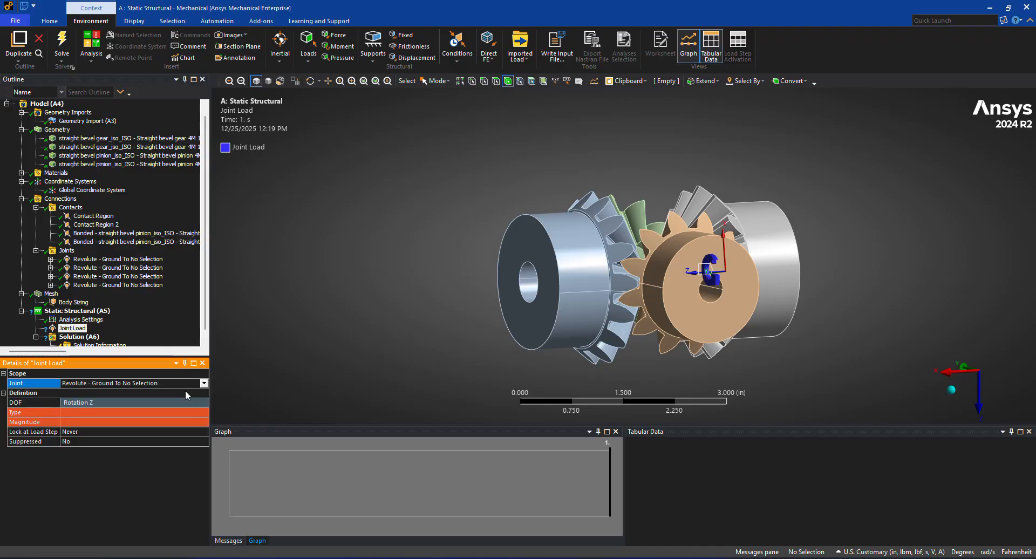
# Step: Set the type of the joint load on the gray gear's revolute joint to Moment
pyautogui.click(80, 409)
pyautogui.moveTo(416, 303); pyautogui.dragTo(684, 326, button='middle')
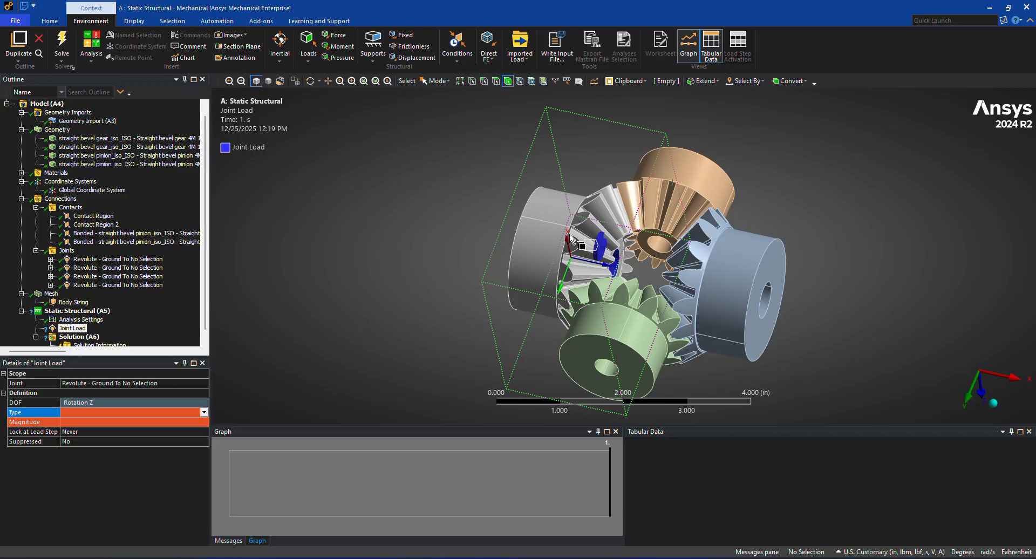
pyautogui.click(204, 413)
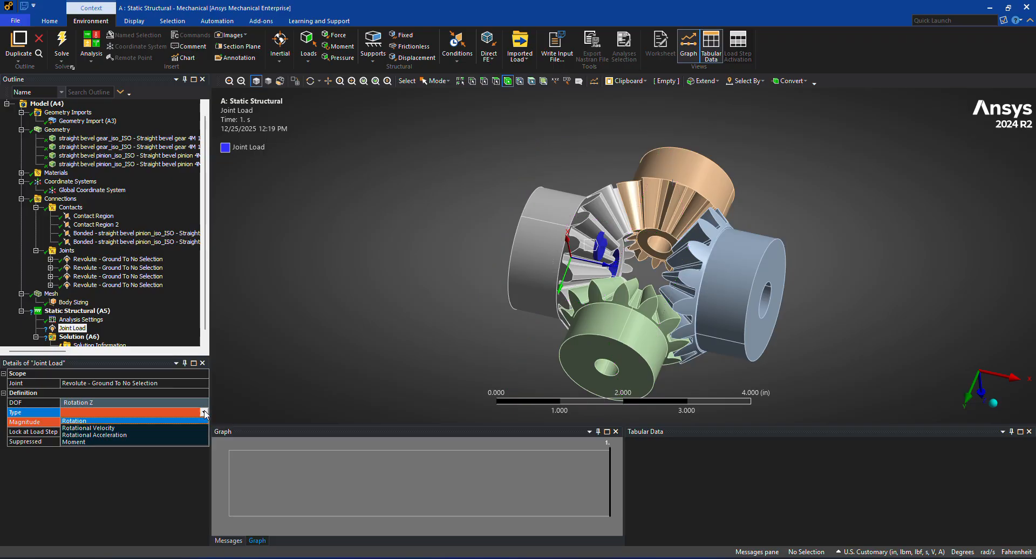
pyautogui.click(176, 442)
# Step: Set the gray gear's joint moment to -100 lbf·in at both 0 s and 1 s
pyautogui.click(112, 422)
pyautogui.click(686, 460)
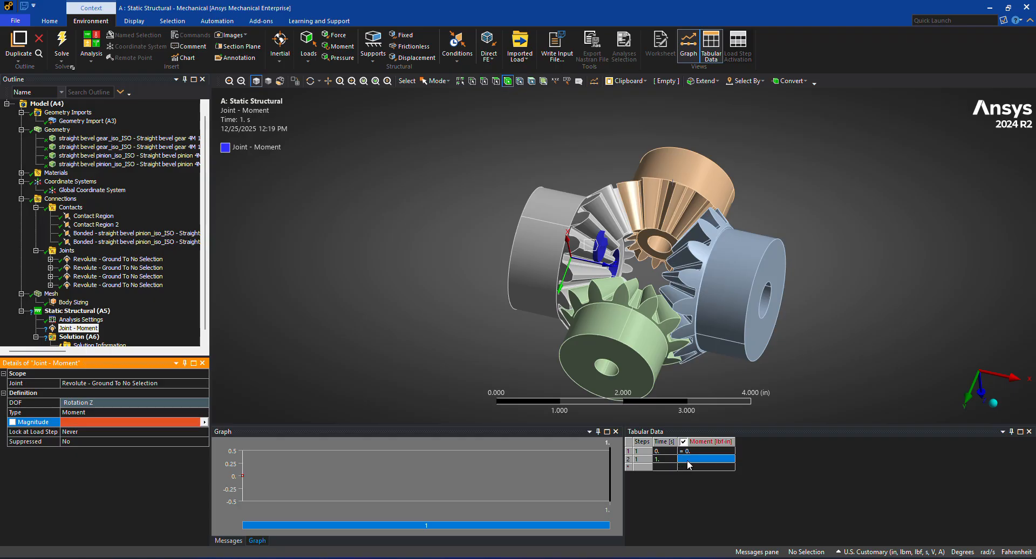
pyautogui.moveTo(504, 318); pyautogui.dragTo(464, 321, button='middle')
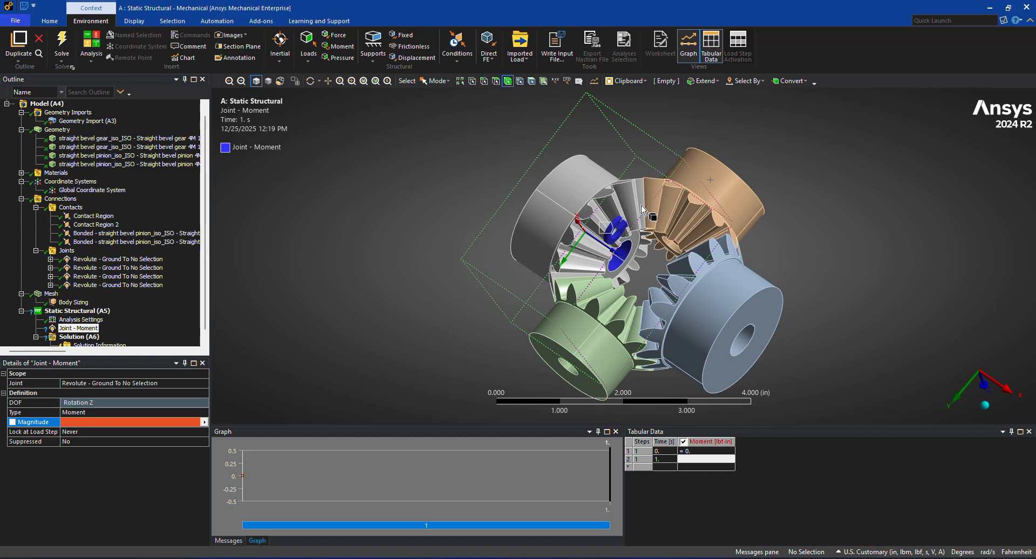
pyautogui.click(694, 459)
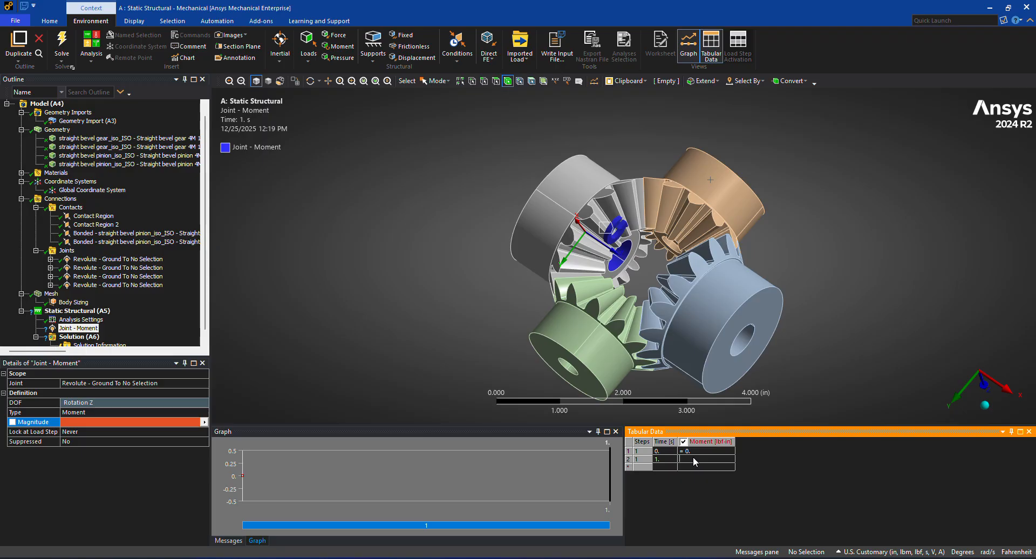
pyautogui.write('-100')
pyautogui.press('Return')
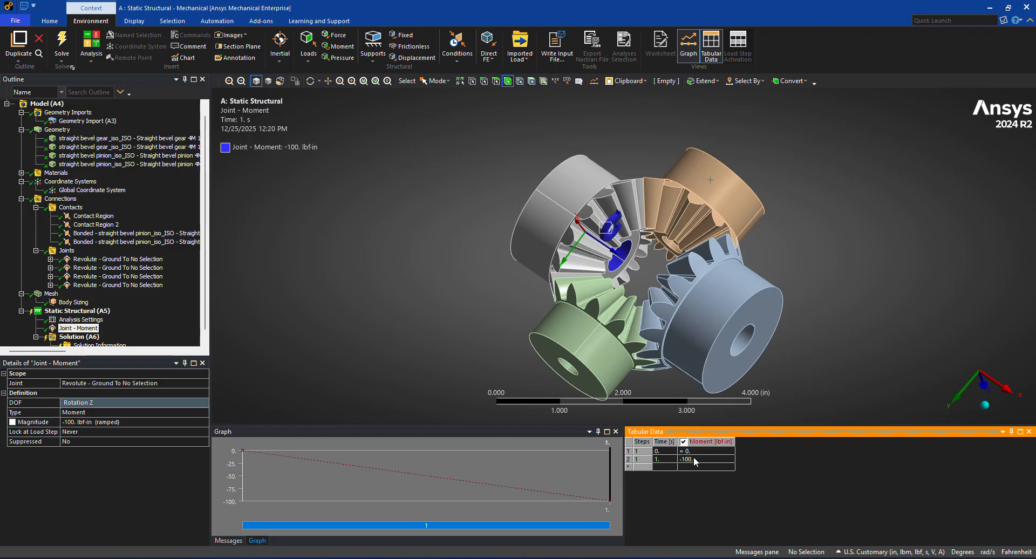
pyautogui.click(689, 451)
pyautogui.click(689, 451)
pyautogui.write('-100')
pyautogui.press('Tab')
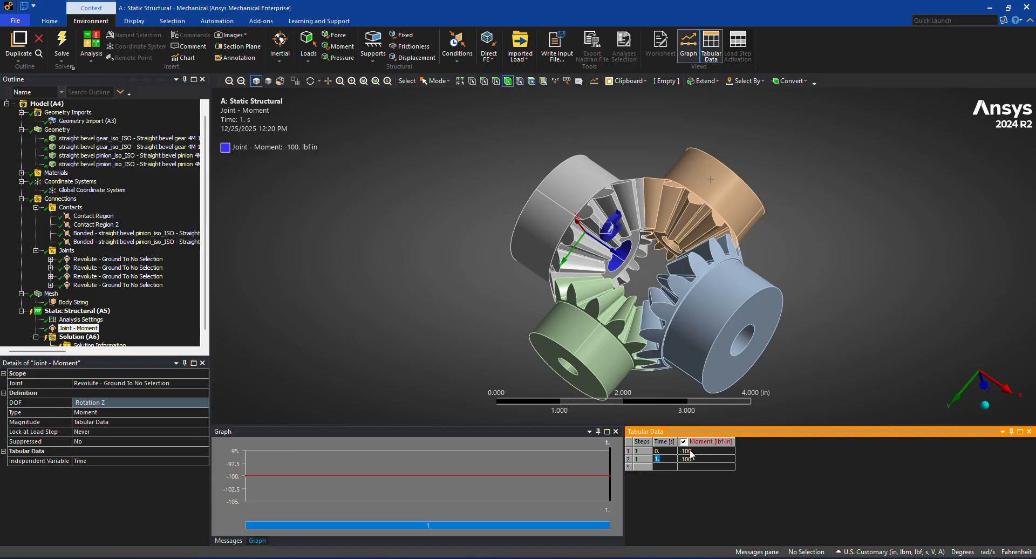
# Step: Add a second Joint Load to the static structural analysis and assign it to the green gear's revolute joint
pyautogui.scroll(4, 403, 335)
pyautogui.scroll(-5, 402, 335)
pyautogui.moveTo(402, 335); pyautogui.dragTo(487, 301, button='middle')
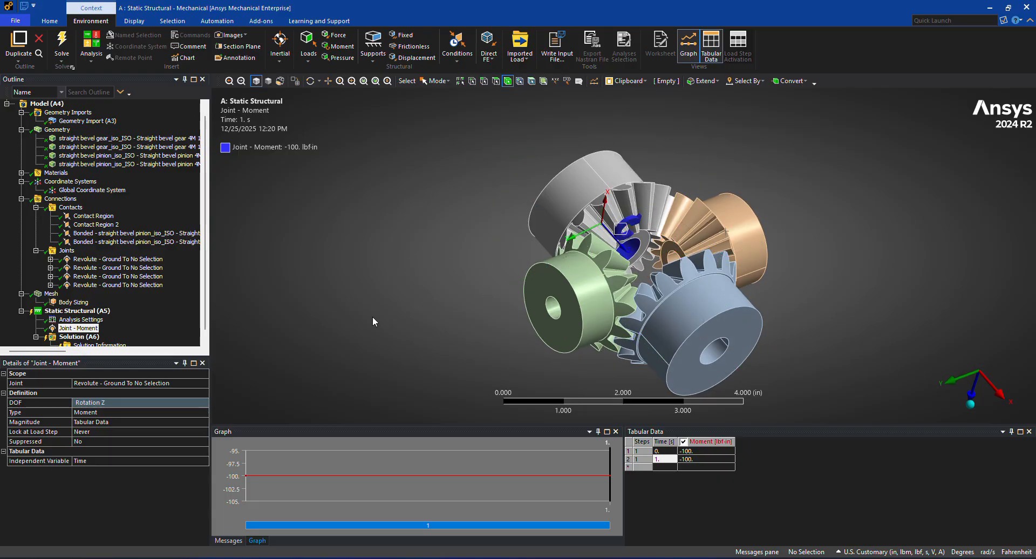
pyautogui.scroll(-1, 120, 331)
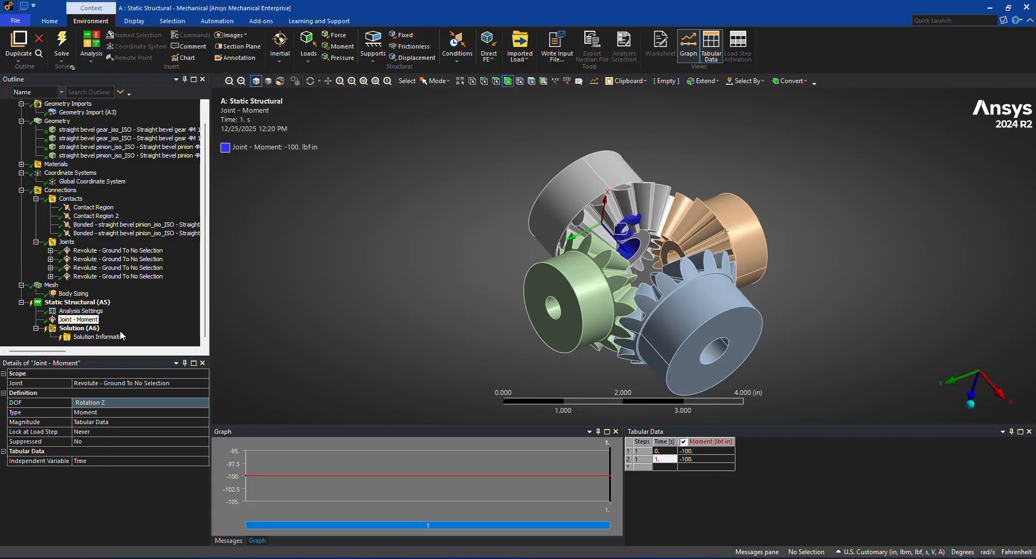
pyautogui.rightClick(93, 302)
pyautogui.moveTo(124, 308)
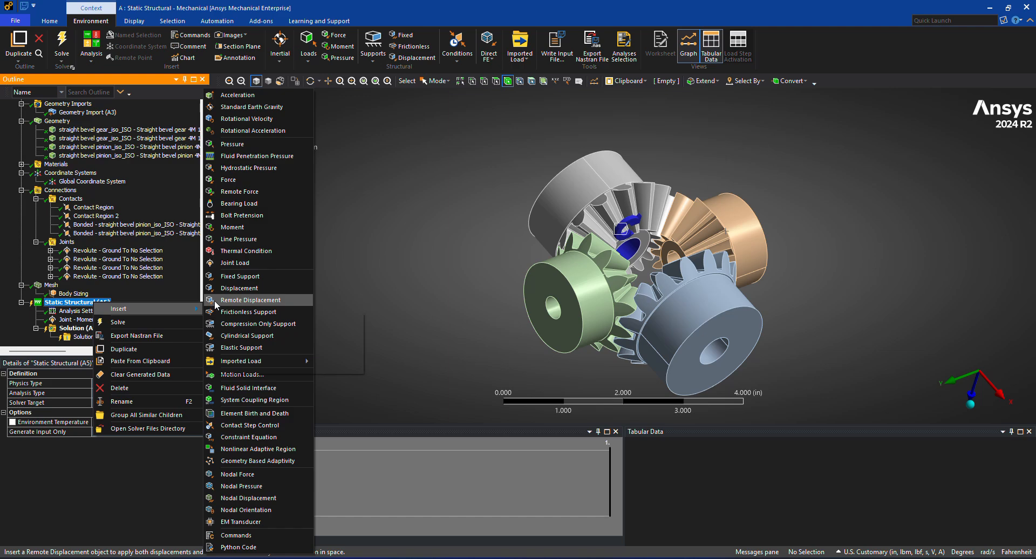
pyautogui.click(232, 262)
pyautogui.scroll(-1, 141, 313)
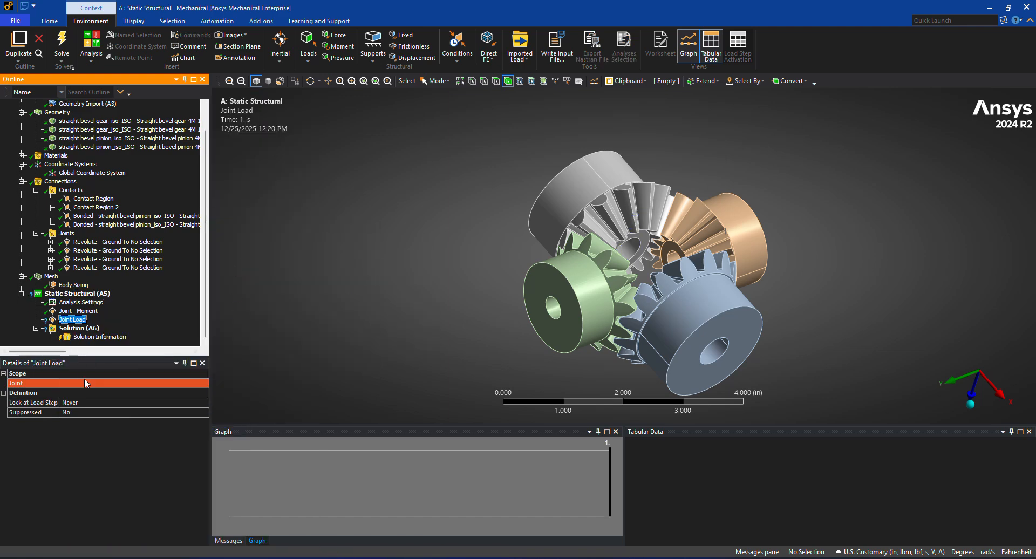
pyautogui.click(141, 383)
pyautogui.click(204, 384)
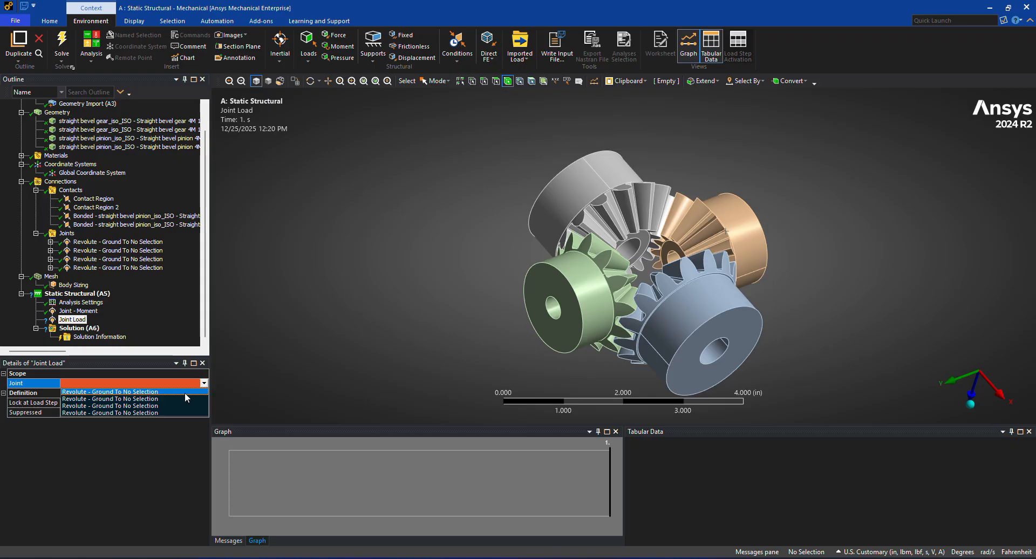
pyautogui.click(179, 400)
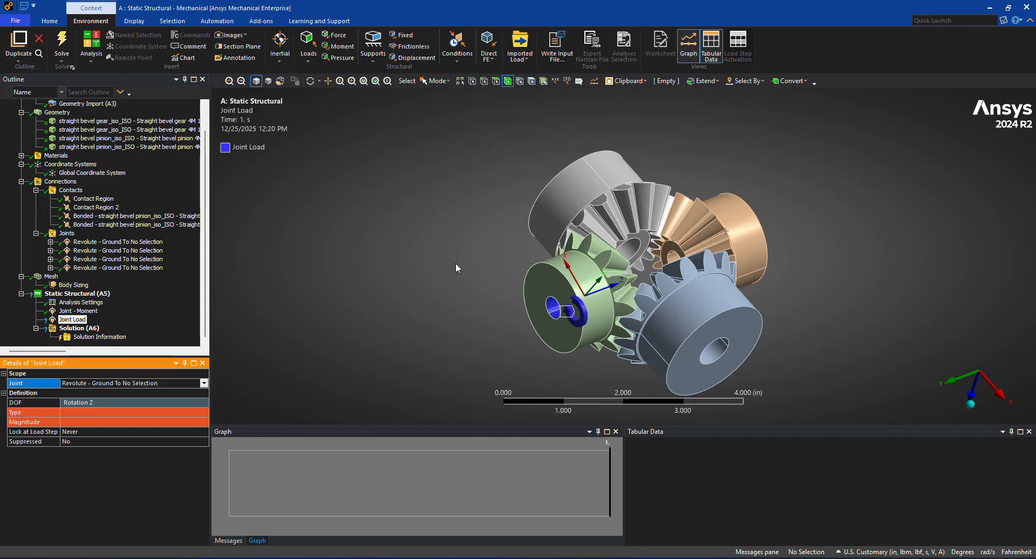
# Step: Set the green gear's joint load type to Rotation with a magnitude of 90°
pyautogui.click(93, 412)
pyautogui.click(204, 412)
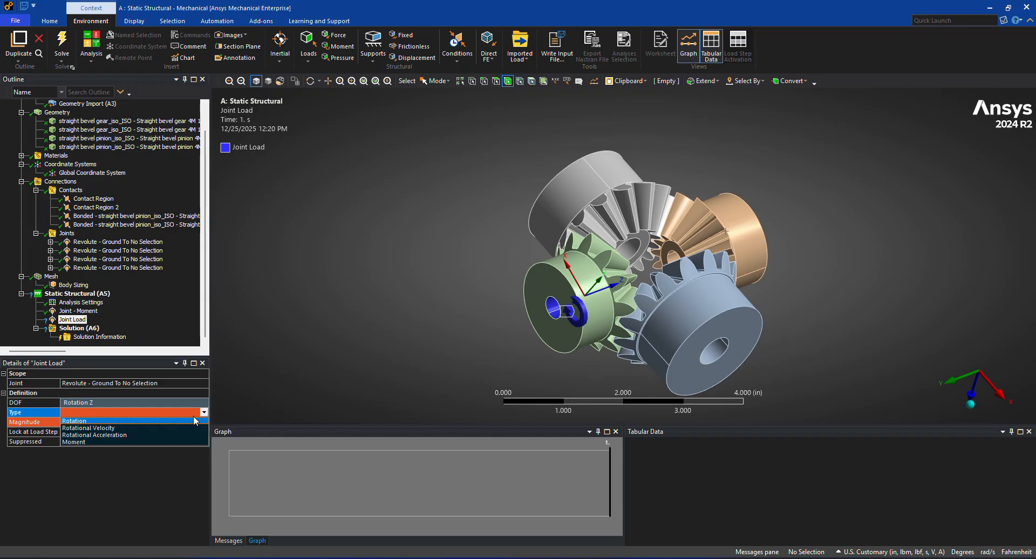
pyautogui.click(194, 422)
pyautogui.click(105, 422)
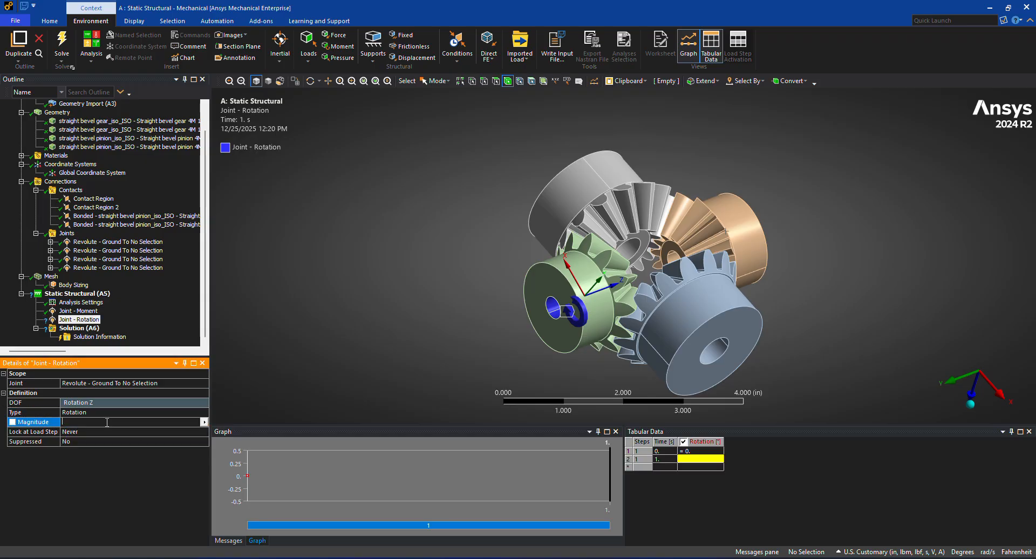
pyautogui.moveTo(345, 245); pyautogui.dragTo(396, 180, button='middle')
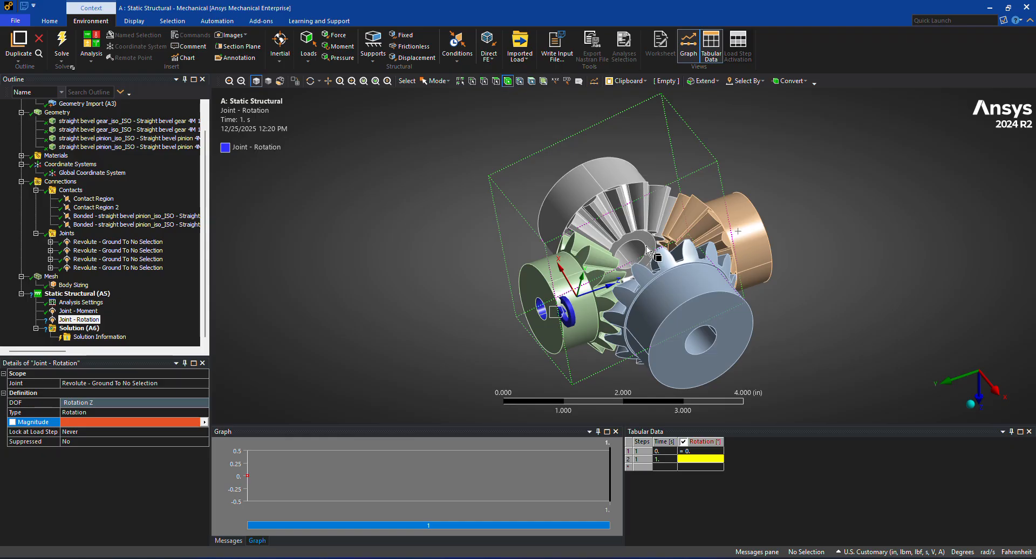
pyautogui.moveTo(443, 291); pyautogui.dragTo(555, 335, button='middle')
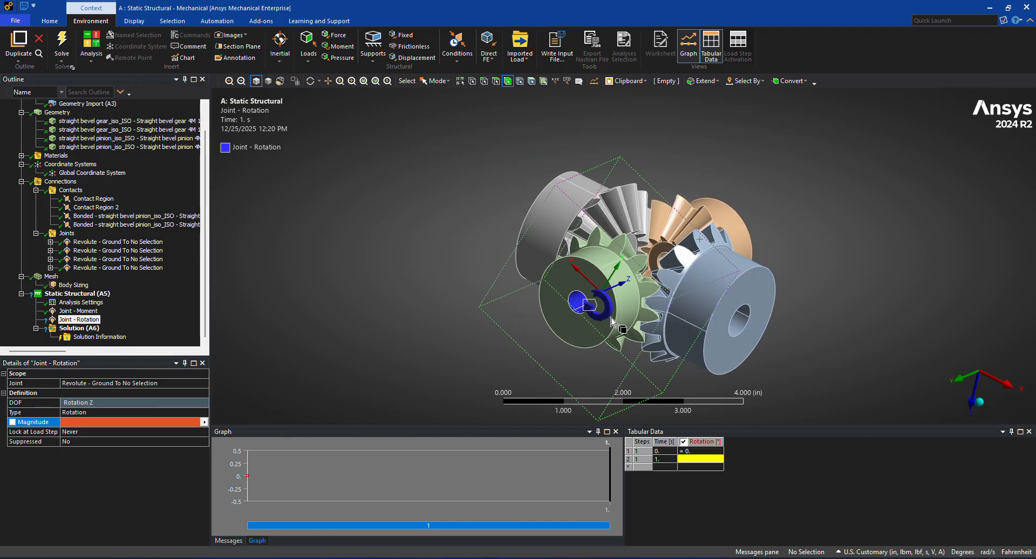
pyautogui.moveTo(540, 302); pyautogui.dragTo(407, 267, button='middle')
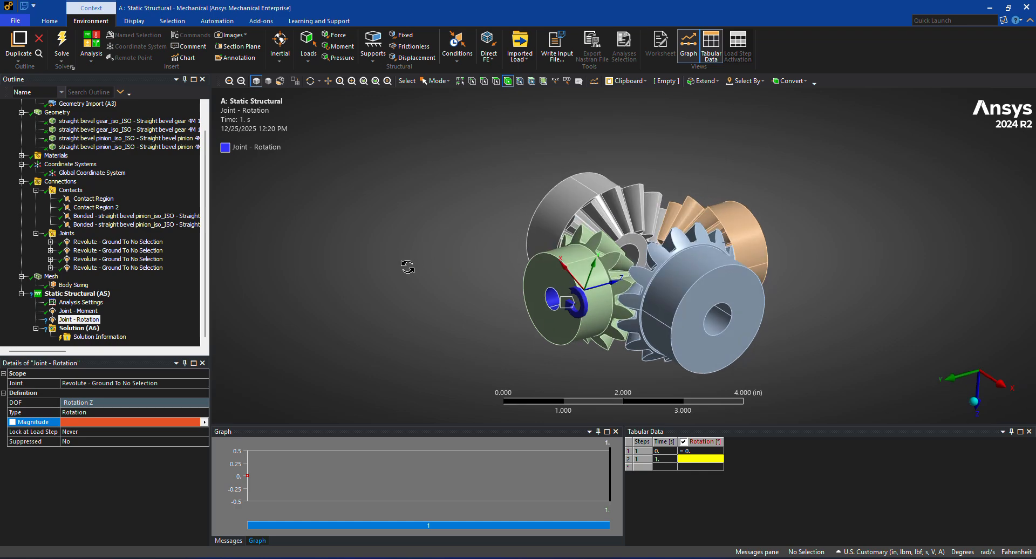
pyautogui.click(80, 422)
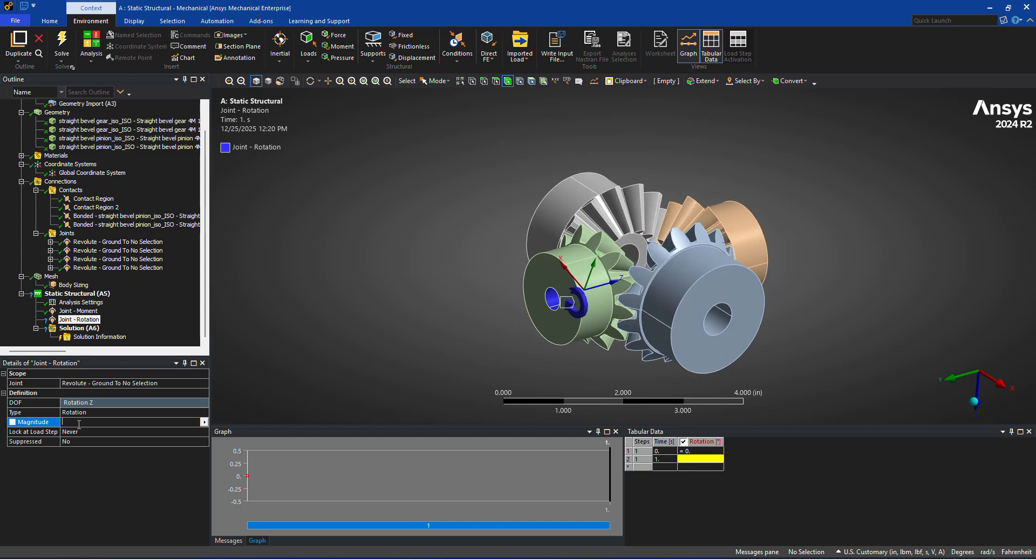
pyautogui.write('90')
pyautogui.press('Return')
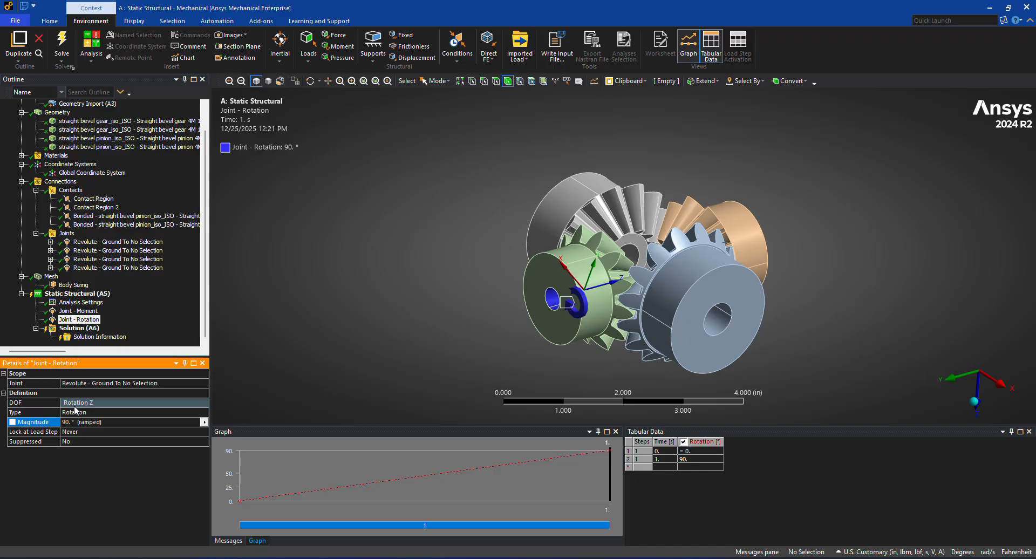
# Step: Add a third Joint Load to the static structural analysis and assign it to the blue gear's revolute joint
pyautogui.rightClick(103, 294)
pyautogui.moveTo(162, 297)
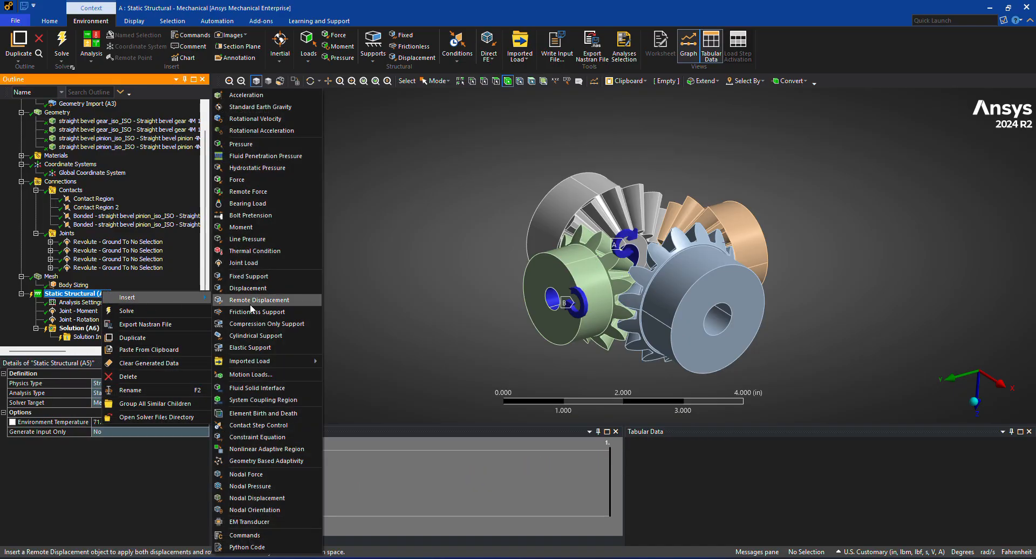
pyautogui.click(244, 263)
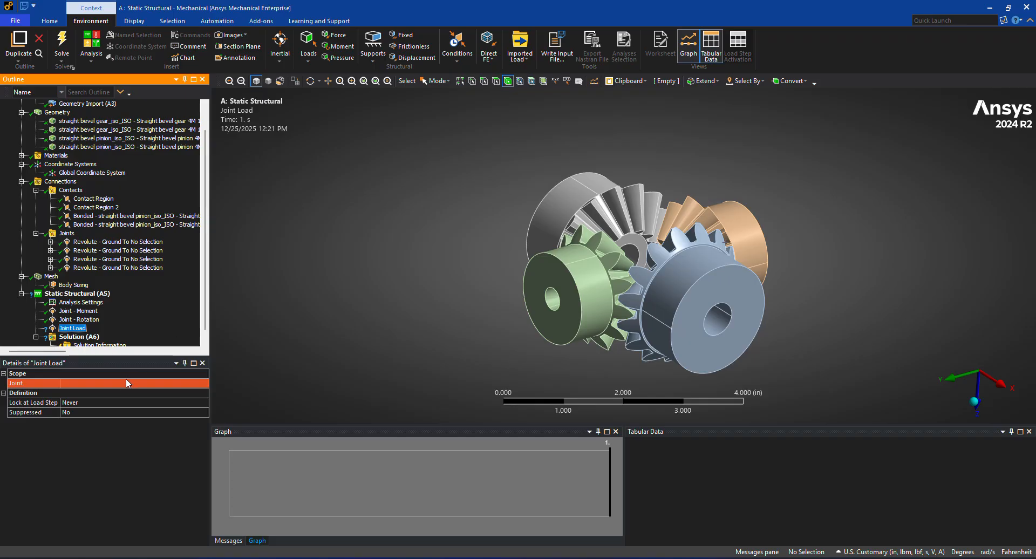
pyautogui.click(131, 382)
pyautogui.click(205, 383)
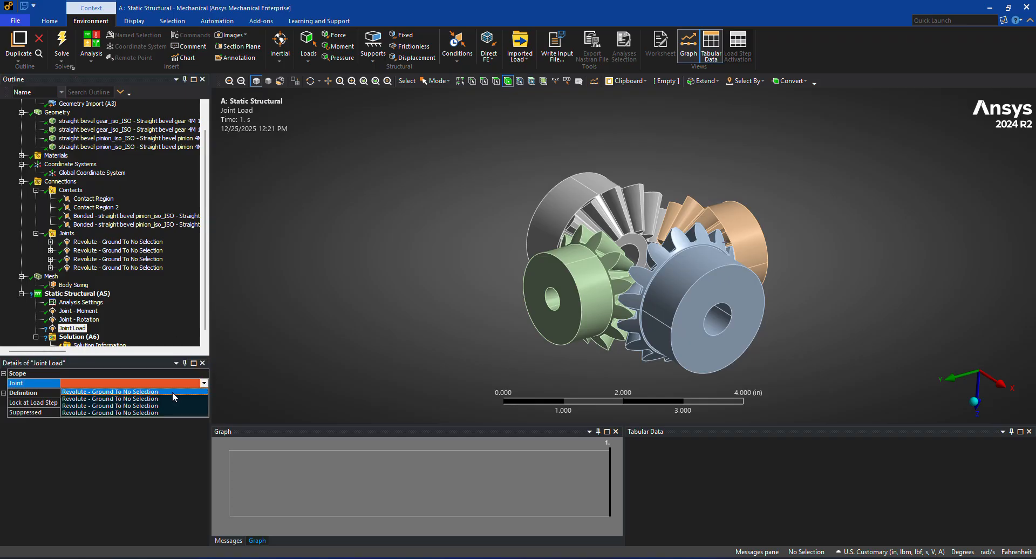
pyautogui.click(157, 406)
# Step: Set the blue gear's joint load type to Rotation with a magnitude of -90°
pyautogui.click(86, 412)
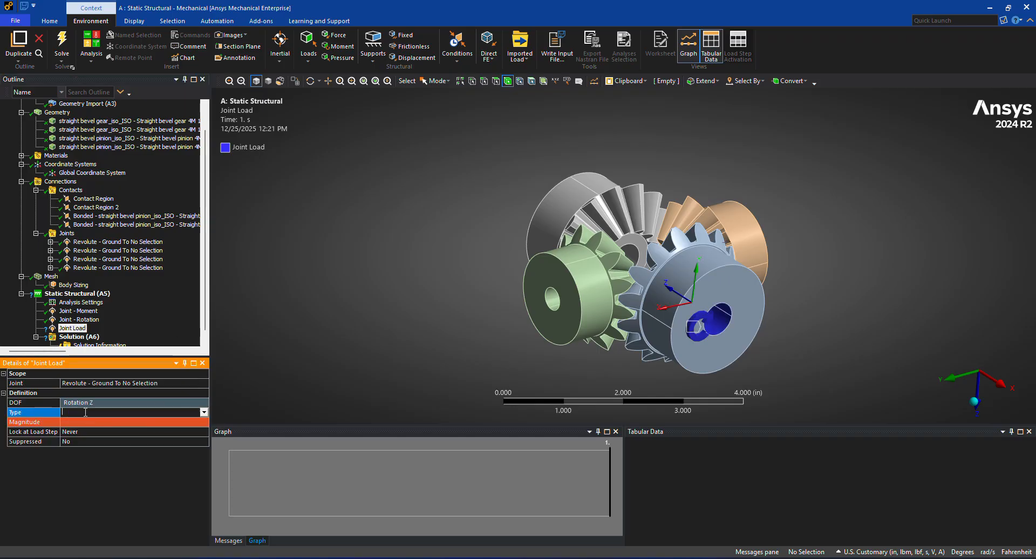
pyautogui.moveTo(360, 323); pyautogui.dragTo(344, 334, button='middle')
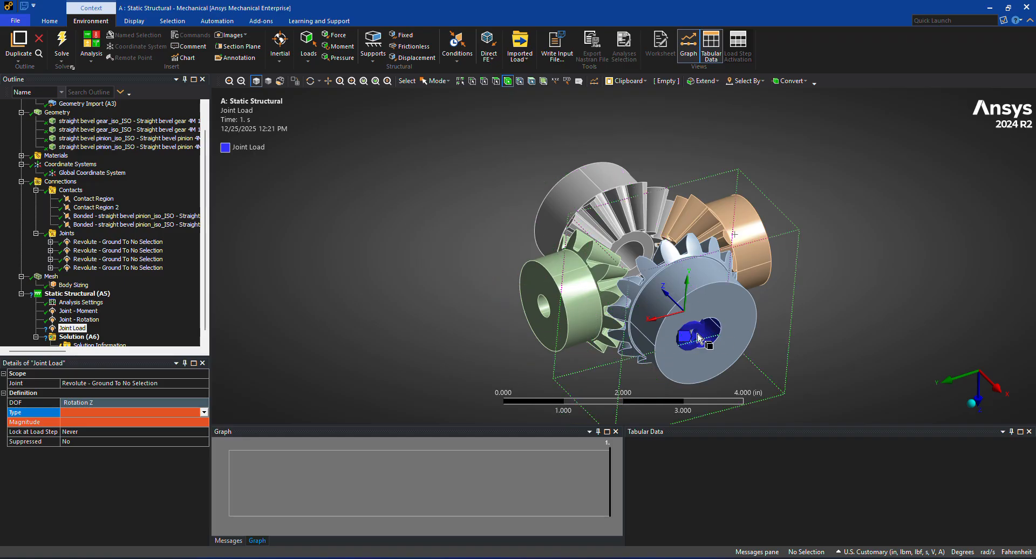
pyautogui.click(115, 411)
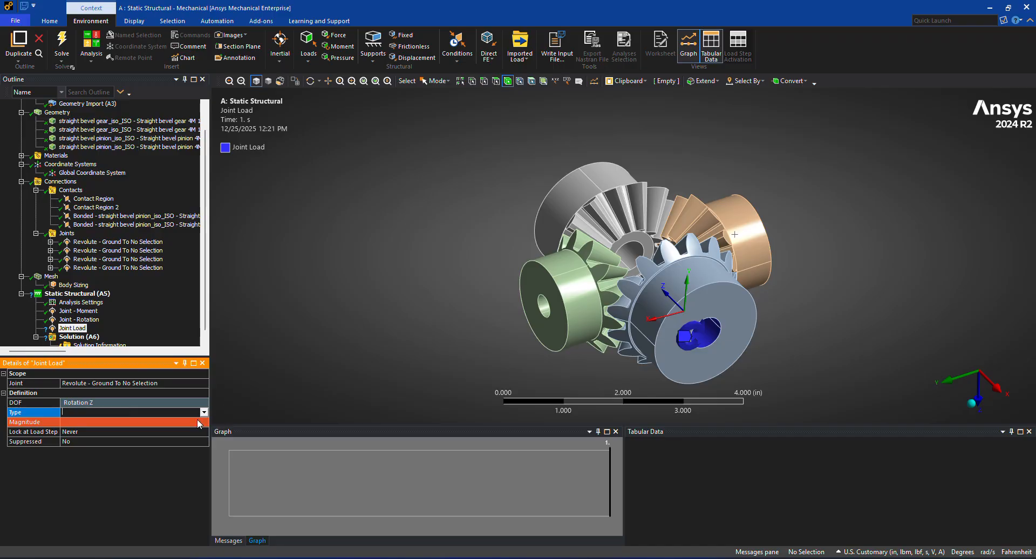
pyautogui.click(203, 412)
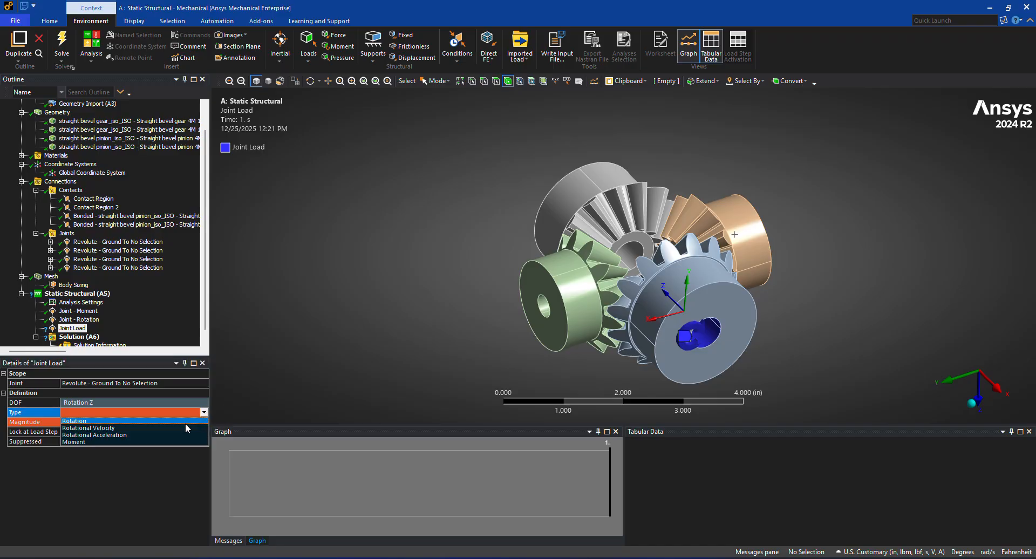
pyautogui.click(186, 423)
pyautogui.click(102, 422)
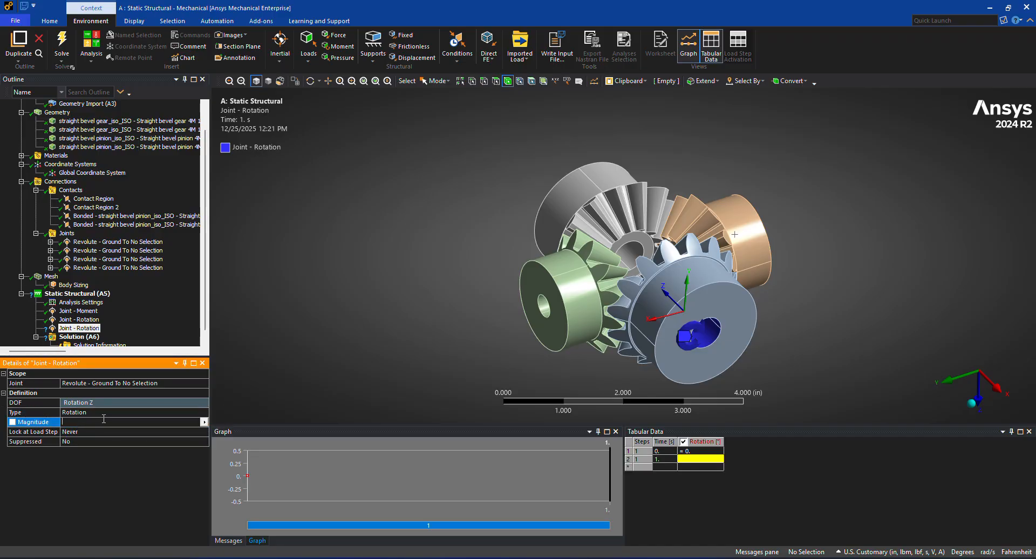
pyautogui.write('-90')
pyautogui.press('Return')
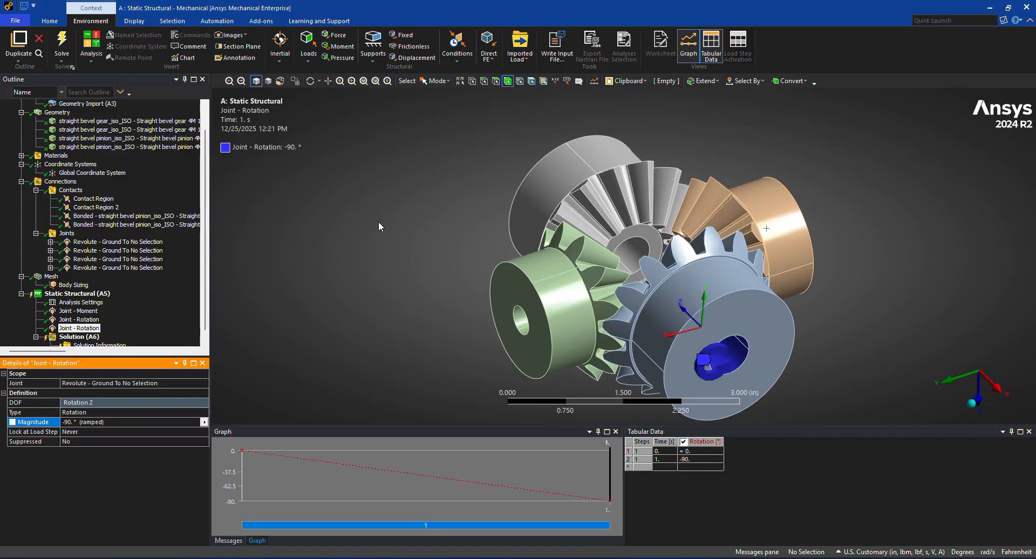
# Step: Add a fourth Joint Load to the static structural analysis and assign it to the orange gear's revolute joint
pyautogui.rightClick(79, 294)
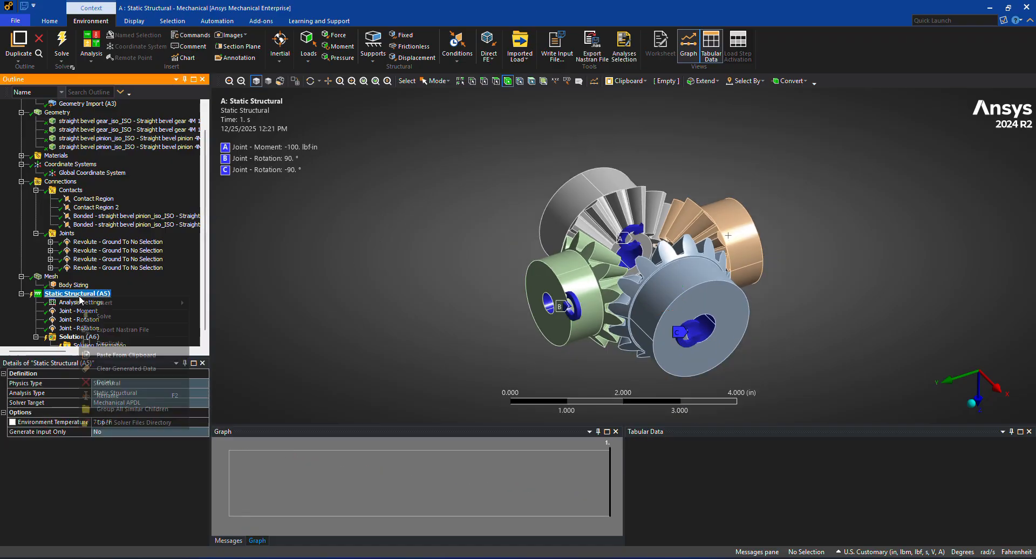
pyautogui.moveTo(110, 304)
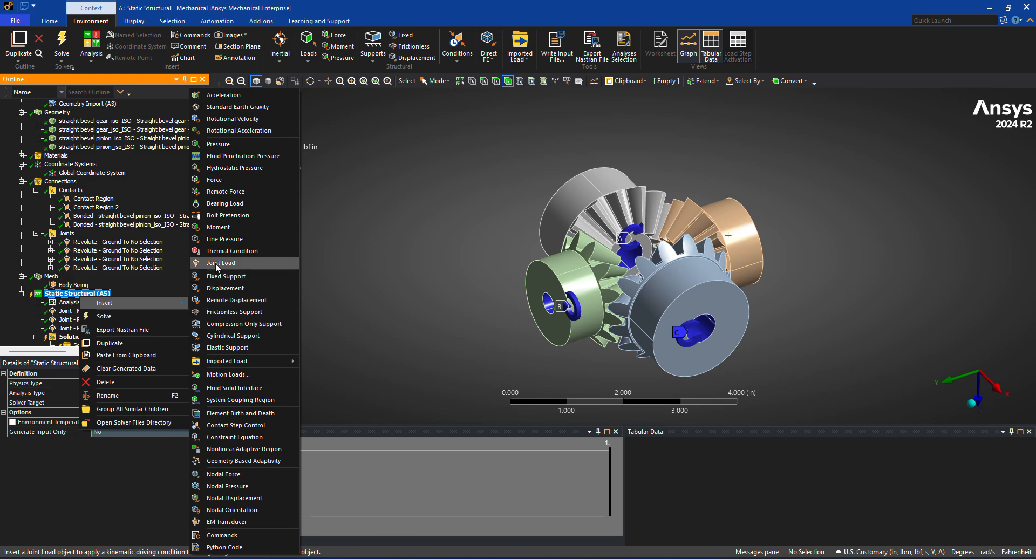
pyautogui.click(216, 262)
pyautogui.click(170, 382)
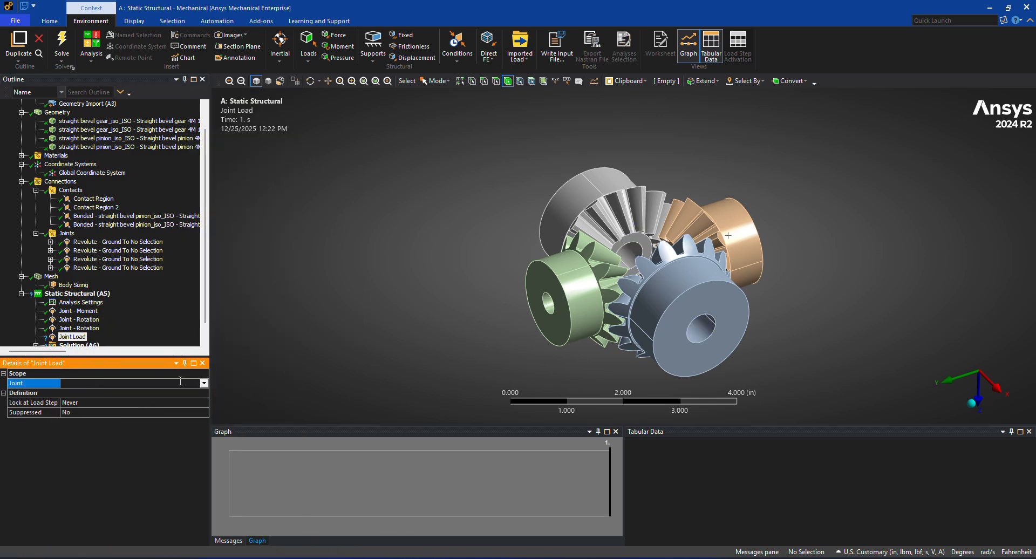
pyautogui.click(204, 383)
pyautogui.click(164, 412)
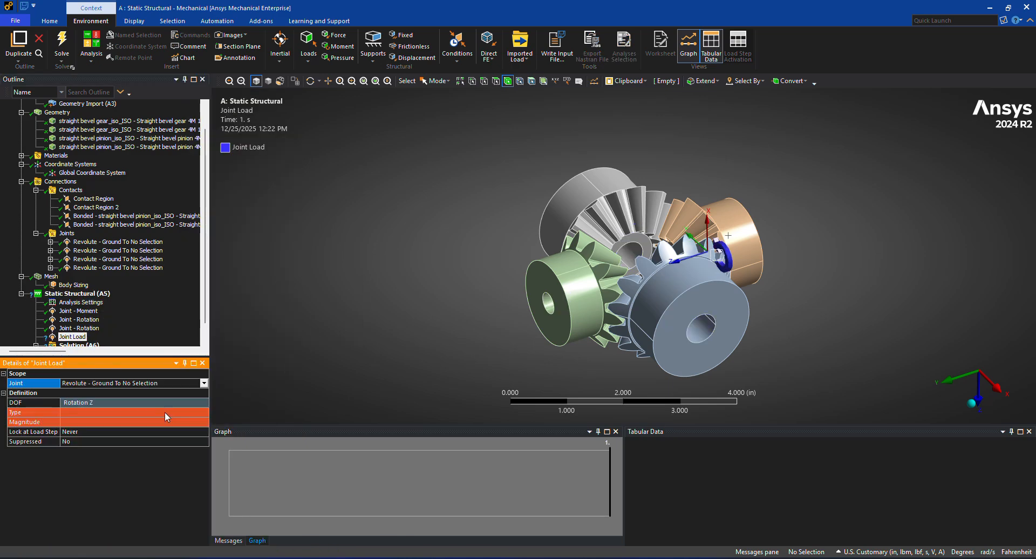
pyautogui.moveTo(332, 363); pyautogui.dragTo(306, 402, button='middle')
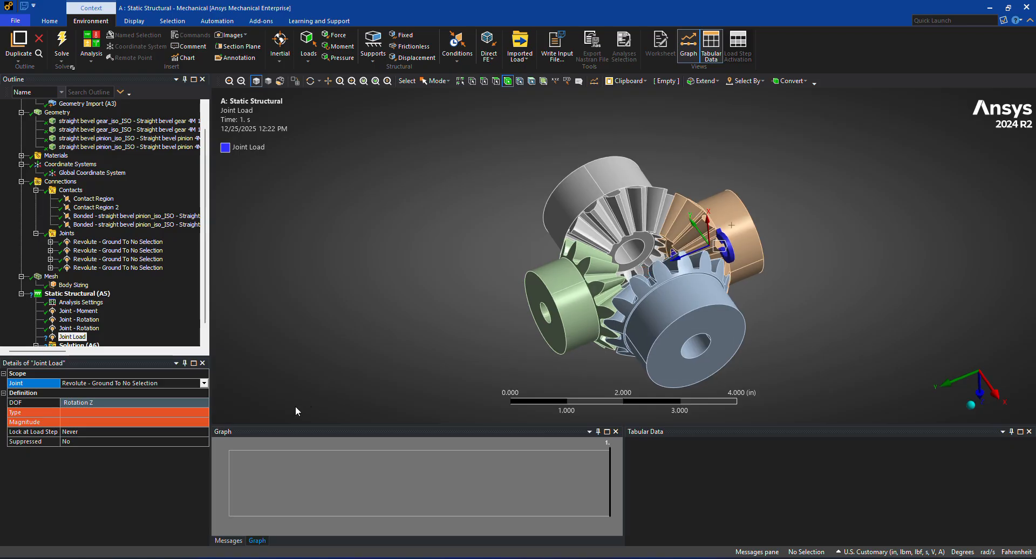
# Step: Set the orange gear's joint load type to Rotation with a magnitude of 90°
pyautogui.click(90, 411)
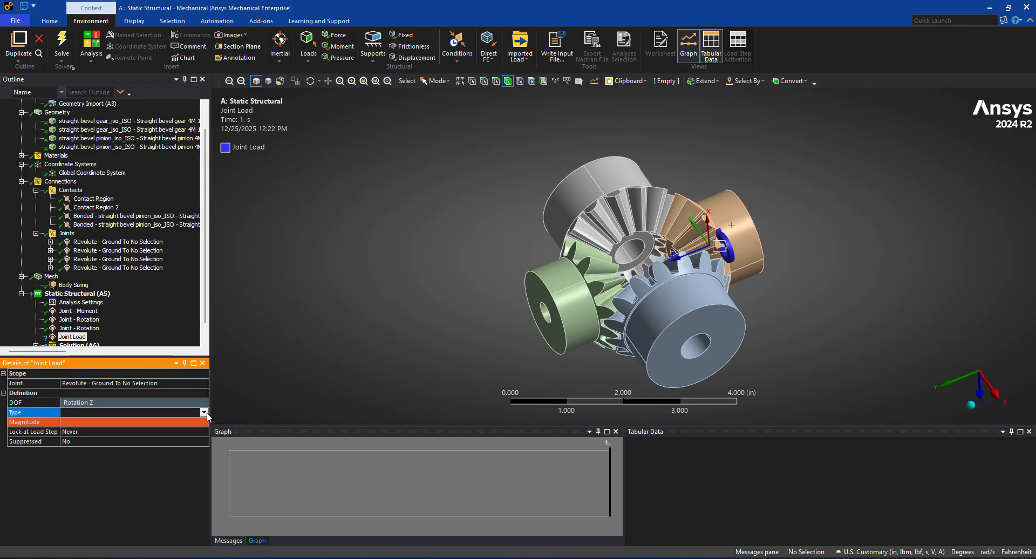
pyautogui.click(204, 413)
pyautogui.click(180, 417)
pyautogui.moveTo(401, 315)
pyautogui.mouseDown(button='middle')
pyautogui.moveTo(419, 298)
pyautogui.moveTo(458, 322)
pyautogui.moveTo(399, 298)
pyautogui.mouseUp(button='middle')
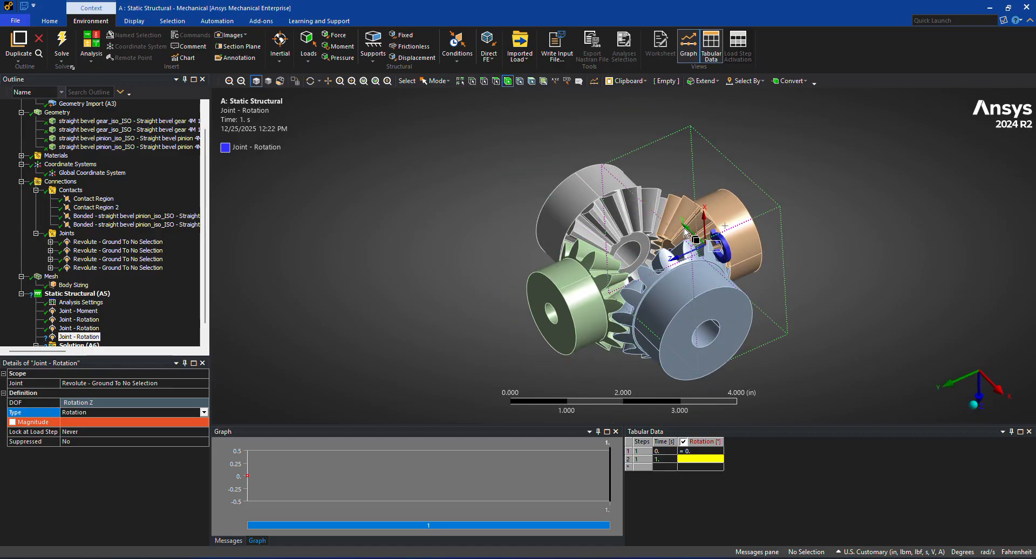
pyautogui.click(104, 421)
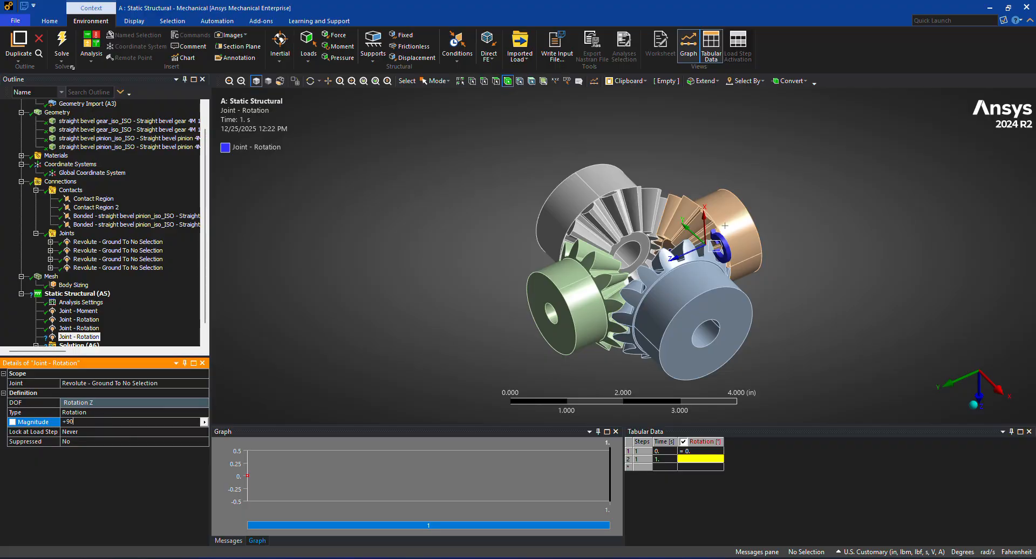
pyautogui.press('Return')
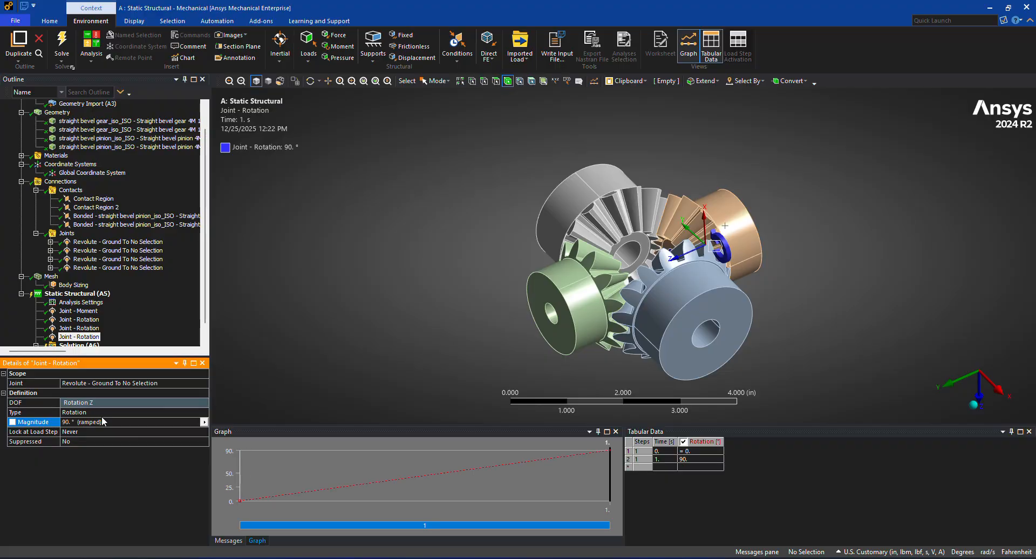
# Step: Try to solve the static structural analysis with the four joint loads applied
pyautogui.scroll(-1, 134, 312)
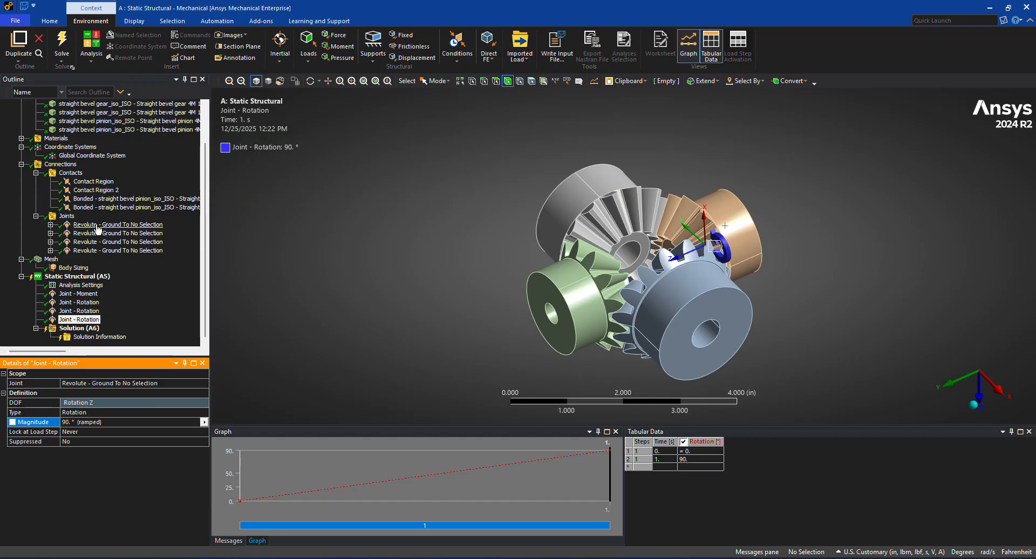
pyautogui.click(62, 38)
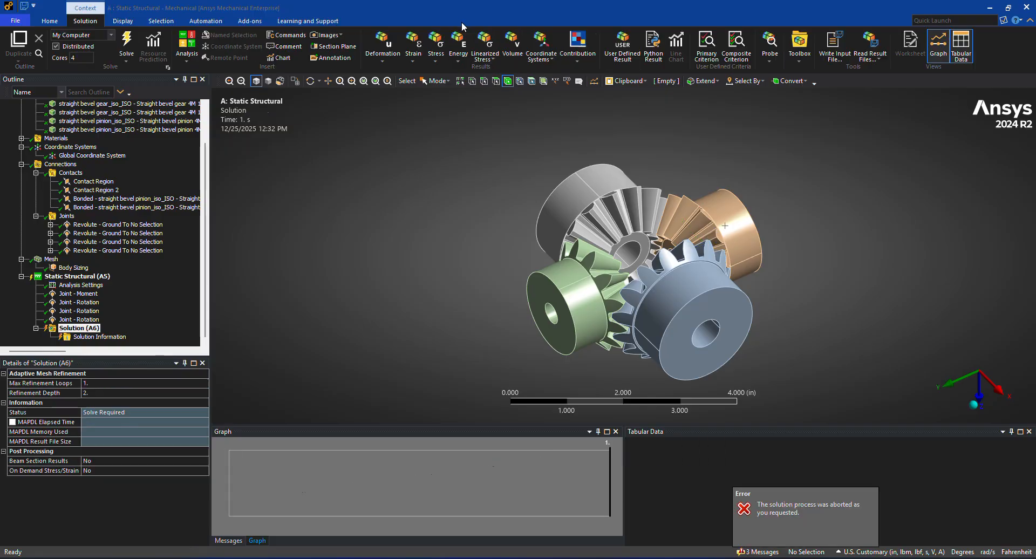
# Step: Turn on Large Deflection in the solver controls of the Analysis Settings and solve the static structural analysis
pyautogui.click(89, 286)
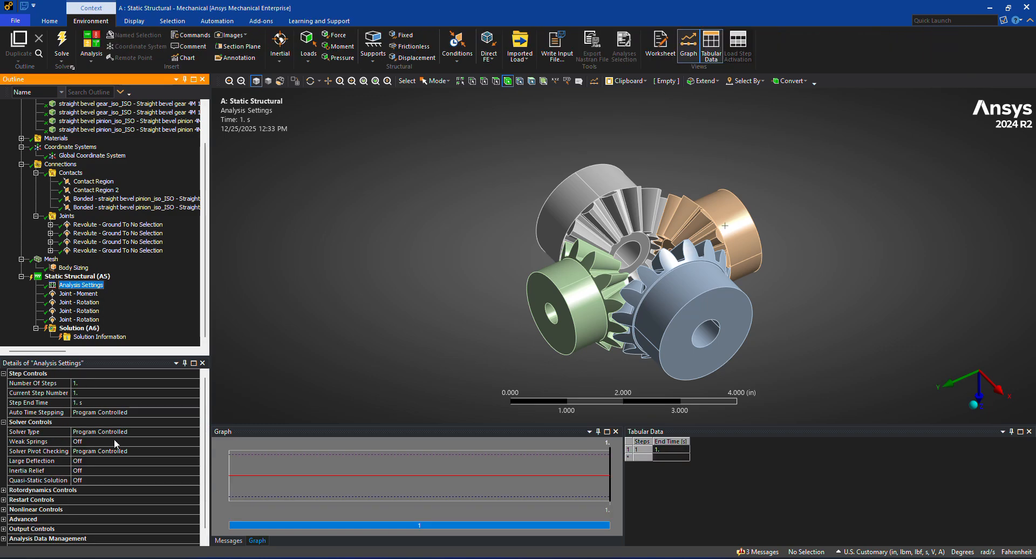
pyautogui.click(63, 461)
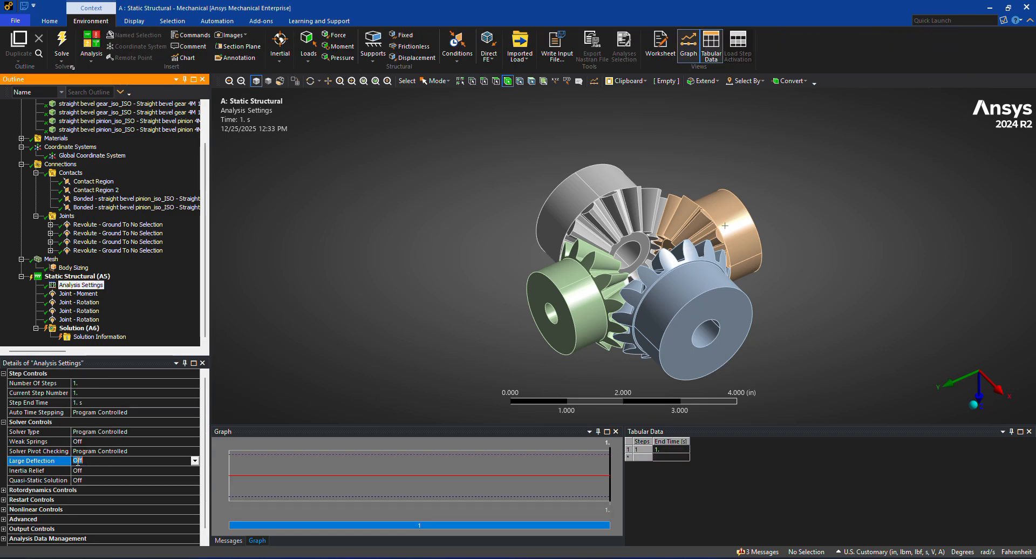
pyautogui.click(195, 462)
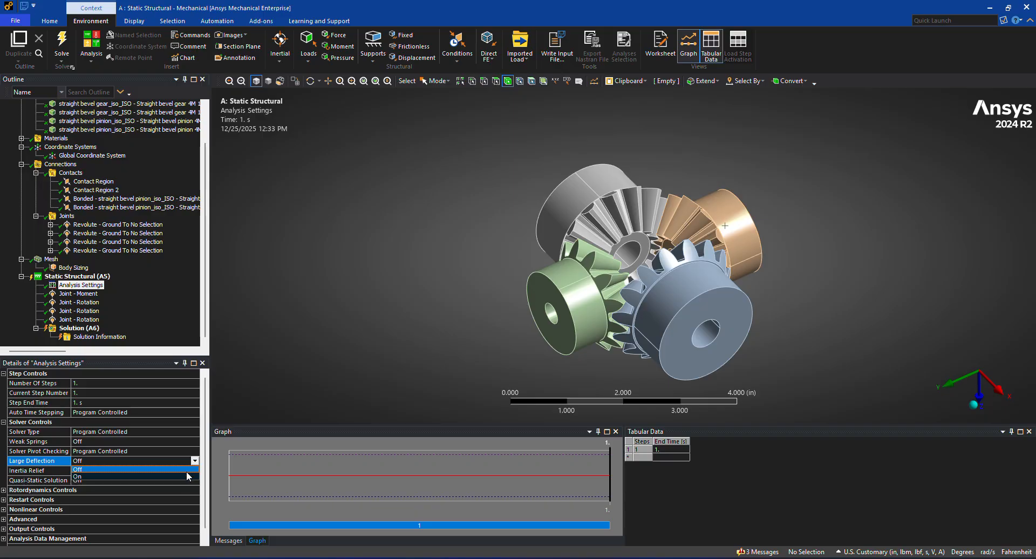
pyautogui.click(186, 475)
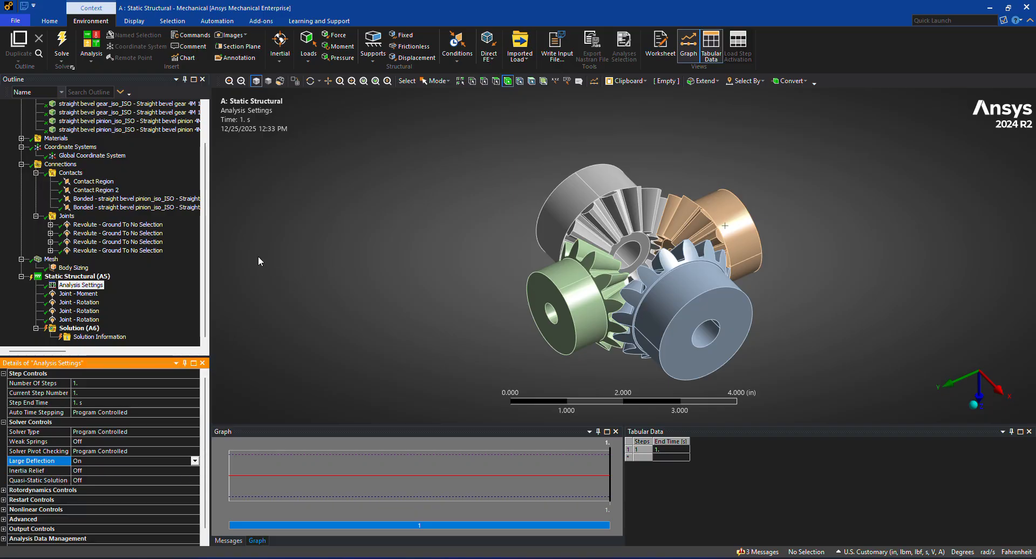
pyautogui.click(62, 44)
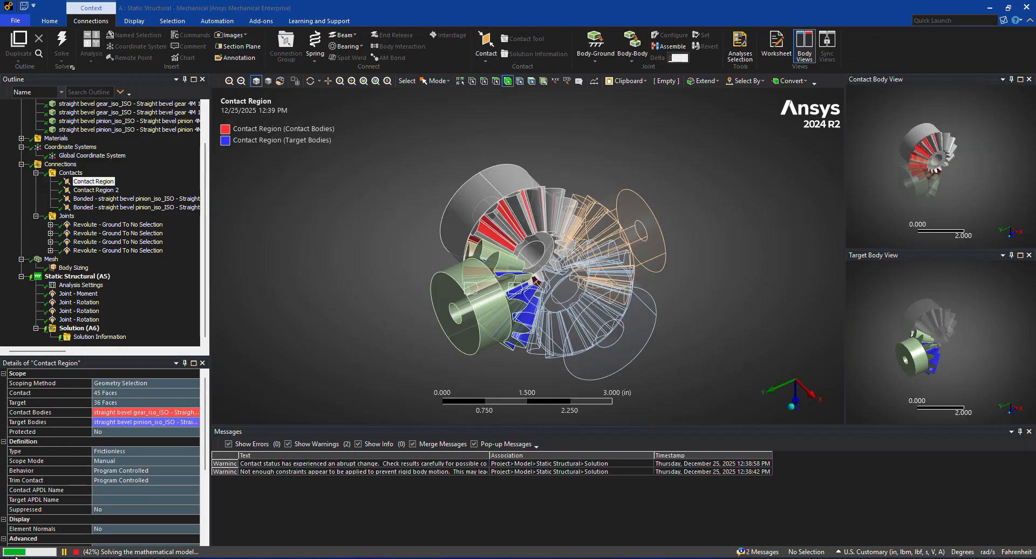
# Step: Check the solution progress and inspect the mesh on the gear teeth while the solve runs
pyautogui.click(26, 551)
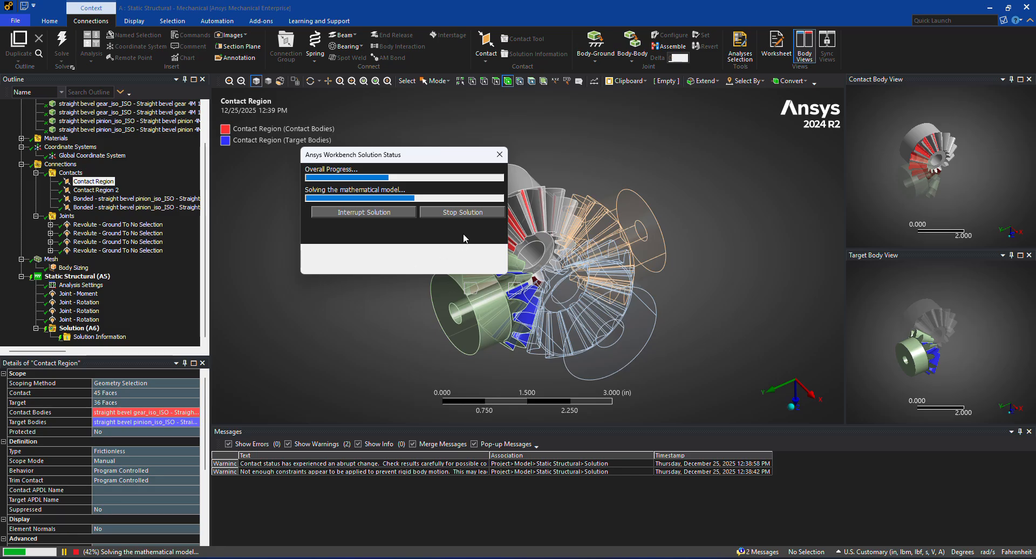
pyautogui.click(499, 158)
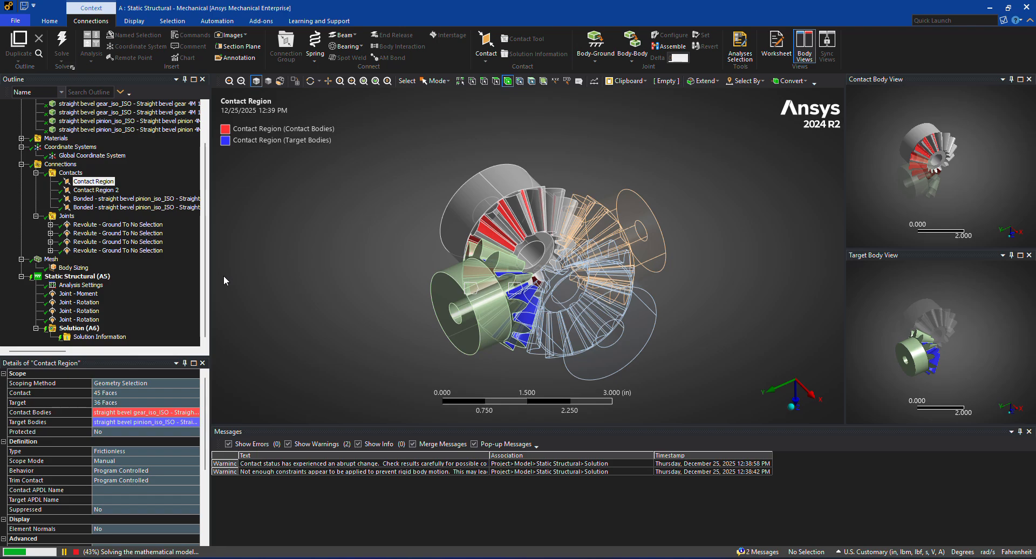
pyautogui.click(73, 267)
pyautogui.click(52, 259)
pyautogui.moveTo(380, 280)
pyautogui.mouseDown(button='middle')
pyautogui.moveTo(363, 275)
pyautogui.moveTo(359, 285)
pyautogui.moveTo(382, 292)
pyautogui.mouseUp(button='middle')
pyautogui.scroll(1, 602, 252)
pyautogui.scroll(4, 602, 253)
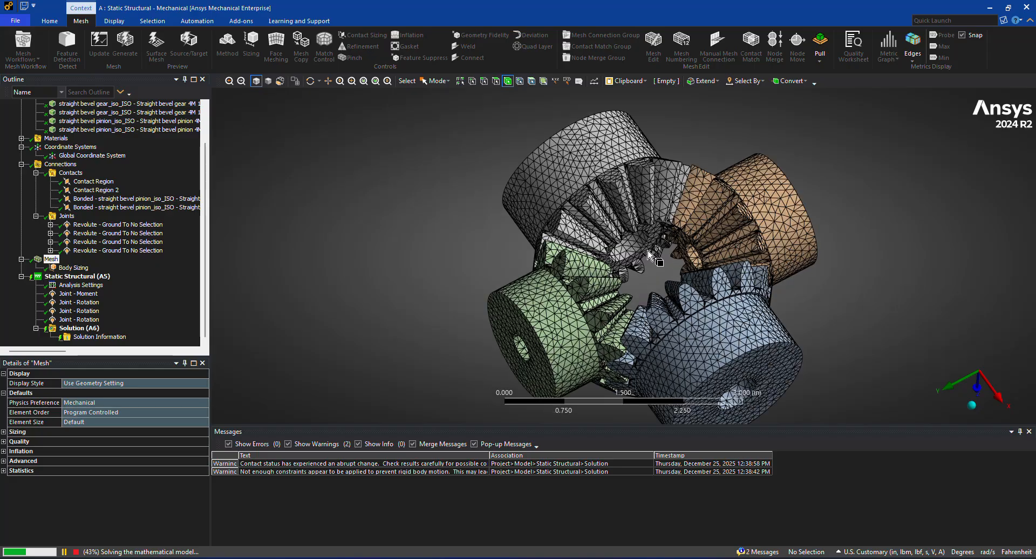
pyautogui.scroll(-5, 639, 252)
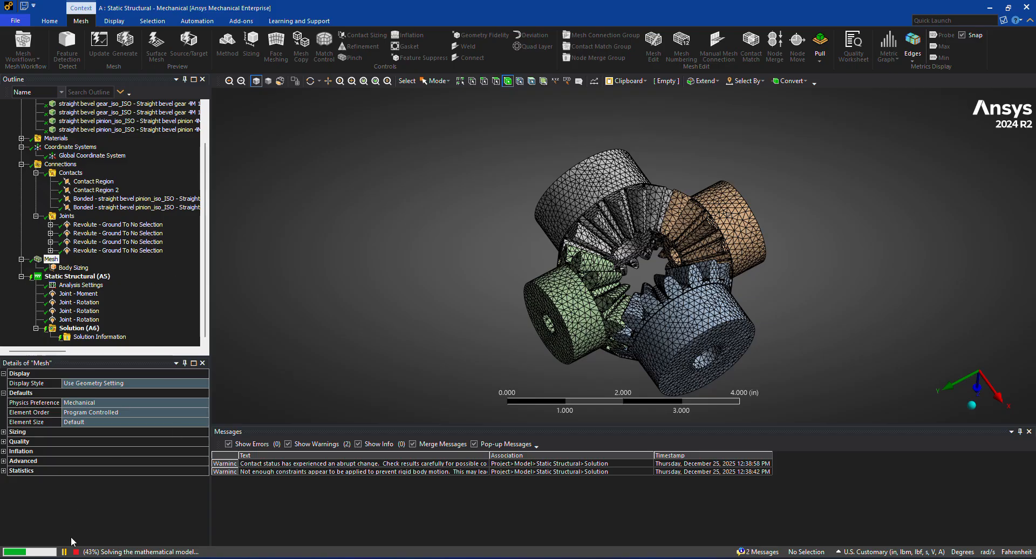
pyautogui.click(57, 550)
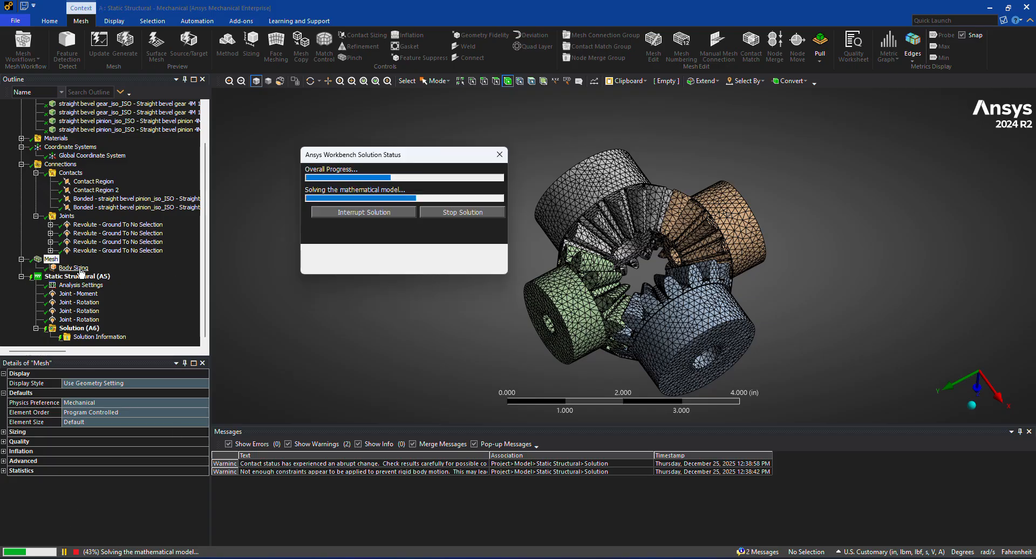
pyautogui.click(56, 269)
pyautogui.click(51, 259)
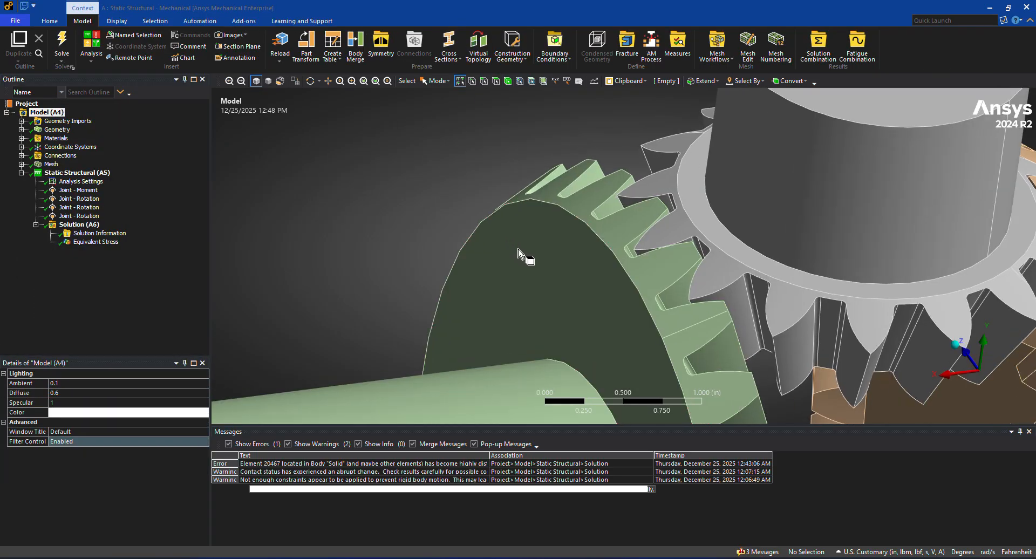
# Step: Review the four contact regions between the gears and pinions in the bevel gear model with long shafts
pyautogui.scroll(2, 518, 249)
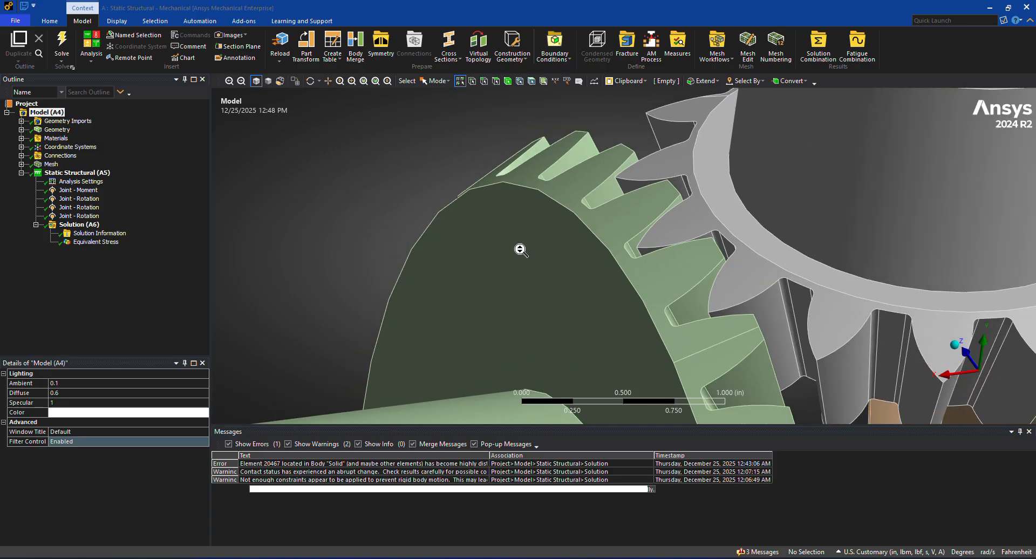
pyautogui.scroll(-10, 519, 249)
pyautogui.click(512, 228)
pyautogui.moveTo(513, 228); pyautogui.dragTo(386, 265, button='middle')
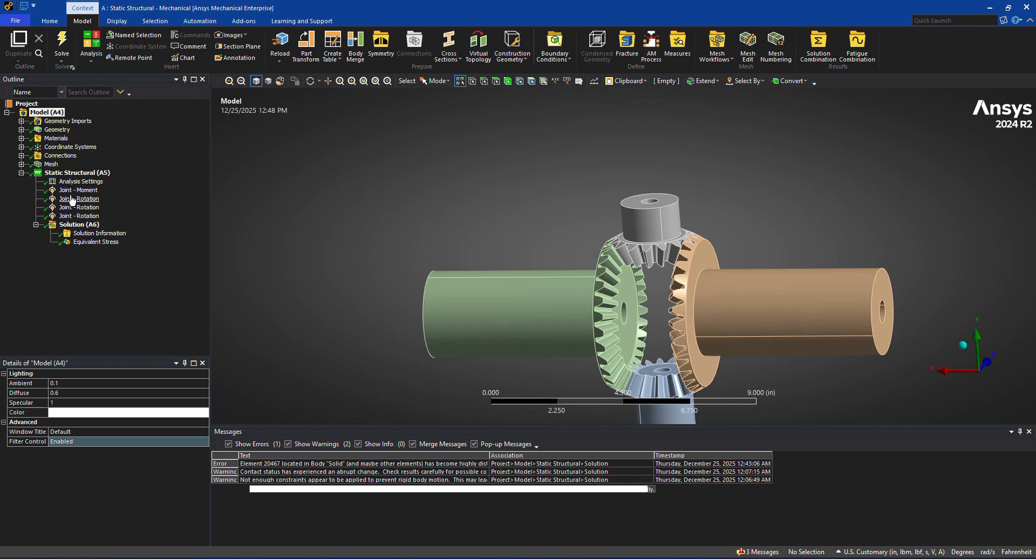
pyautogui.click(21, 156)
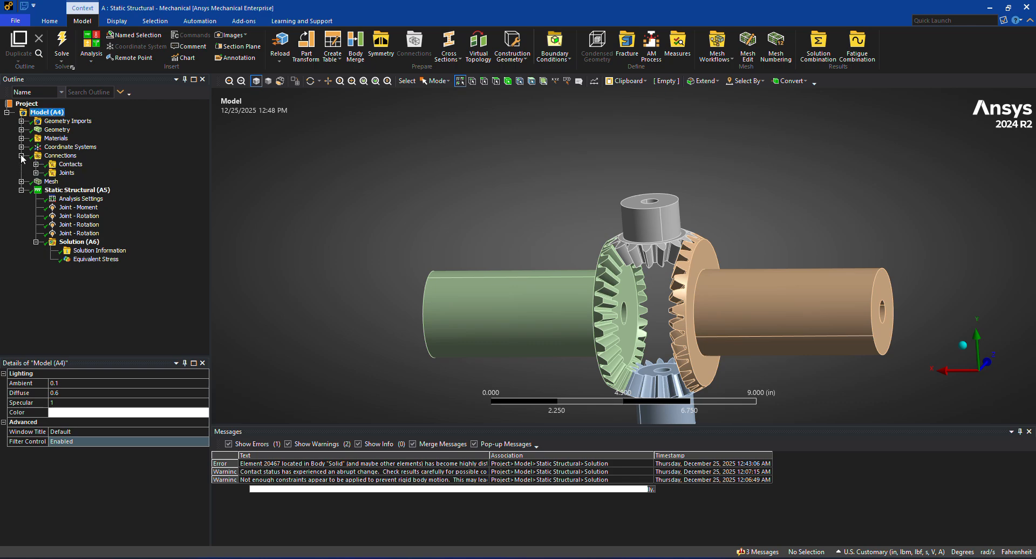
pyautogui.click(36, 164)
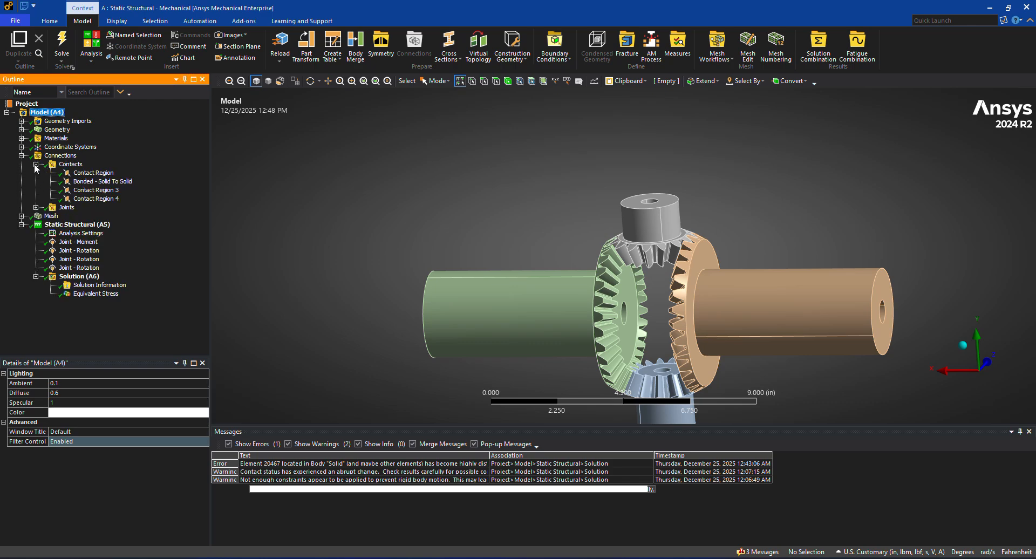
pyautogui.click(77, 180)
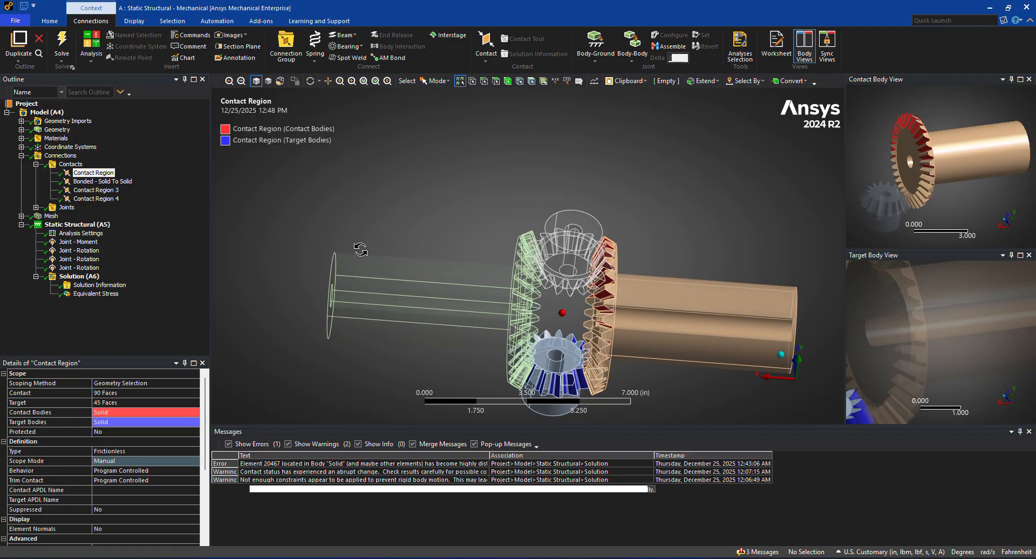
pyautogui.click(95, 182)
pyautogui.click(96, 190)
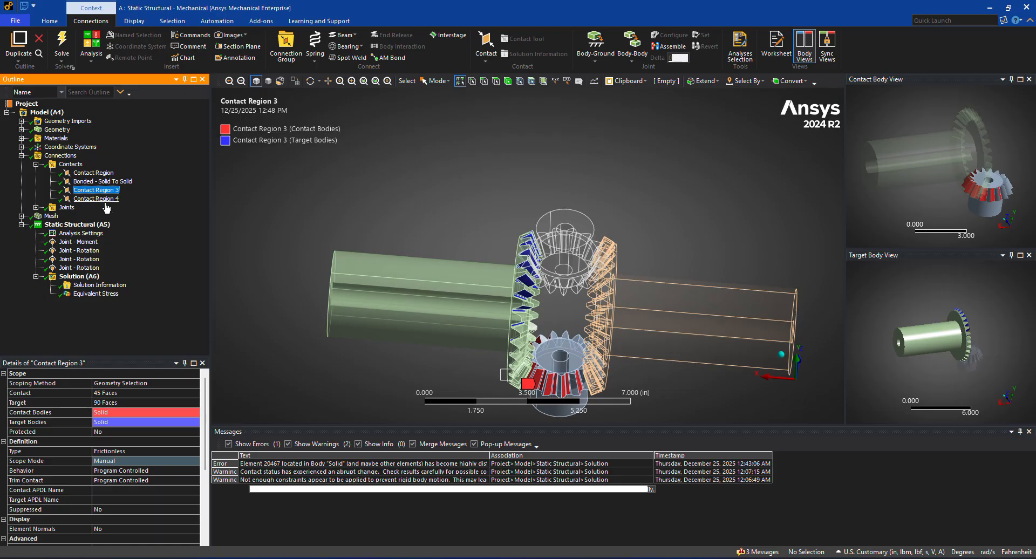
pyautogui.click(94, 199)
pyautogui.moveTo(350, 206); pyautogui.dragTo(265, 177, button='middle')
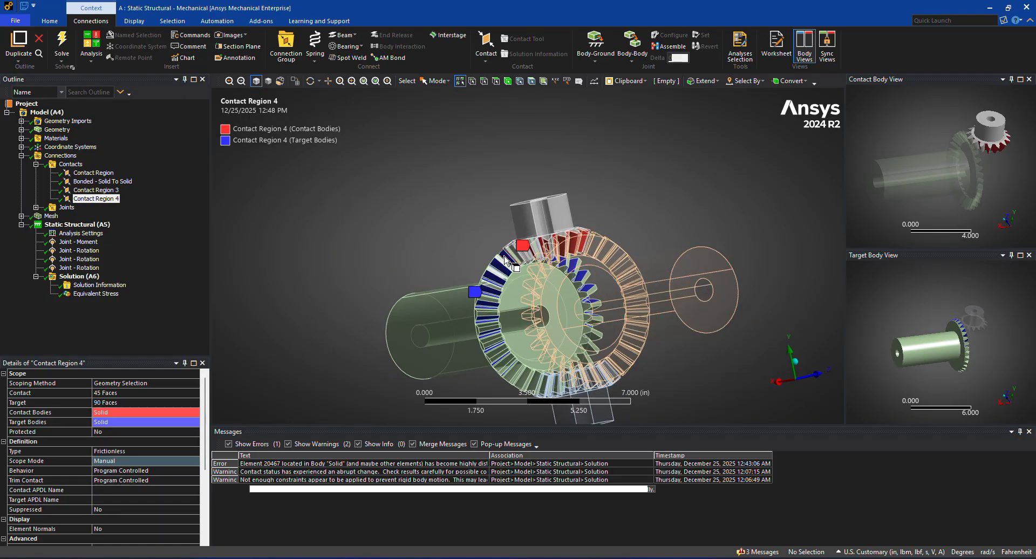
pyautogui.moveTo(493, 294); pyautogui.dragTo(261, 264, button='middle')
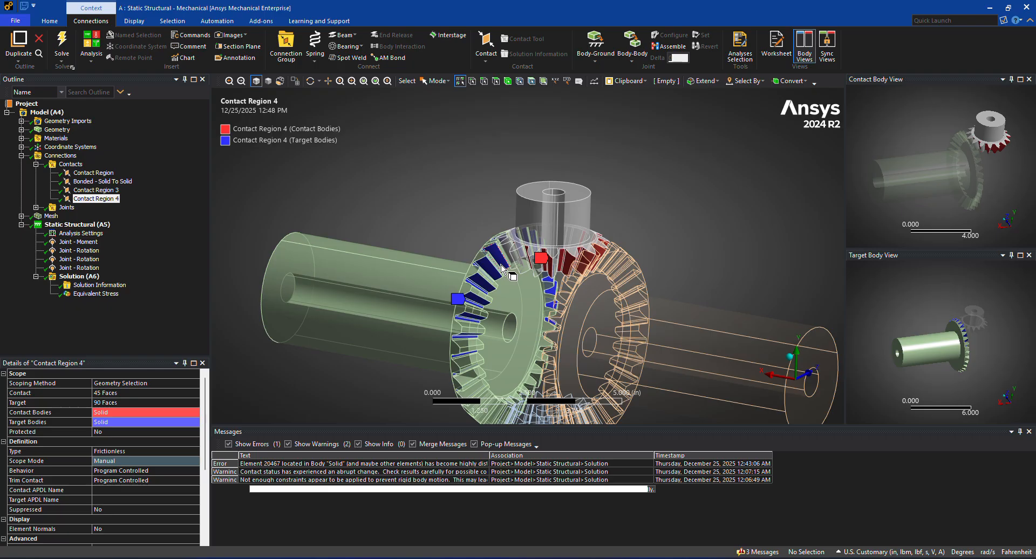
pyautogui.moveTo(427, 221)
pyautogui.mouseDown(button='middle')
pyautogui.moveTo(451, 181)
pyautogui.moveTo(411, 210)
pyautogui.mouseUp(button='middle')
pyautogui.scroll(2, 444, 238)
pyautogui.scroll(-3, 445, 238)
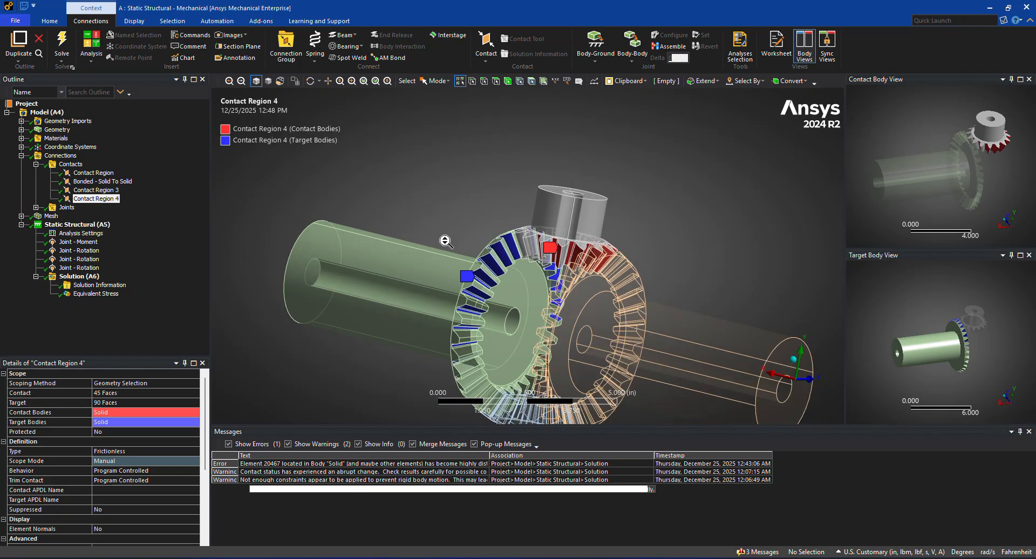
# Step: Review the four body-ground revolute joints on the gears and pinions of the long-shaft differential model
pyautogui.click(66, 210)
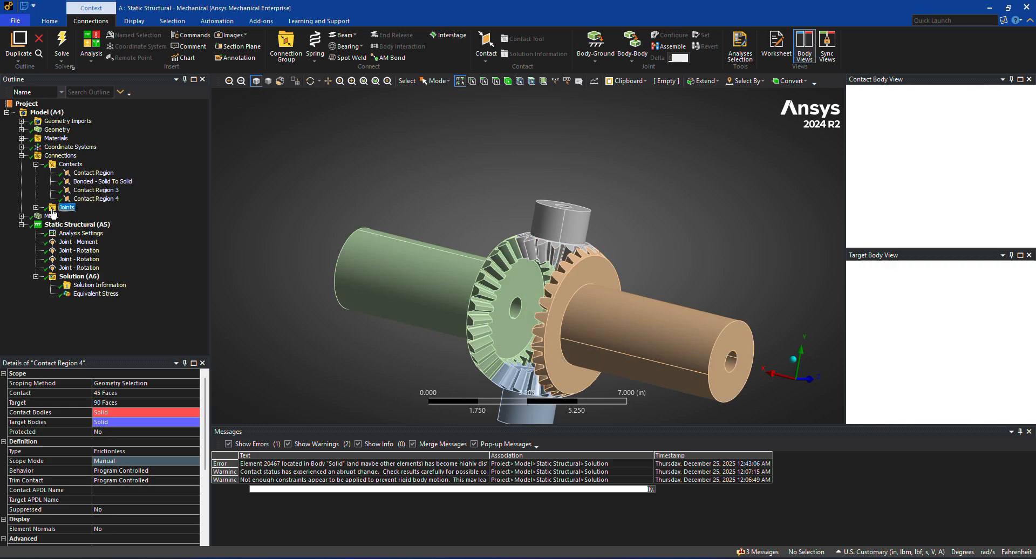
pyautogui.click(35, 207)
pyautogui.click(117, 216)
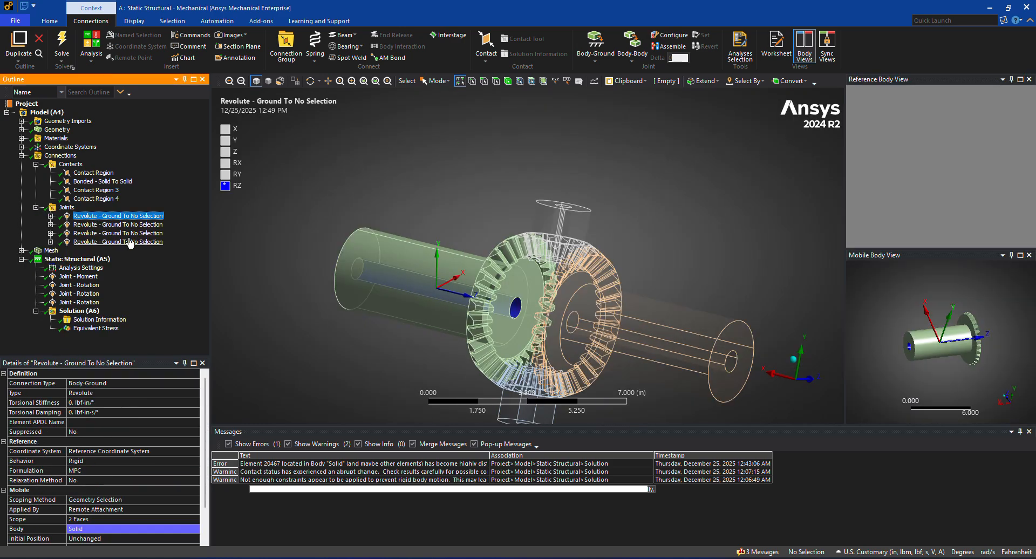
pyautogui.moveTo(295, 305); pyautogui.dragTo(299, 327, button='middle')
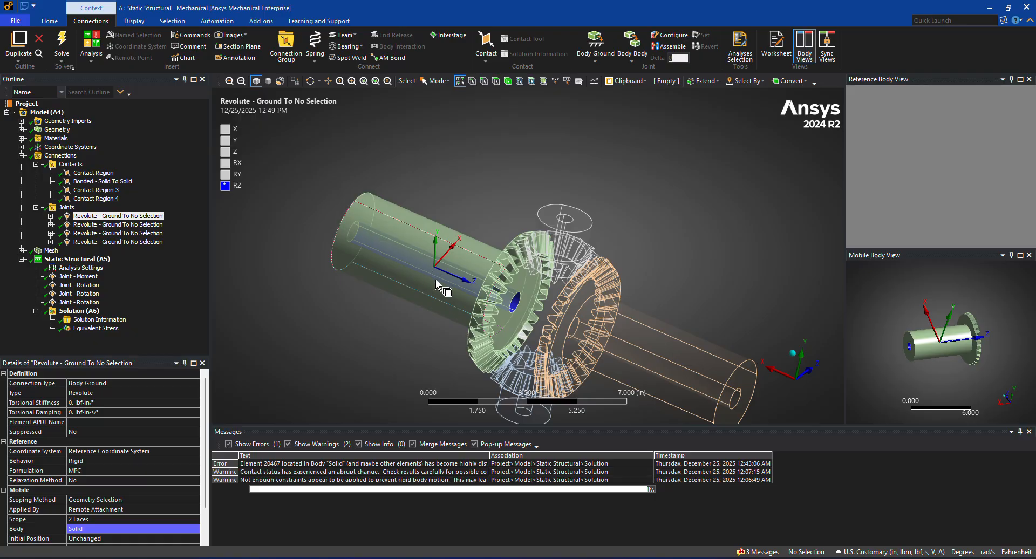
pyautogui.click(130, 225)
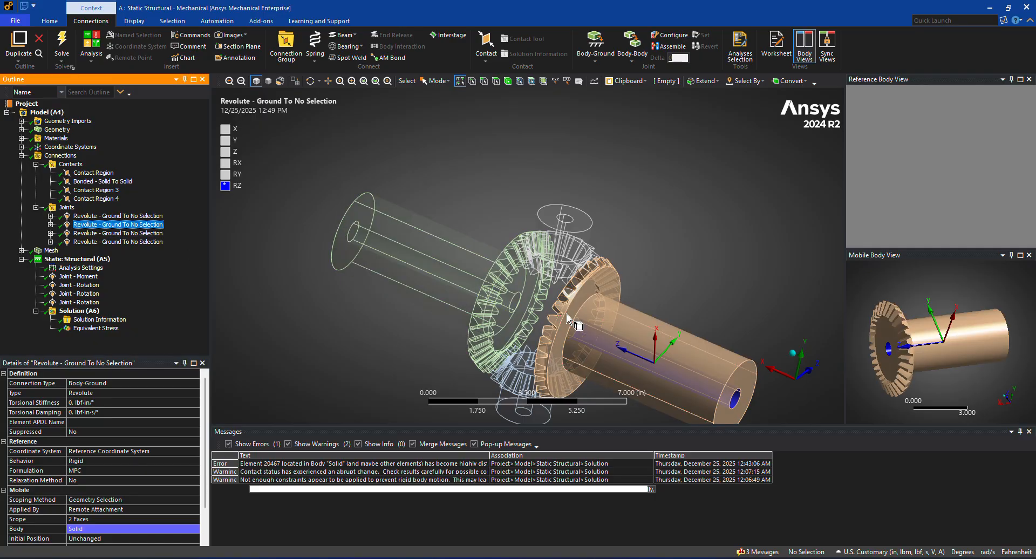
pyautogui.click(156, 236)
pyautogui.click(156, 242)
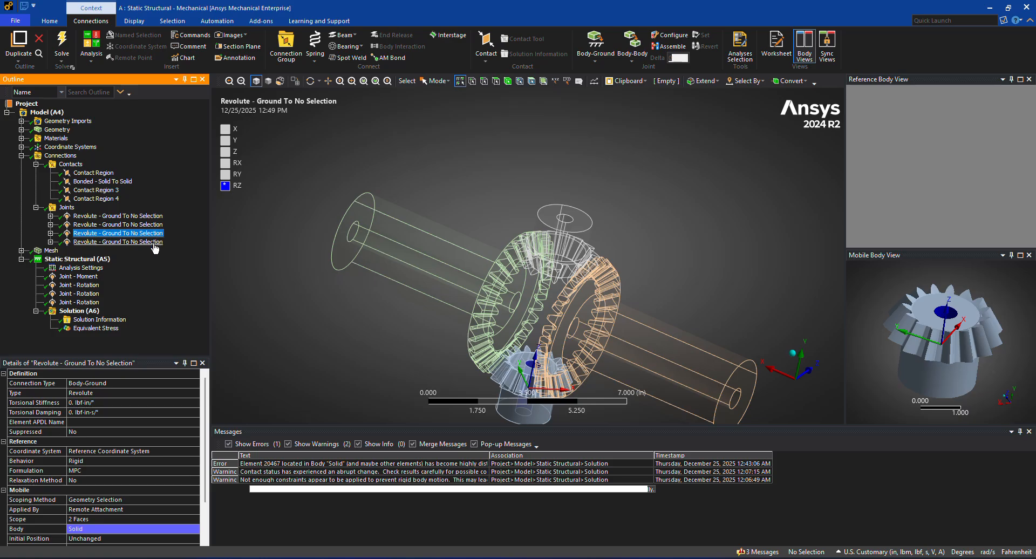
# Step: Review the joint moment and the three joint rotation loads under the static structural analysis
pyautogui.click(93, 277)
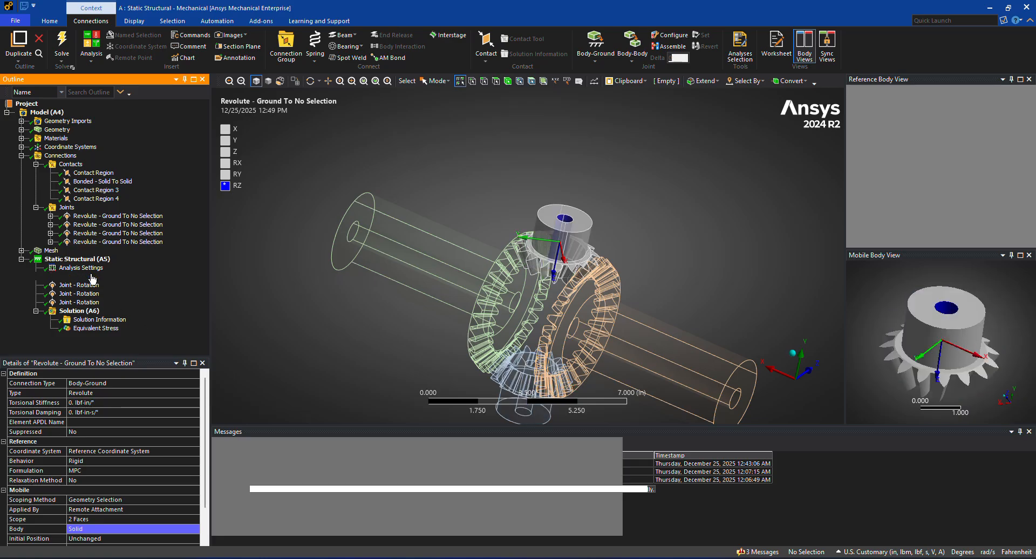
pyautogui.moveTo(331, 303); pyautogui.dragTo(518, 290, button='middle')
pyautogui.click(75, 285)
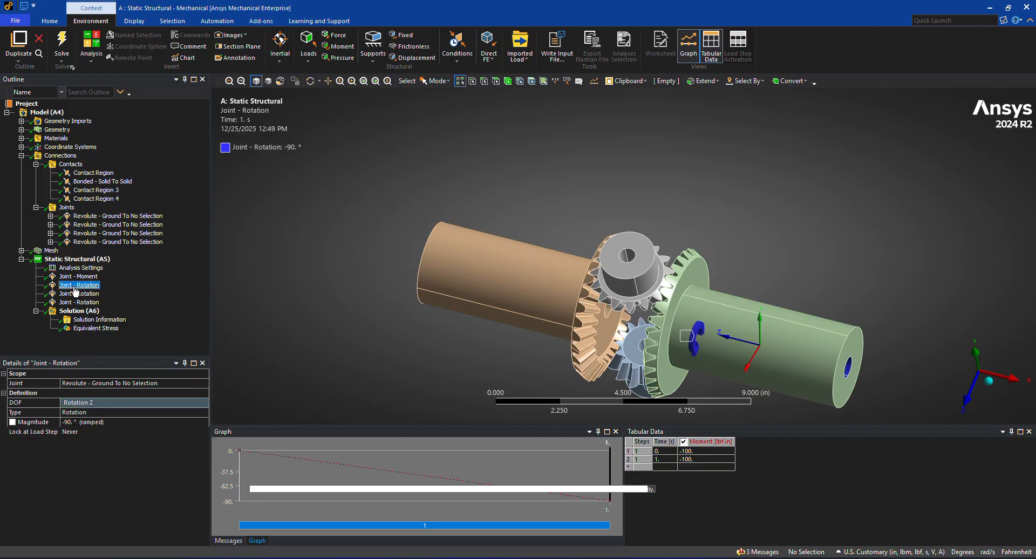
pyautogui.moveTo(294, 298); pyautogui.dragTo(285, 291, button='middle')
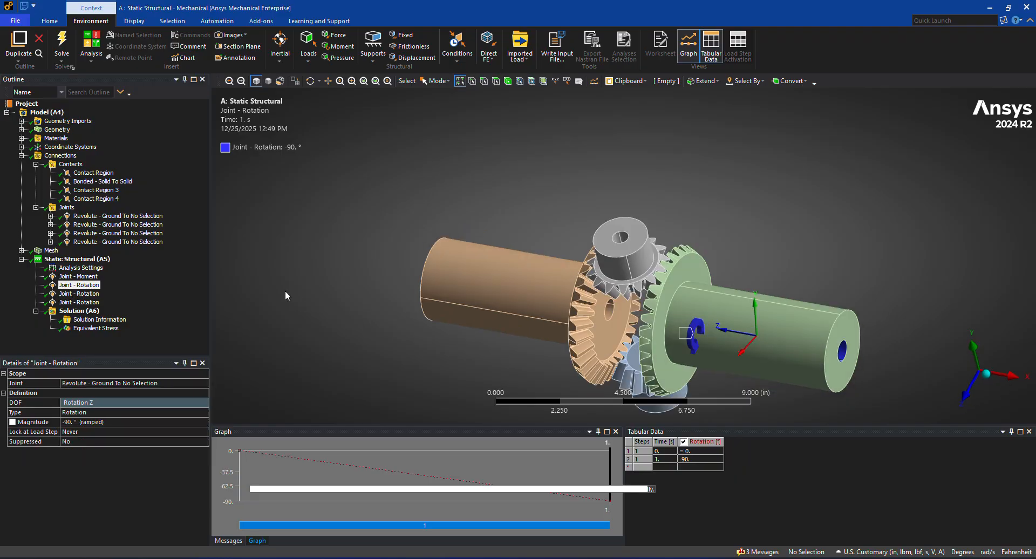
pyautogui.click(90, 294)
pyautogui.click(96, 303)
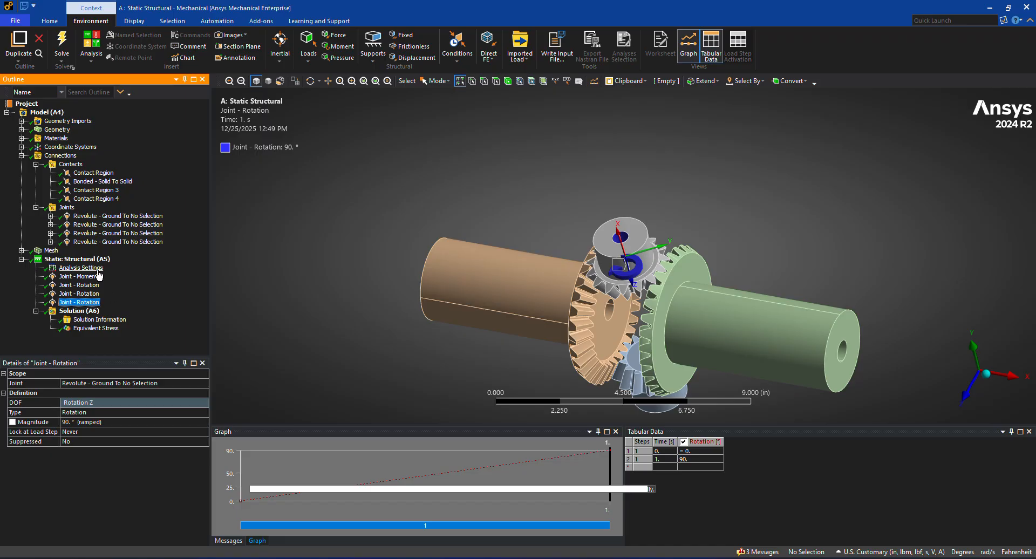
# Step: Check the reference and mobile settings of the first revolute joint, including its behavior and formulation
pyautogui.click(108, 216)
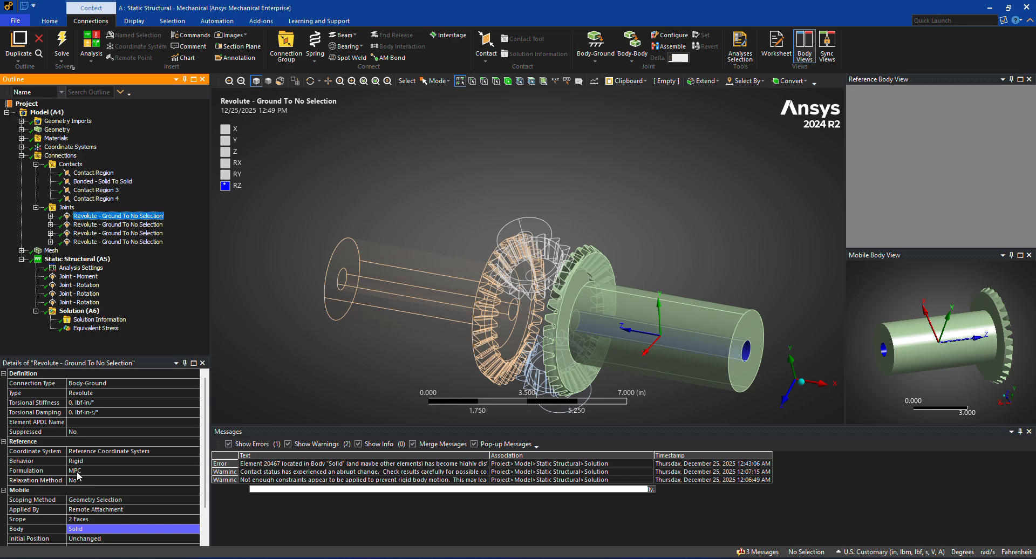
pyautogui.scroll(-2, 100, 486)
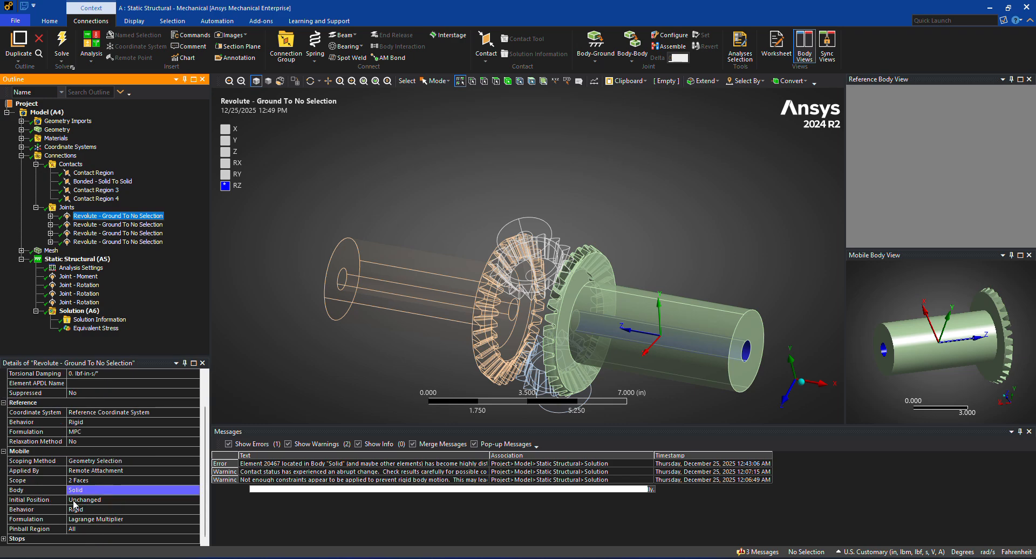
pyautogui.scroll(2, 79, 481)
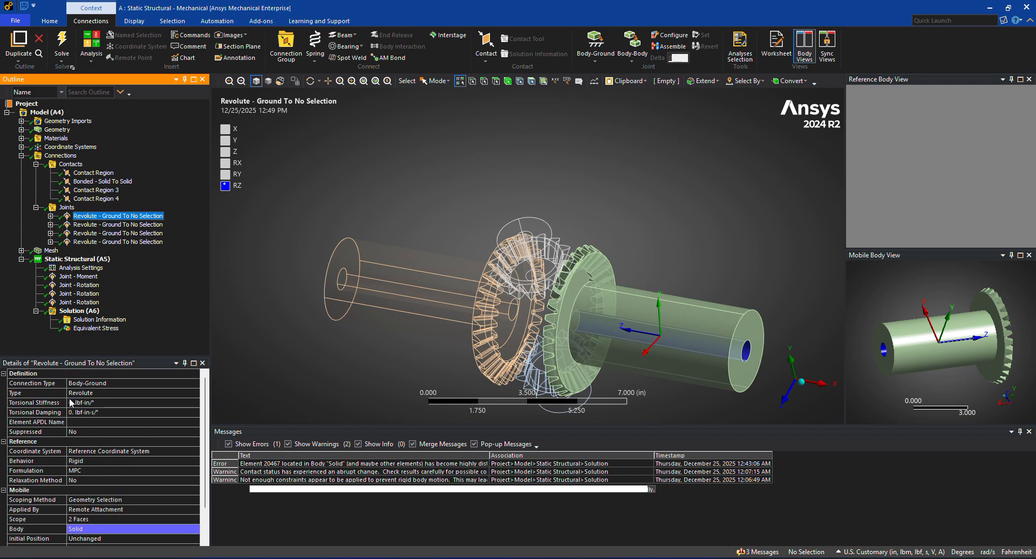
# Step: Display the equivalent stress result and play its animation while viewing the gear assembly from several sides
pyautogui.click(95, 328)
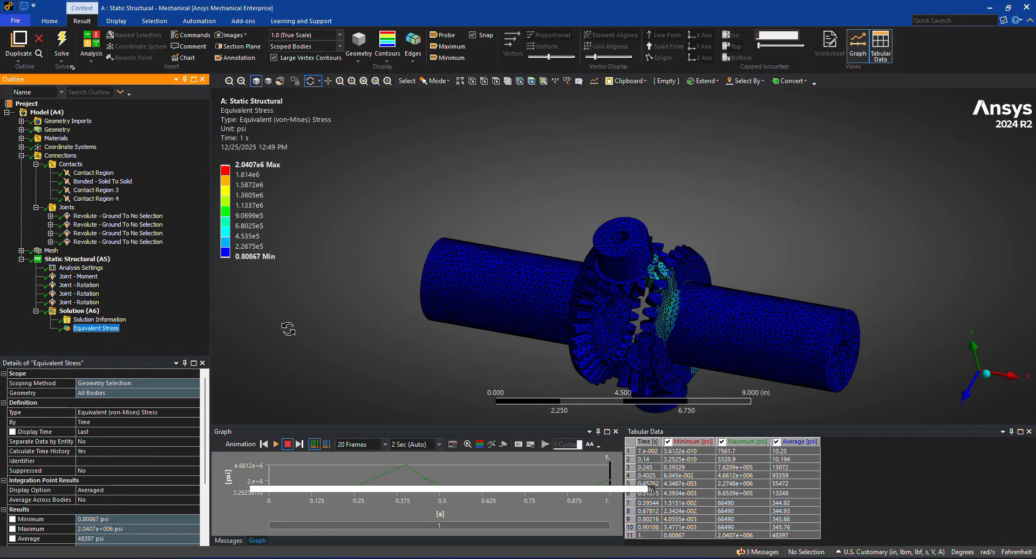
pyautogui.moveTo(322, 308); pyautogui.dragTo(724, 222)
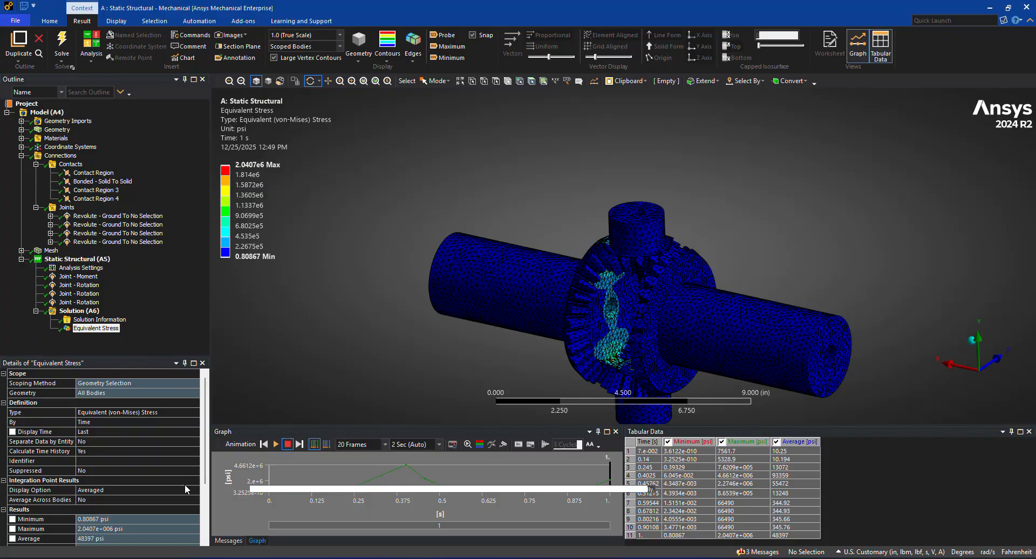
pyautogui.click(276, 444)
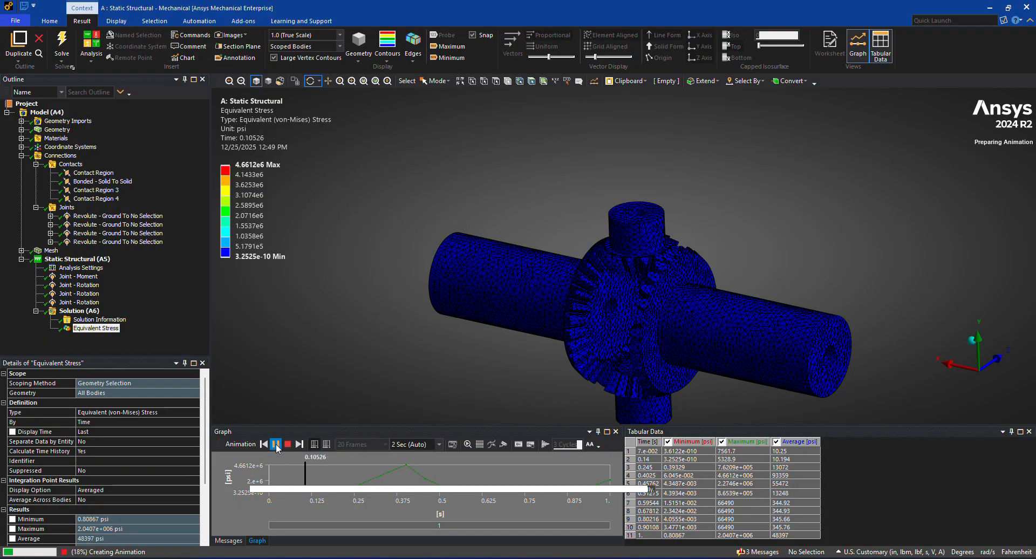
pyautogui.moveTo(389, 375); pyautogui.dragTo(409, 366)
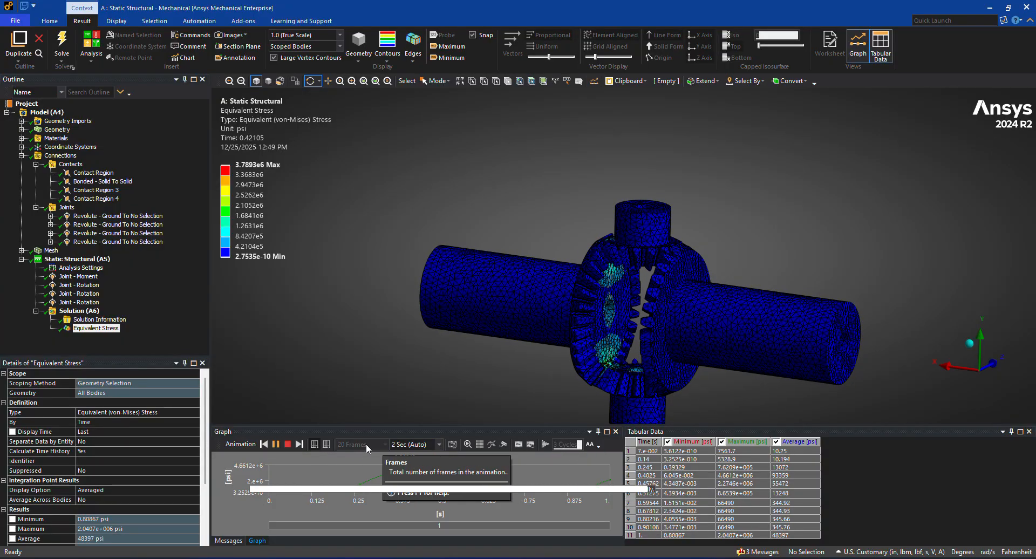
# Step: Stop the stress animation, set it to 30 frames and play it again
pyautogui.click(288, 444)
pyautogui.click(384, 444)
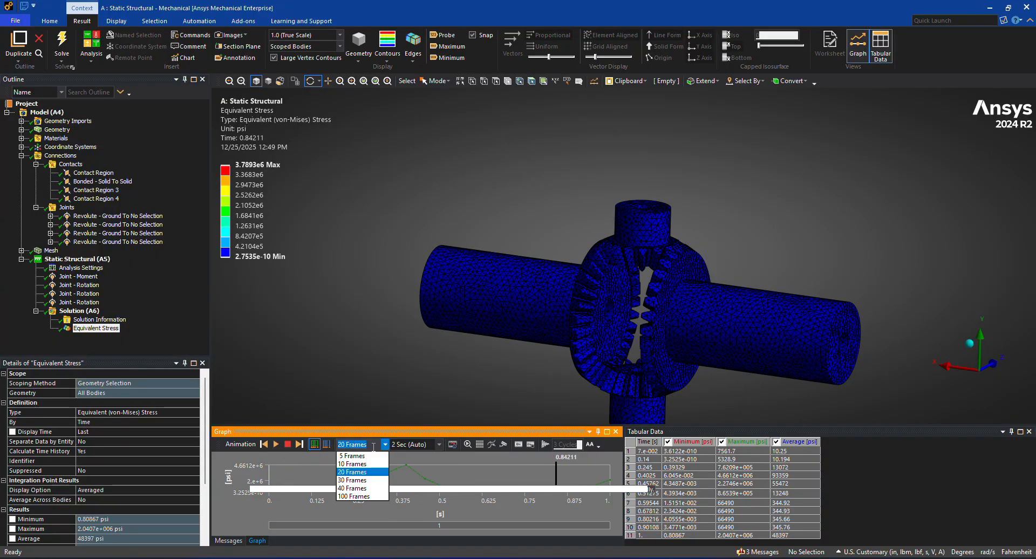
pyautogui.click(360, 480)
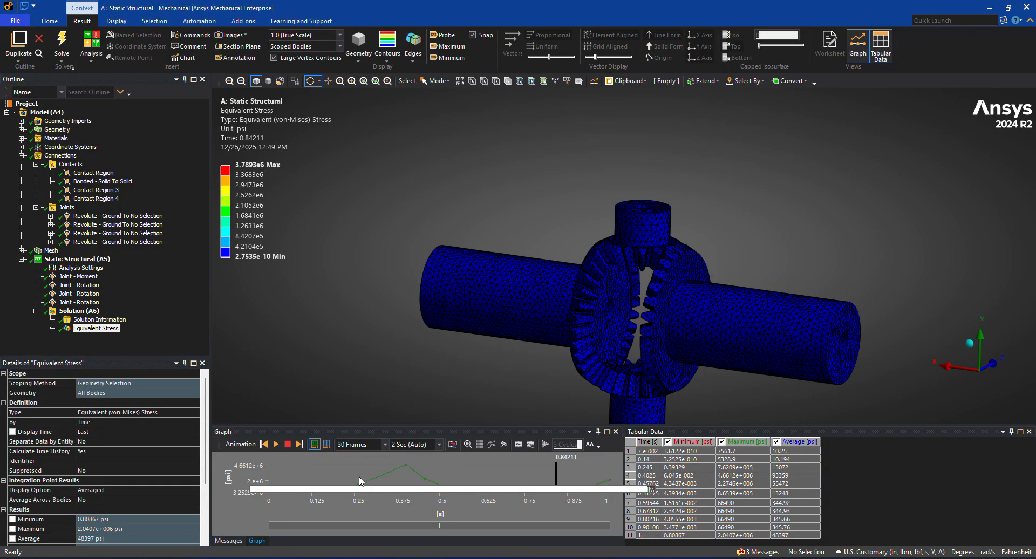
pyautogui.click(277, 444)
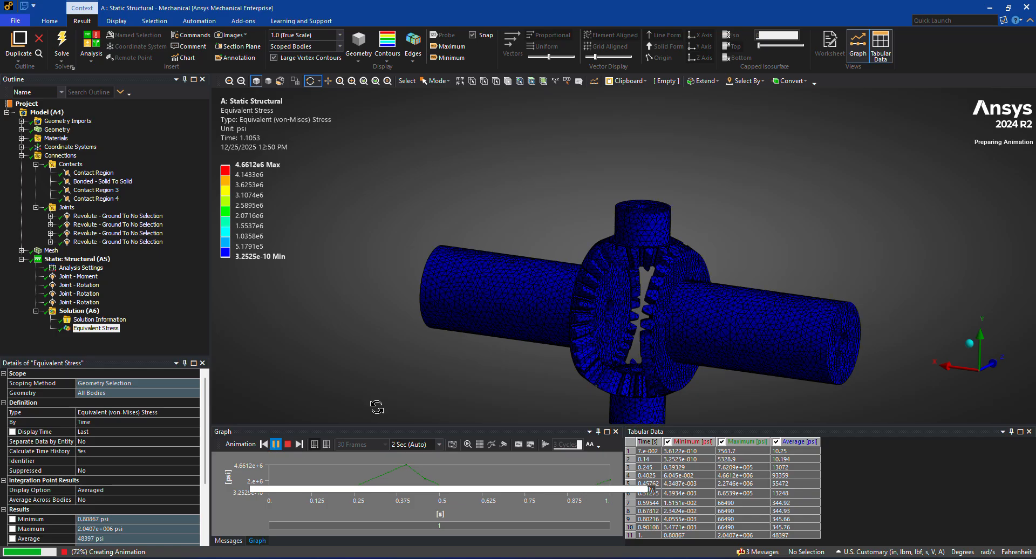
# Step: Examine the tooth contact between the large gears and the upper pinion up close during the stress animation
pyautogui.scroll(8, 599, 313)
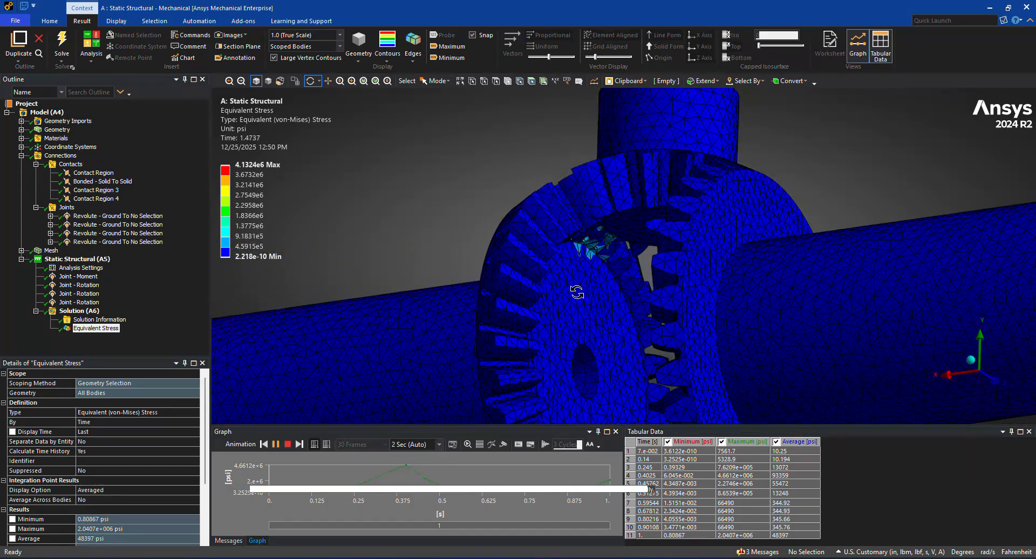
pyautogui.click(351, 80)
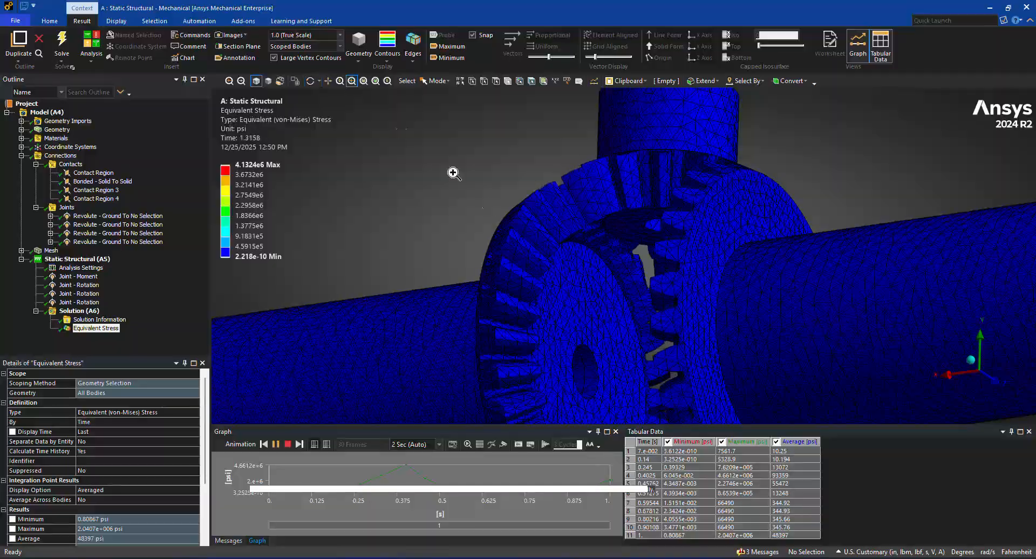
pyautogui.moveTo(548, 213); pyautogui.dragTo(669, 283)
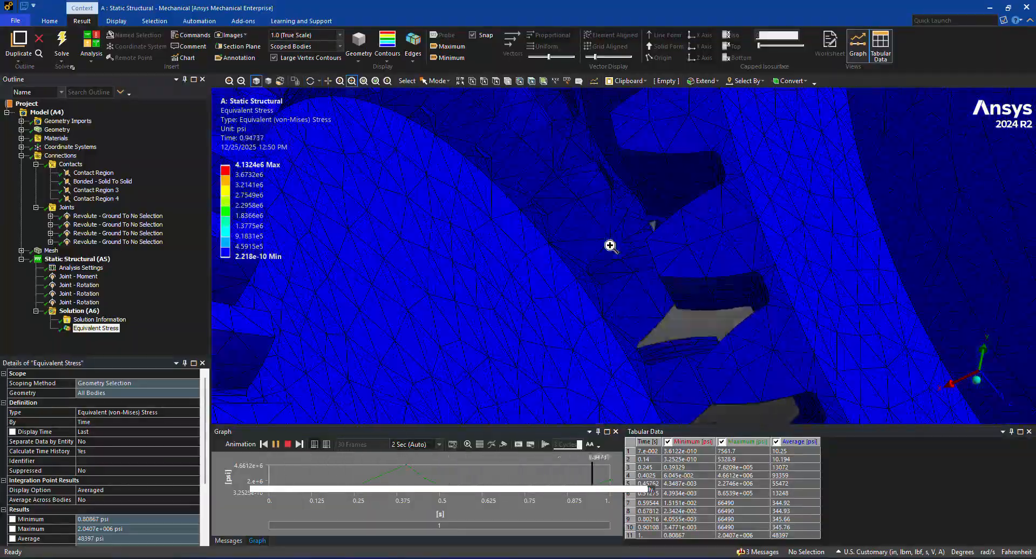
pyautogui.scroll(-5, 610, 248)
pyautogui.moveTo(613, 278); pyautogui.dragTo(430, 247, button='middle')
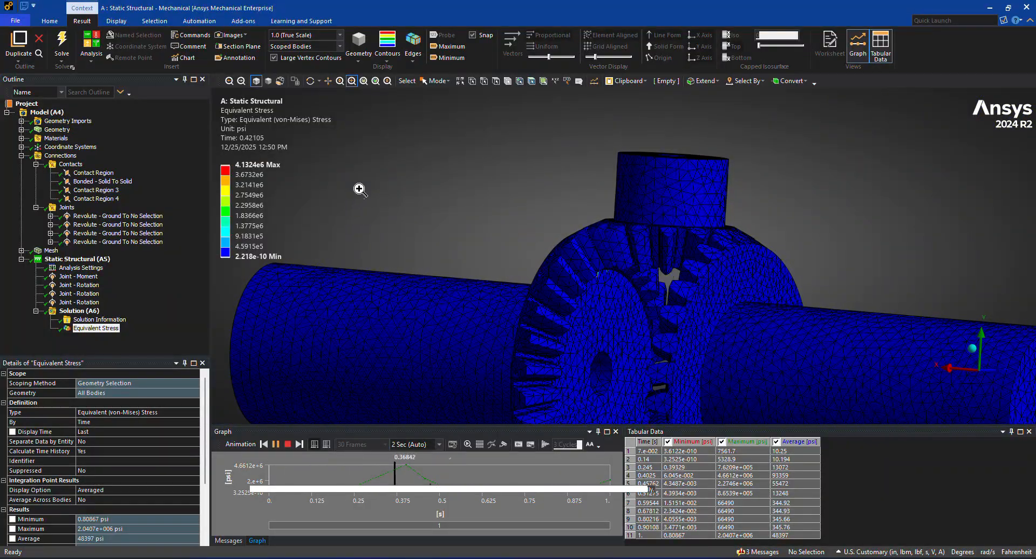
pyautogui.scroll(-4, 352, 194)
pyautogui.moveTo(389, 203); pyautogui.dragTo(425, 307, button='middle')
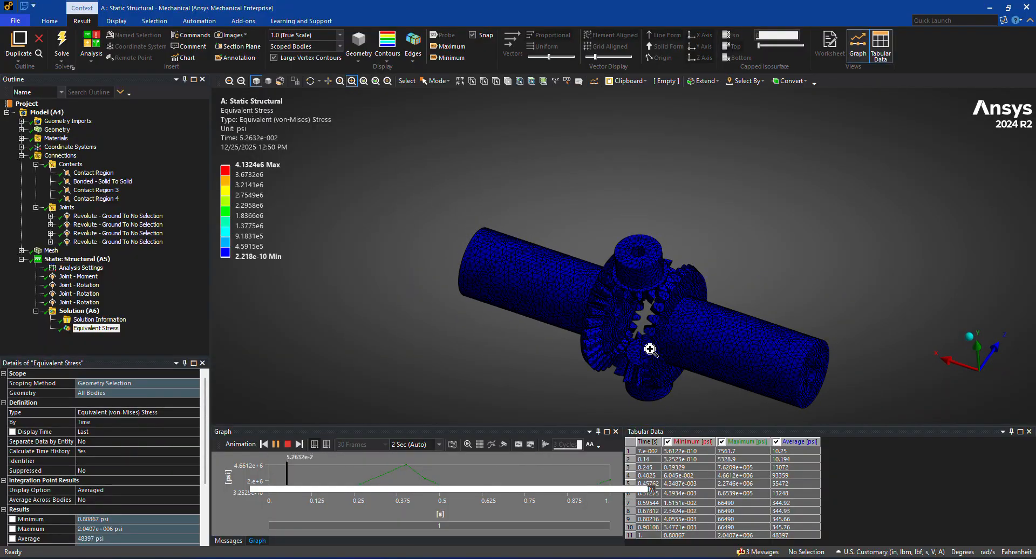
# Step: Examine the meshing teeth around the lower pinion up close while the stress animation plays
pyautogui.moveTo(609, 318); pyautogui.dragTo(639, 356)
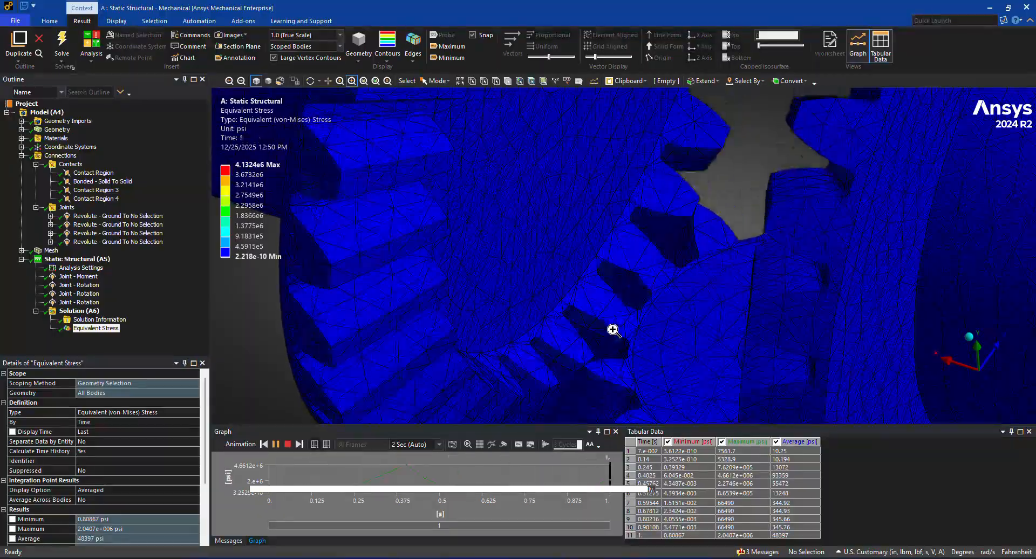
pyautogui.scroll(-8, 607, 302)
pyautogui.moveTo(551, 384); pyautogui.dragTo(590, 362, button='middle')
pyautogui.scroll(2, 572, 280)
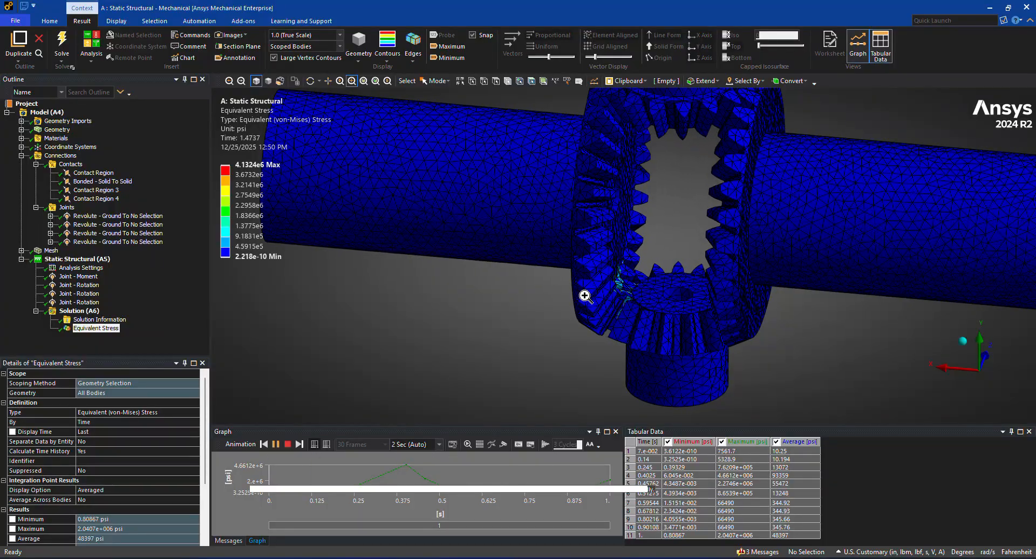
pyautogui.scroll(-4, 587, 296)
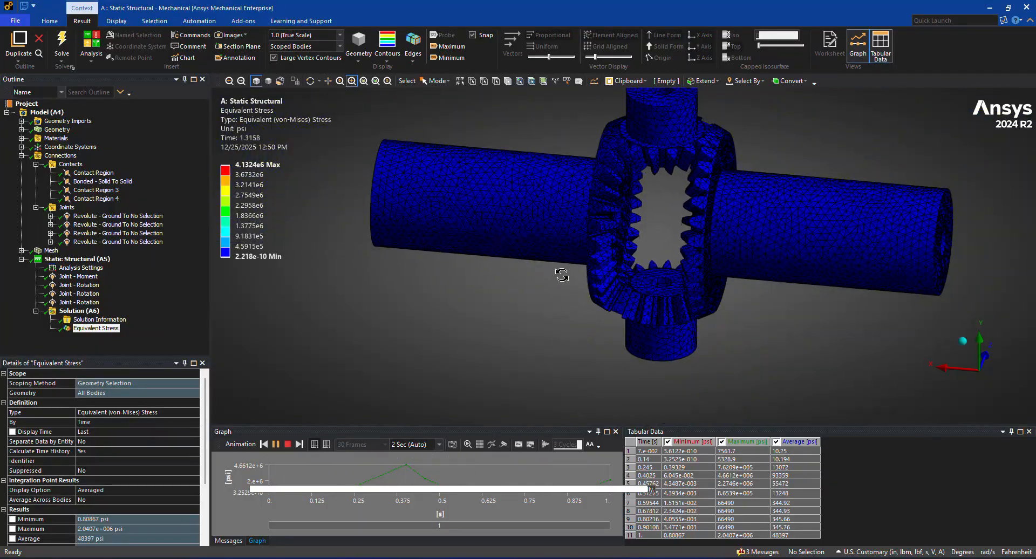
pyautogui.moveTo(563, 276); pyautogui.dragTo(526, 270, button='middle')
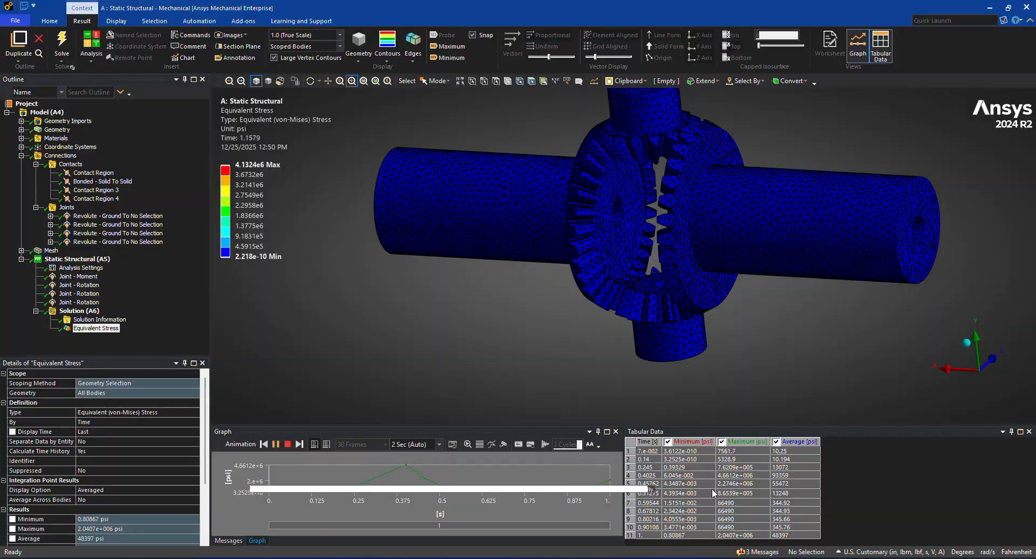
# Step: Switch to the short bevel gear model and check its solver output, solution status and gear geometry
pyautogui.moveTo(756, 558)
pyautogui.click(802, 522)
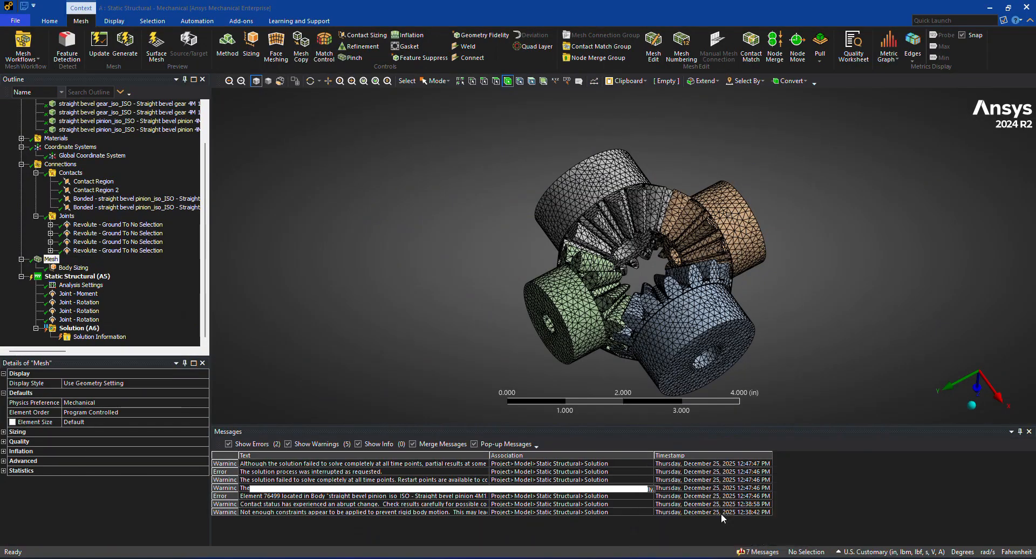
pyautogui.click(90, 338)
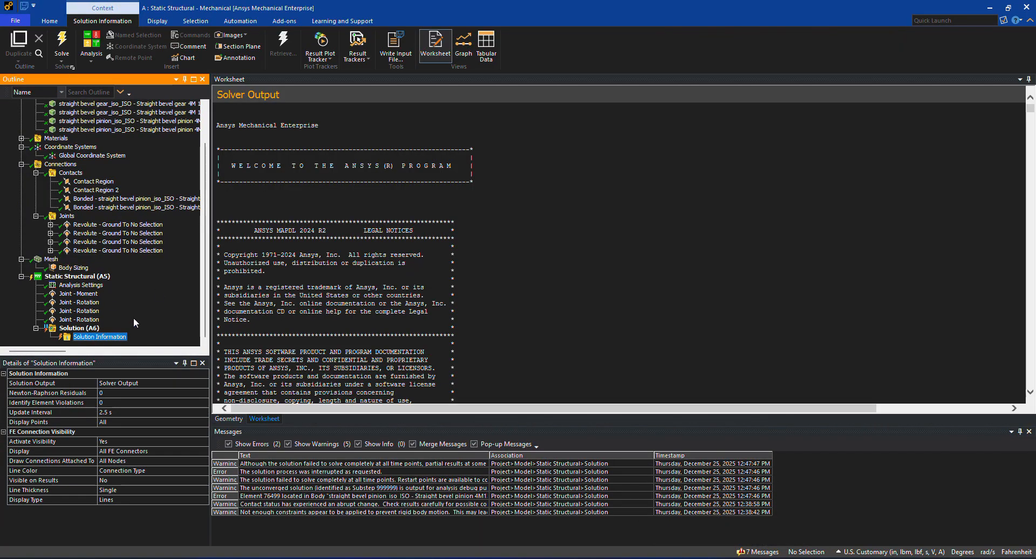
pyautogui.click(79, 327)
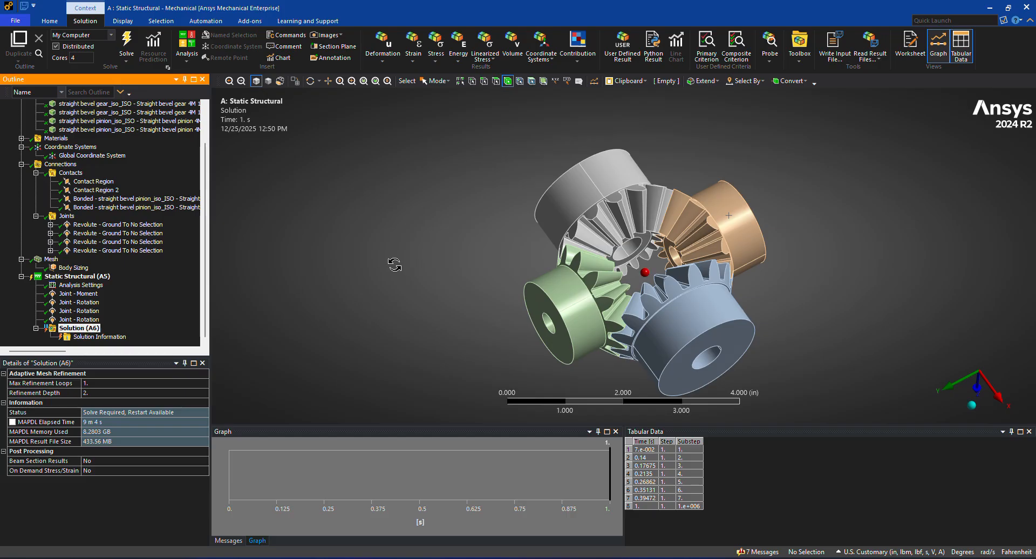
pyautogui.moveTo(368, 214); pyautogui.dragTo(341, 236, button='middle')
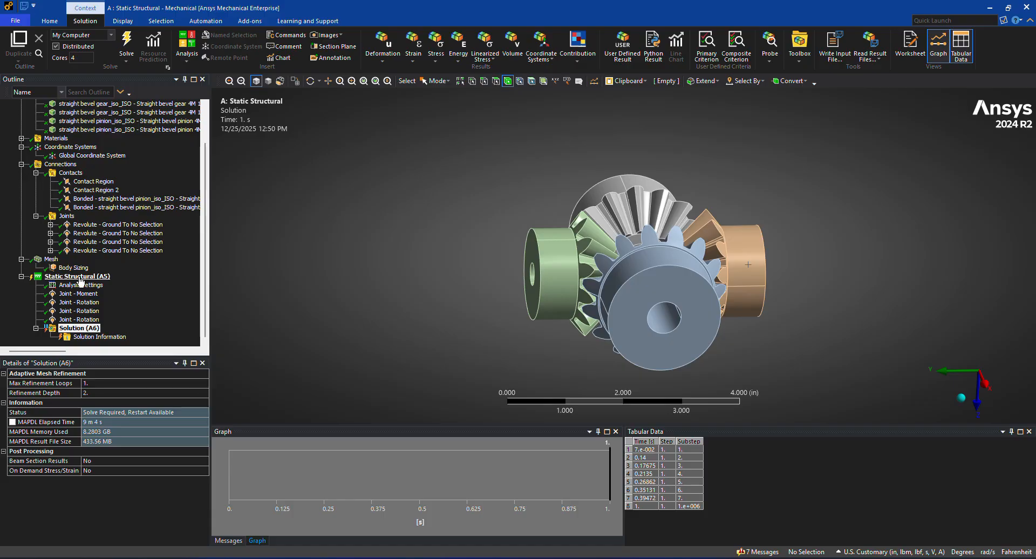
pyautogui.moveTo(455, 254); pyautogui.dragTo(504, 257, button='middle')
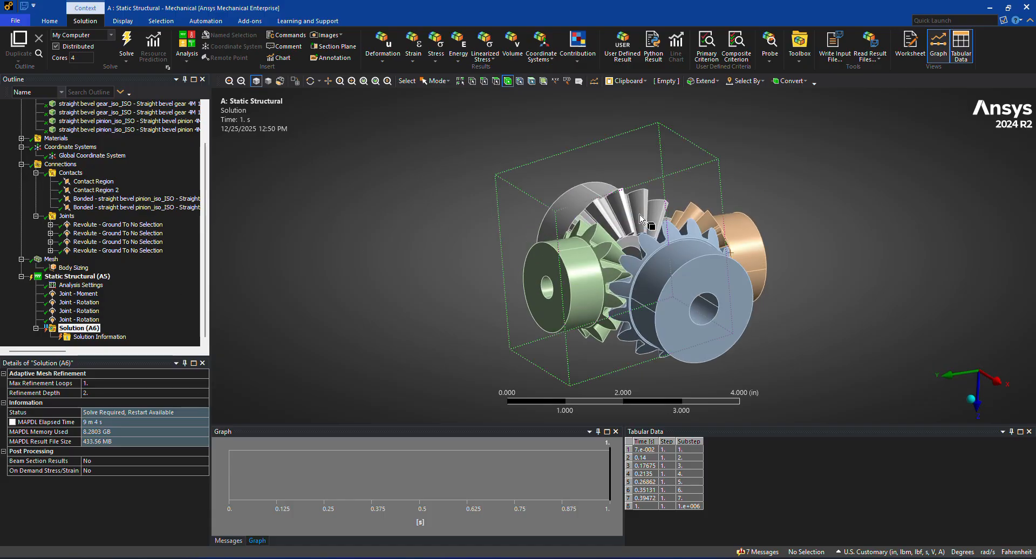
pyautogui.moveTo(640, 219); pyautogui.dragTo(451, 250, button='middle')
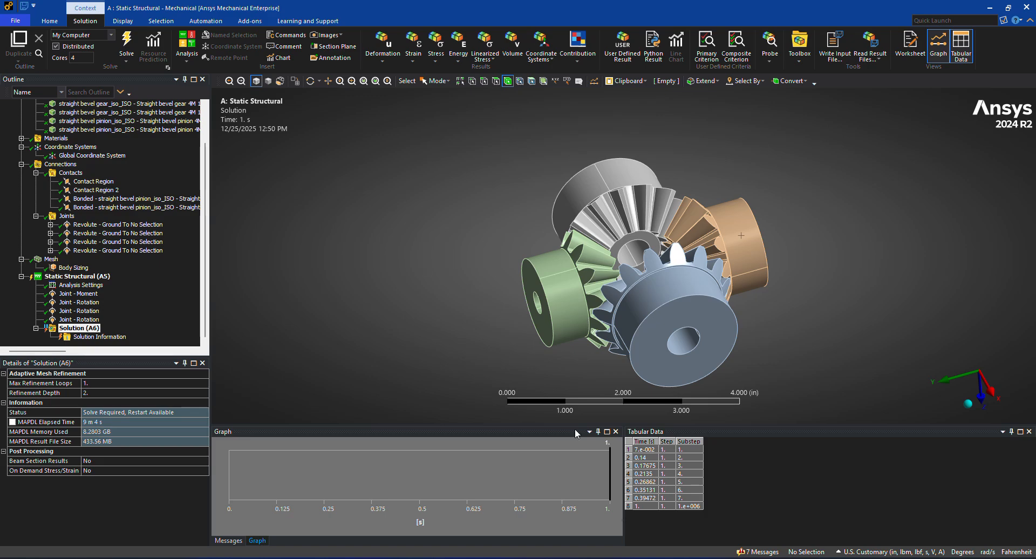
# Step: Switch back to the solved long-shaft differential model and watch its equivalent stress animation from another angle
pyautogui.moveTo(733, 558)
pyautogui.moveTo(833, 558)
pyautogui.click(924, 518)
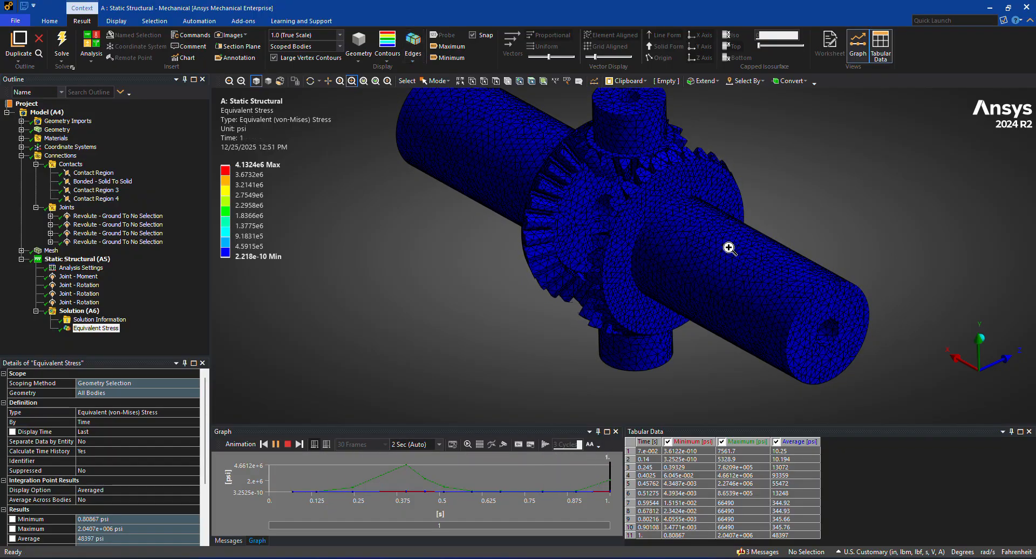
pyautogui.moveTo(487, 273); pyautogui.dragTo(515, 259, button='middle')
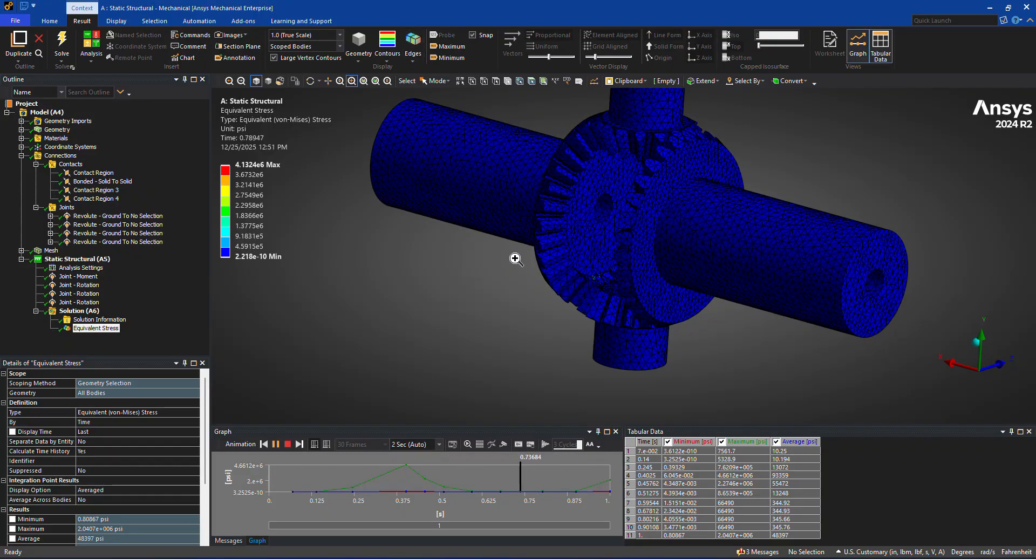